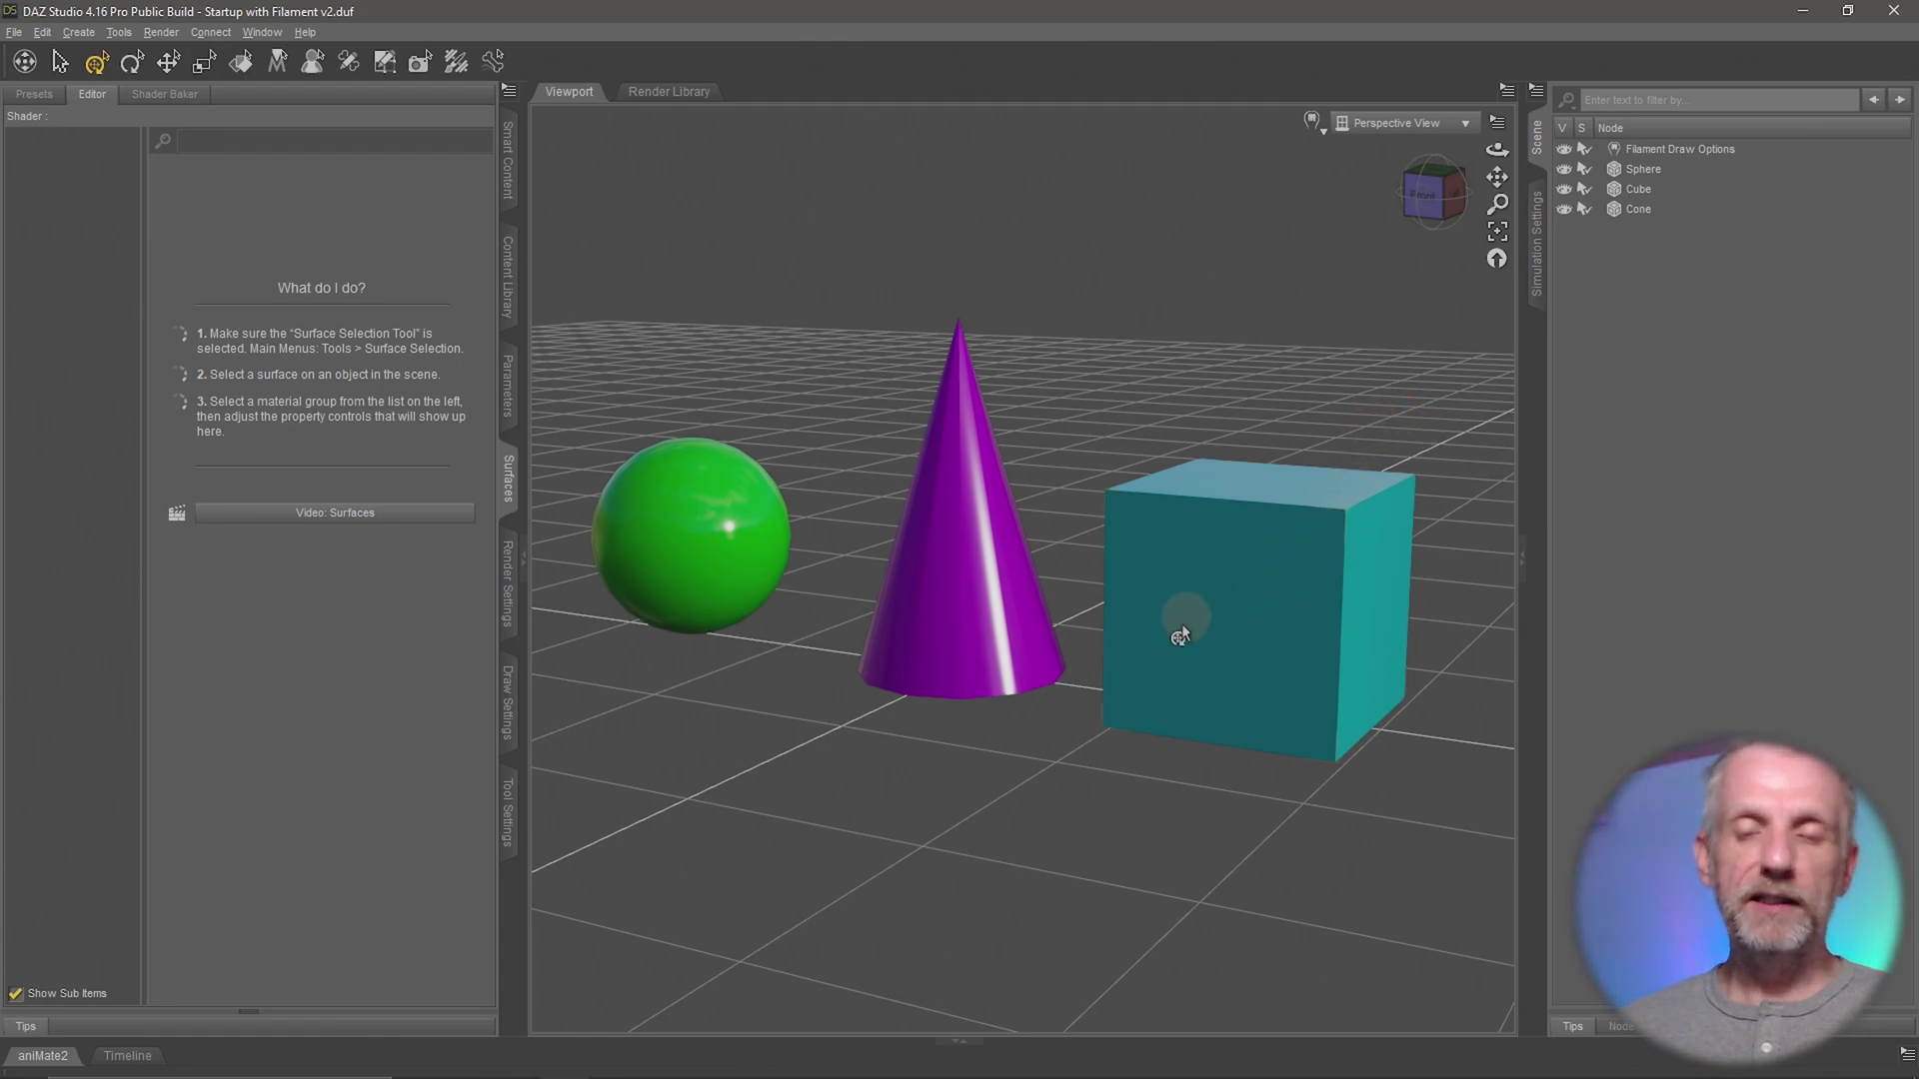
# - Move the purple cone across the ground plane and back to the middle of the grid
pyautogui.moveTo(1134, 631); pyautogui.dragTo(1133, 630, button='middle')
pyautogui.click(977, 600)
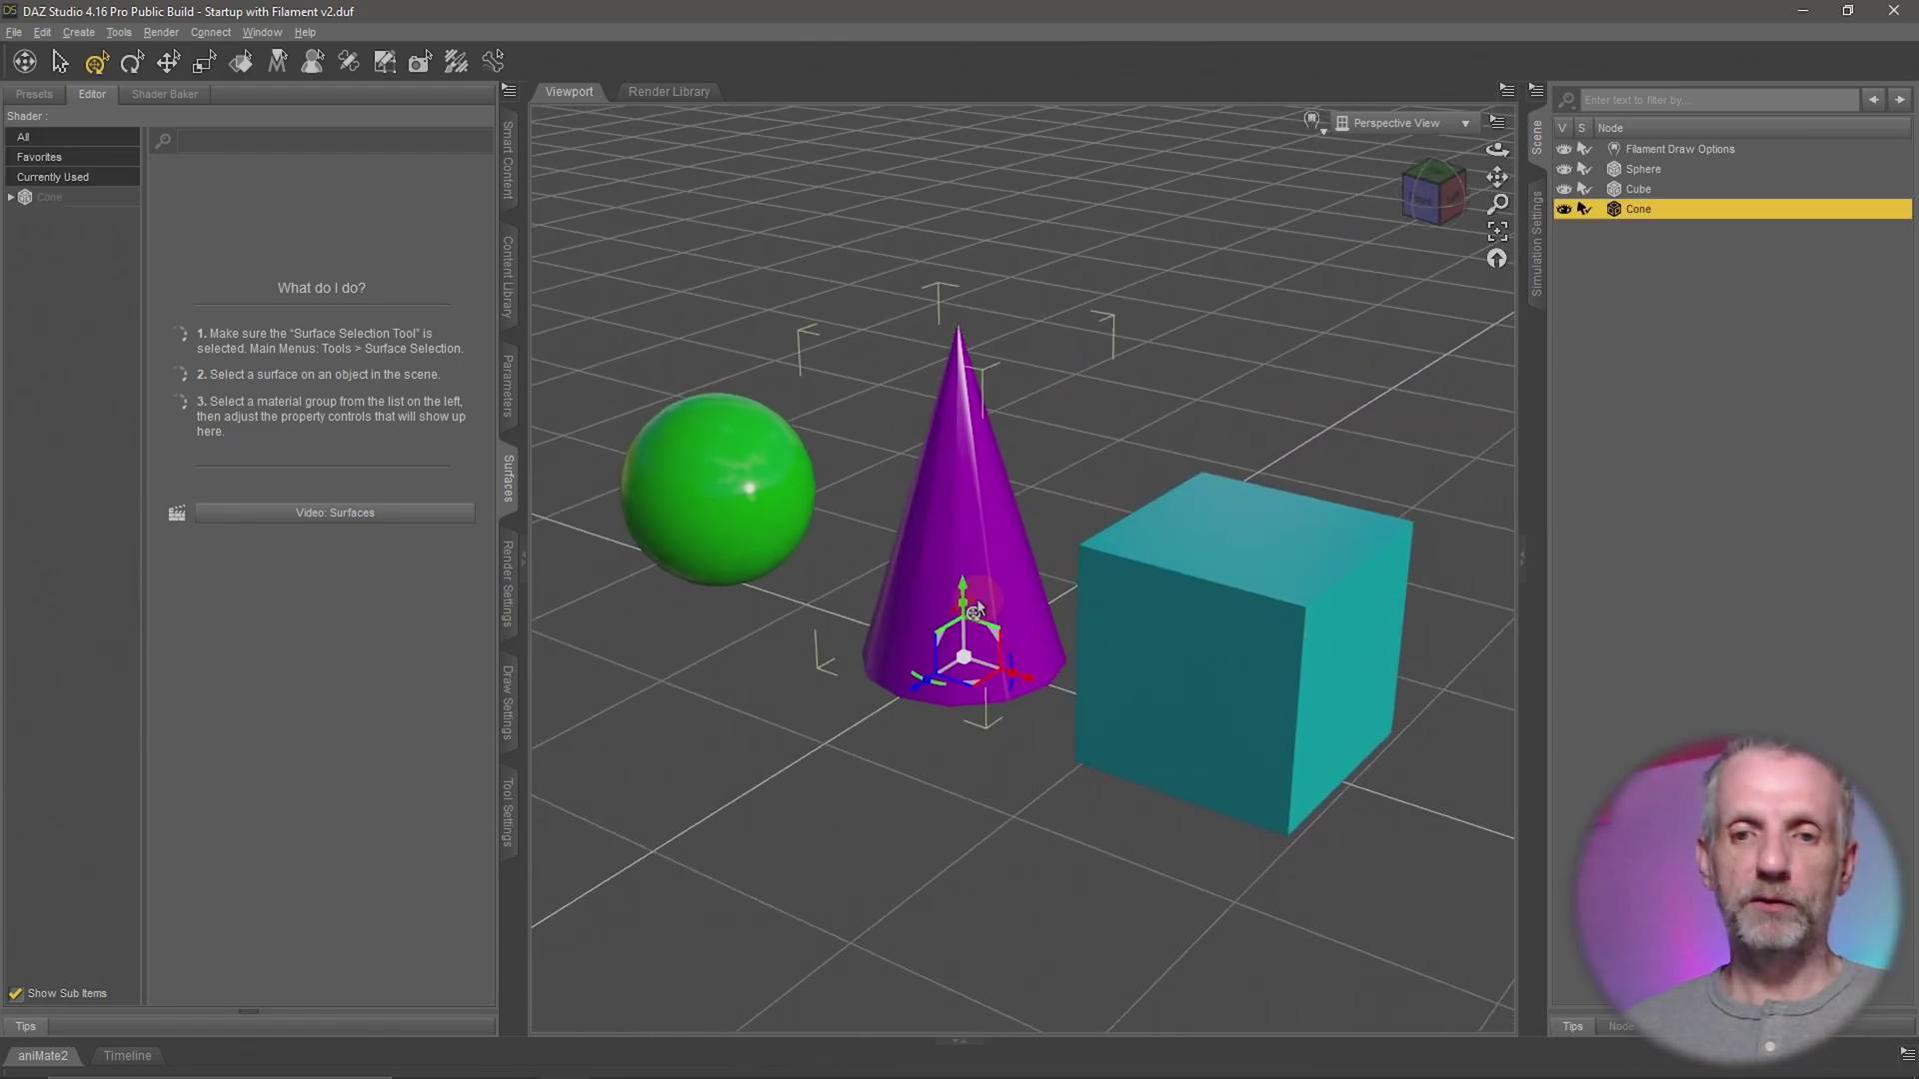
pyautogui.moveTo(960, 699)
pyautogui.mouseDown()
pyautogui.moveTo(753, 827)
pyautogui.moveTo(1089, 540)
pyautogui.moveTo(962, 612)
pyautogui.moveTo(884, 730)
pyautogui.moveTo(977, 704)
pyautogui.mouseUp()
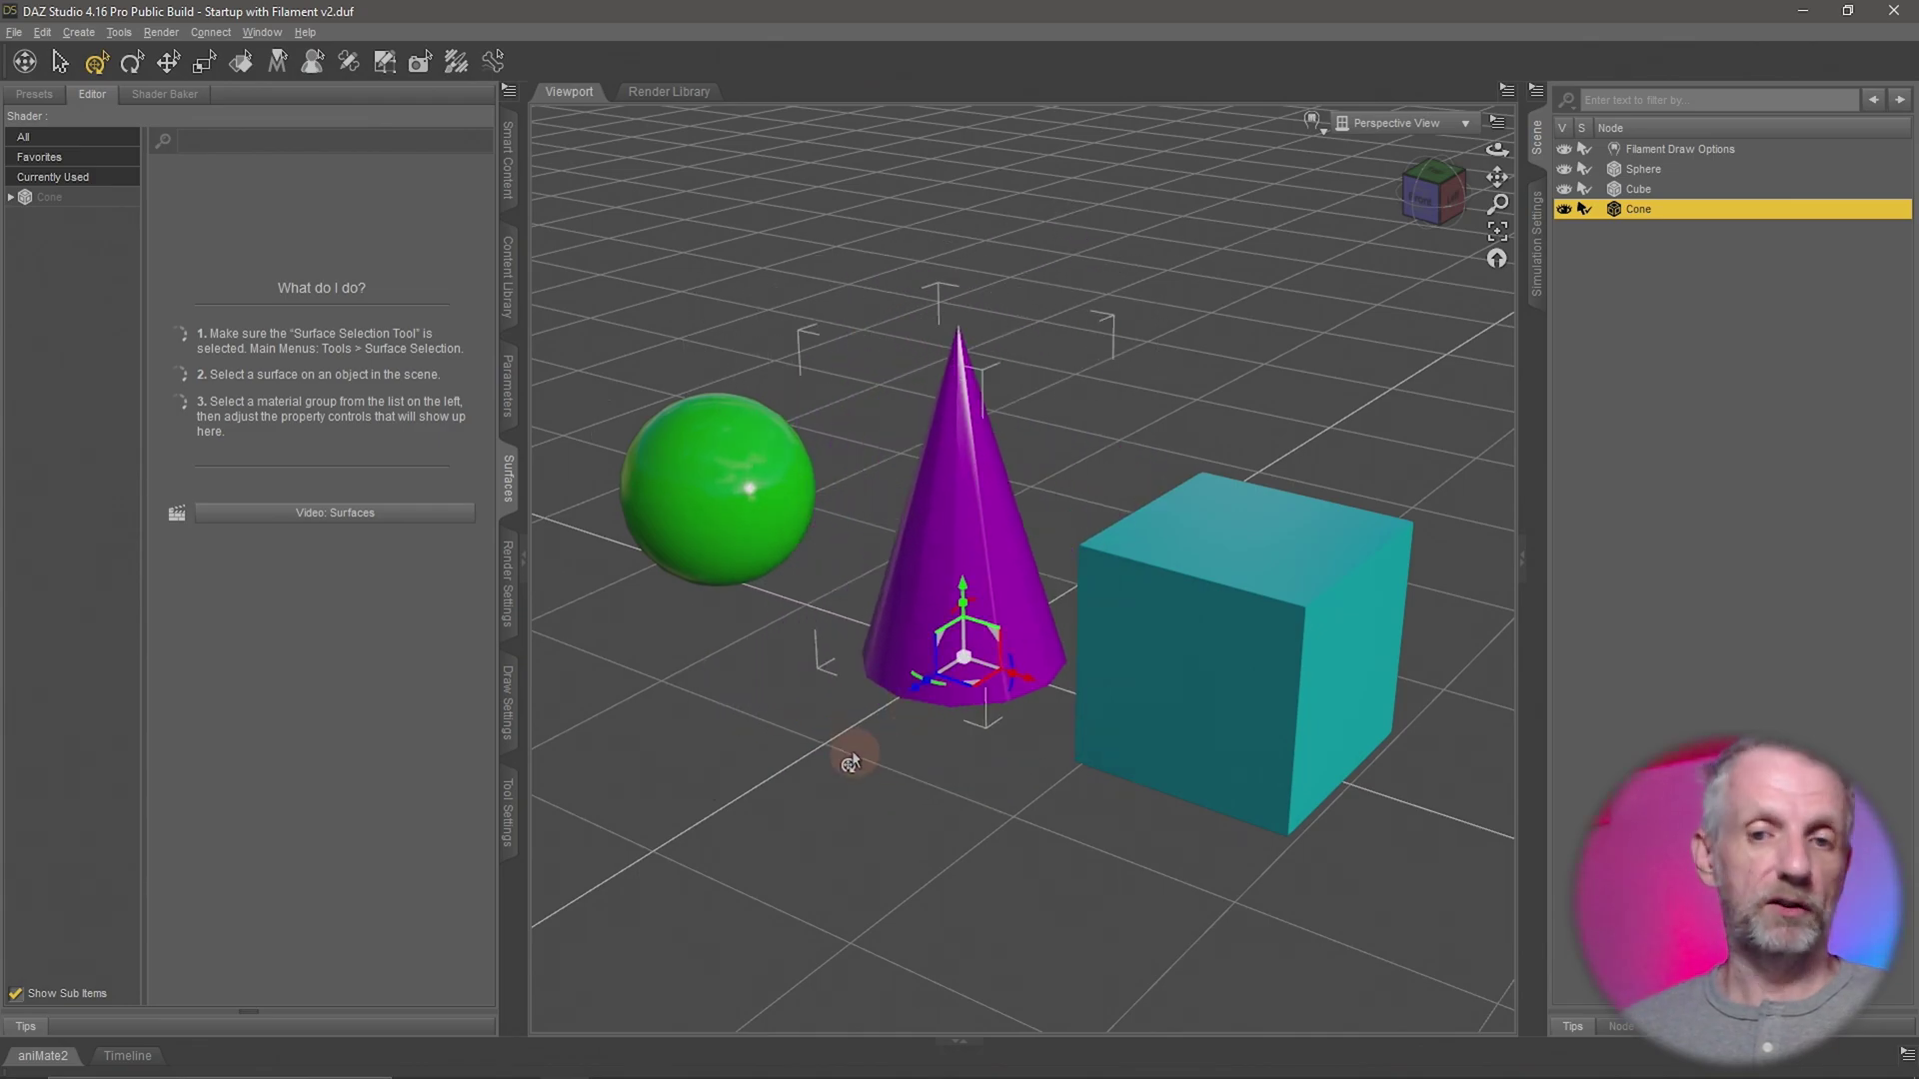
pyautogui.moveTo(857, 759); pyautogui.dragTo(845, 755, button='middle')
pyautogui.keyDown('alt'); pyautogui.moveTo(844, 756); pyautogui.dragTo(845, 756); pyautogui.keyUp('alt')
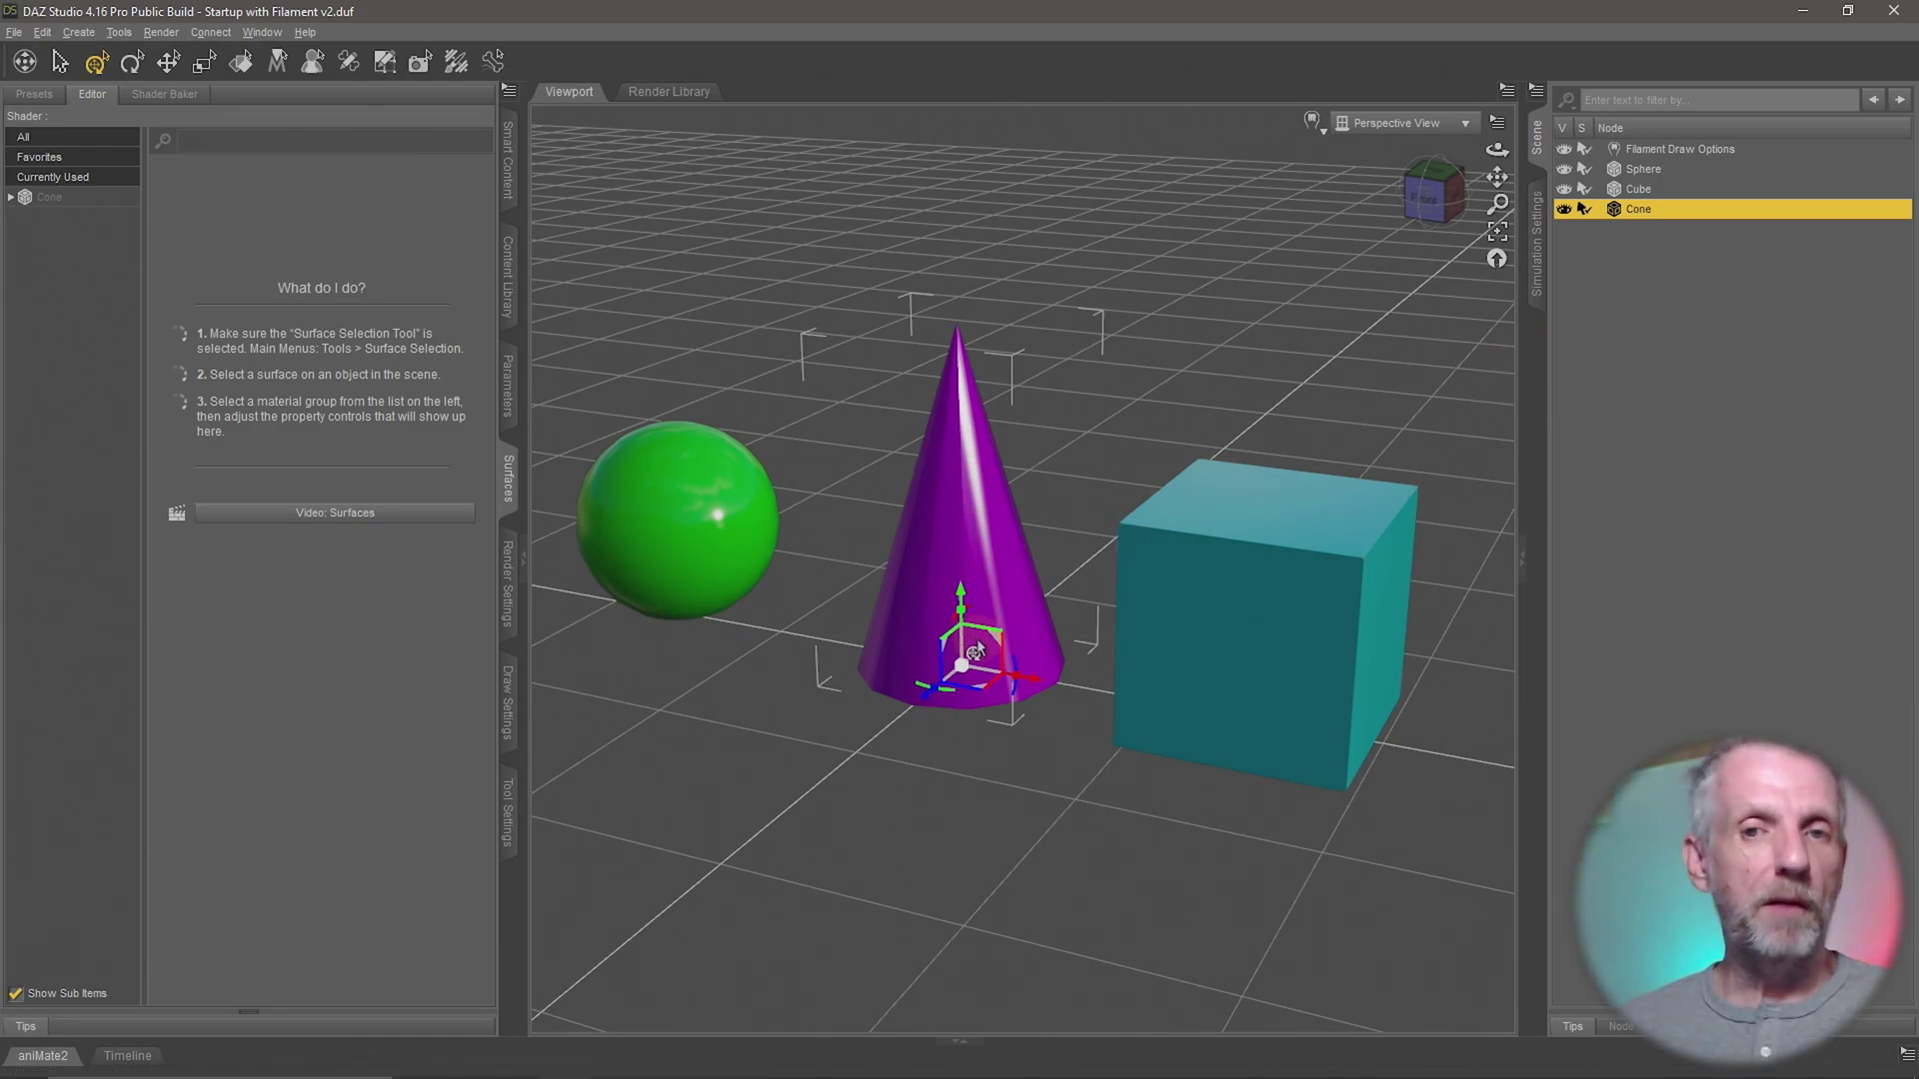
# - Drag the Cube node onto Cone in the Scene pane, then collapse and re-expand Cone
pyautogui.click(1281, 648)
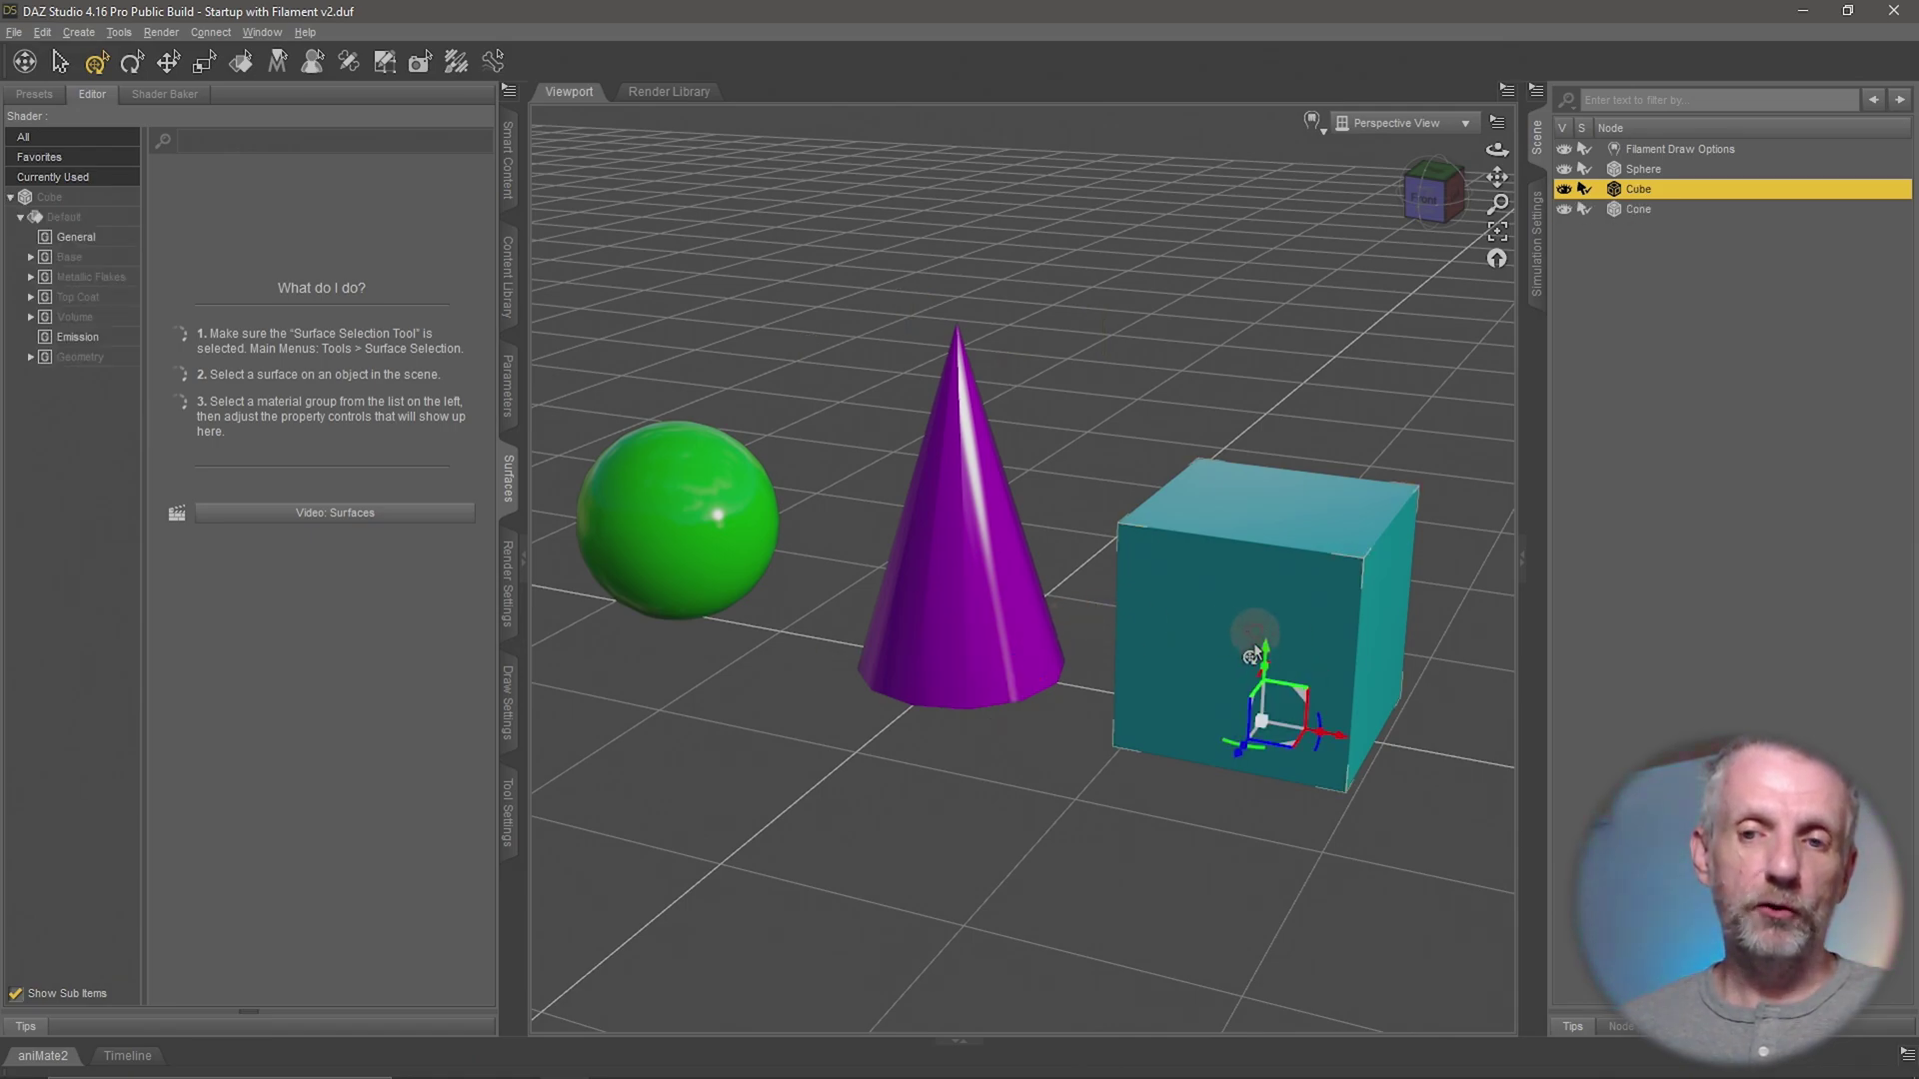
pyautogui.click(989, 593)
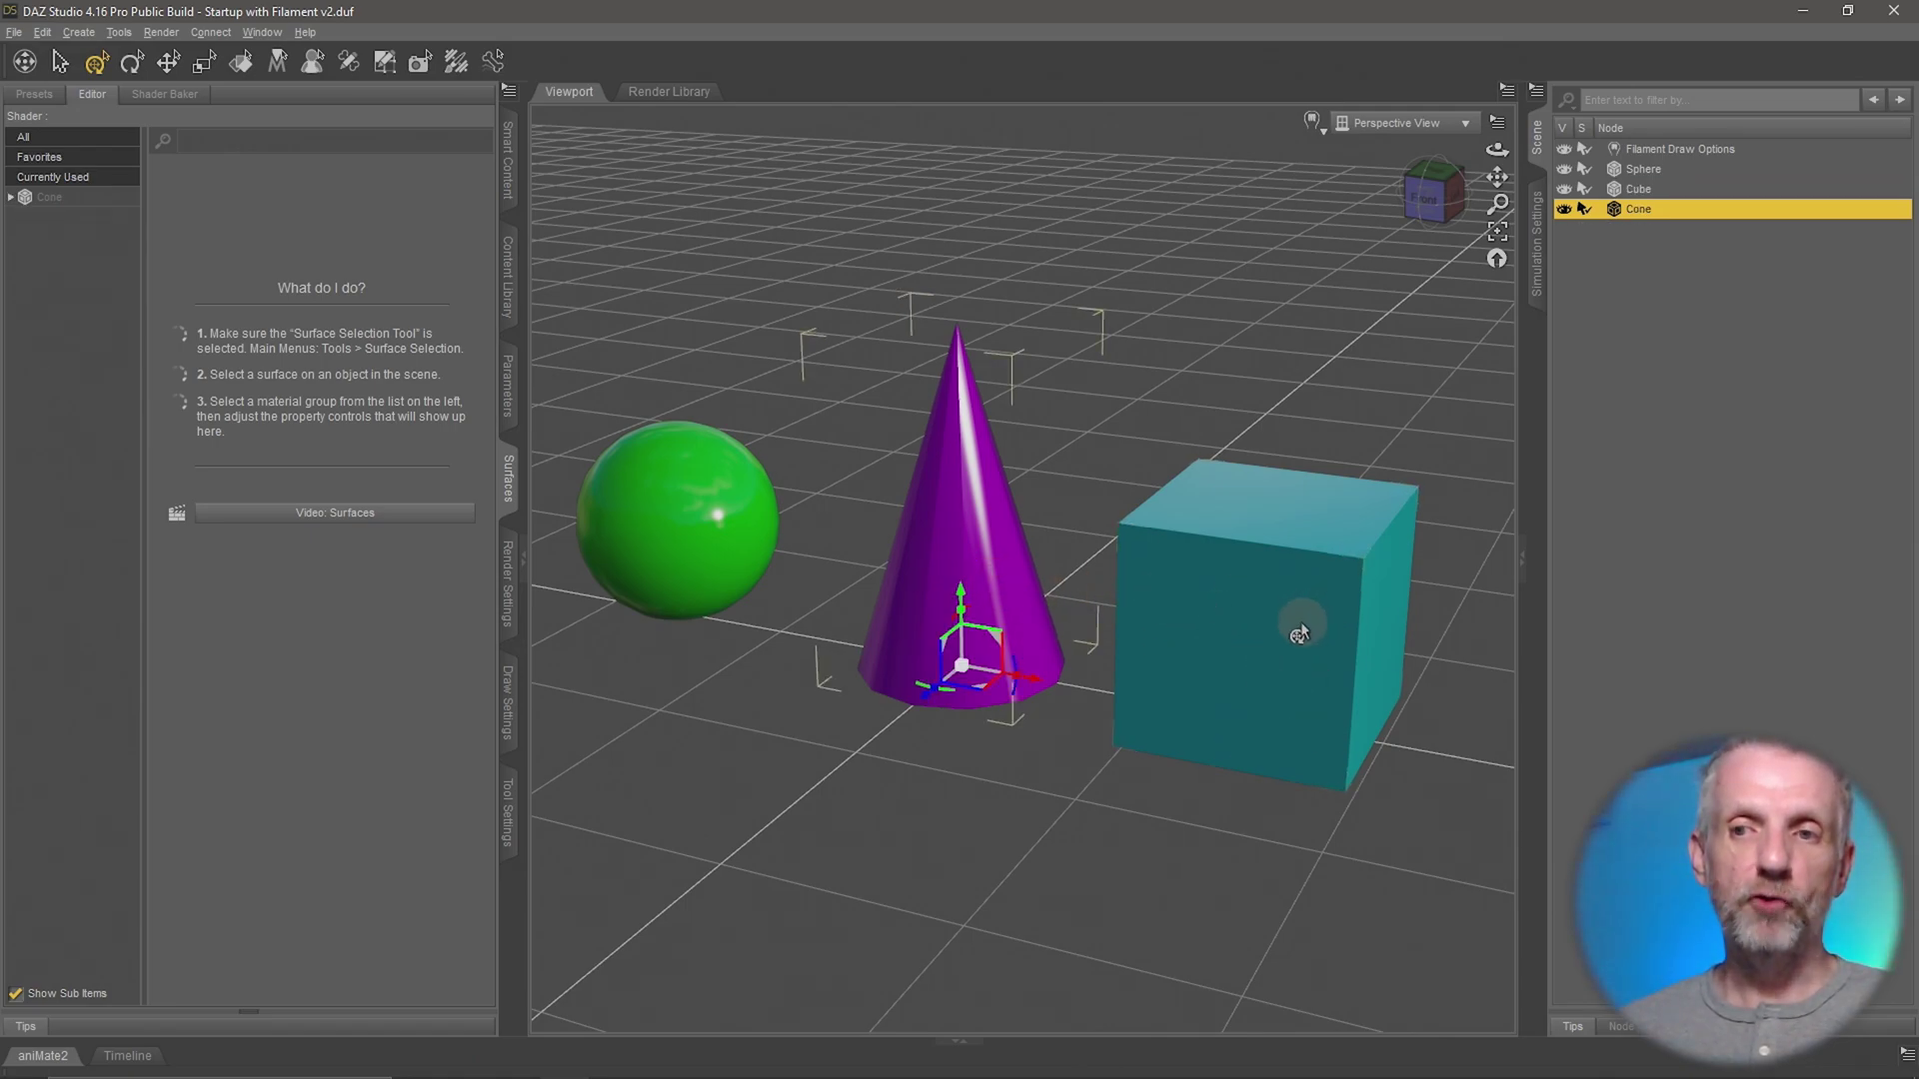
pyautogui.click(1647, 190)
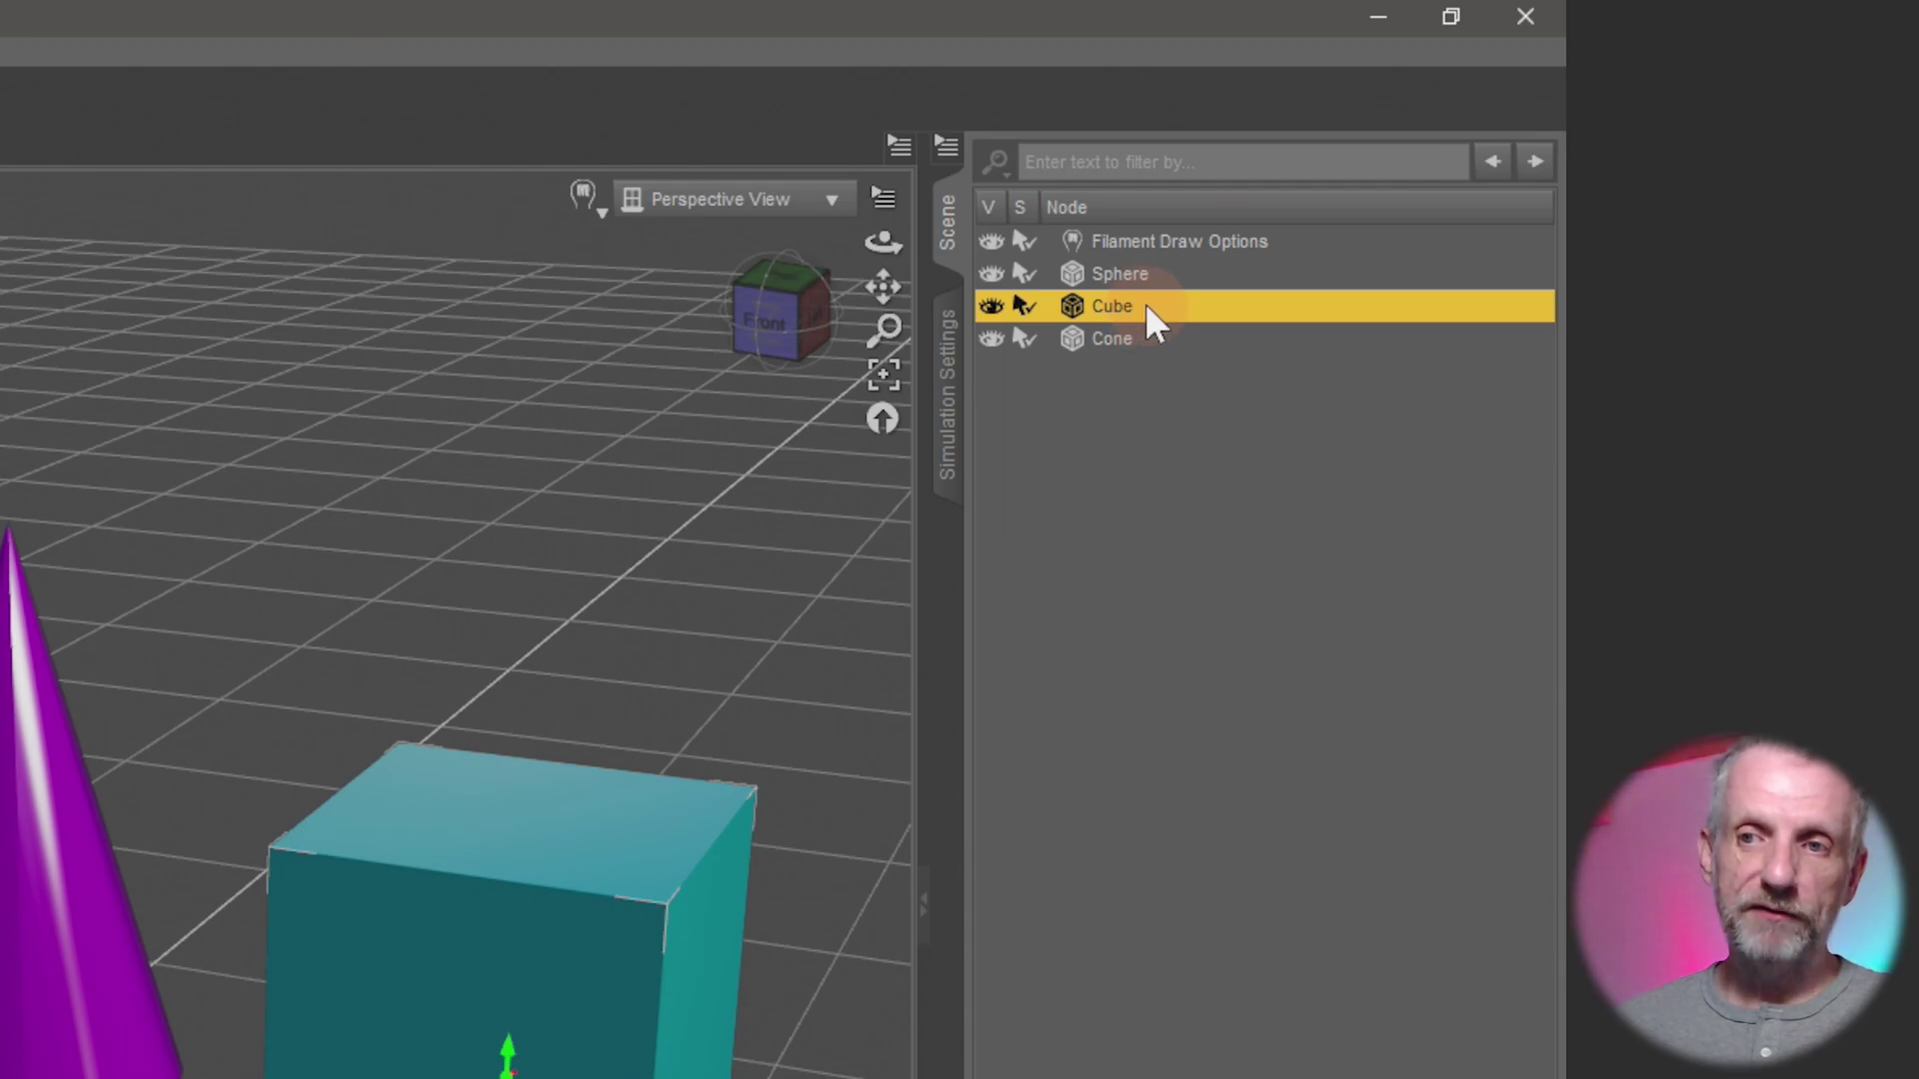
pyautogui.moveTo(1145, 303); pyautogui.dragTo(1137, 326)
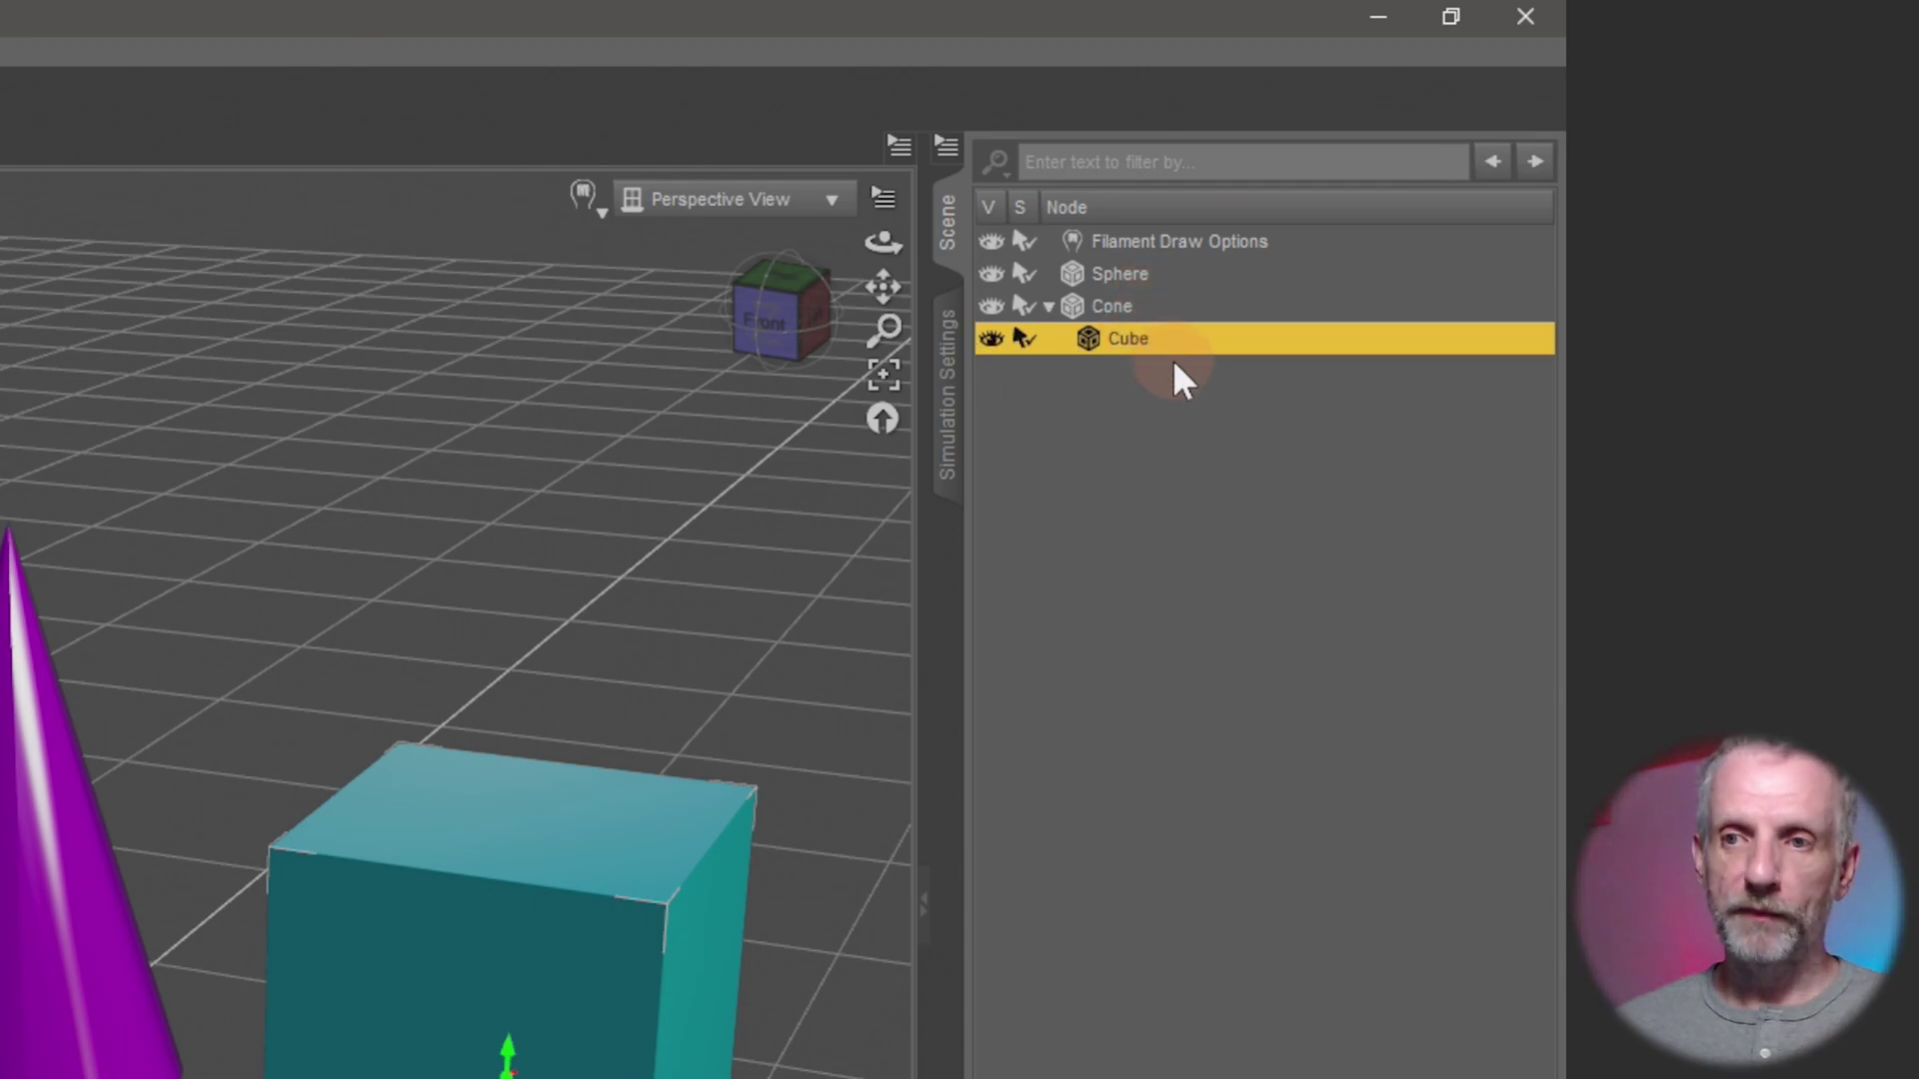
pyautogui.click(1048, 306)
pyautogui.click(1050, 306)
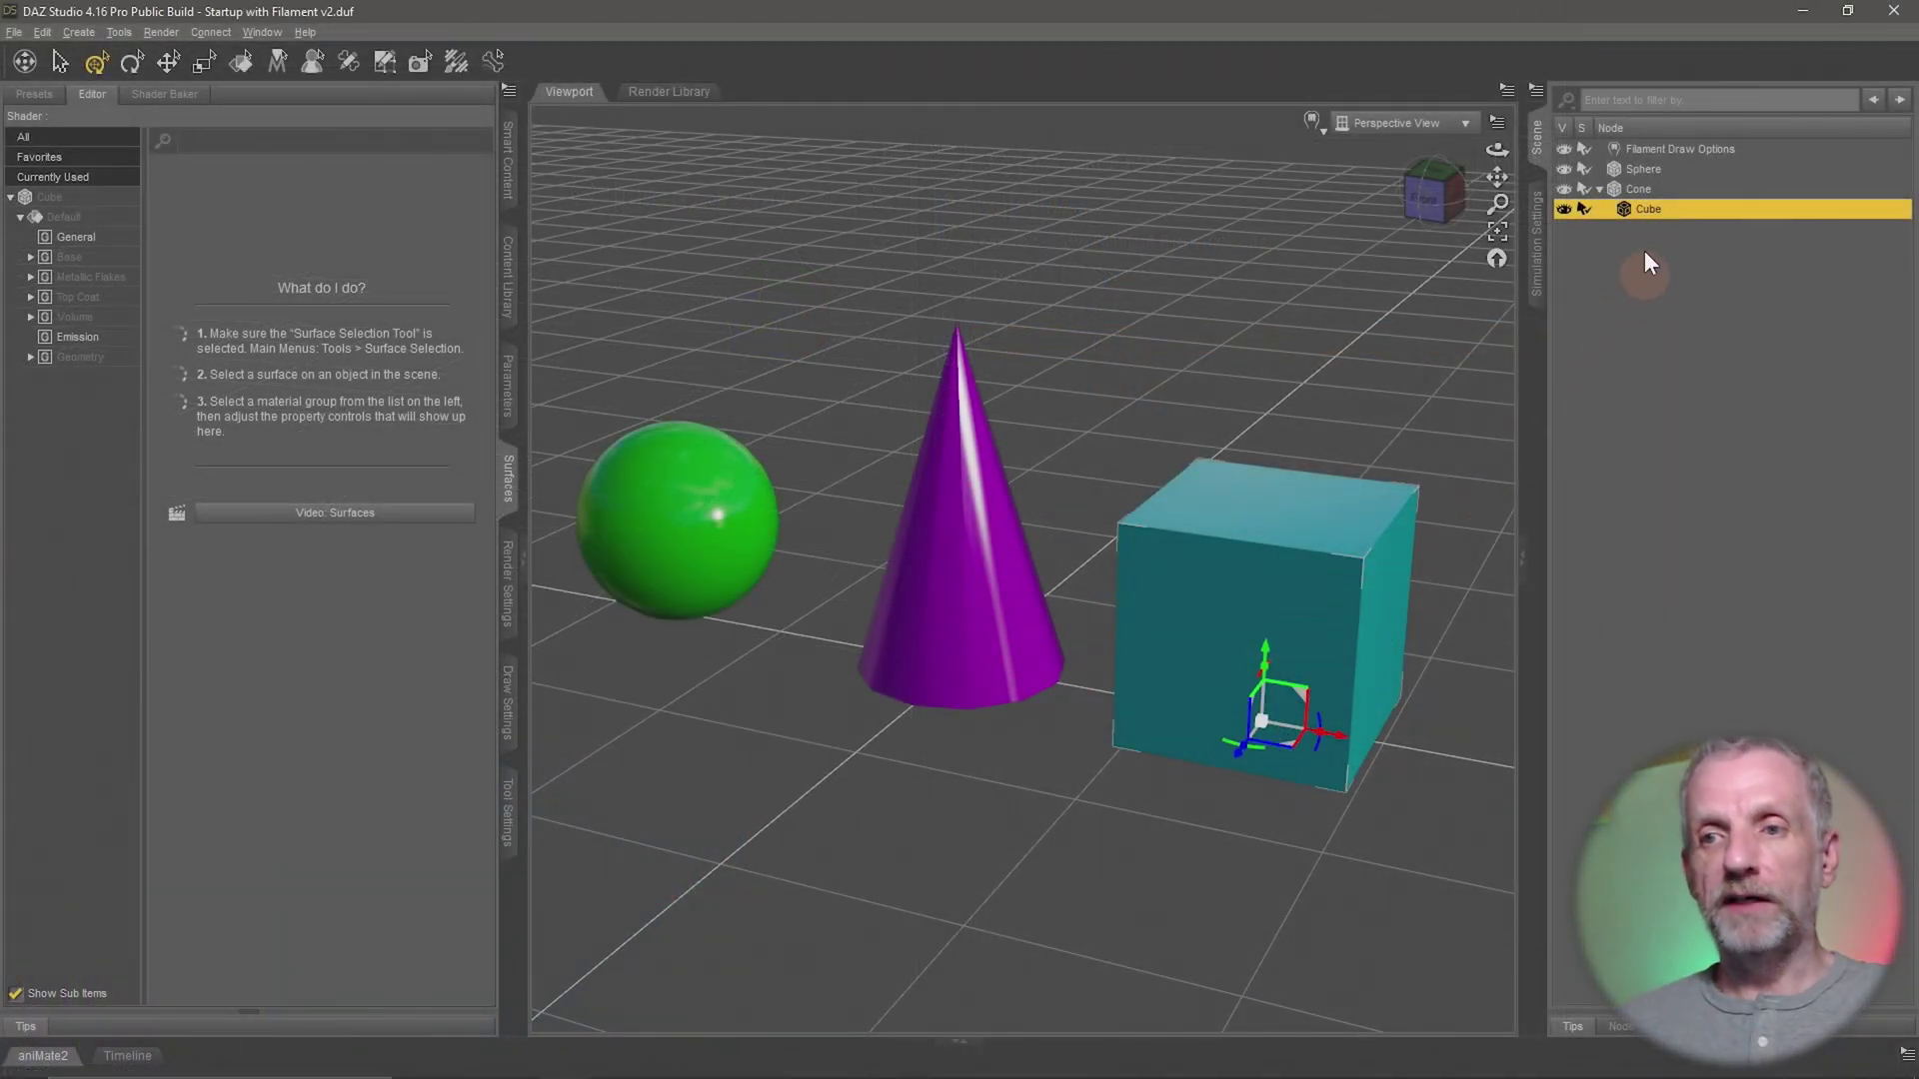
pyautogui.moveTo(1359, 577); pyautogui.dragTo(1366, 548, button='middle')
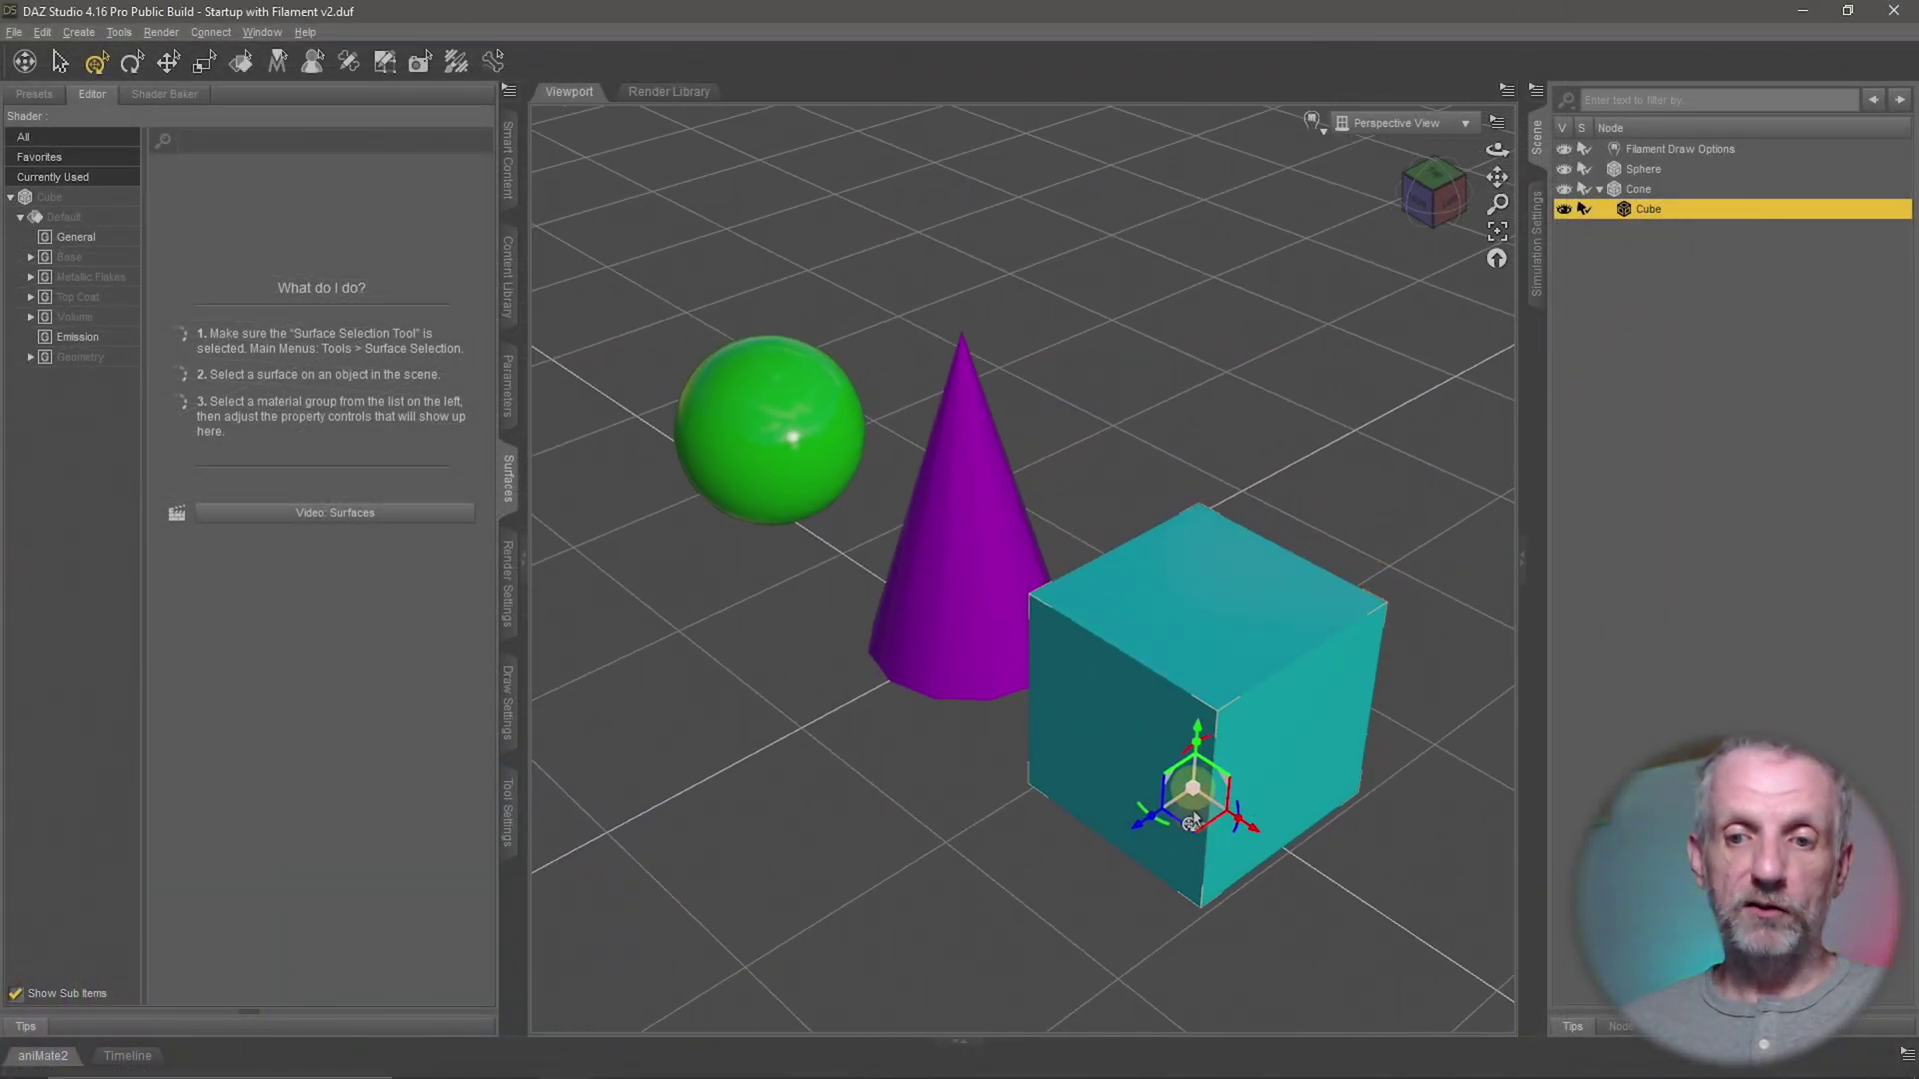
pyautogui.moveTo(1194, 833); pyautogui.dragTo(1257, 944)
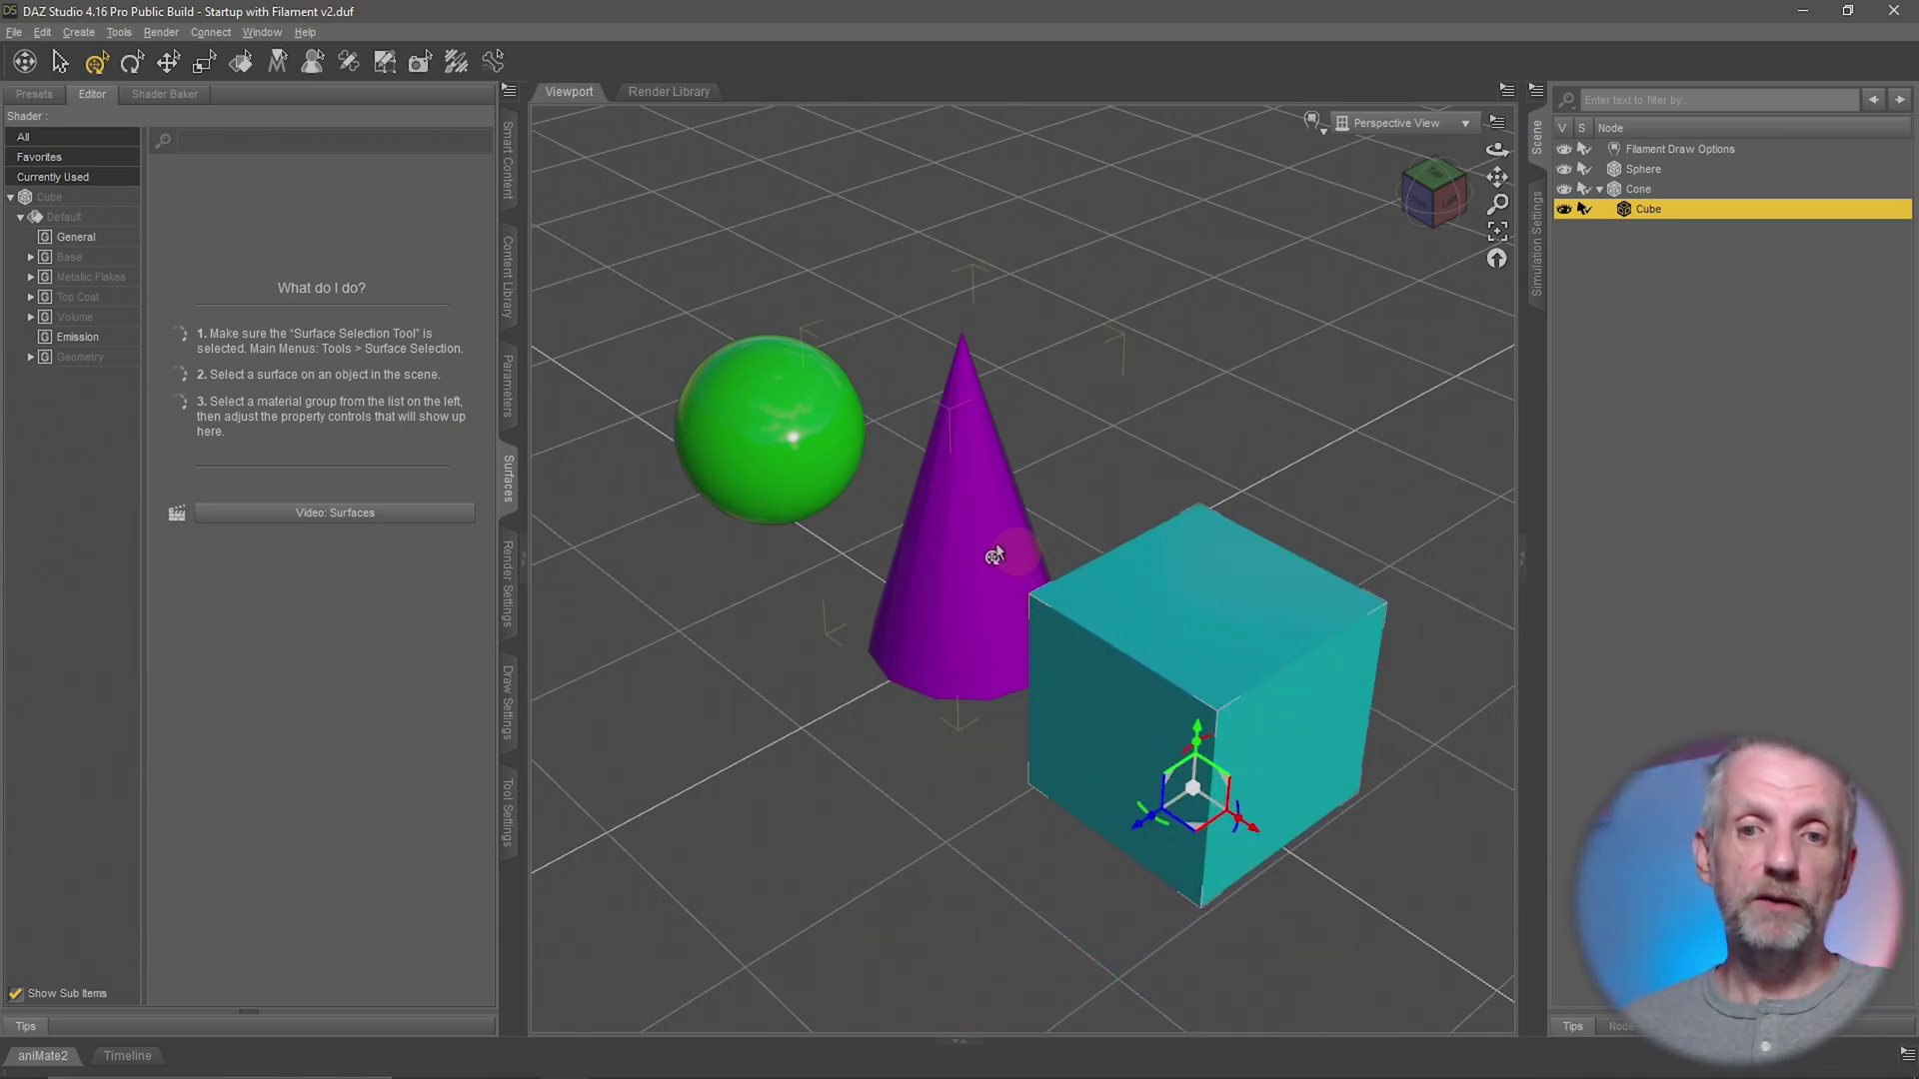
pyautogui.click(961, 550)
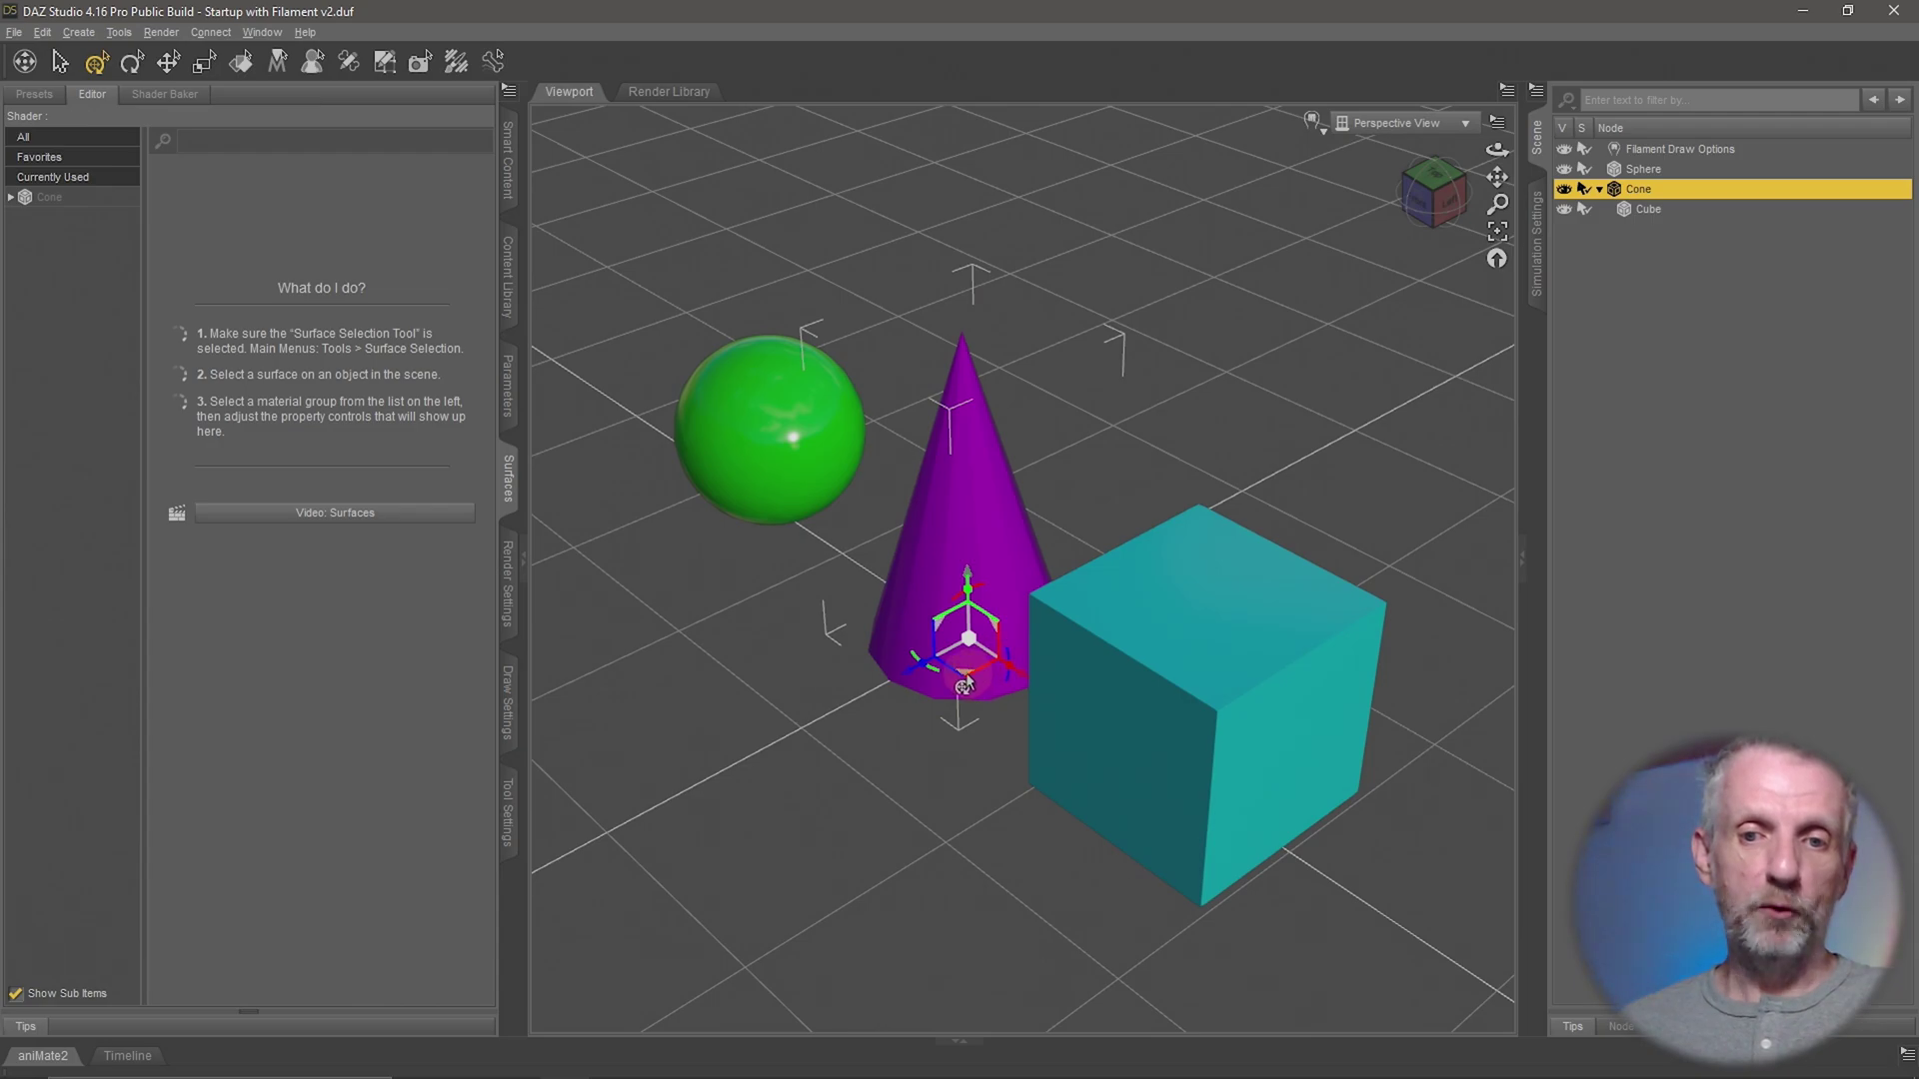
pyautogui.moveTo(964, 686); pyautogui.dragTo(1051, 662)
pyautogui.hotkey('ctrl', 'z')
pyautogui.moveTo(869, 721); pyautogui.dragTo(870, 719, button='middle')
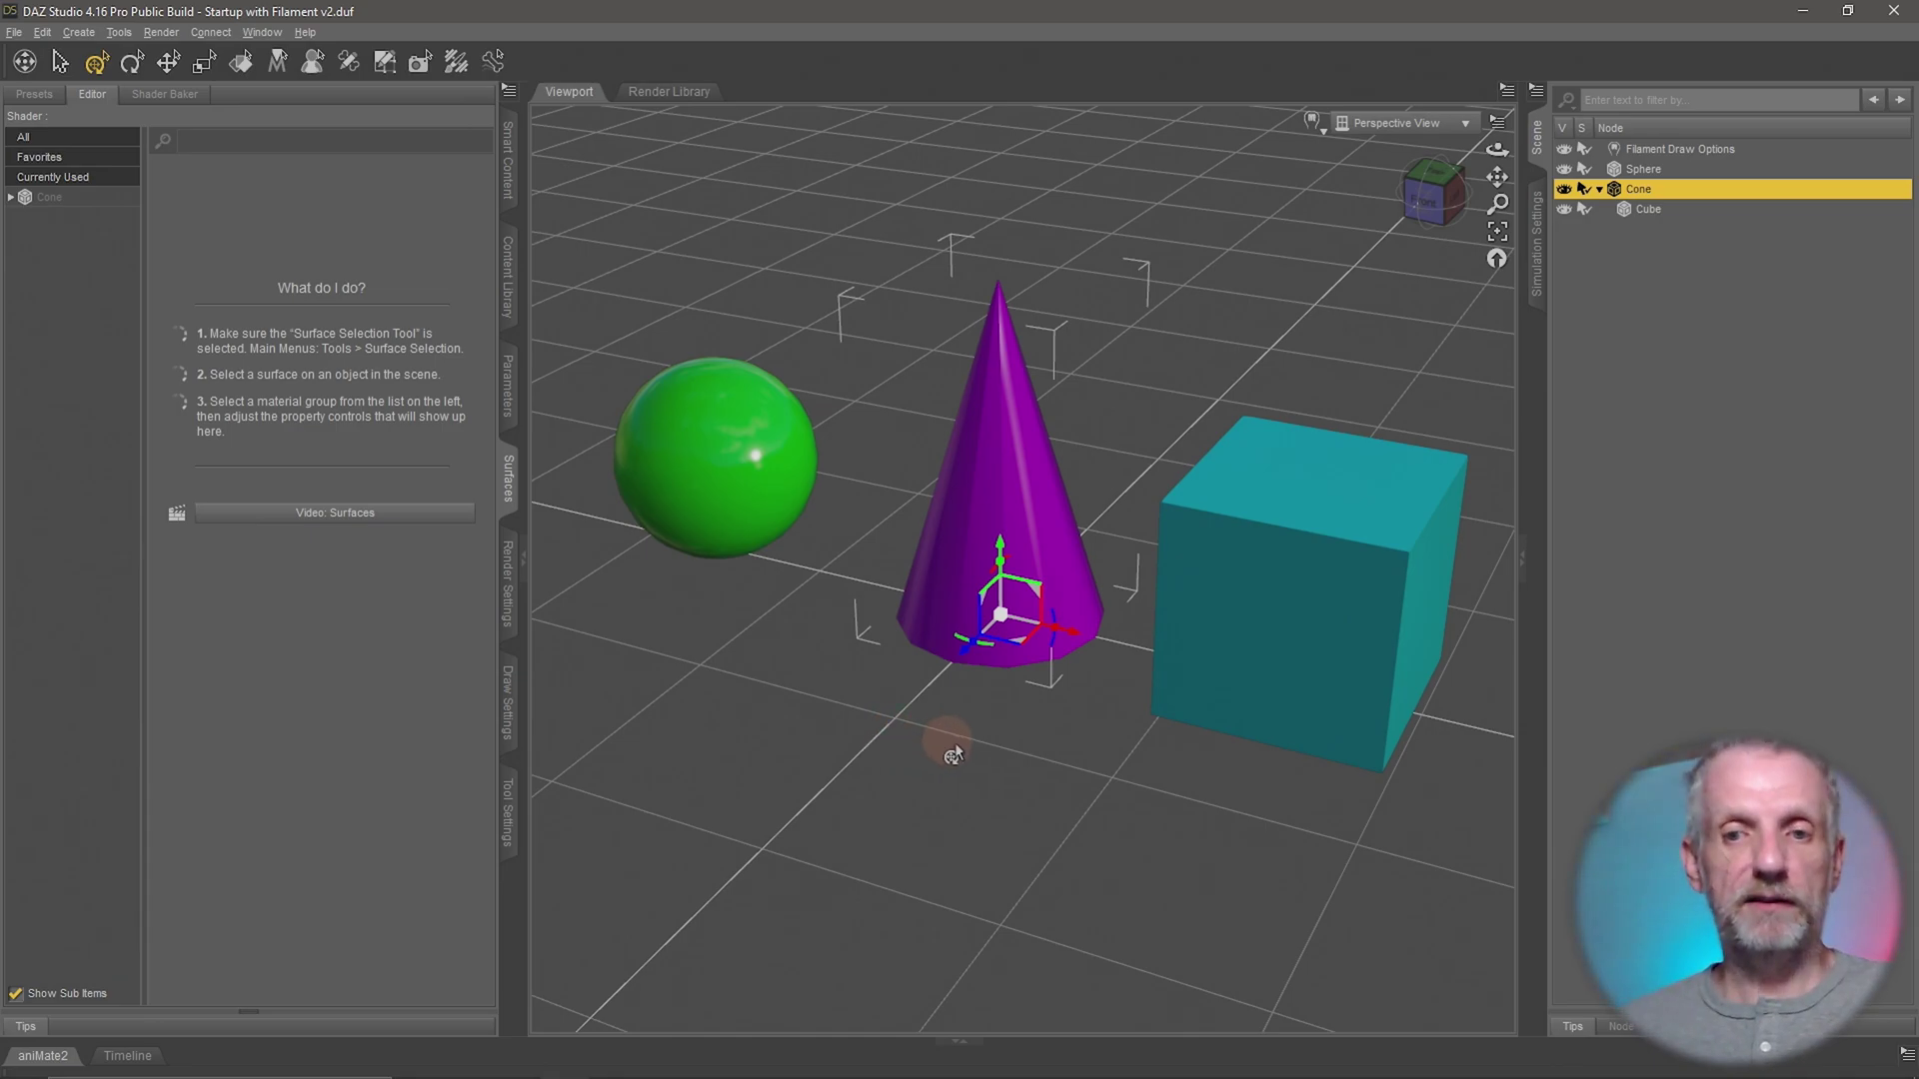
pyautogui.moveTo(964, 740); pyautogui.dragTo(965, 745, button='middle')
pyautogui.moveTo(966, 745); pyautogui.dragTo(966, 741)
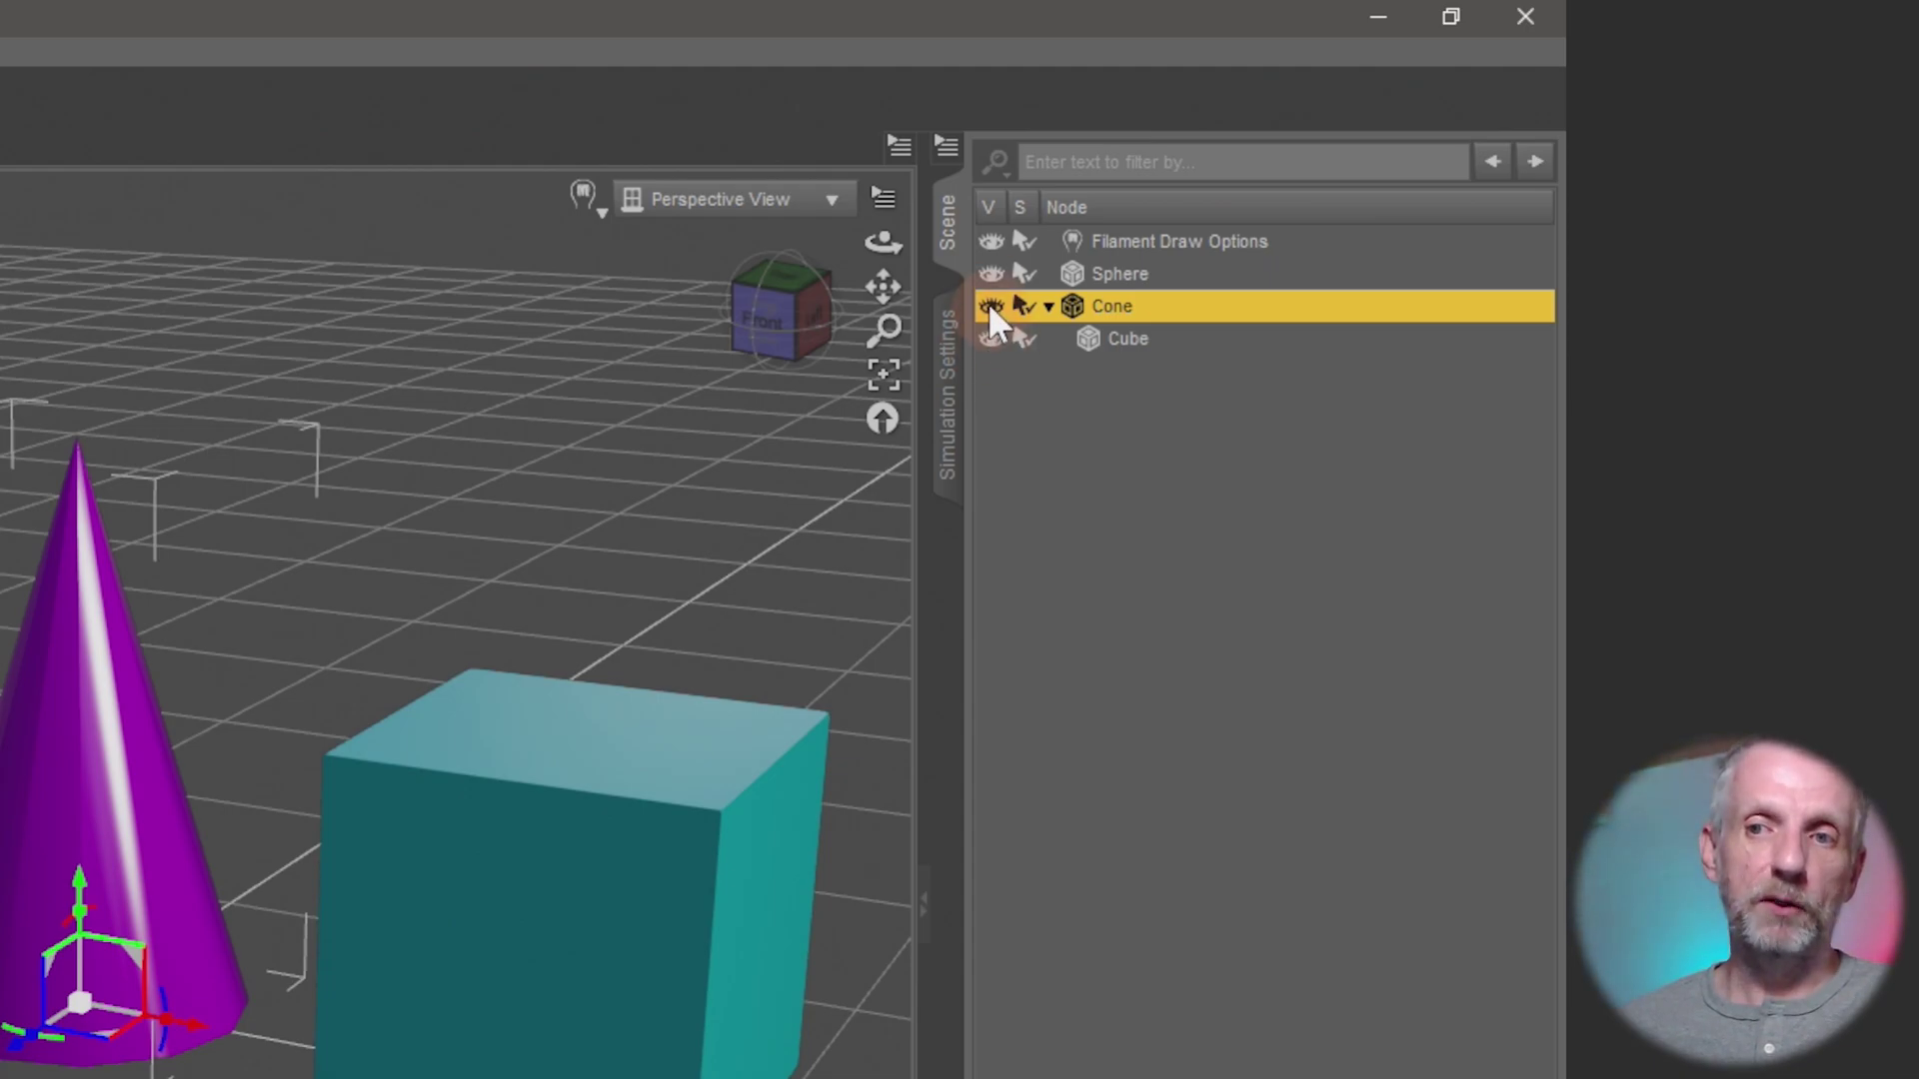
# - Toggle the Cube and Cone eye icons off and on, then Ctrl+click Cone's eye to hide its branch
pyautogui.click(993, 338)
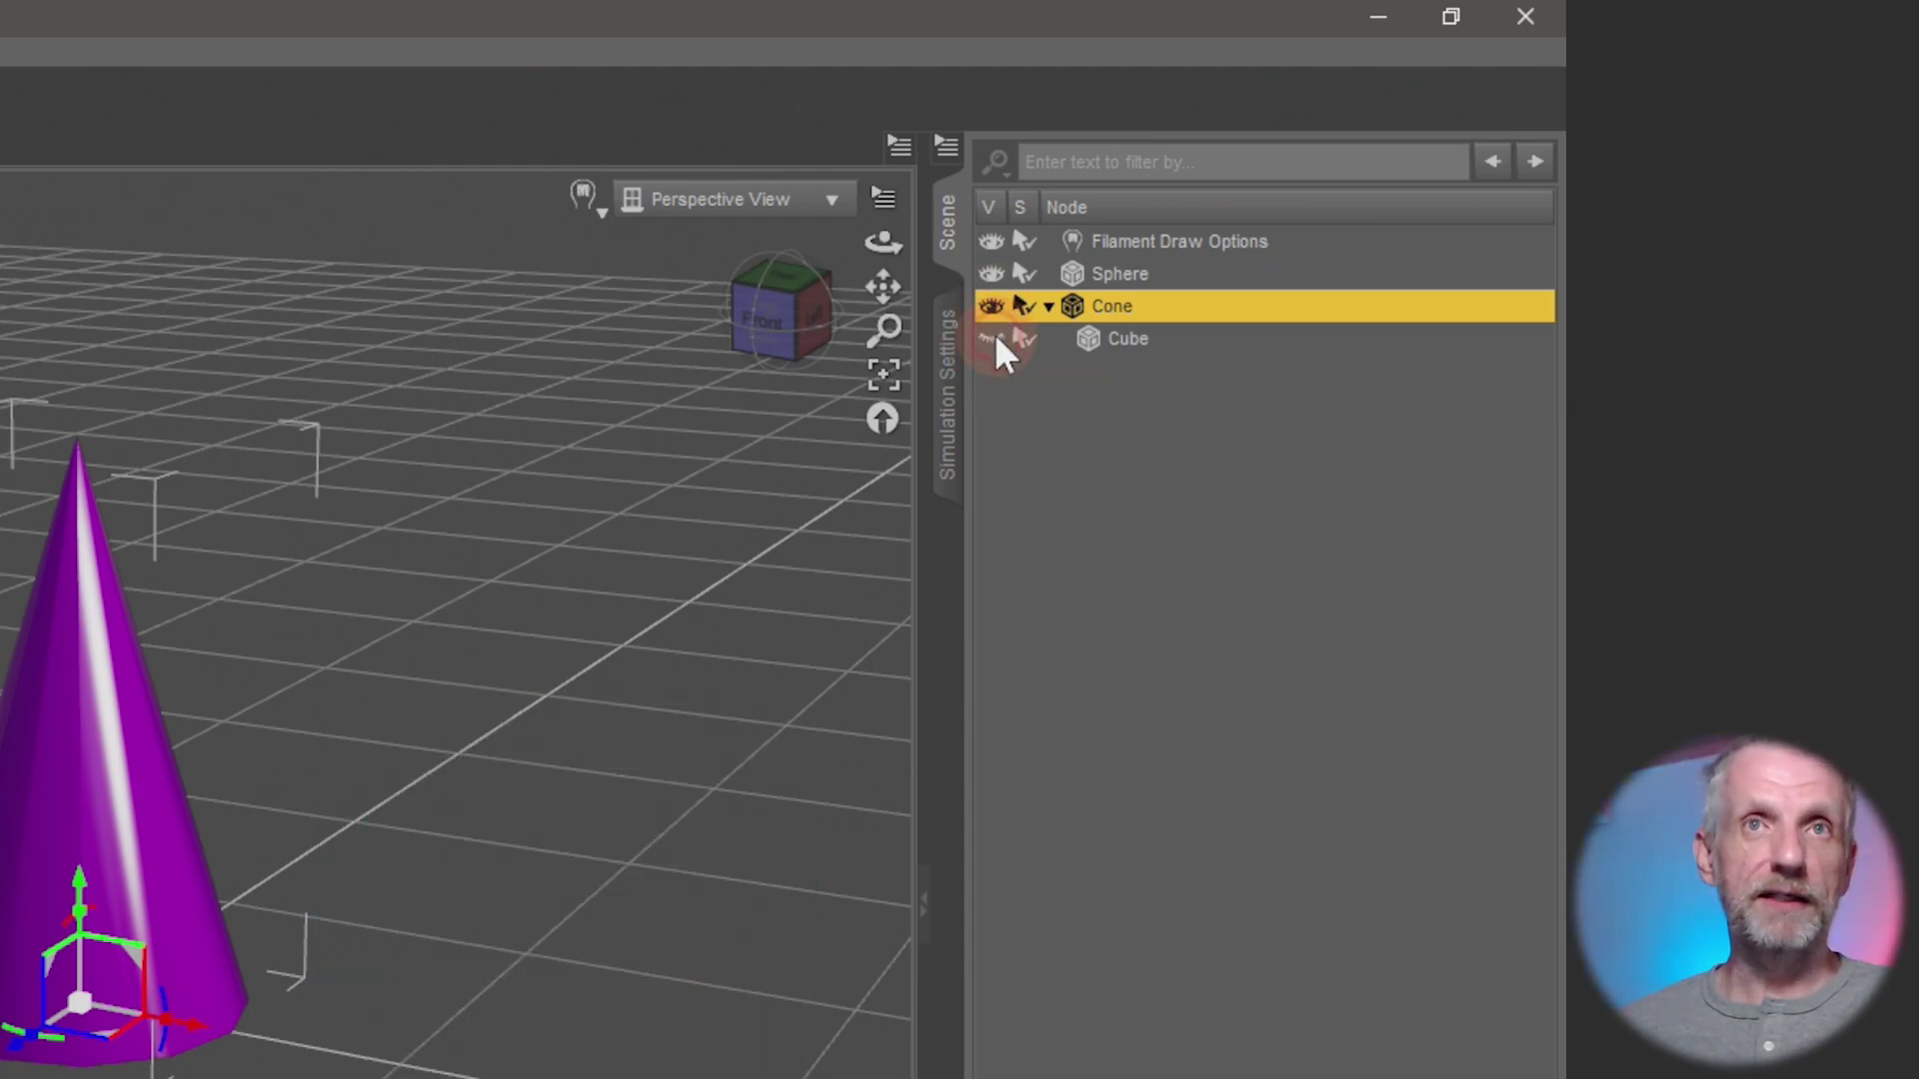
pyautogui.click(992, 338)
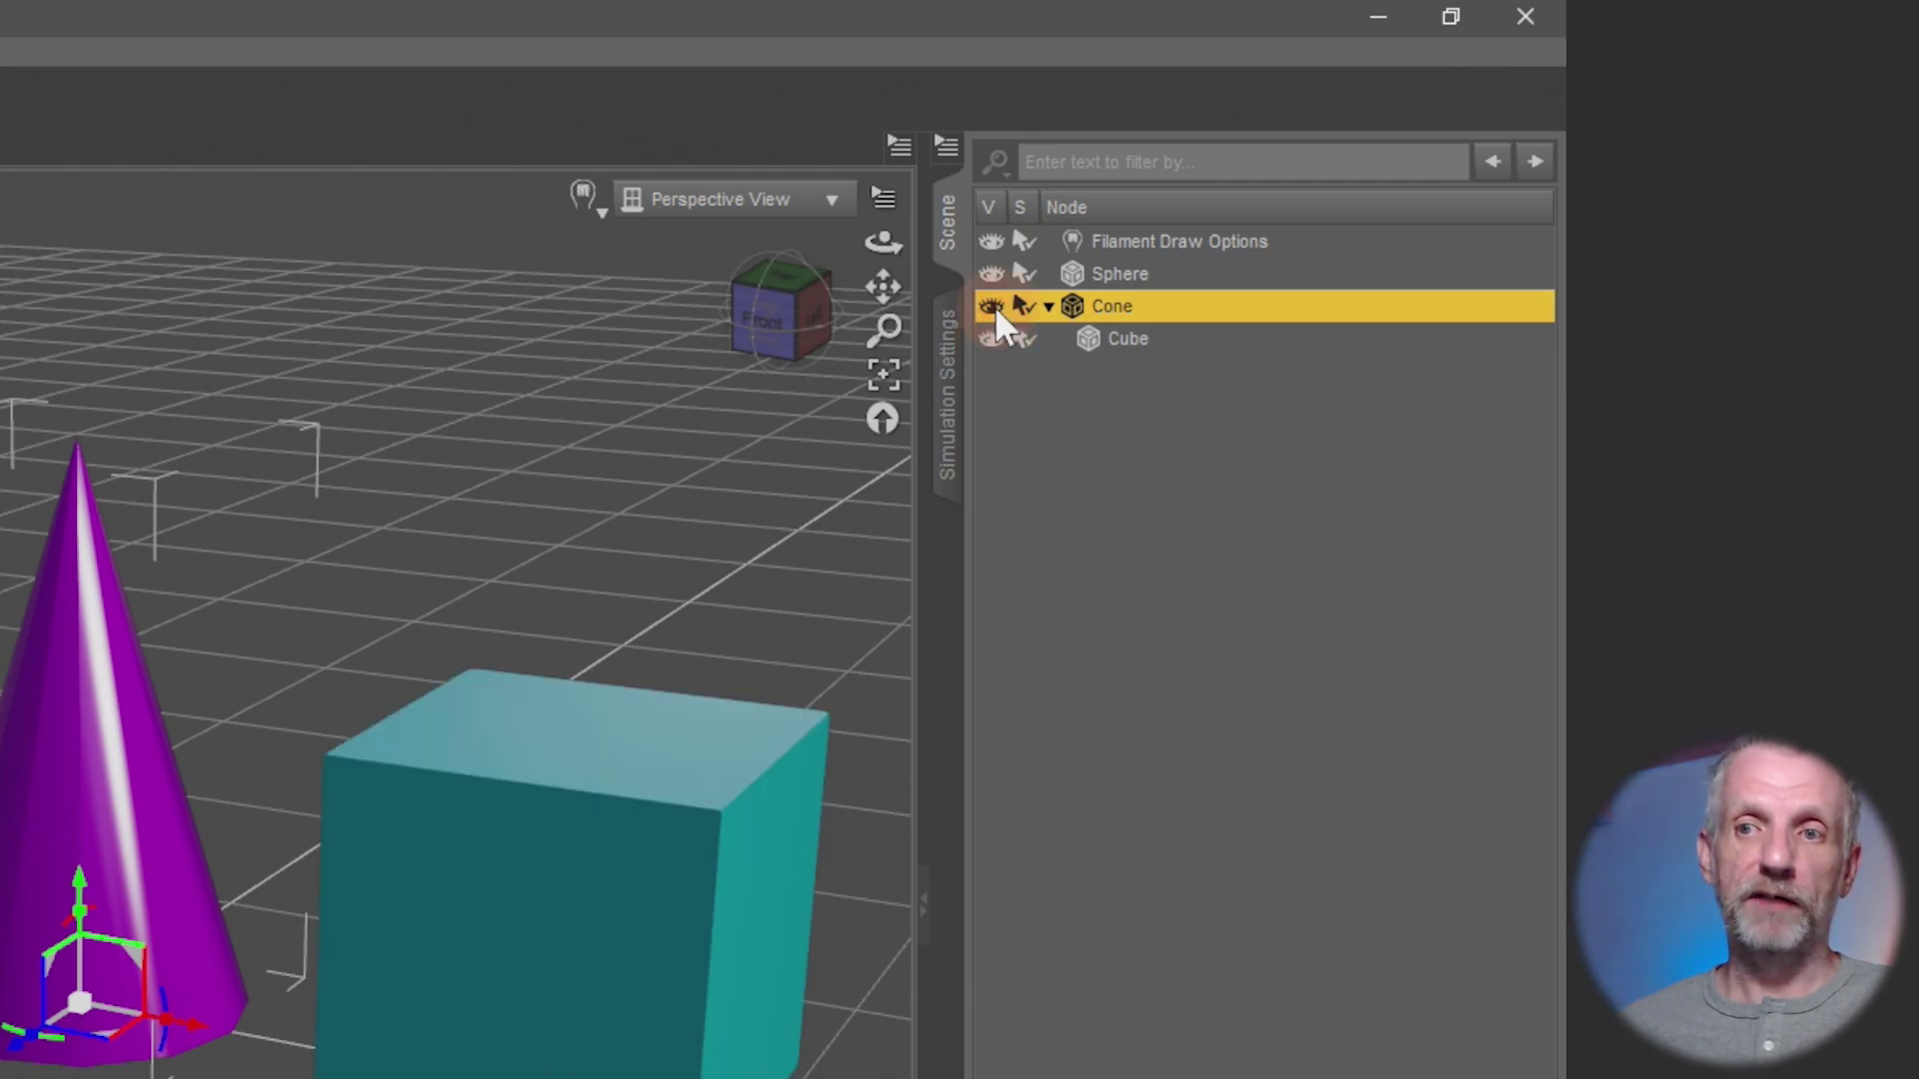
pyautogui.click(991, 305)
pyautogui.click(991, 306)
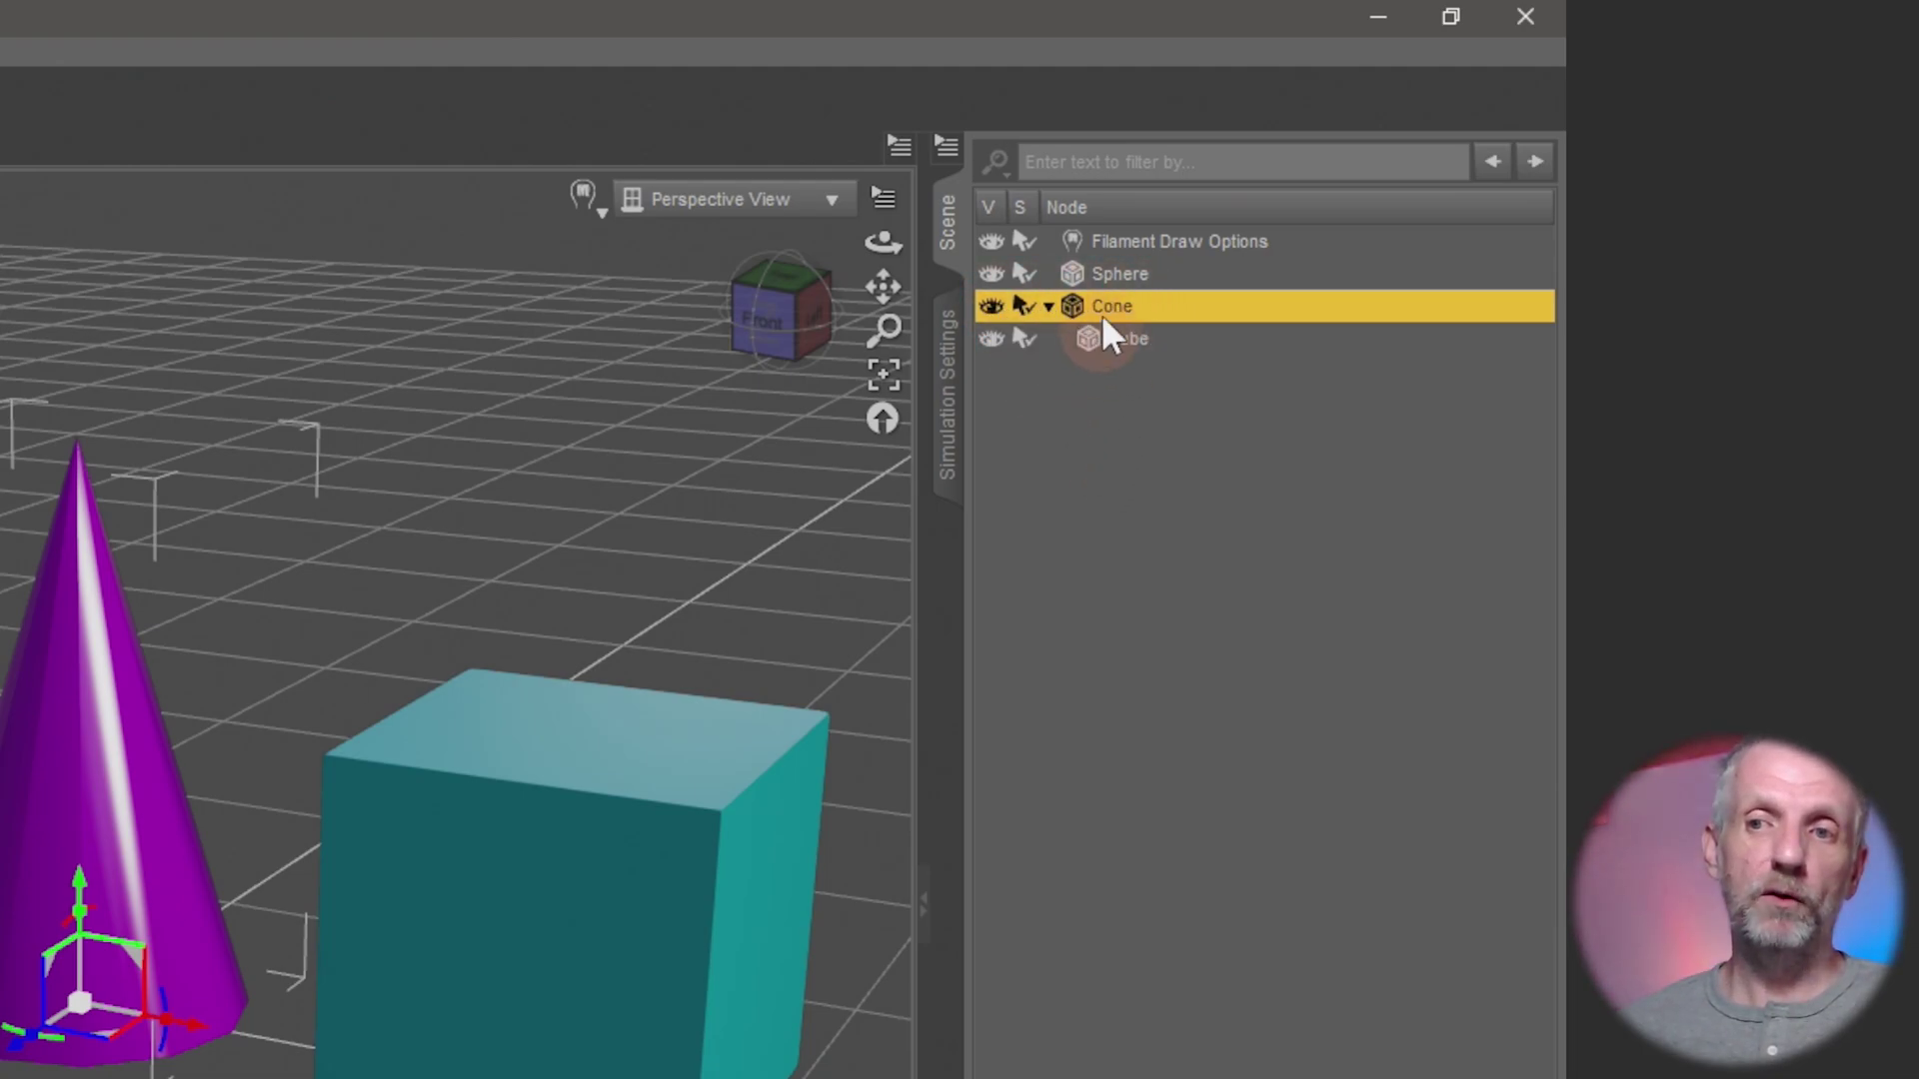
pyautogui.click(994, 305)
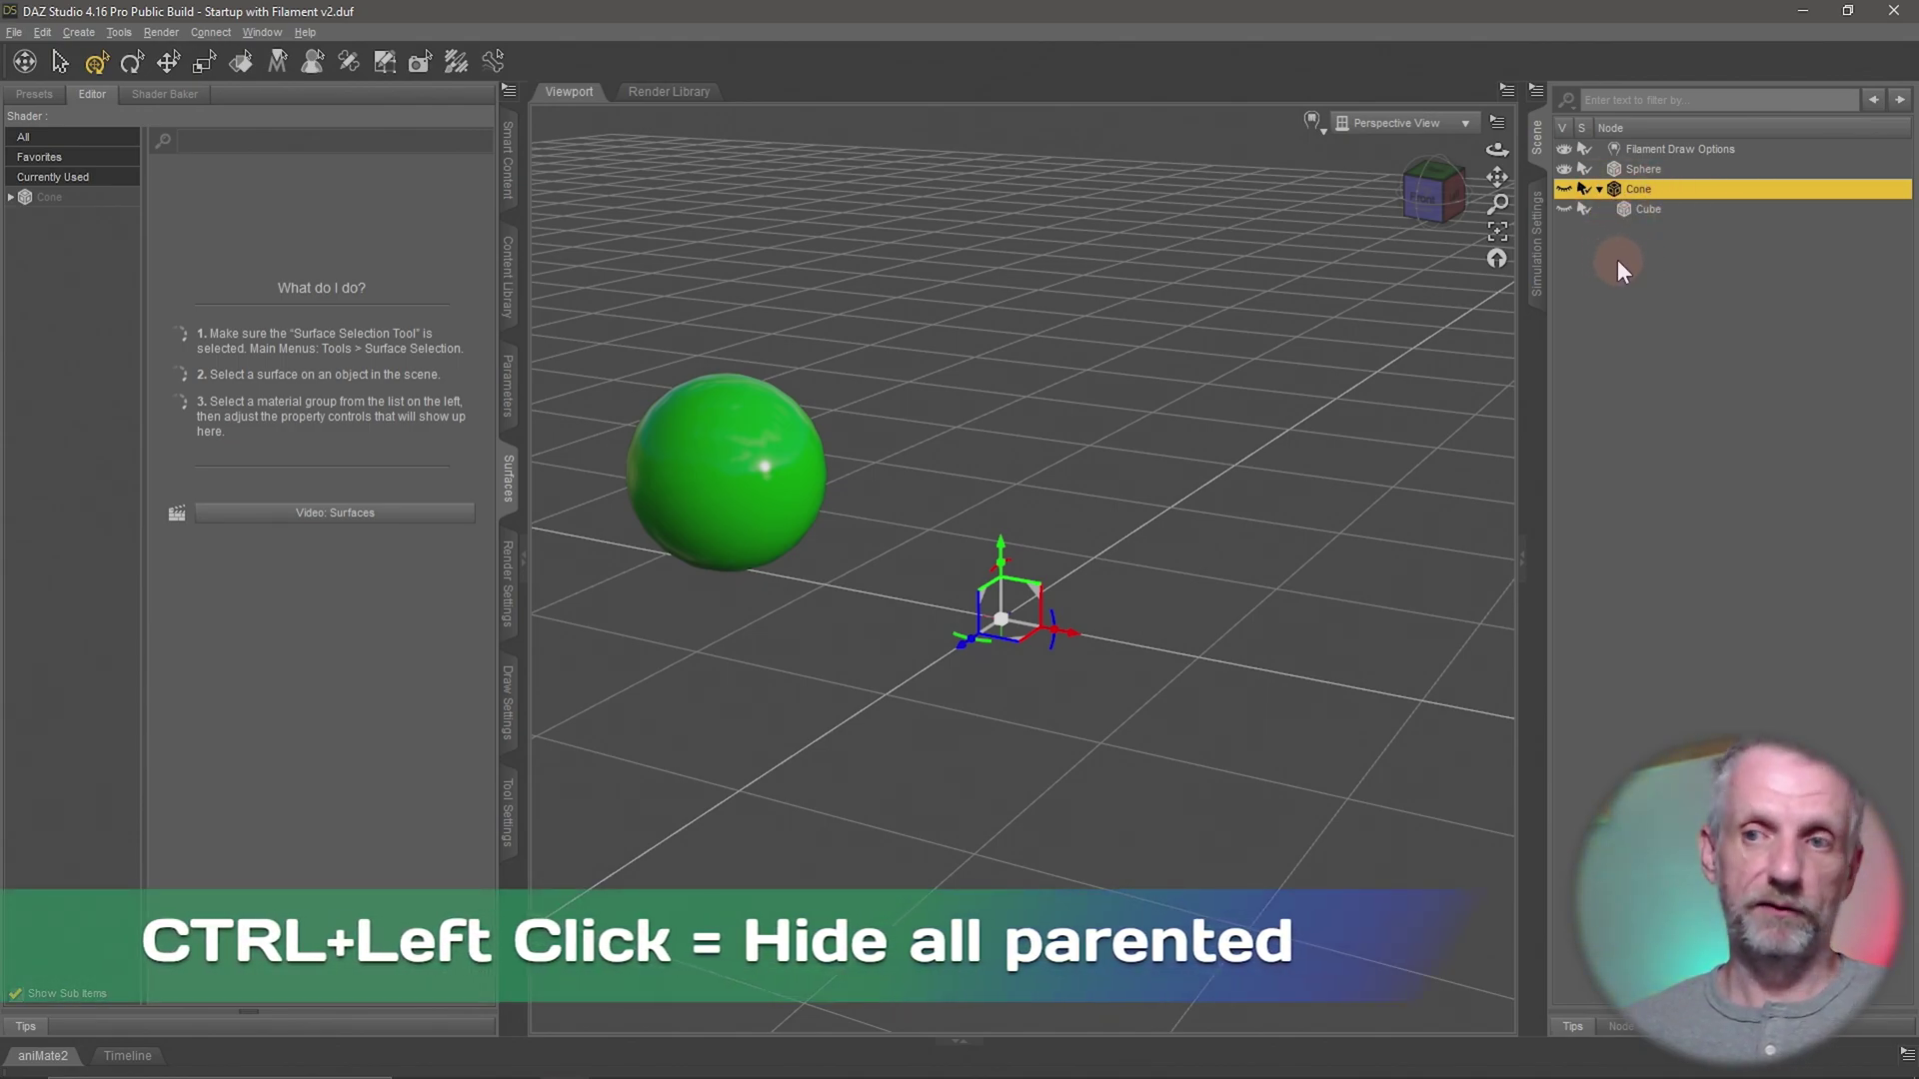
pyautogui.keyDown('ctrl'); pyautogui.click(1563, 188); pyautogui.keyUp('ctrl')
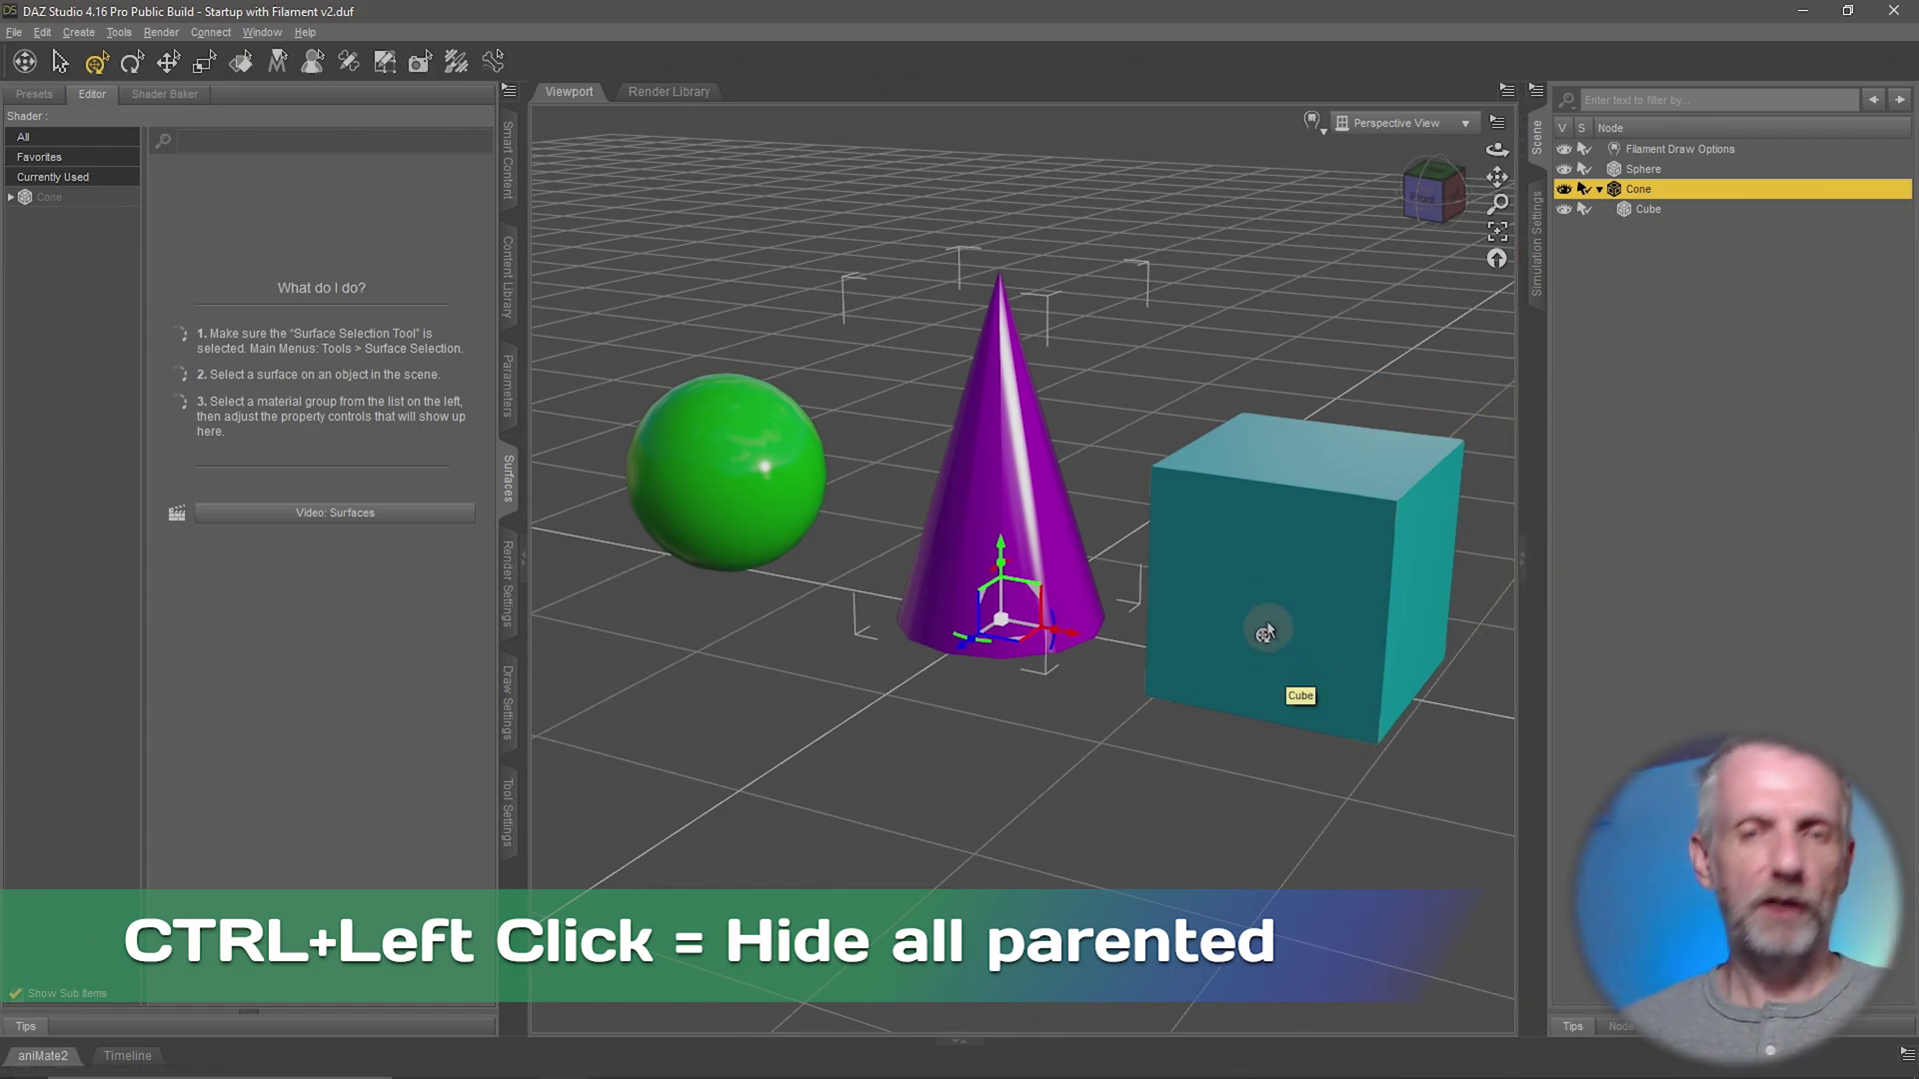
pyautogui.moveTo(1260, 617); pyautogui.dragTo(1260, 620, button='middle')
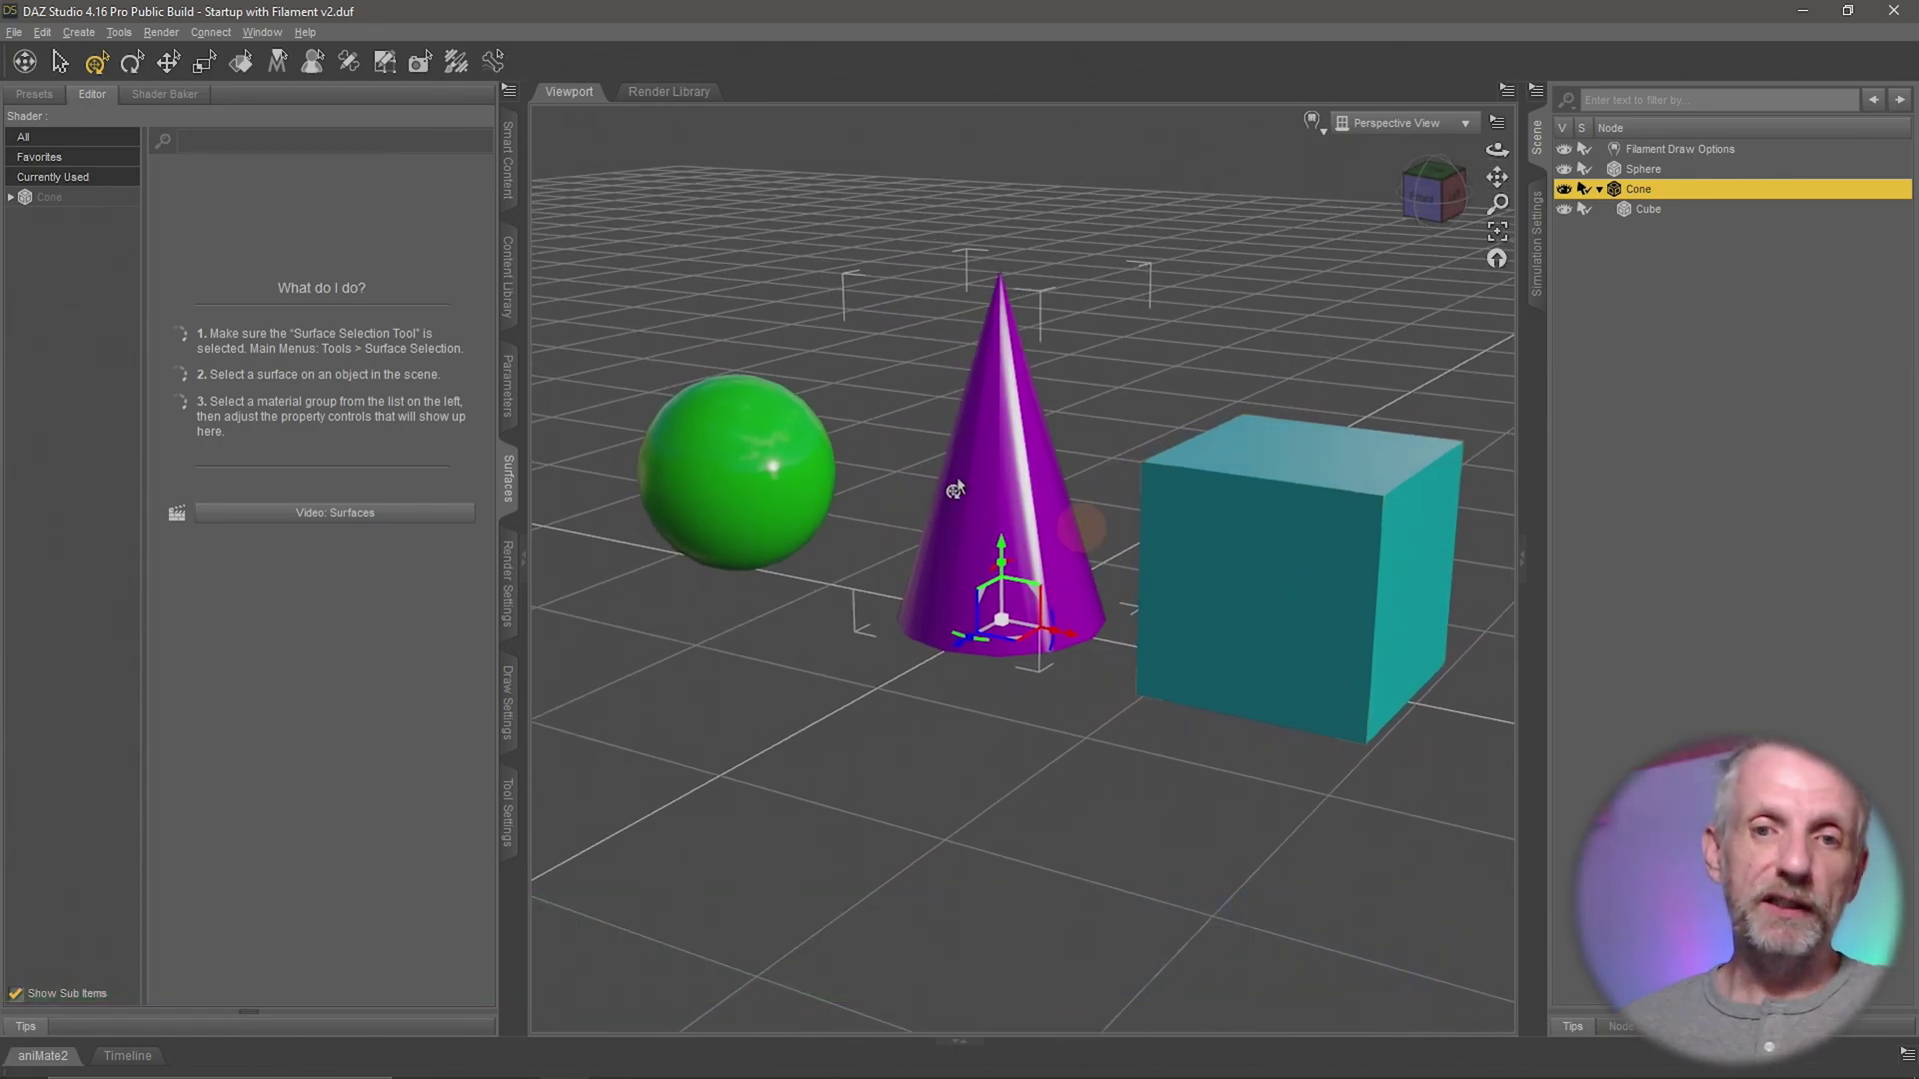
# - Parent the Sphere under the Cone, then select the Cone, Cube and Sphere nodes in turn
pyautogui.click(758, 494)
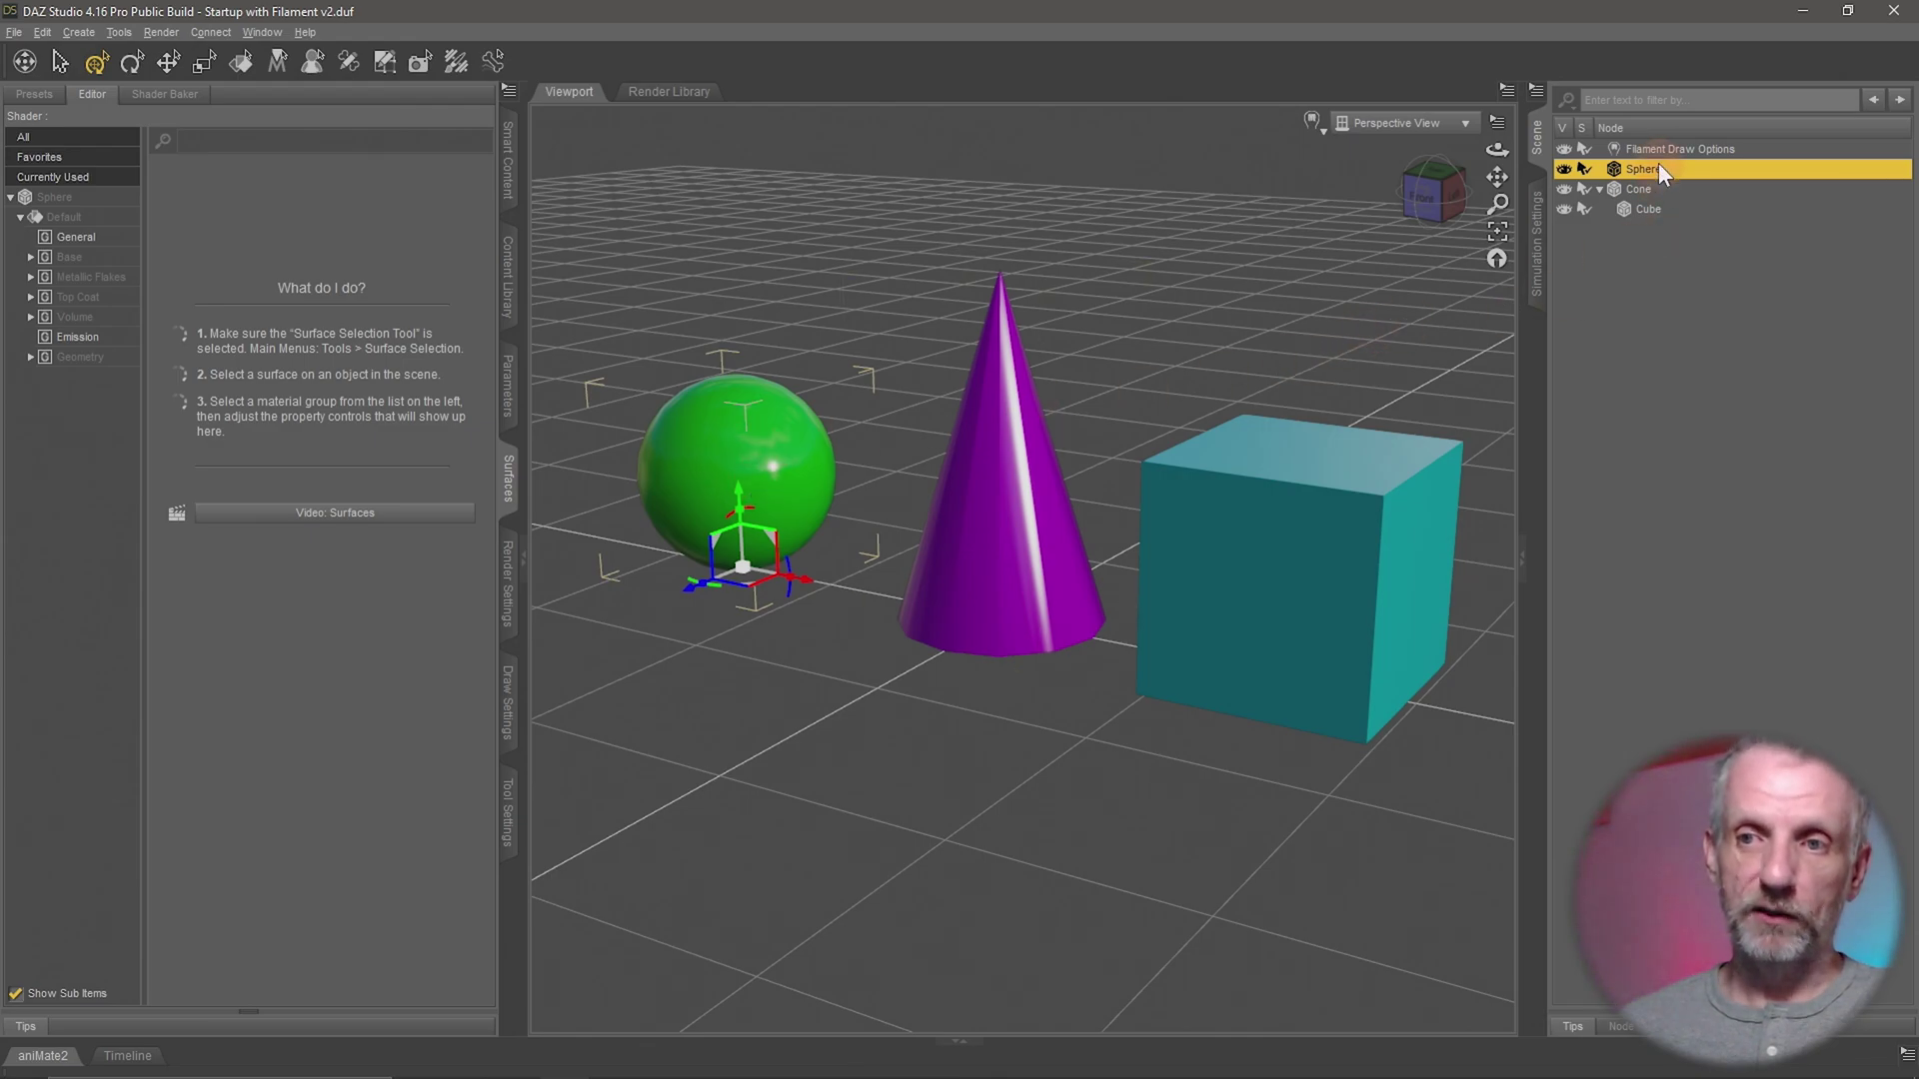
pyautogui.moveTo(1658, 162); pyautogui.dragTo(1659, 186)
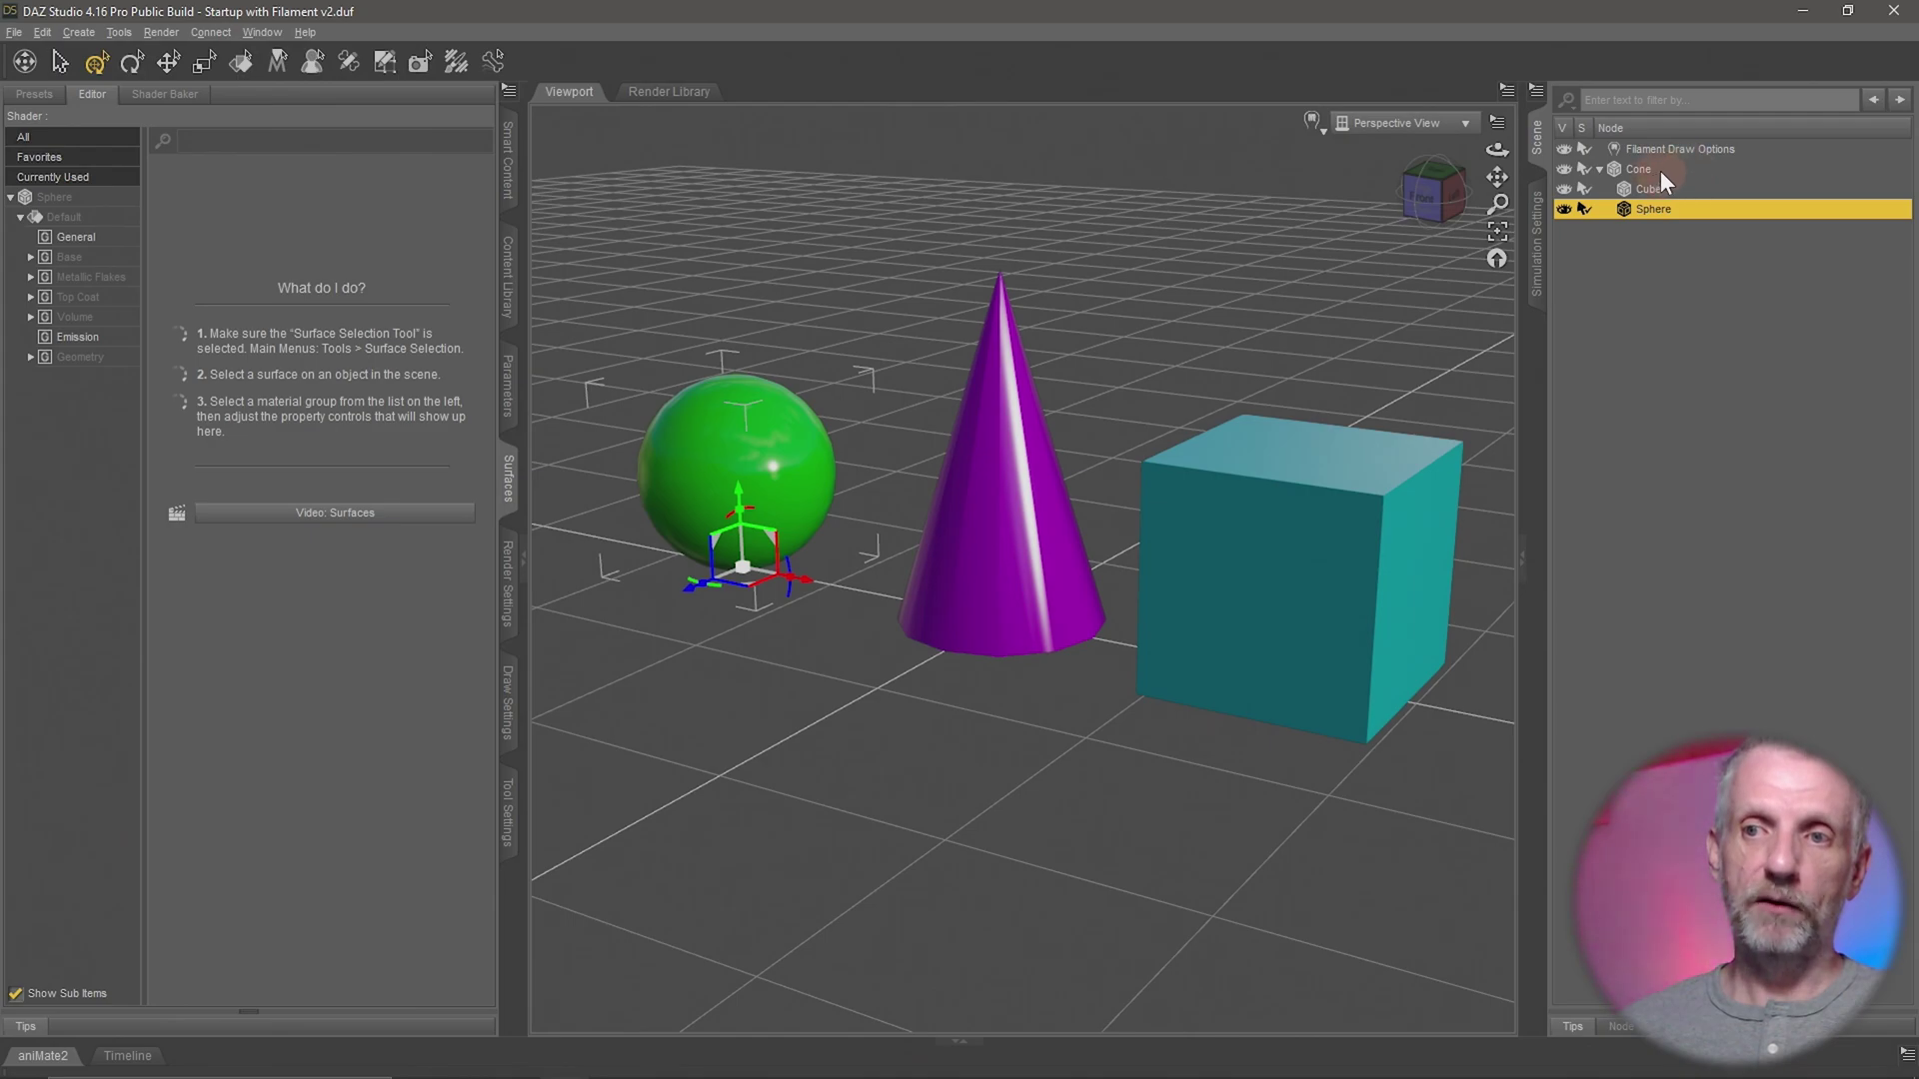
pyautogui.click(1659, 170)
pyautogui.click(1676, 189)
pyautogui.click(1681, 204)
pyautogui.click(1670, 165)
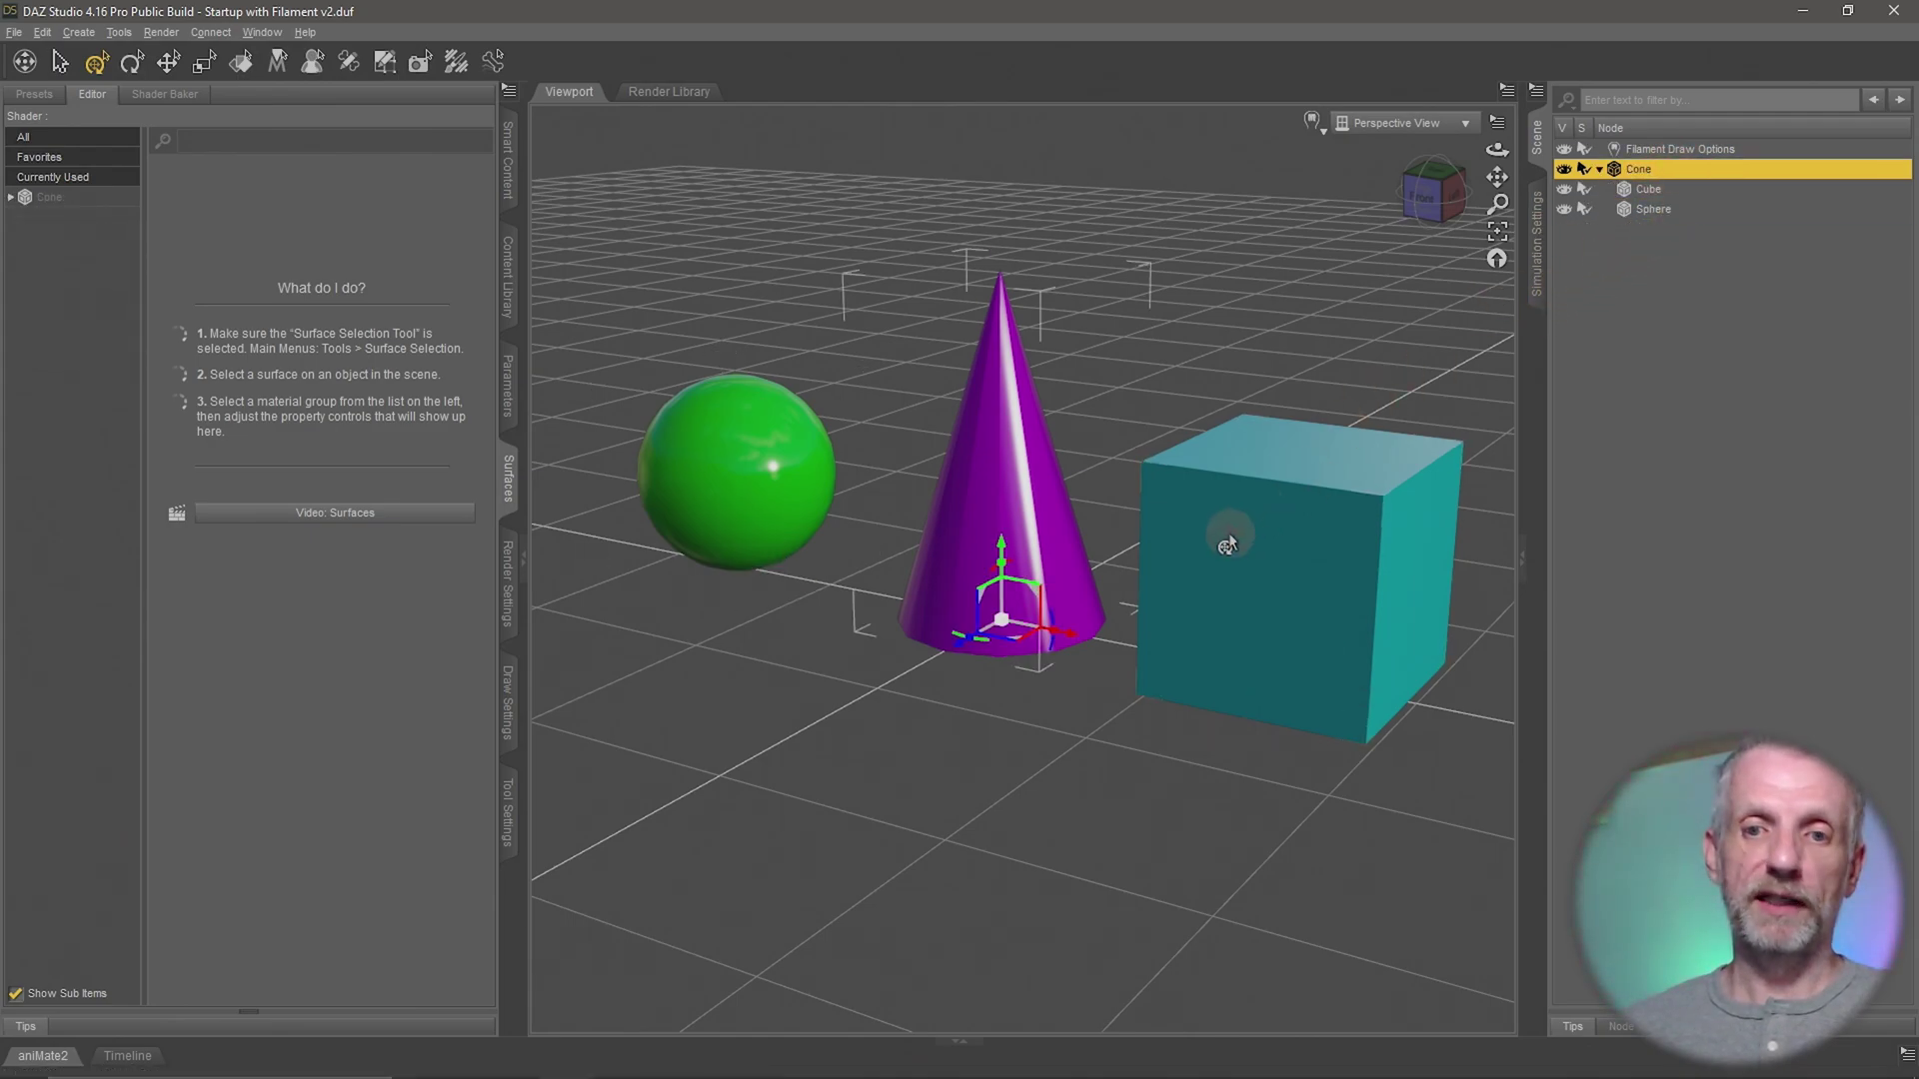
# - Test-move the cone group, cube and sphere, then nest the Sphere under the Cube
pyautogui.moveTo(1016, 643)
pyautogui.mouseDown()
pyautogui.moveTo(850, 751)
pyautogui.moveTo(964, 705)
pyautogui.moveTo(1000, 616)
pyautogui.mouseUp()
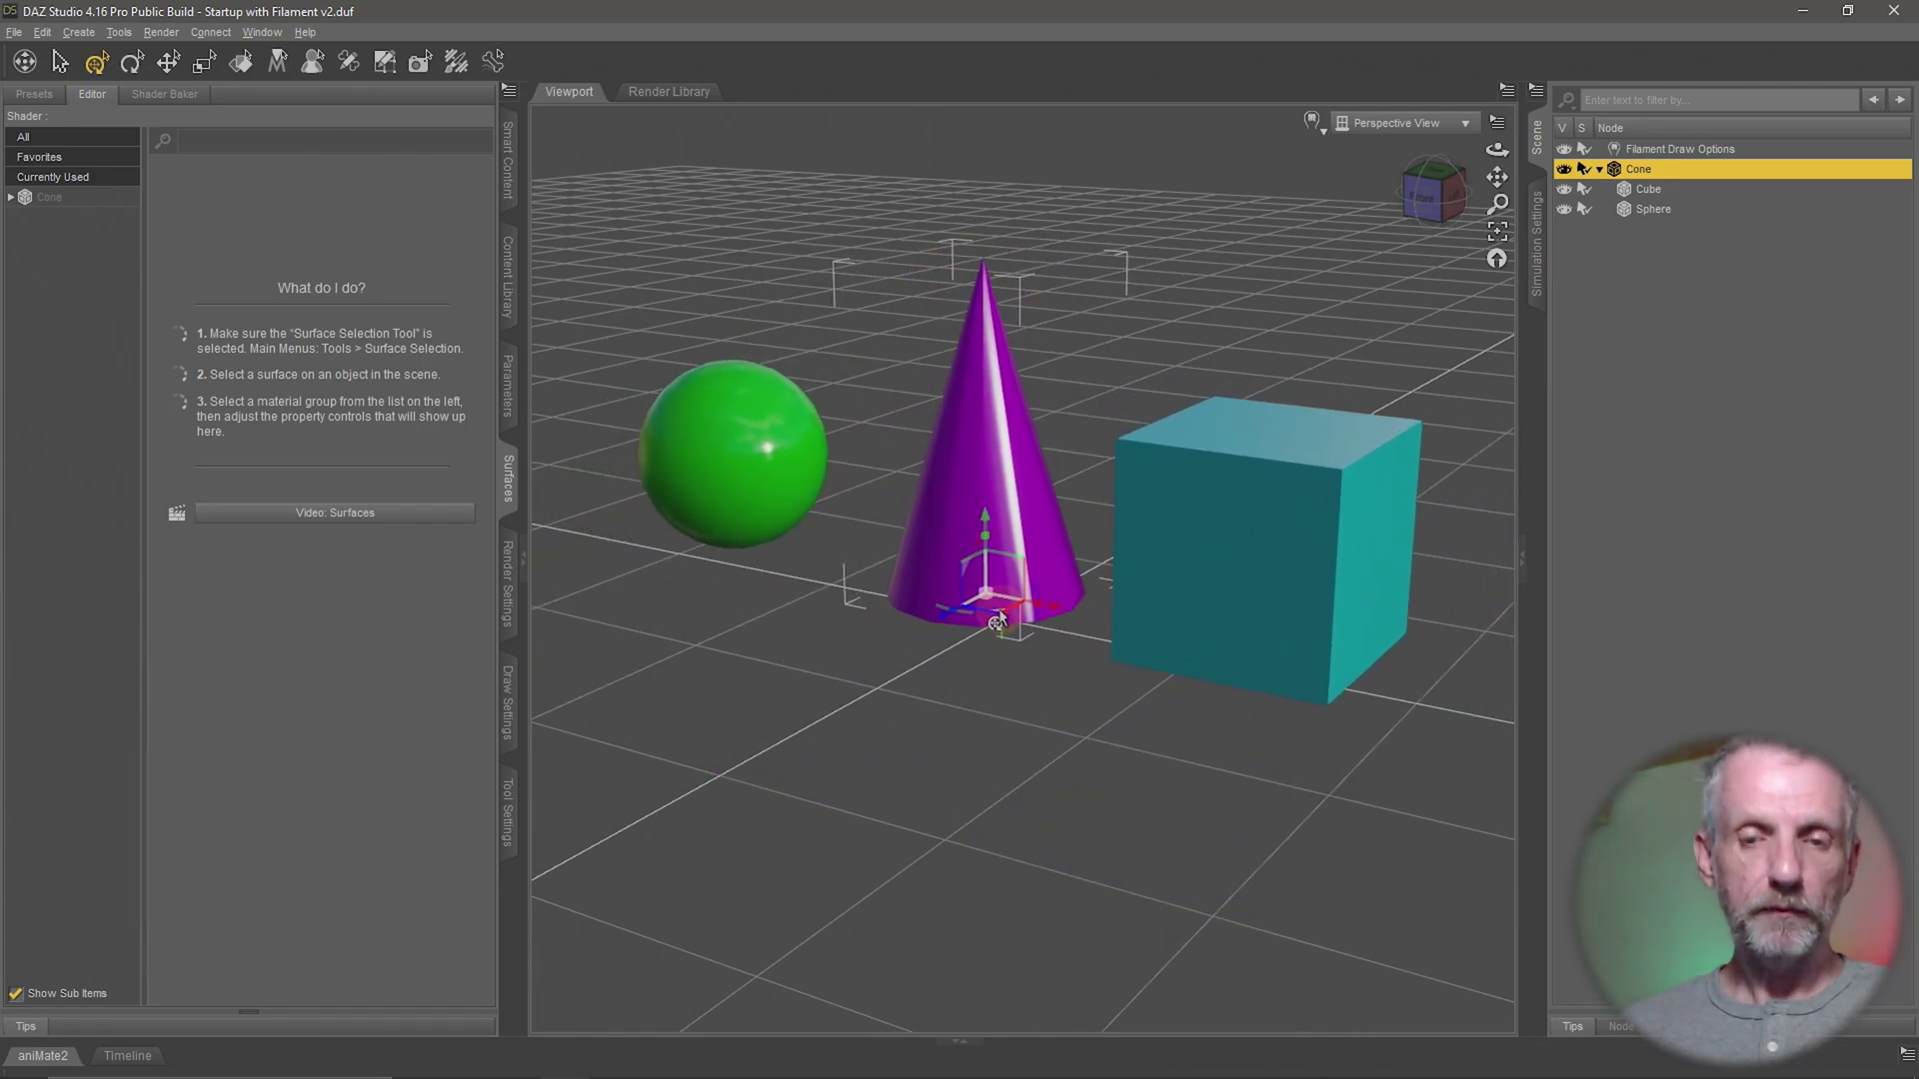
pyautogui.scroll(1, 1119, 600)
pyautogui.click(1261, 650)
pyautogui.moveTo(1317, 704)
pyautogui.mouseDown()
pyautogui.moveTo(1326, 738)
pyautogui.moveTo(1364, 710)
pyautogui.moveTo(1316, 705)
pyautogui.mouseUp()
pyautogui.click(756, 570)
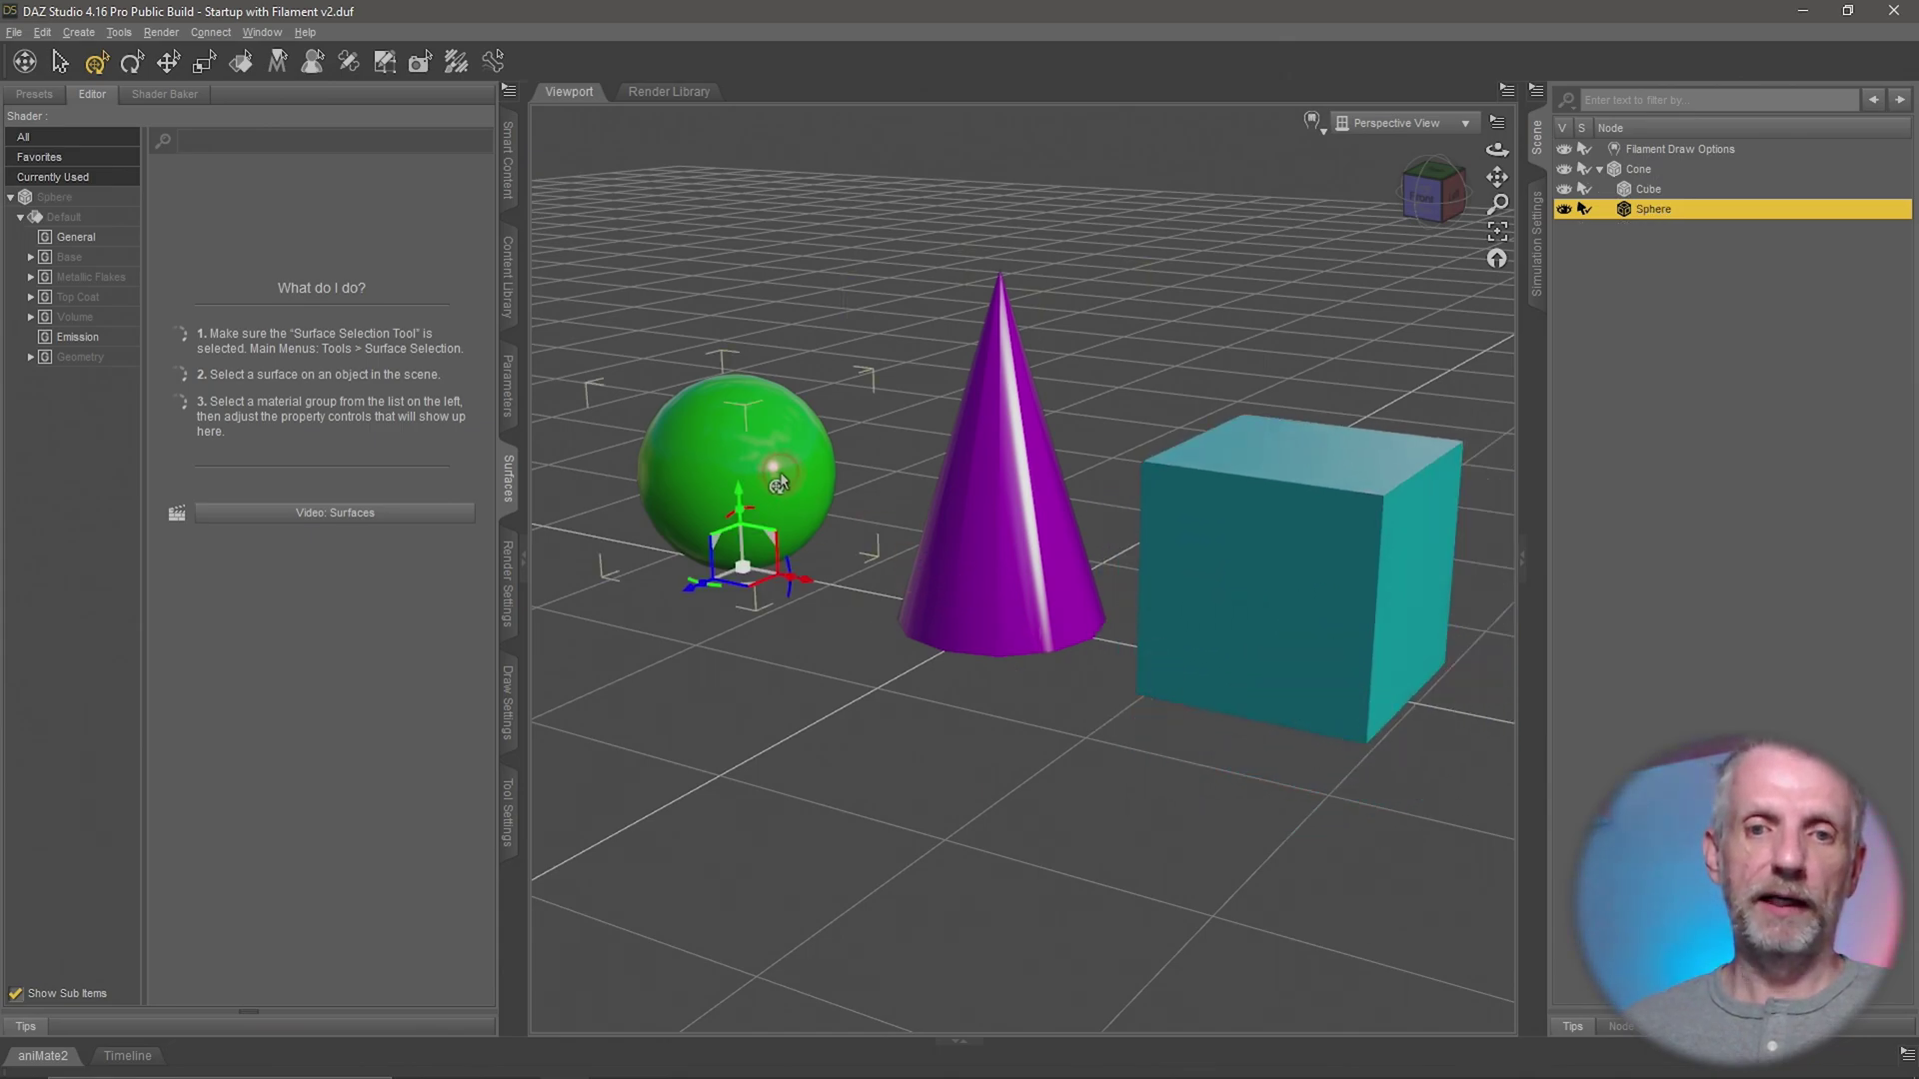
pyautogui.moveTo(746, 586)
pyautogui.mouseDown()
pyautogui.moveTo(863, 613)
pyautogui.moveTo(751, 626)
pyautogui.moveTo(754, 597)
pyautogui.mouseUp()
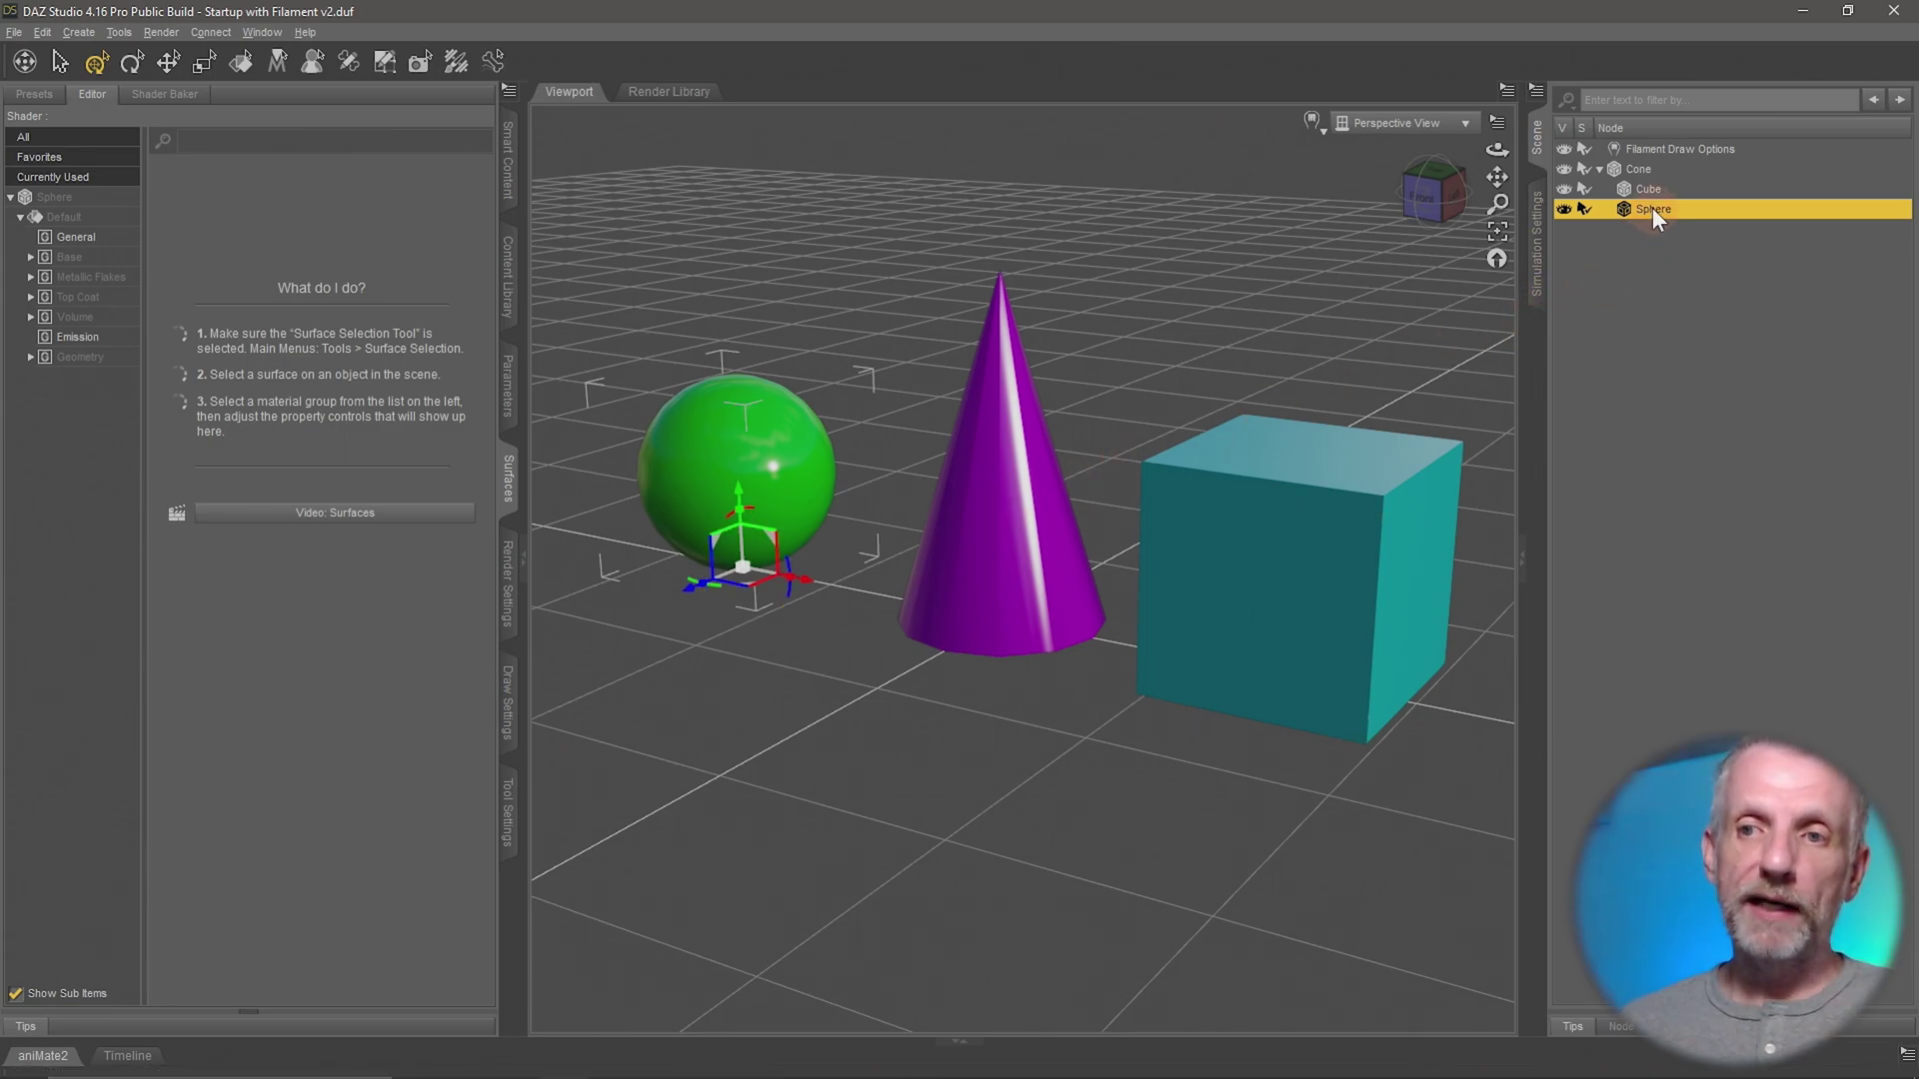
pyautogui.moveTo(1652, 207); pyautogui.dragTo(1661, 188)
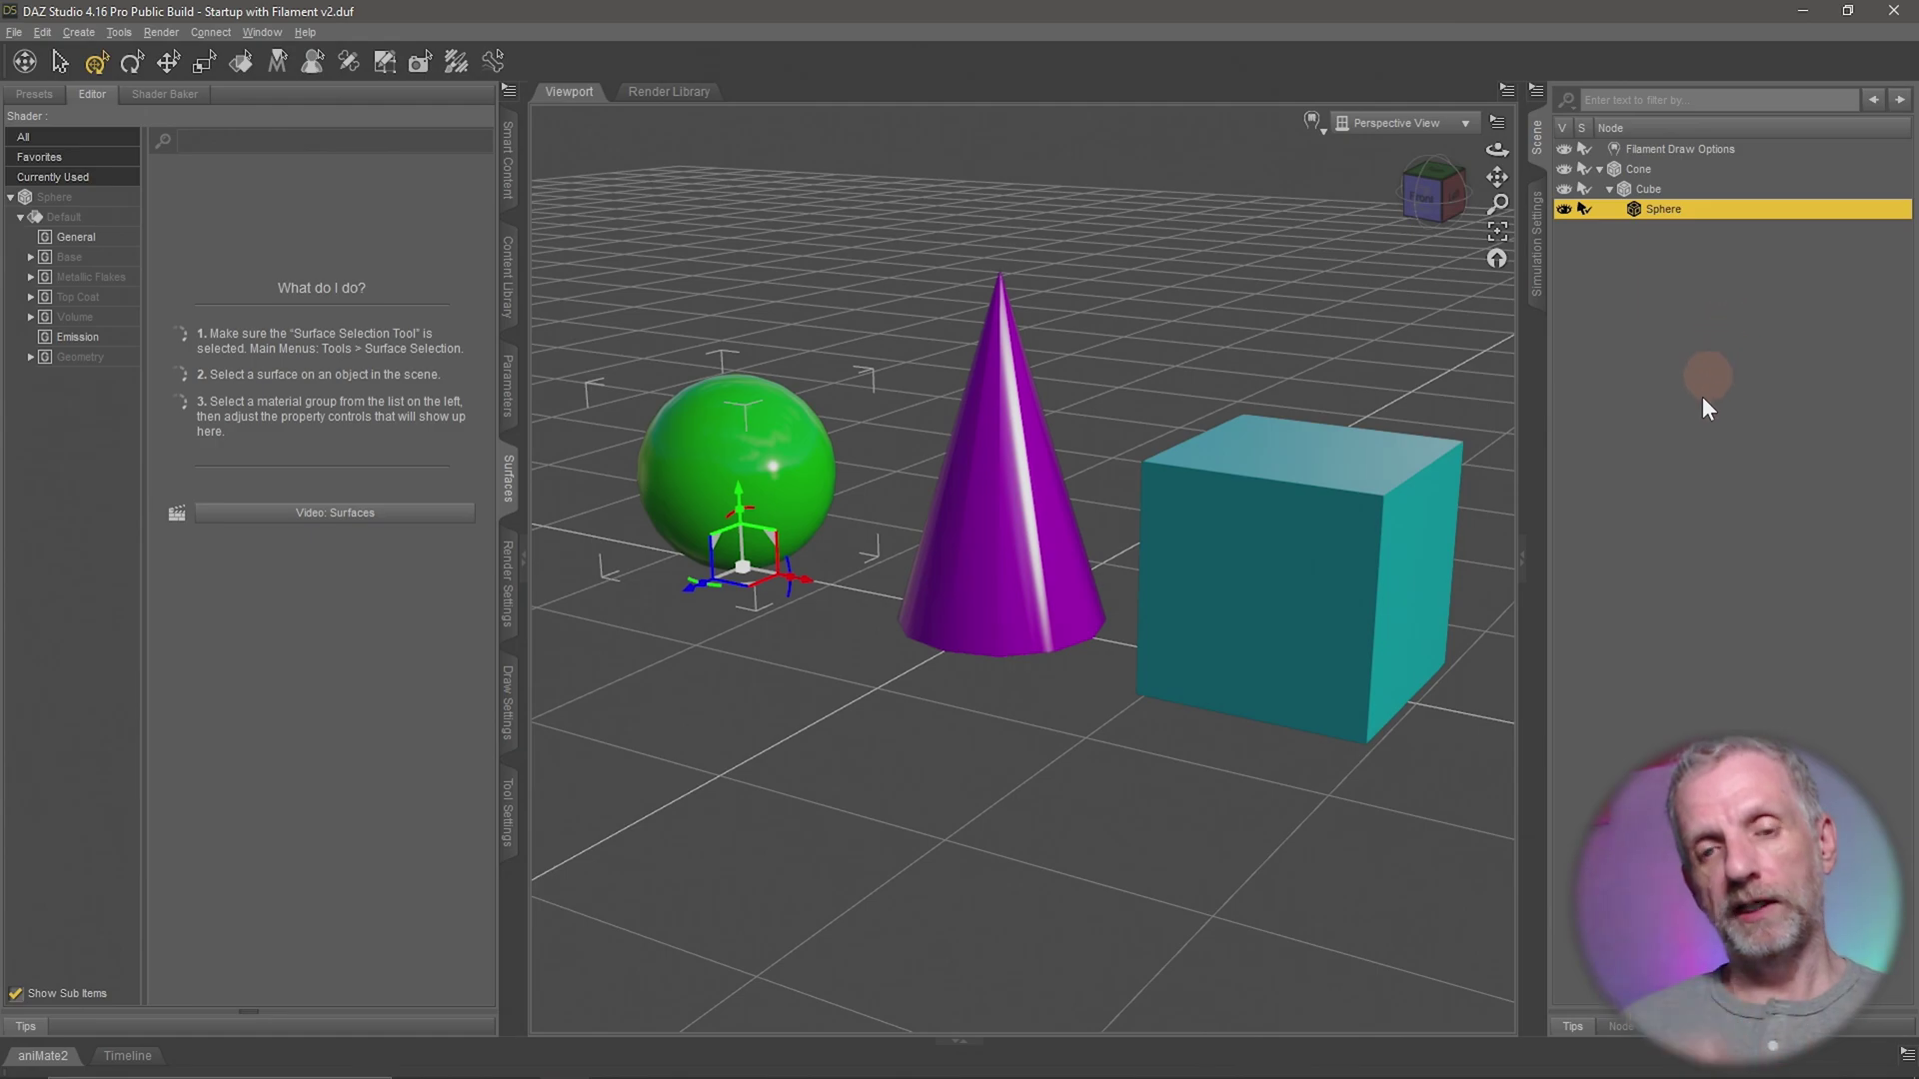
pyautogui.click(1665, 190)
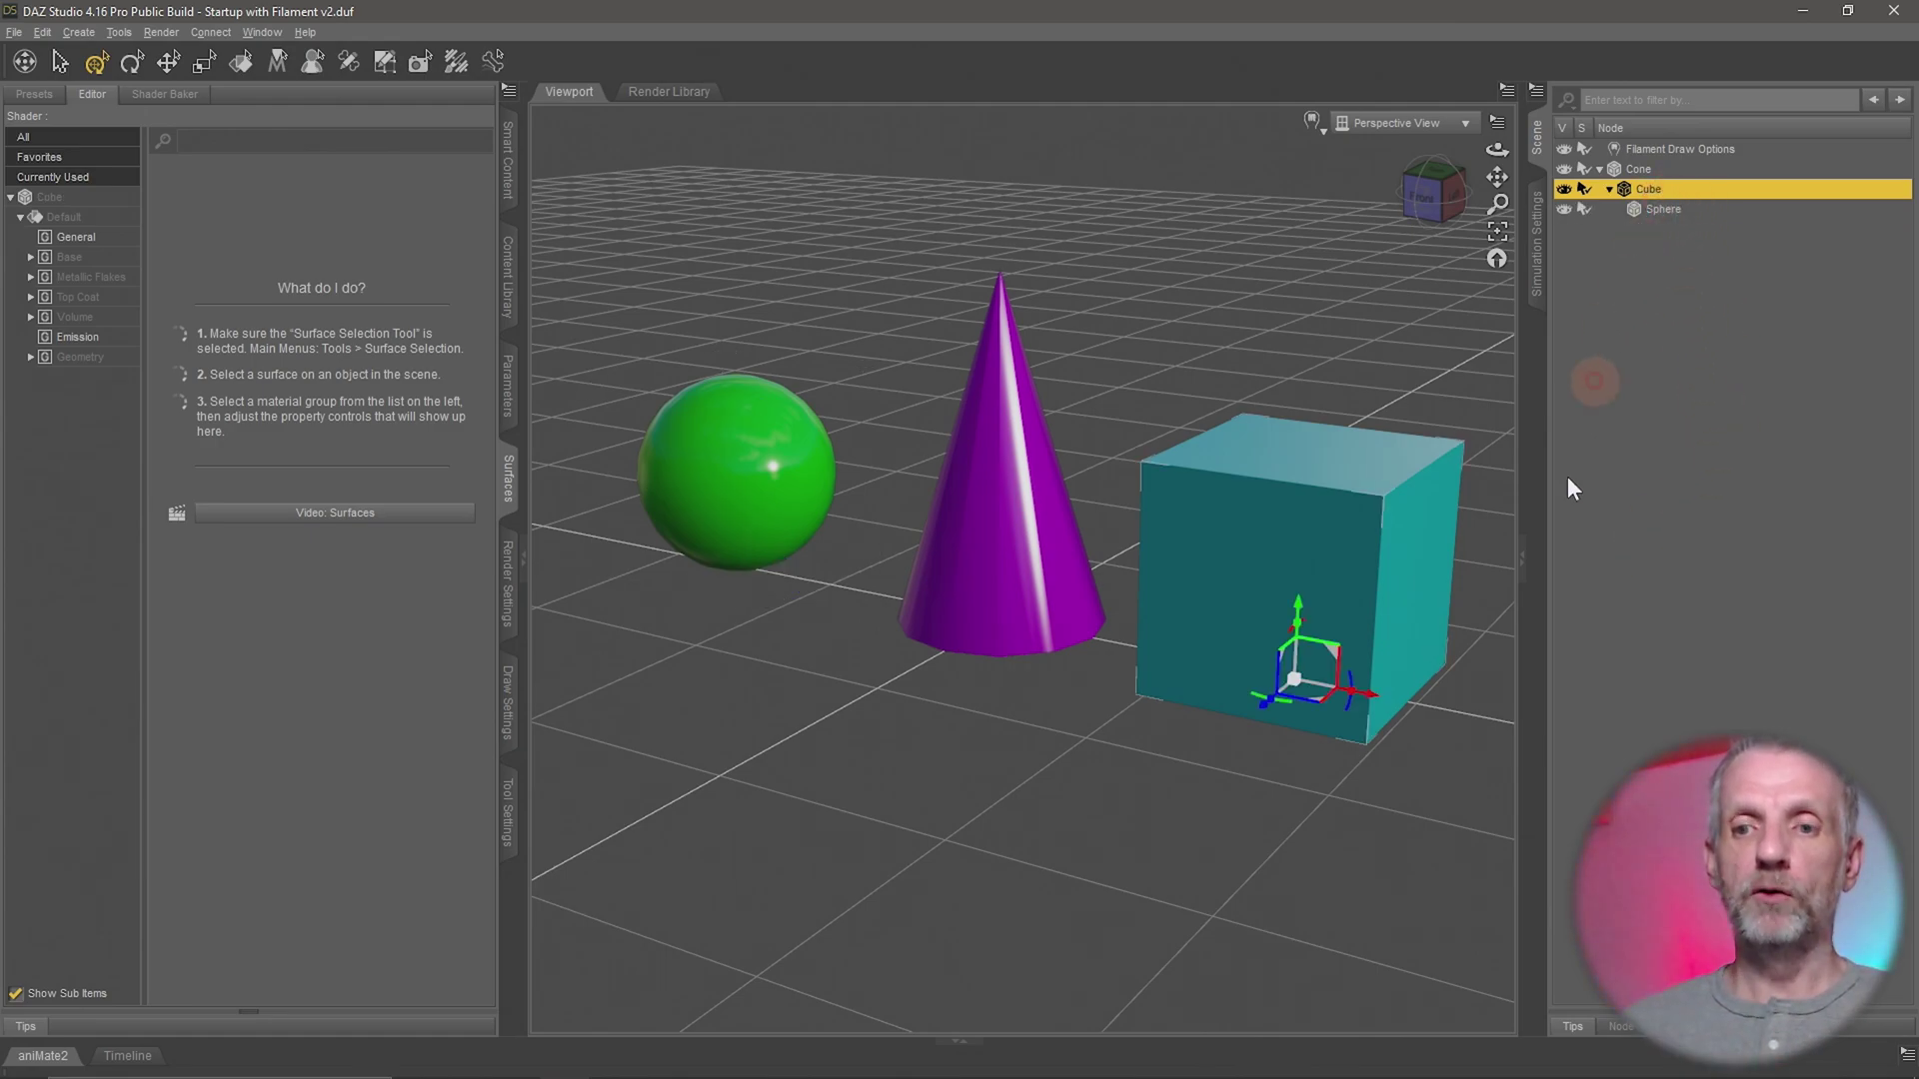
pyautogui.moveTo(1319, 712)
pyautogui.mouseDown()
pyautogui.moveTo(1214, 800)
pyautogui.moveTo(1347, 777)
pyautogui.moveTo(1425, 695)
pyautogui.moveTo(1334, 723)
pyautogui.mouseUp()
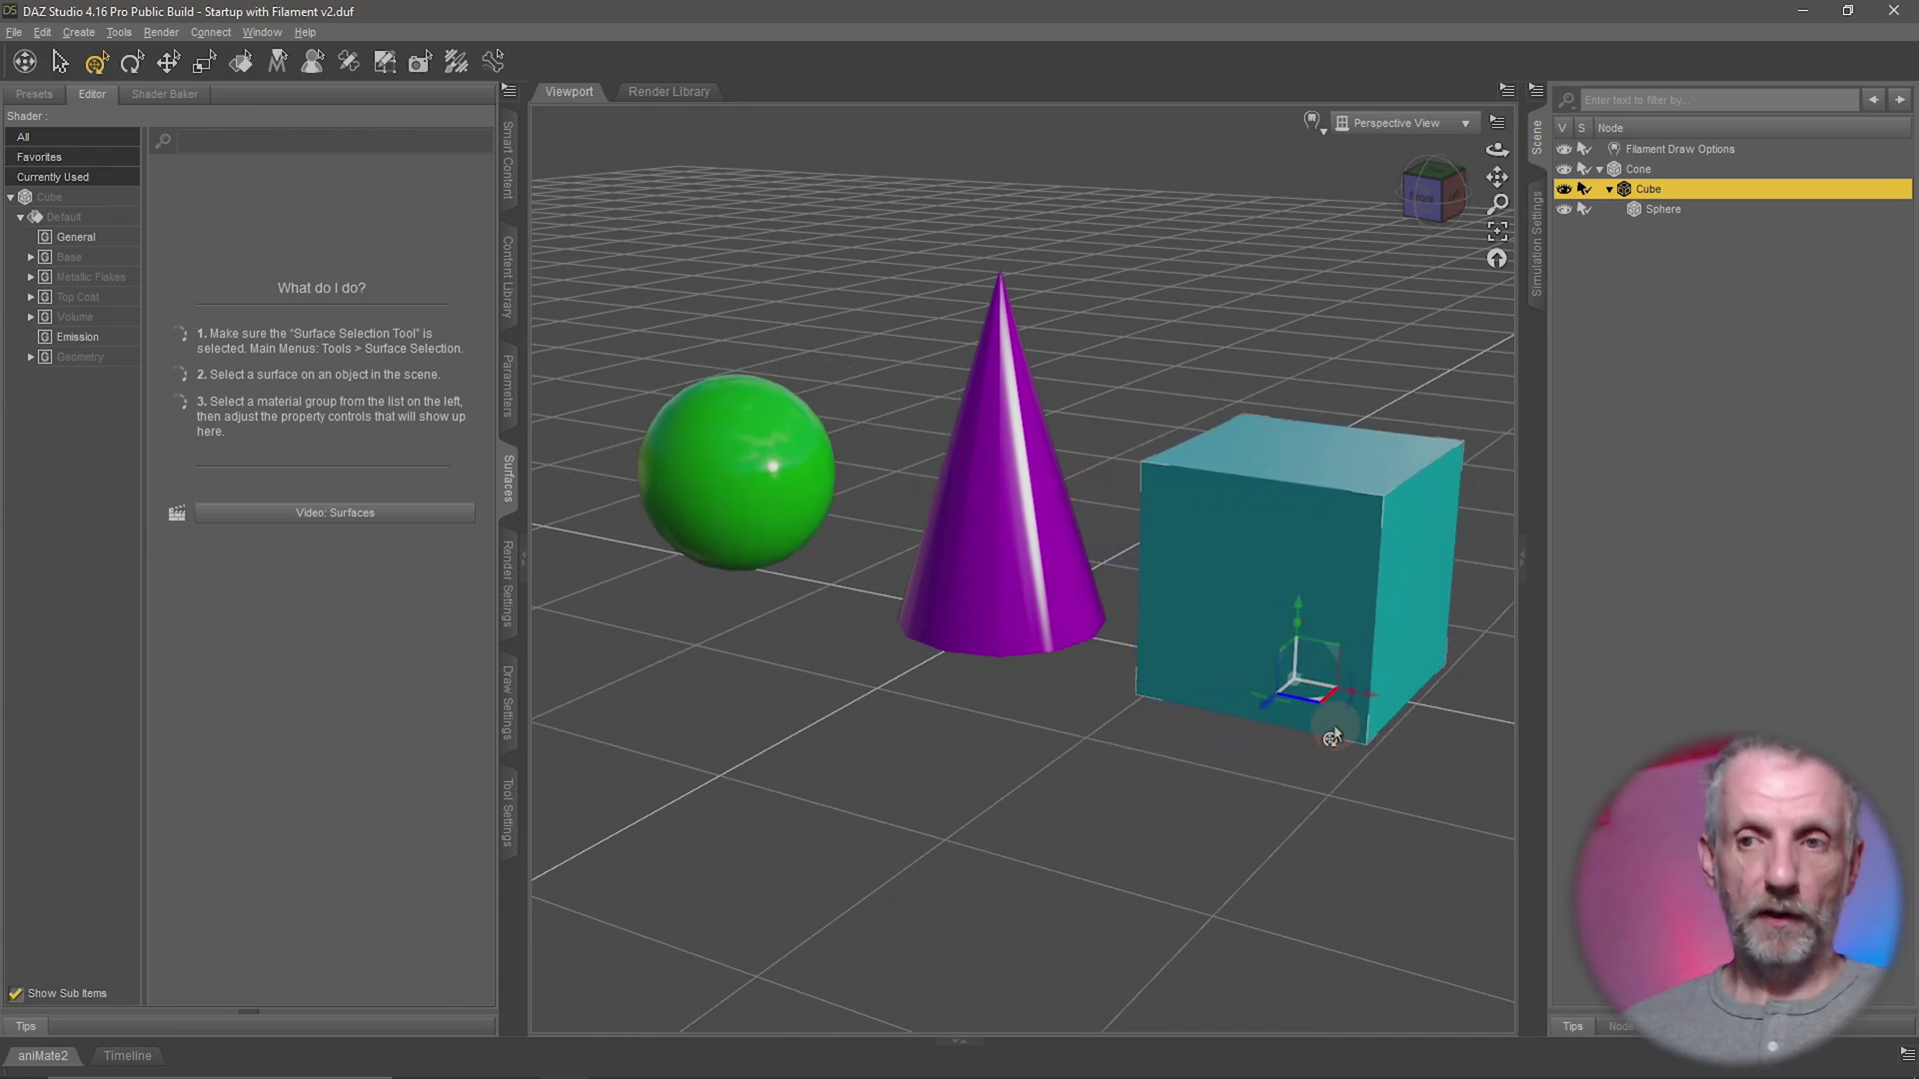
pyautogui.click(1662, 174)
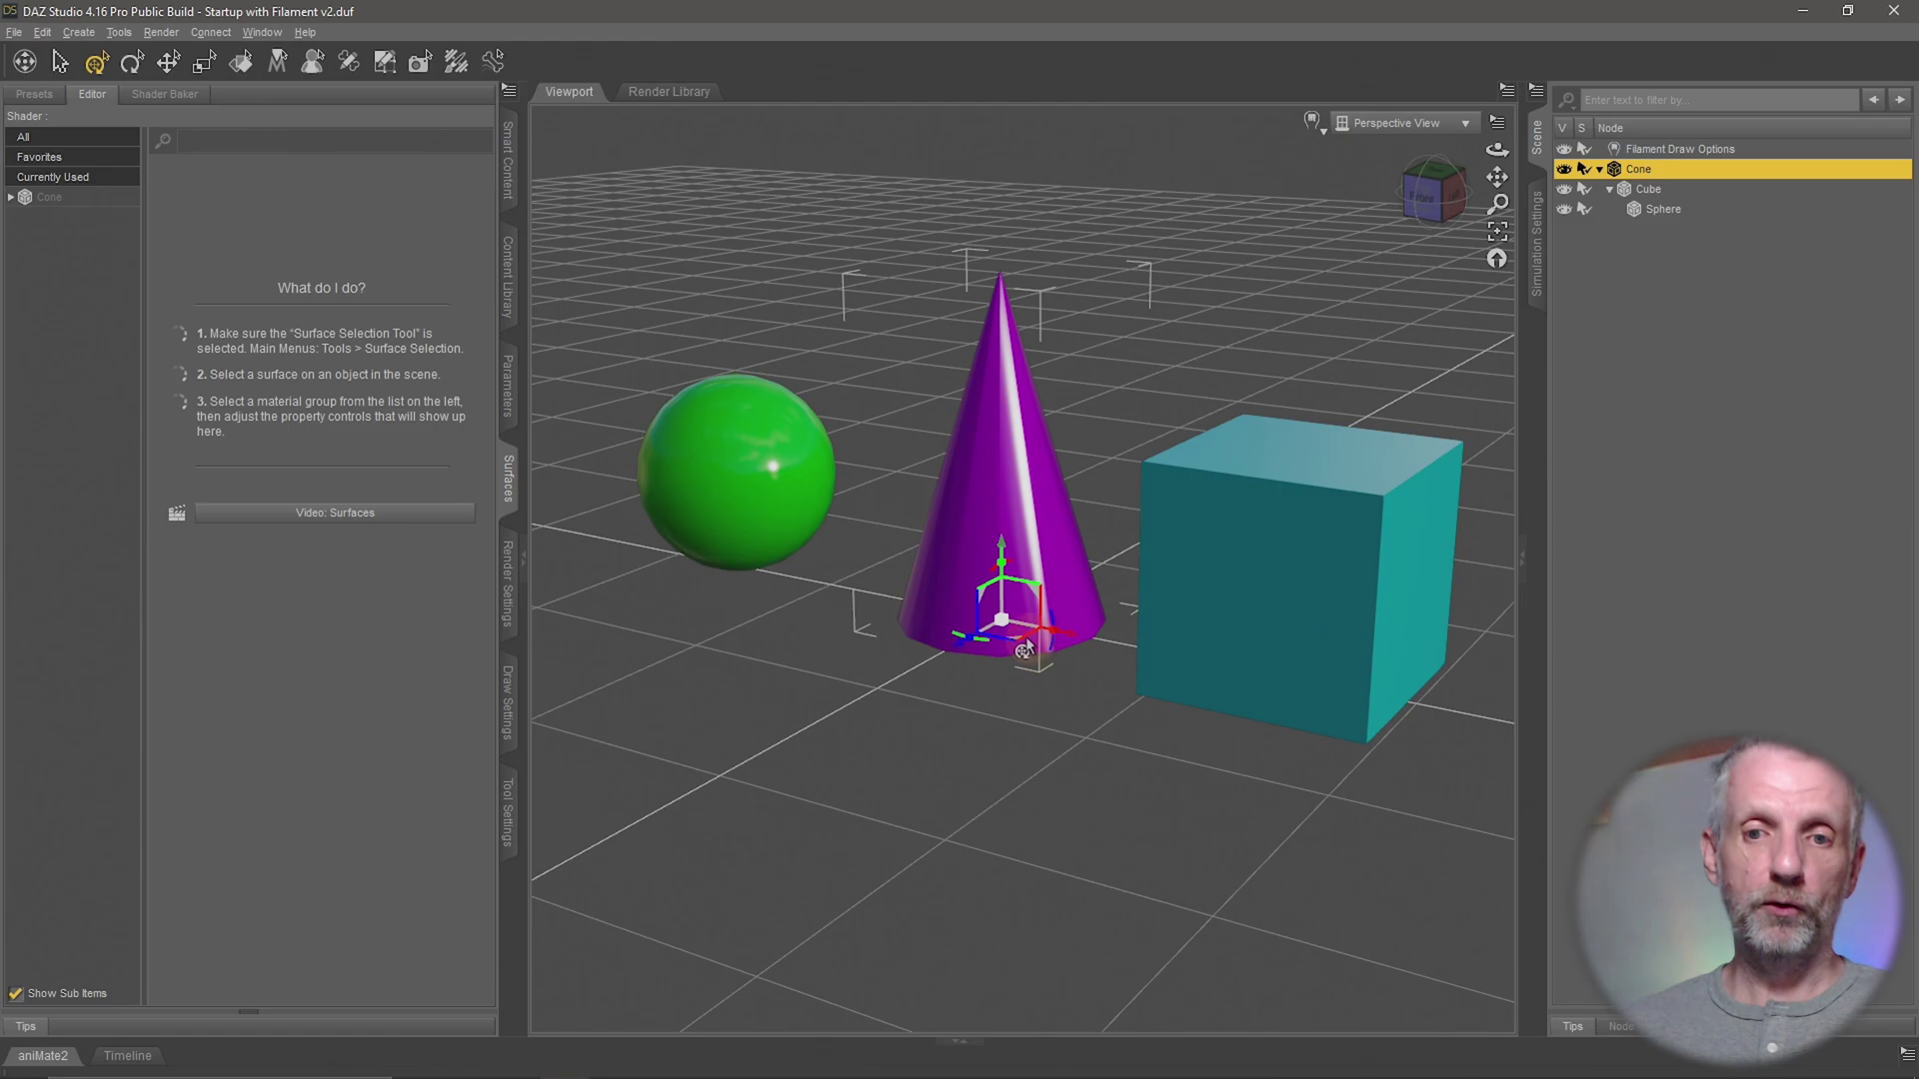
pyautogui.moveTo(1011, 650); pyautogui.dragTo(999, 711)
pyautogui.scroll(-4, 963, 704)
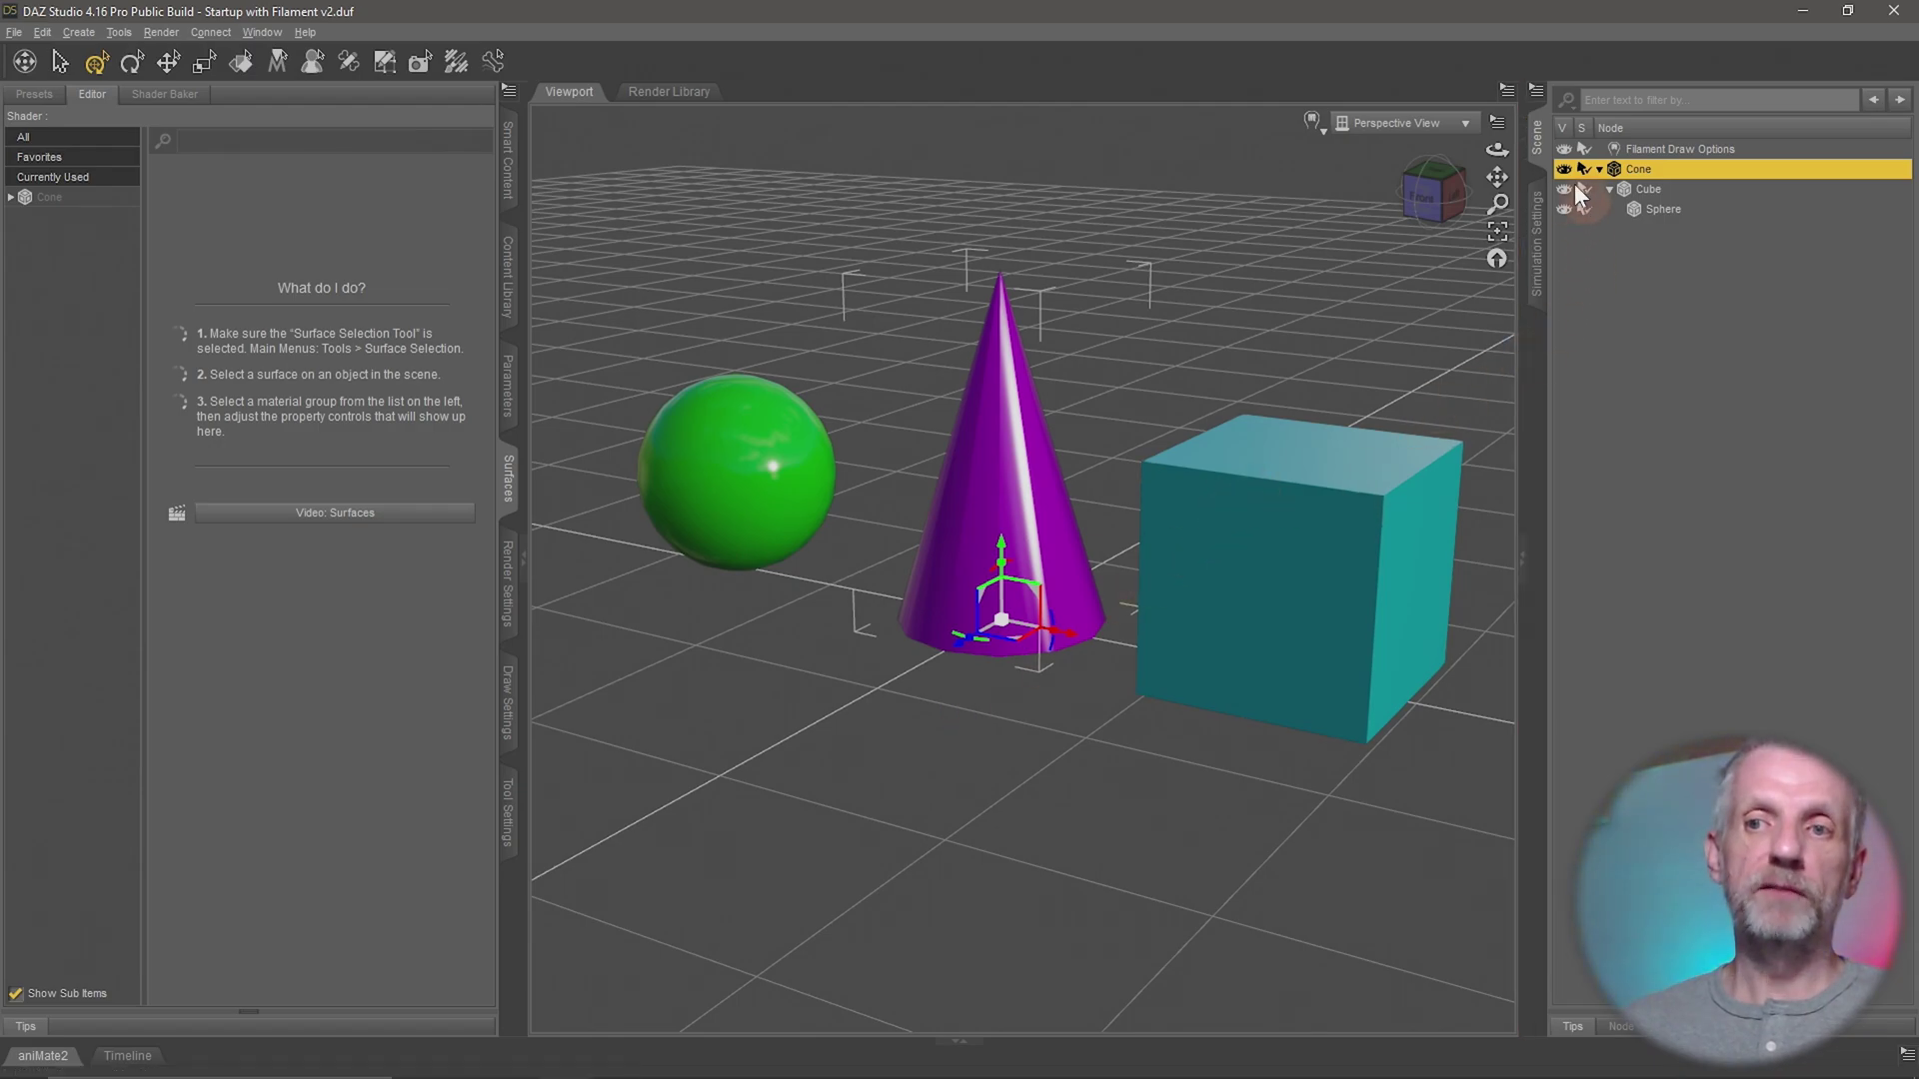
pyautogui.click(1563, 168)
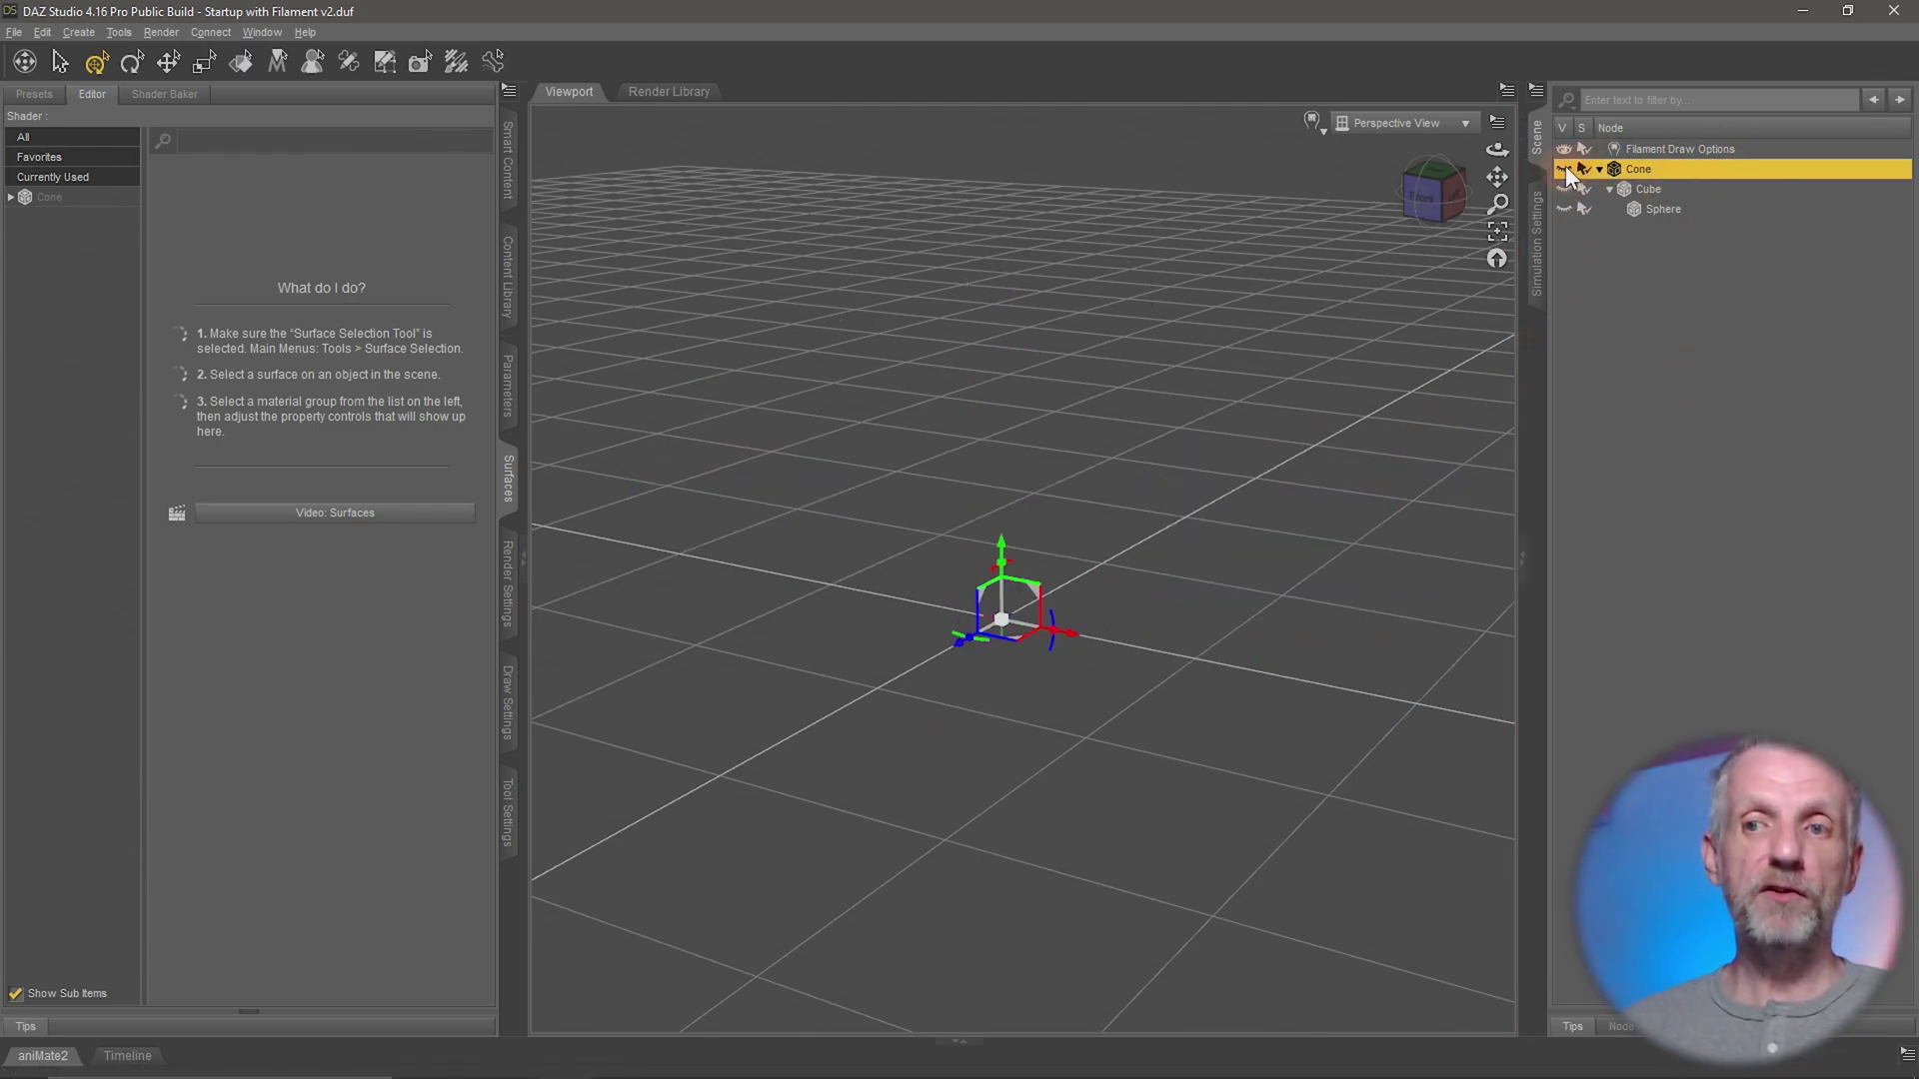
pyautogui.click(1564, 170)
pyautogui.click(1572, 187)
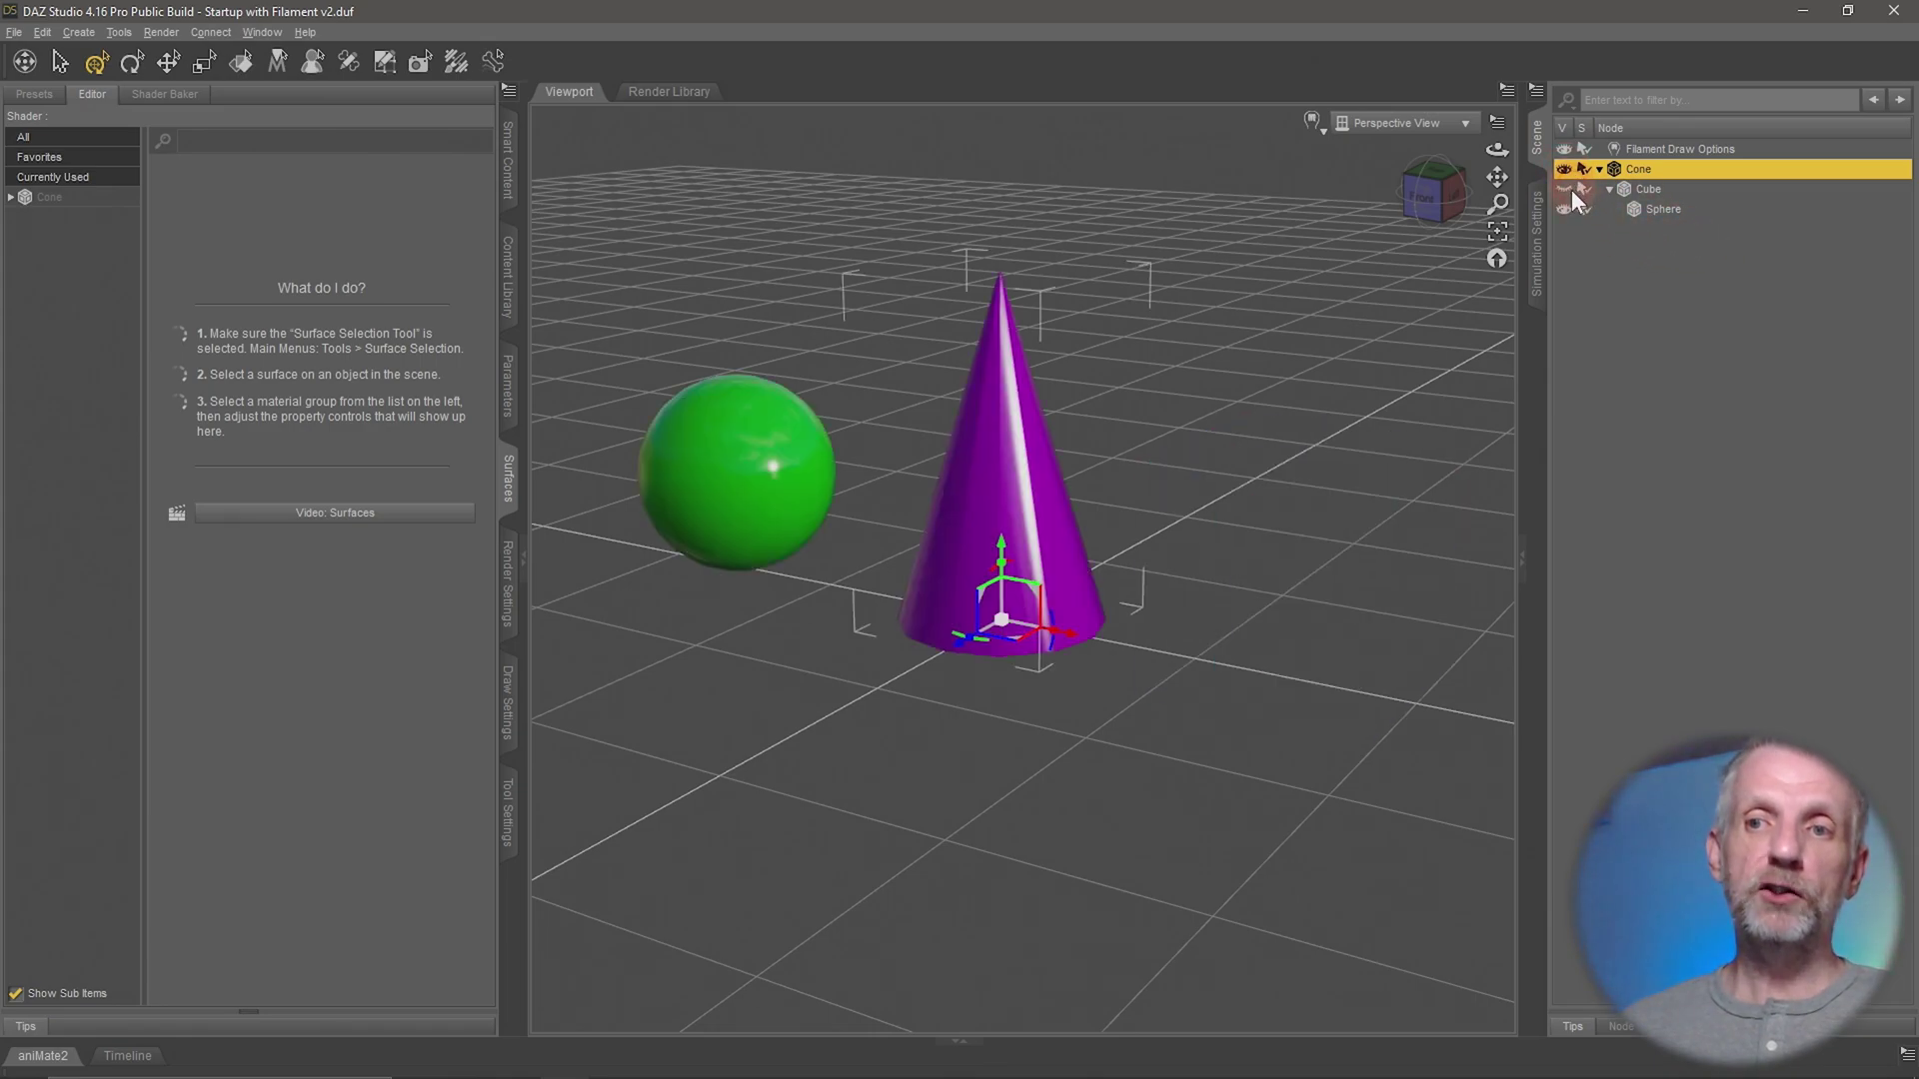
pyautogui.click(1567, 207)
pyautogui.click(1565, 184)
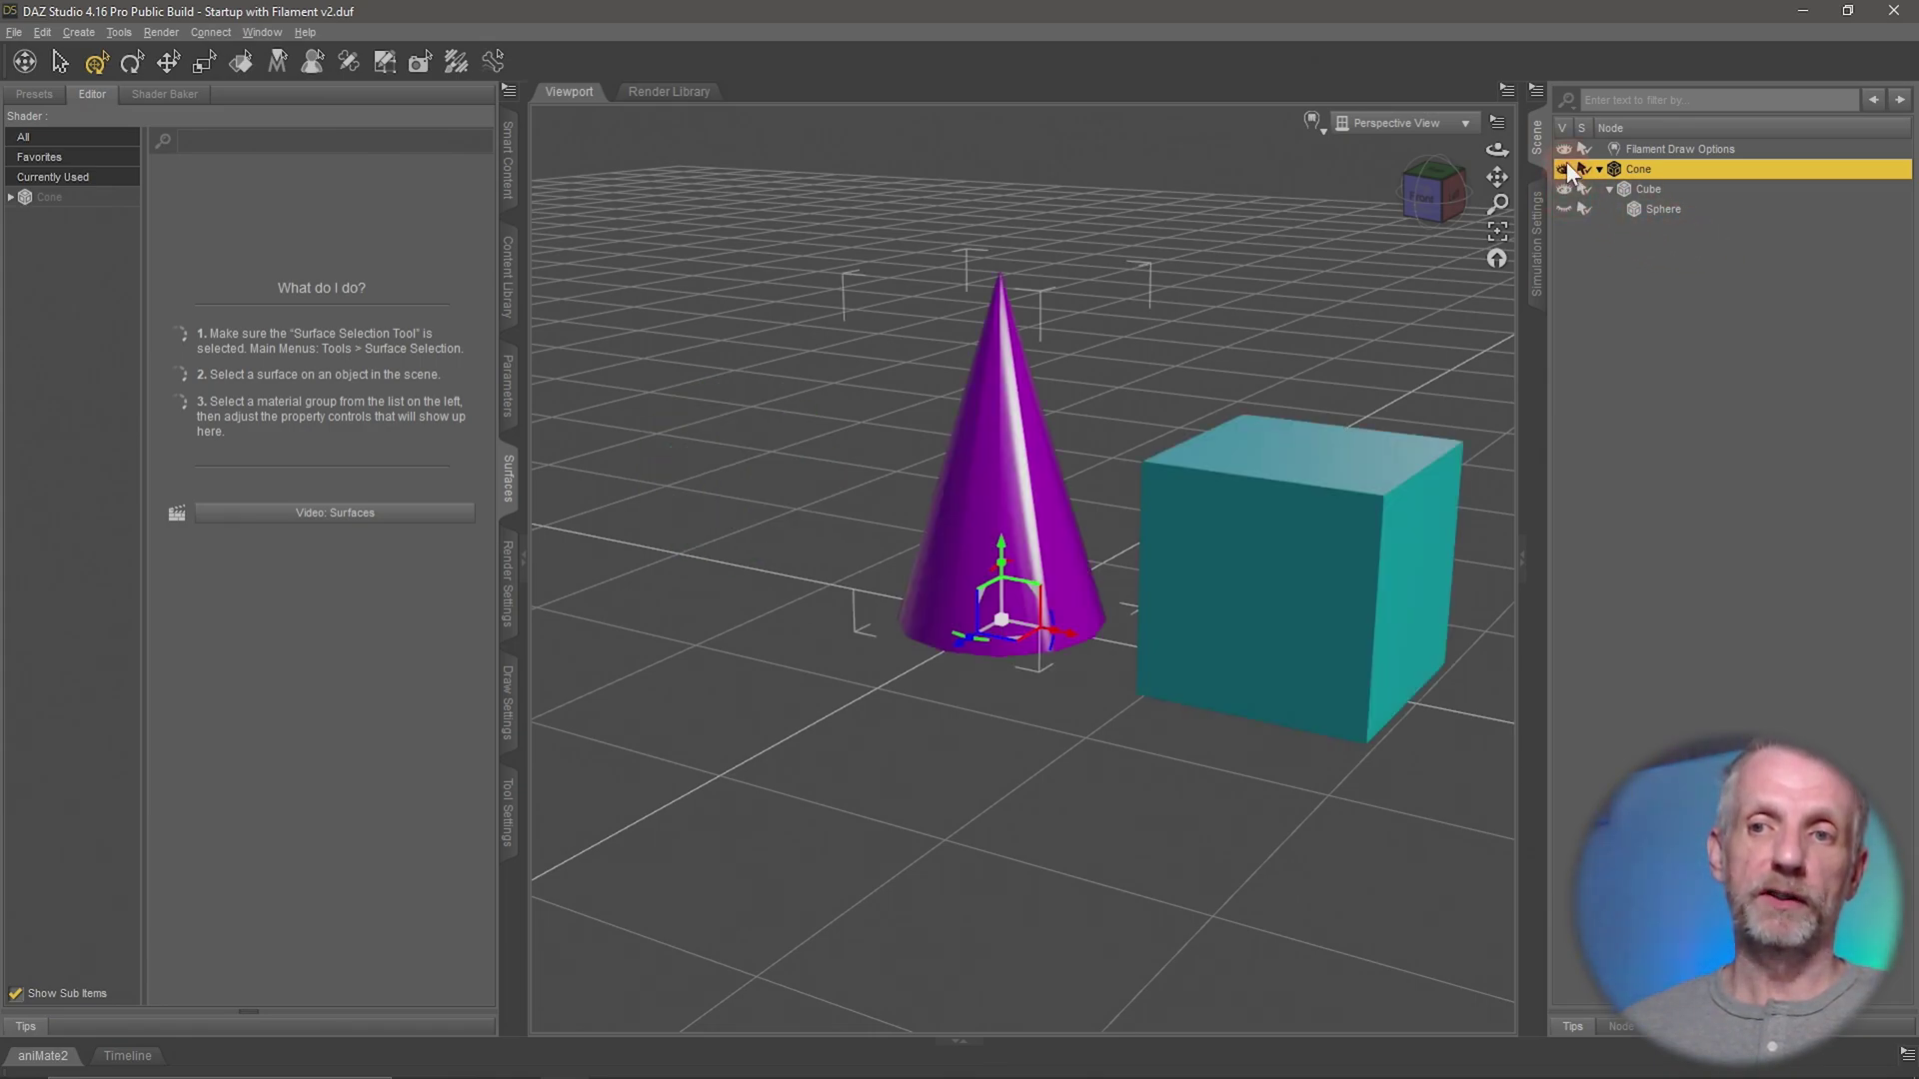
pyautogui.click(1565, 169)
pyautogui.click(1565, 208)
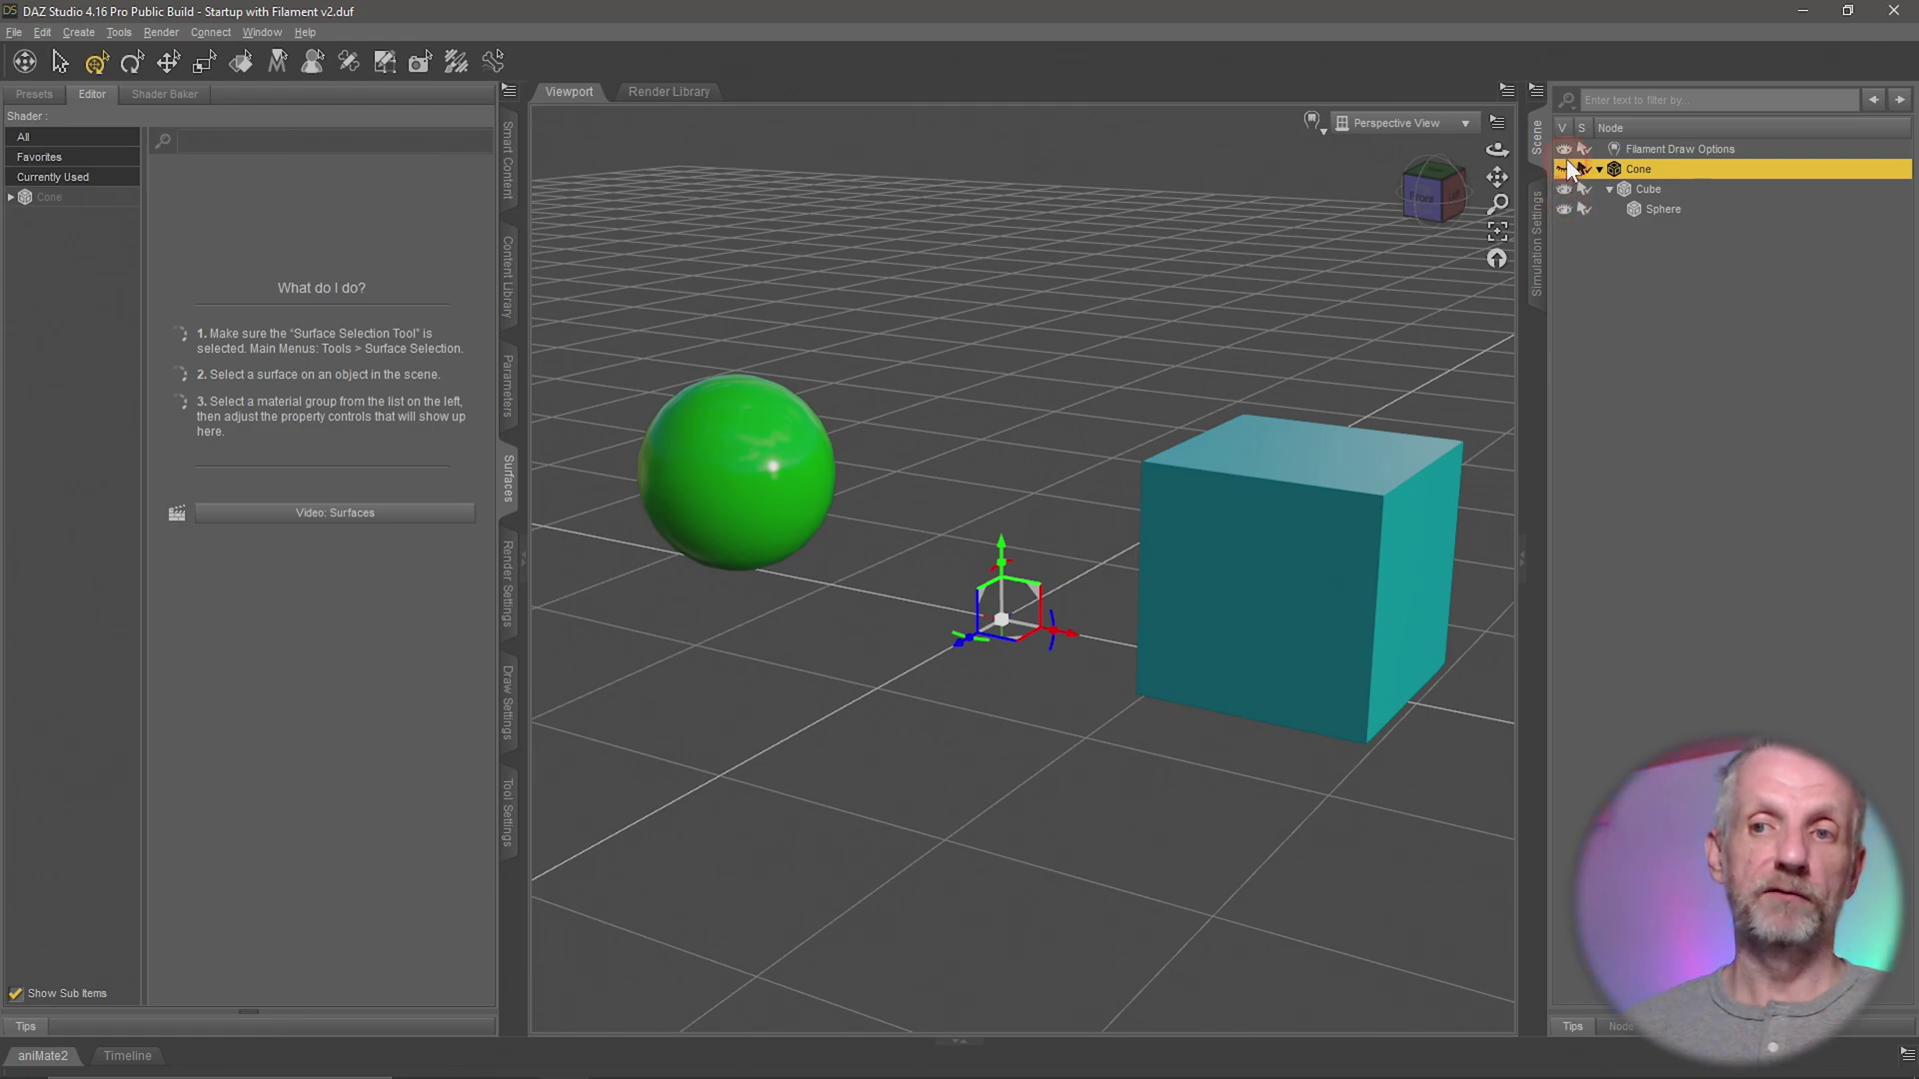
pyautogui.click(1565, 169)
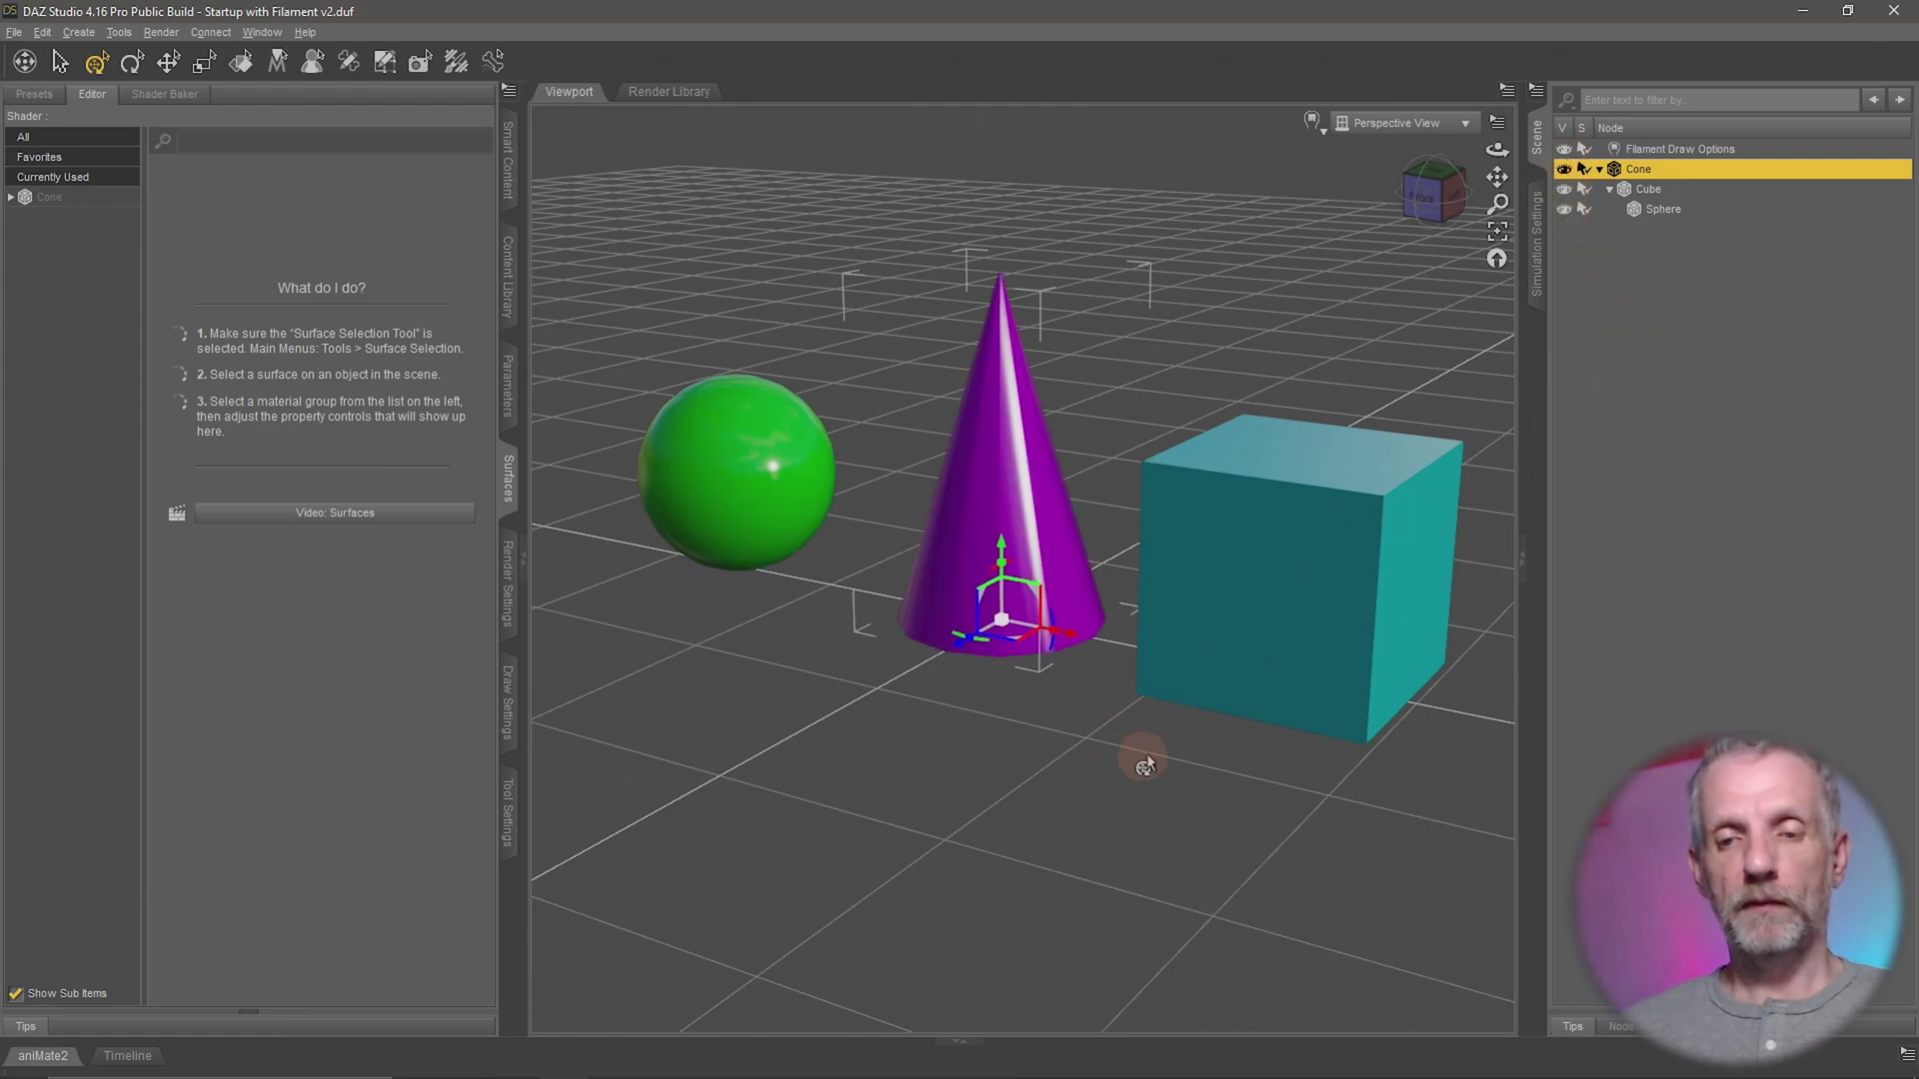
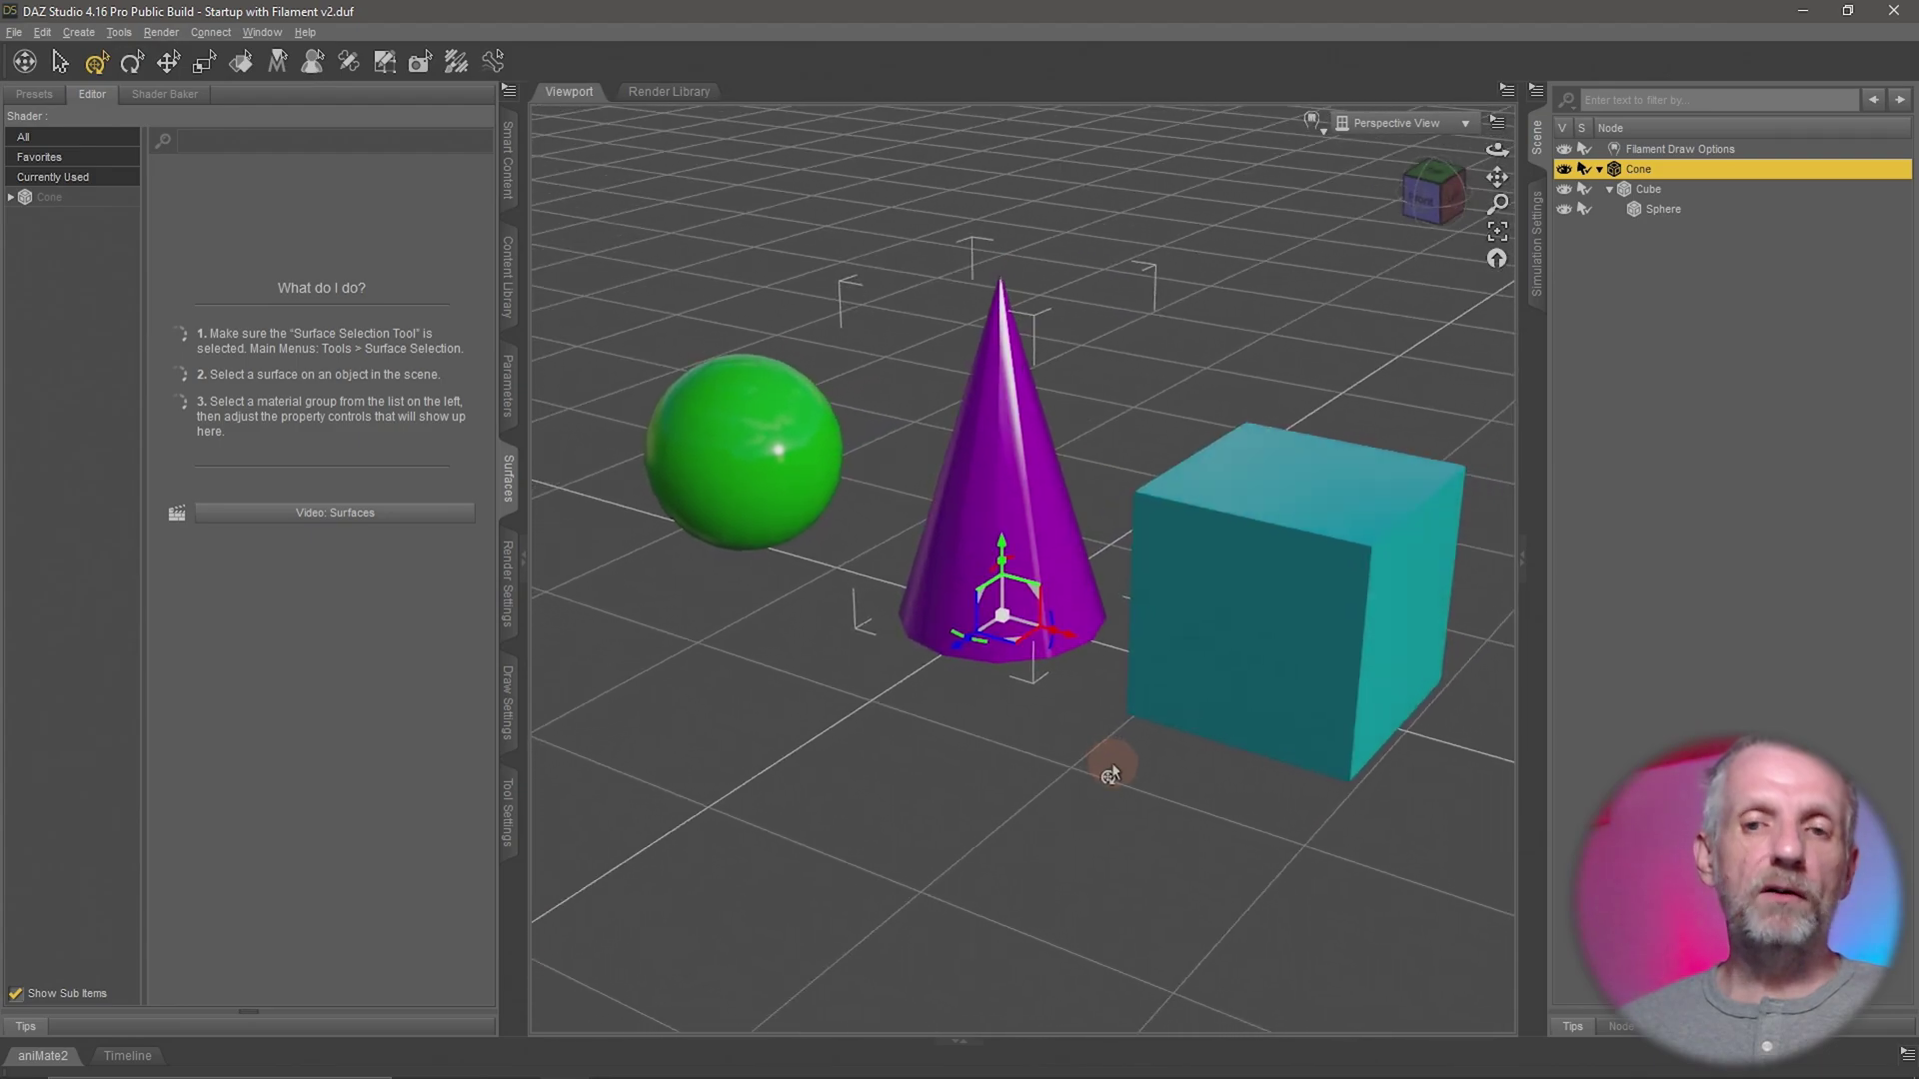
# - Orbit the viewport around the chained sphere, cube and cone
pyautogui.keyDown('alt'); pyautogui.moveTo(1091, 744); pyautogui.dragTo(1089, 739); pyautogui.keyUp('alt')
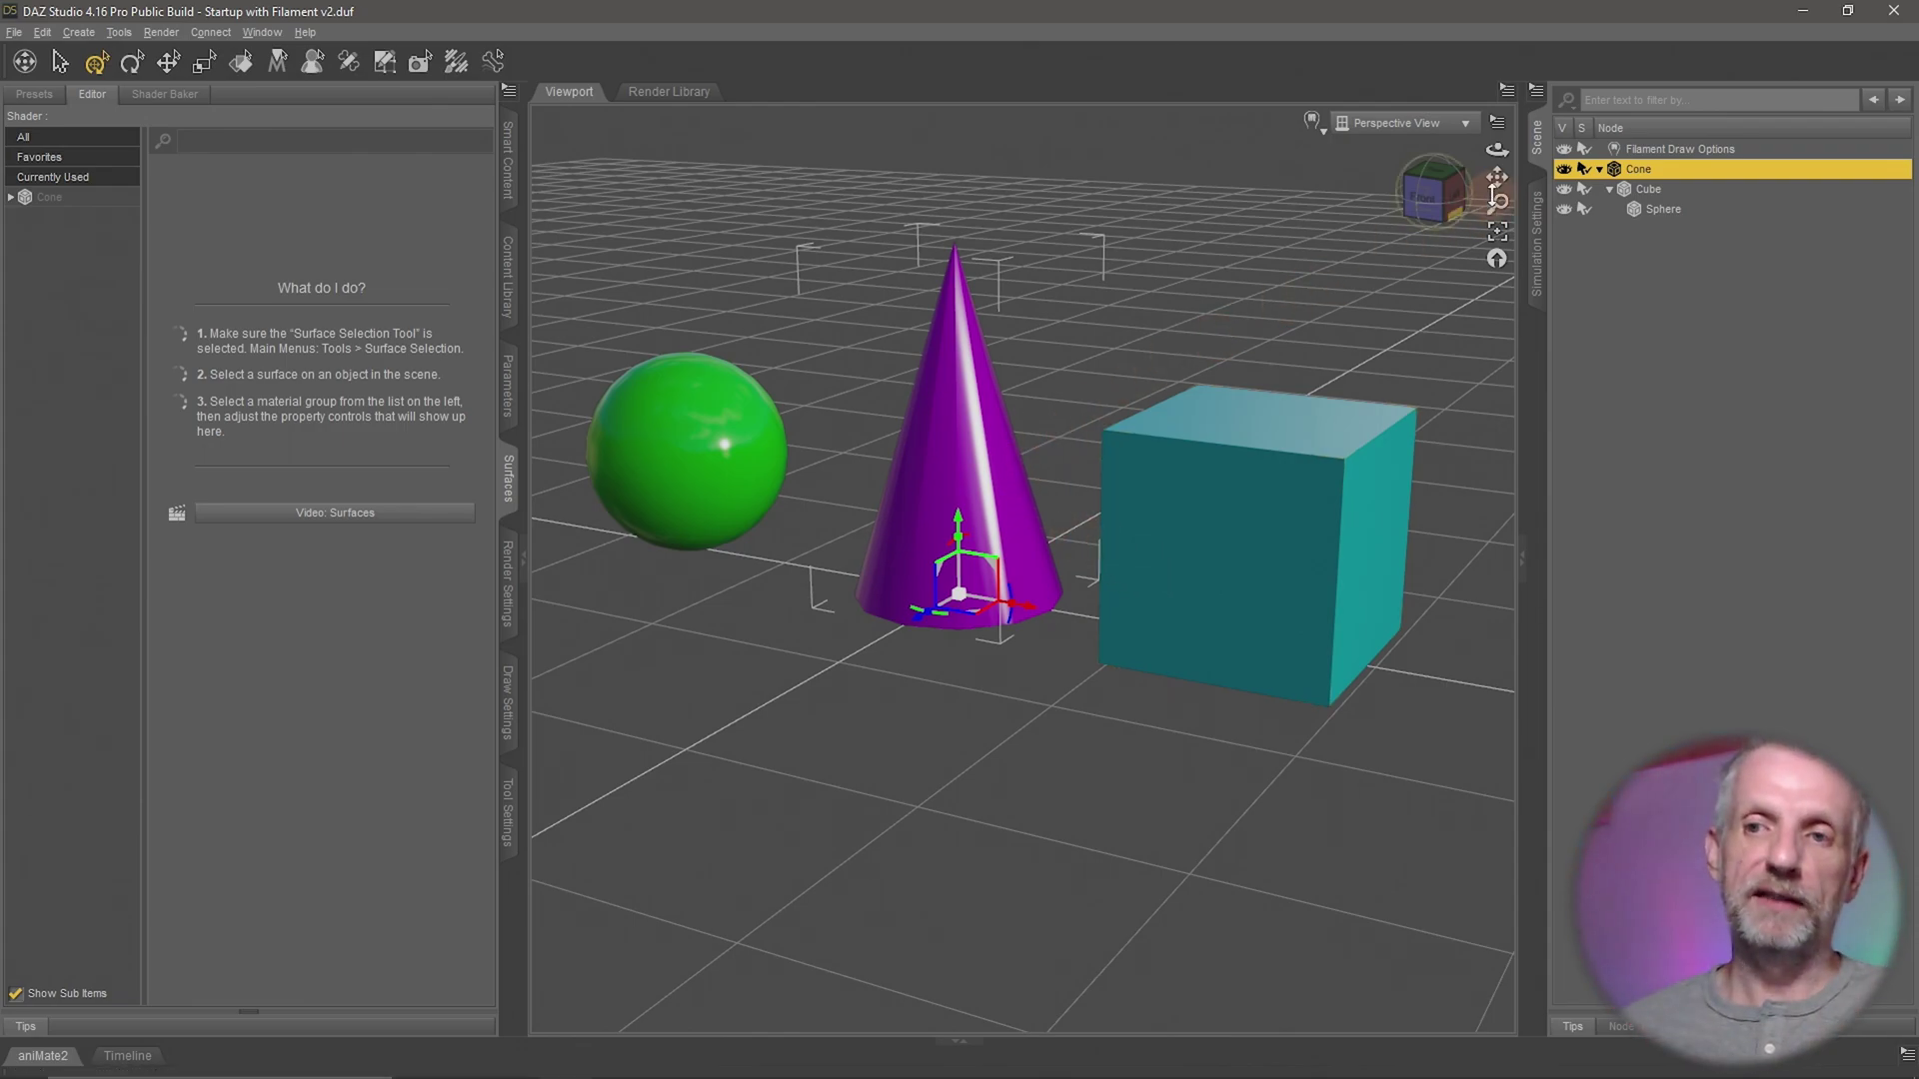
# - Expand Cone in the Scene pane and drag the Sphere and Cube rows out to the top level
pyautogui.click(1599, 169)
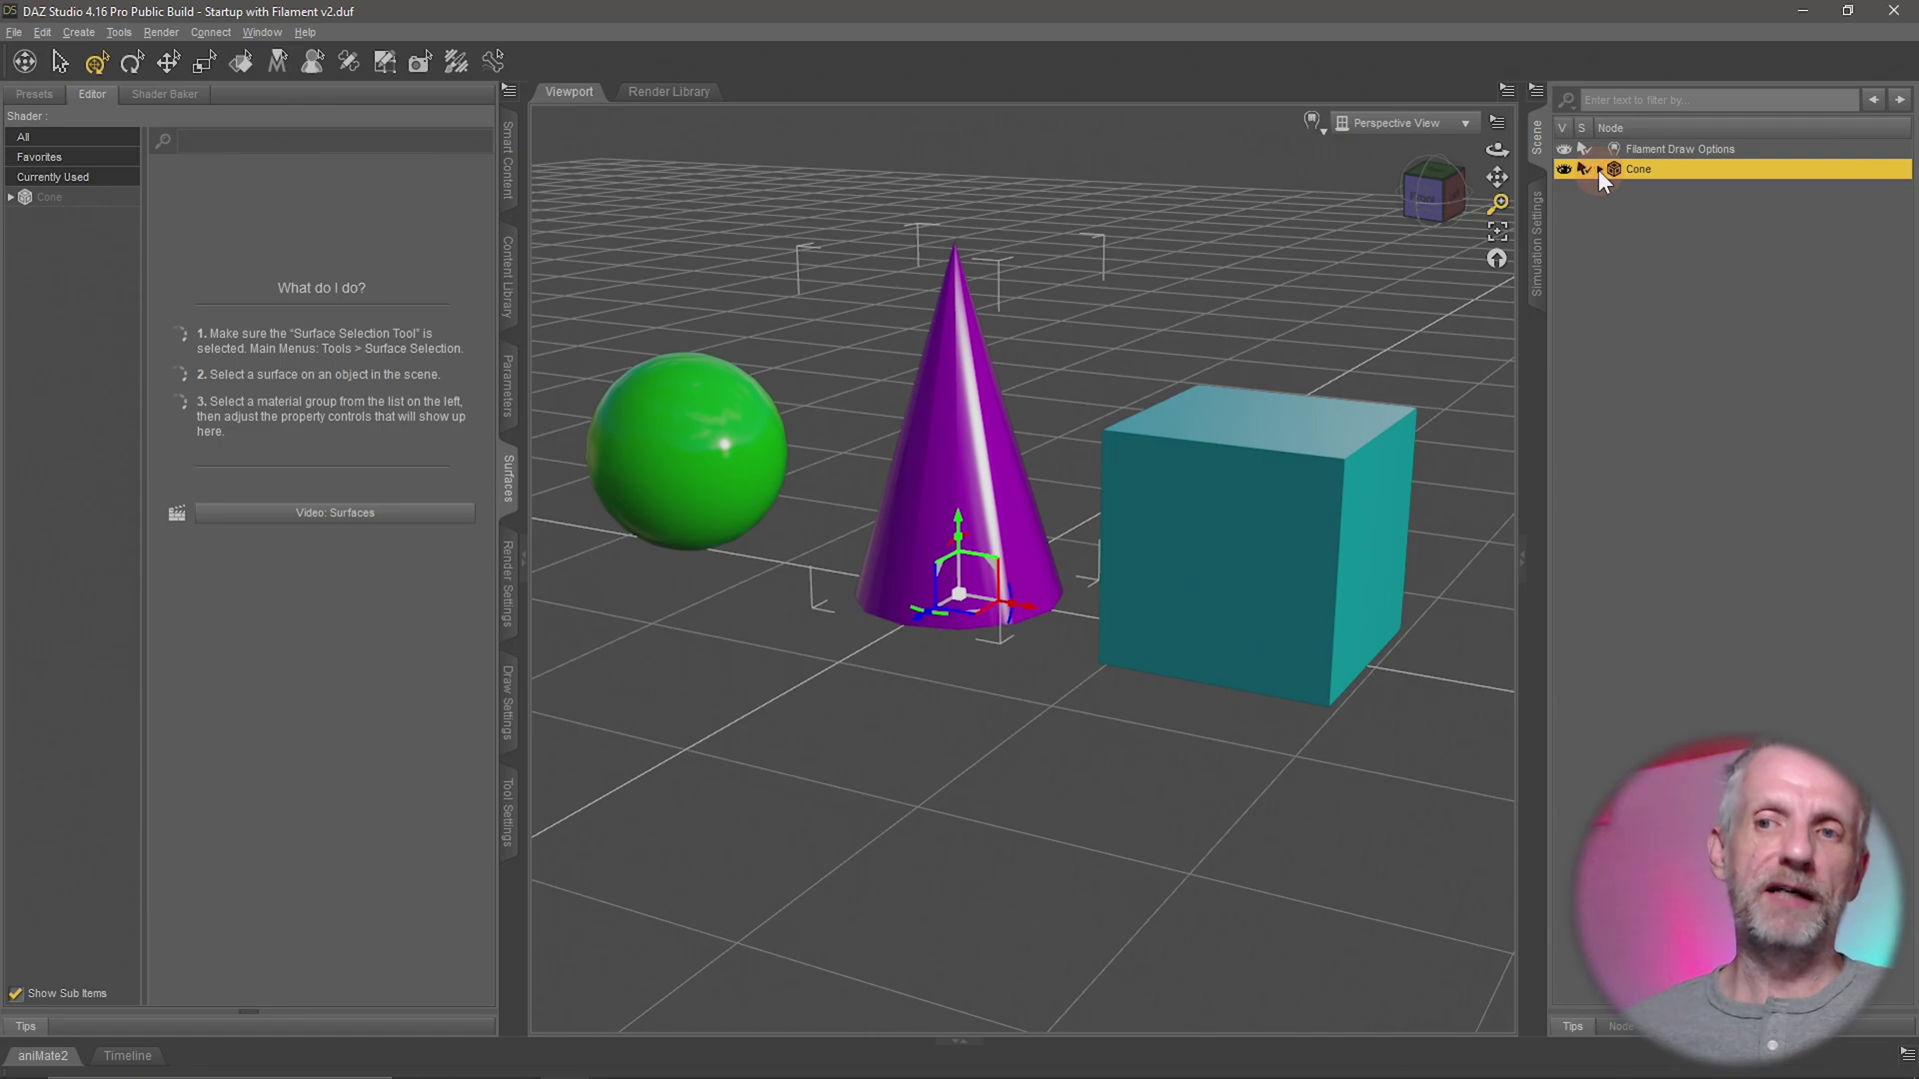
pyautogui.click(1598, 169)
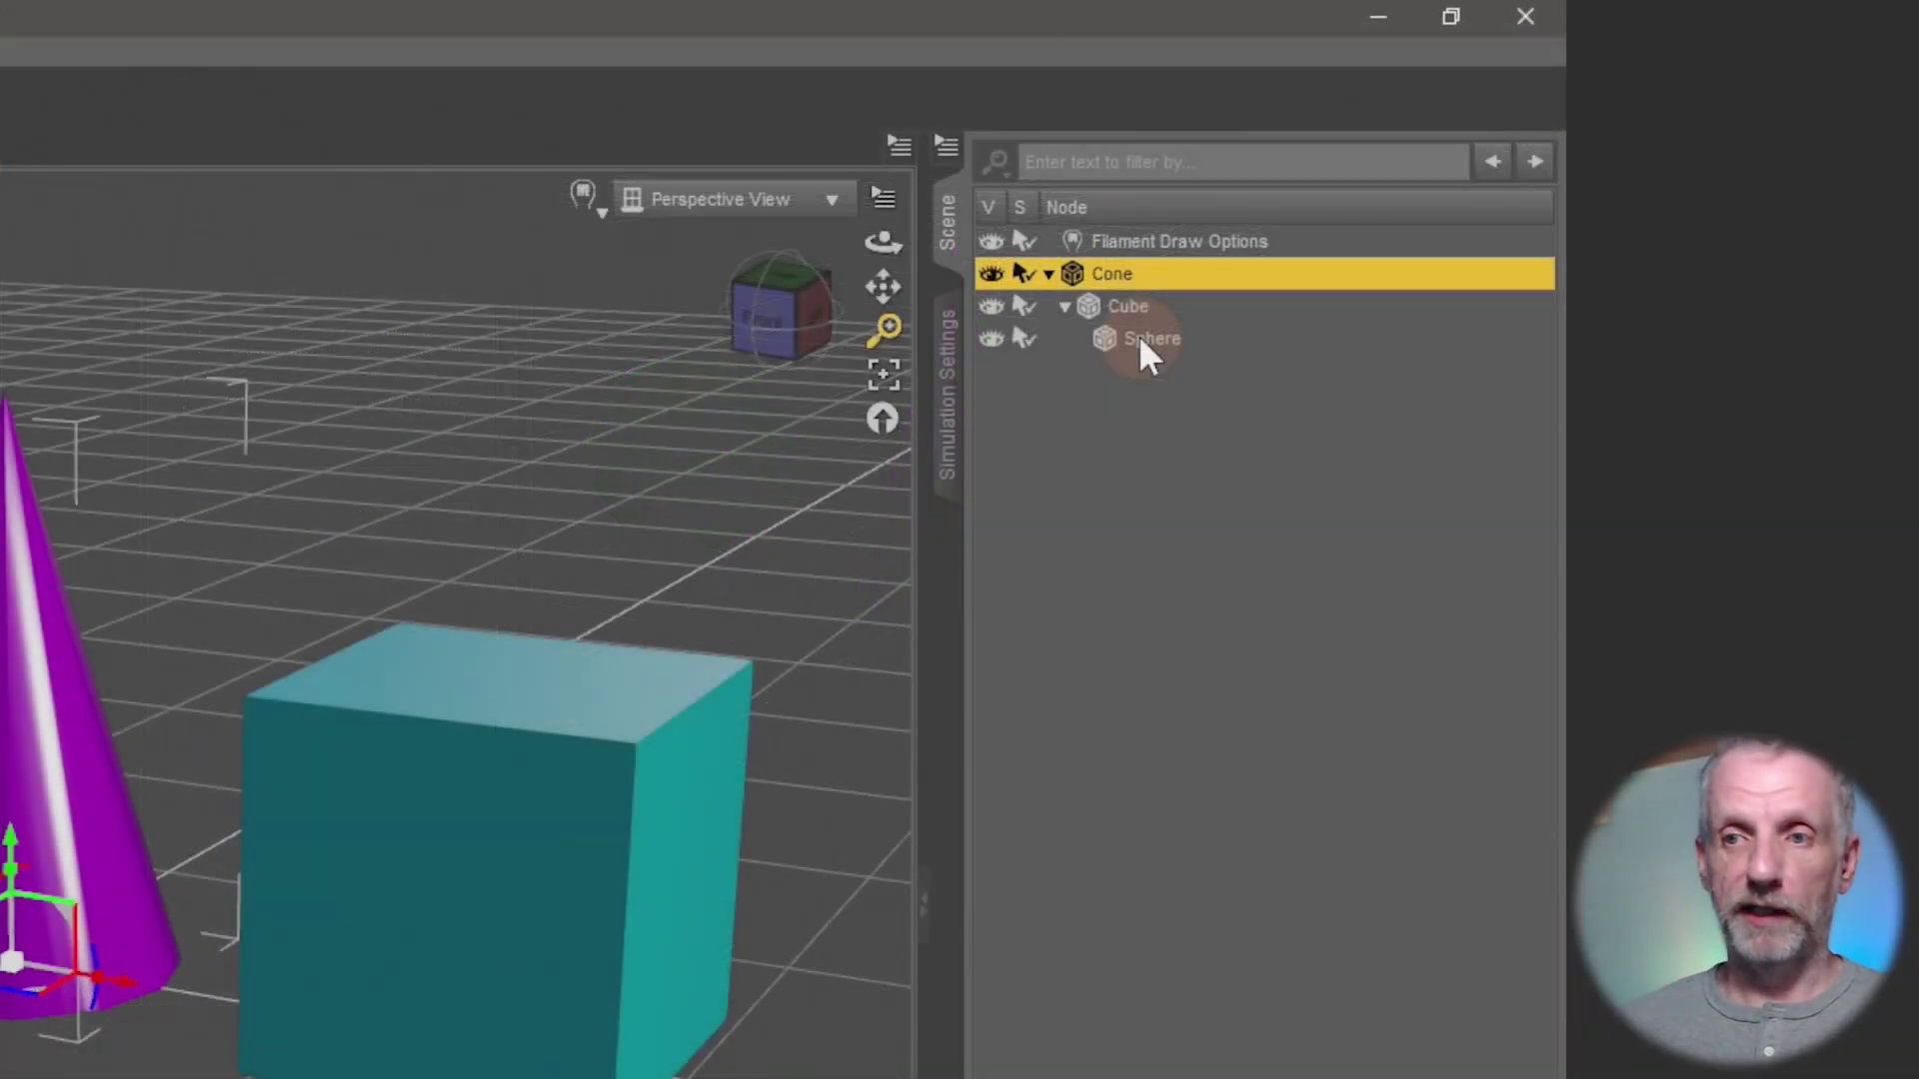
pyautogui.moveTo(1137, 334); pyautogui.dragTo(1109, 490)
pyautogui.moveTo(1124, 330); pyautogui.dragTo(1113, 649)
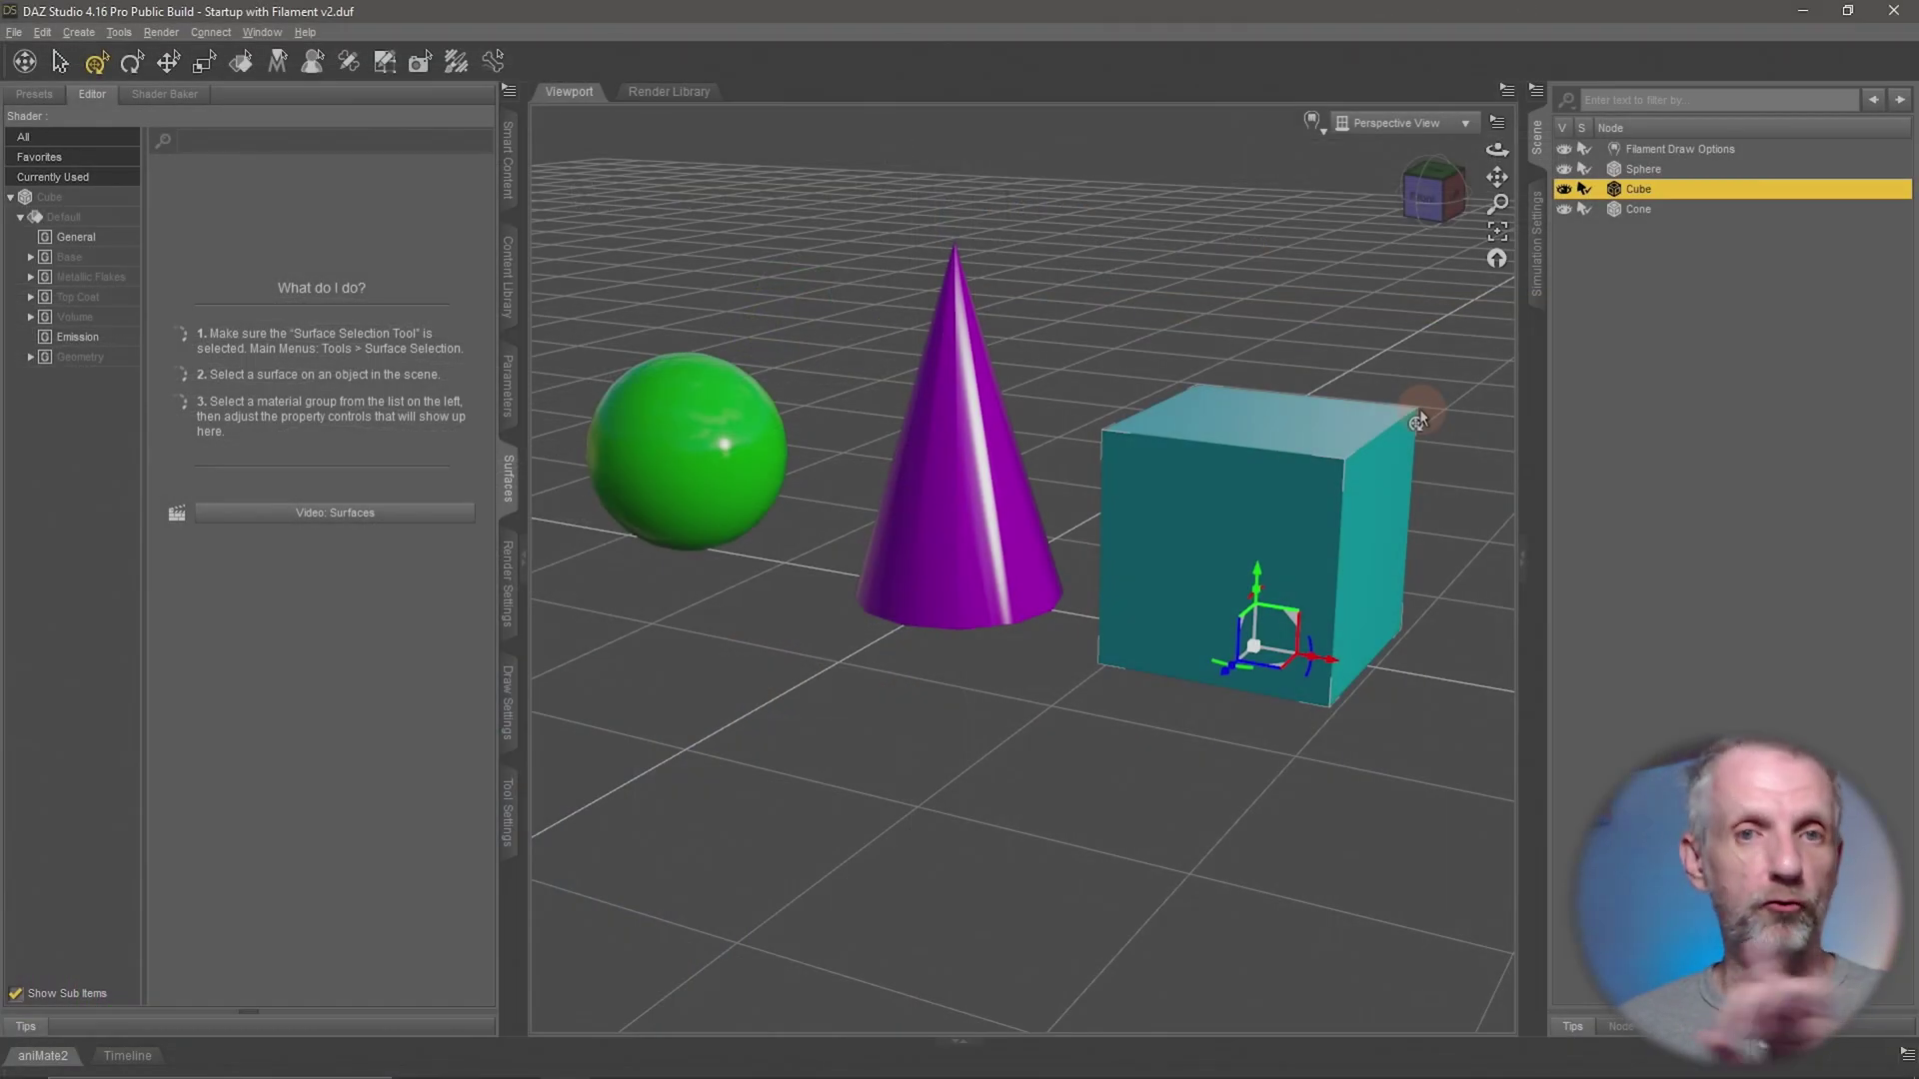
# - Orbit the view, then Ctrl-select the Sphere, Cube and Cone rows in the Scene pane
pyautogui.moveTo(1211, 514); pyautogui.dragTo(1241, 509, button='middle')
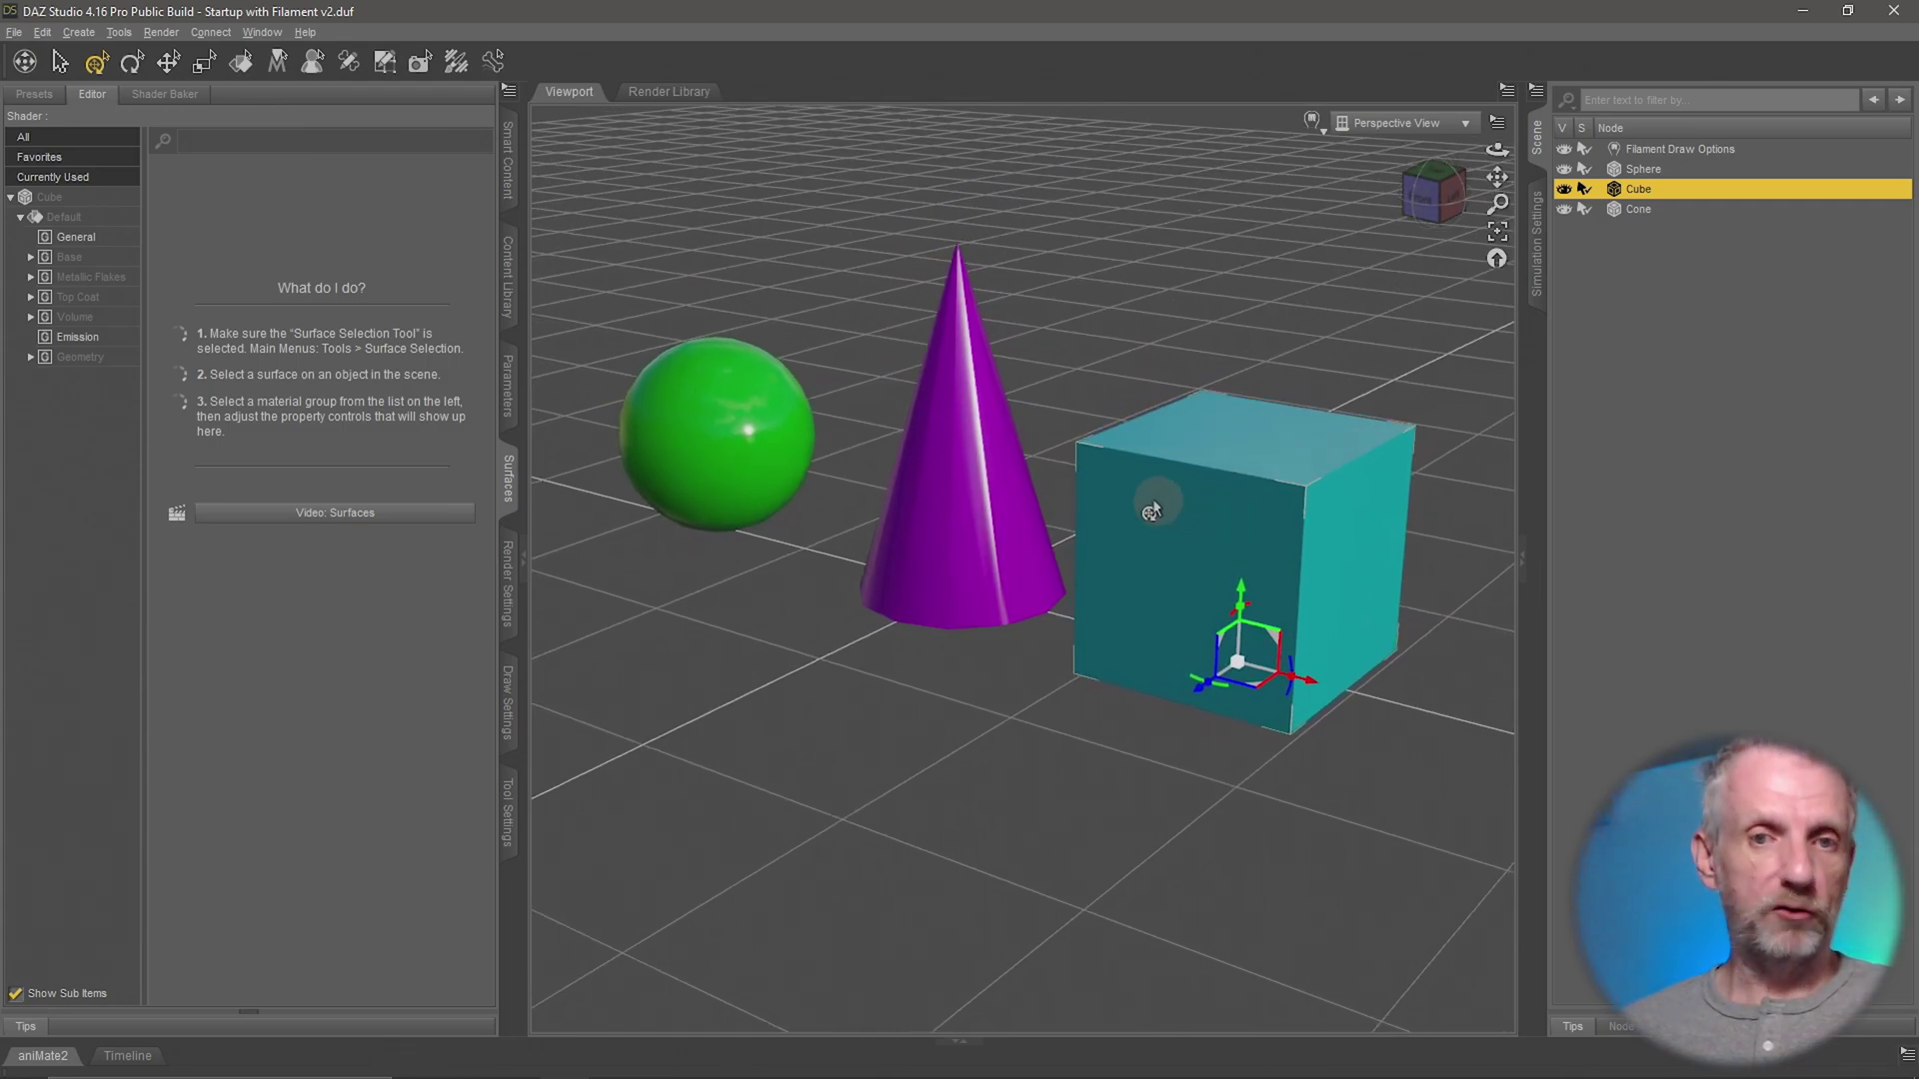
pyautogui.click(1657, 169)
pyautogui.keyDown('ctrl'); pyautogui.click(1659, 189); pyautogui.keyUp('ctrl')
pyautogui.keyDown('ctrl'); pyautogui.click(1667, 207); pyautogui.keyUp('ctrl')
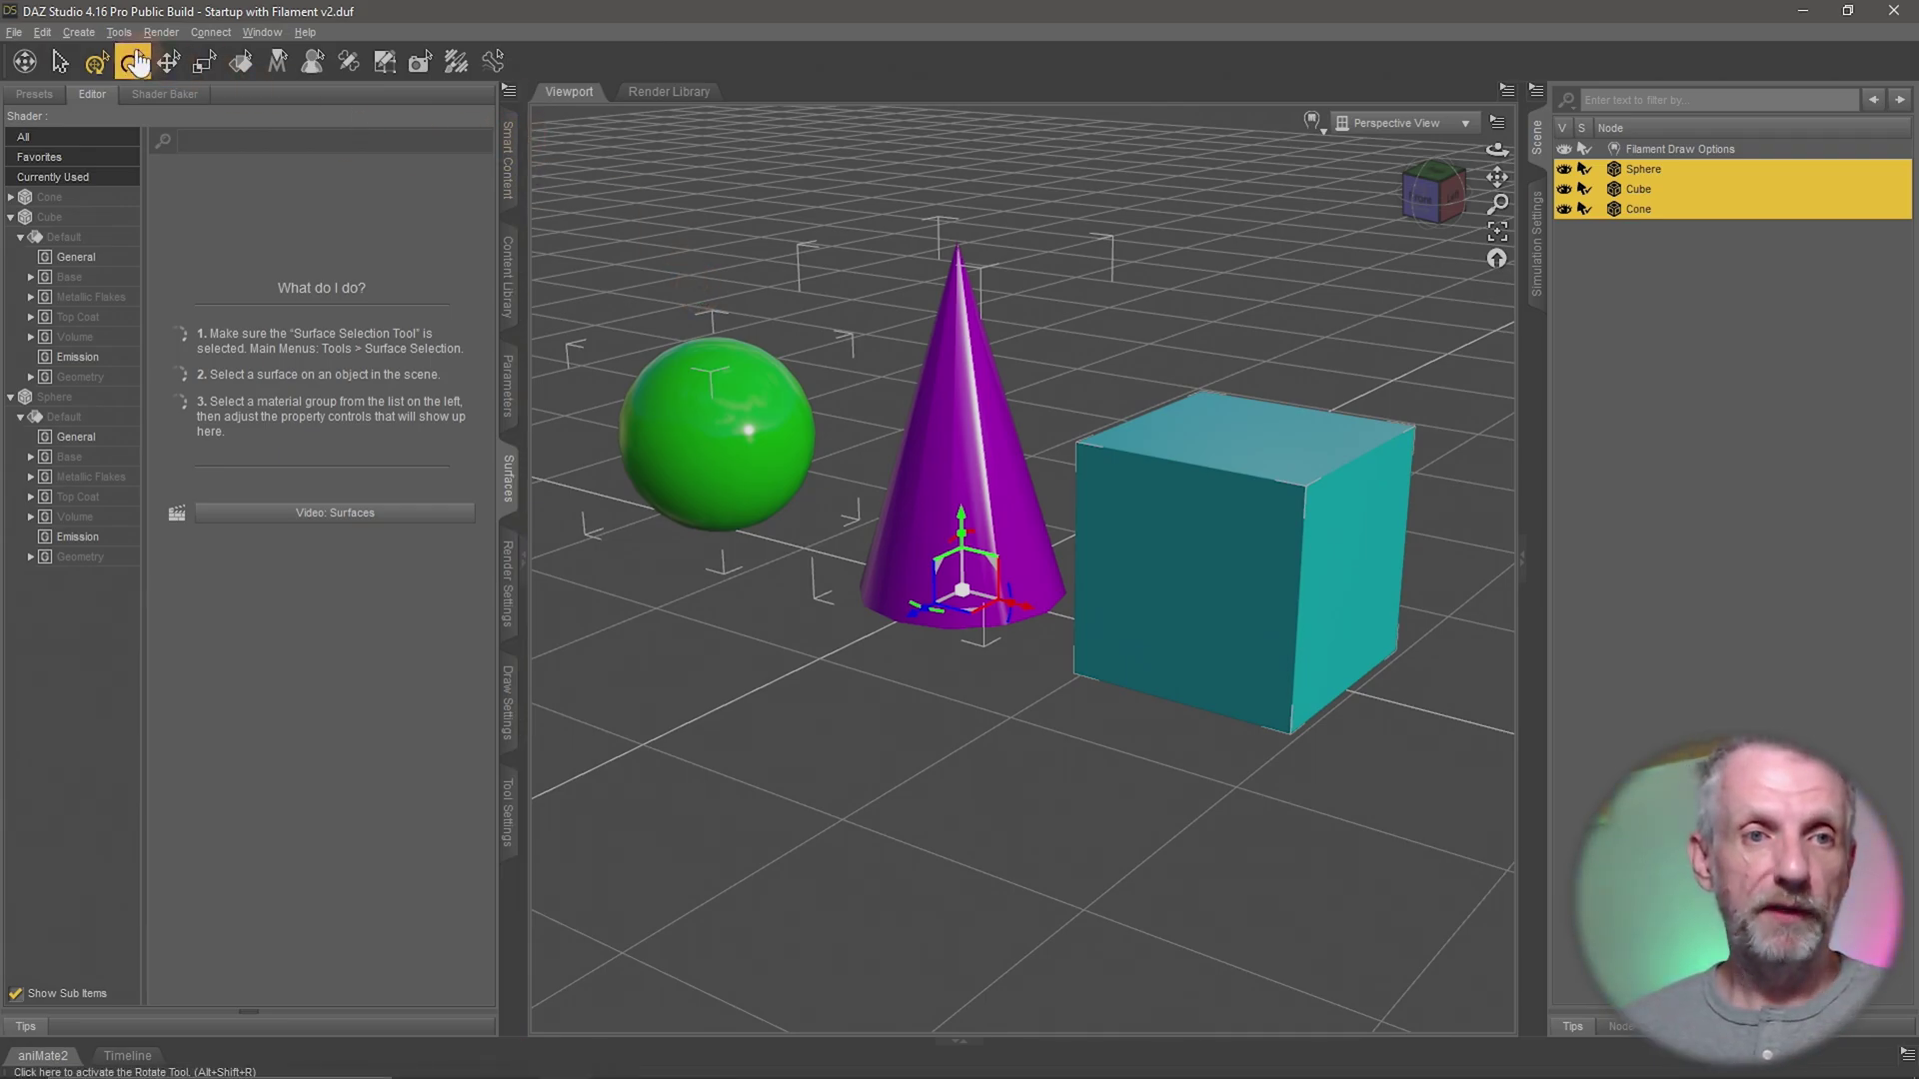
# - Create a New Group named and labelled 'Group' with the selected items parented to it
pyautogui.click(87, 30)
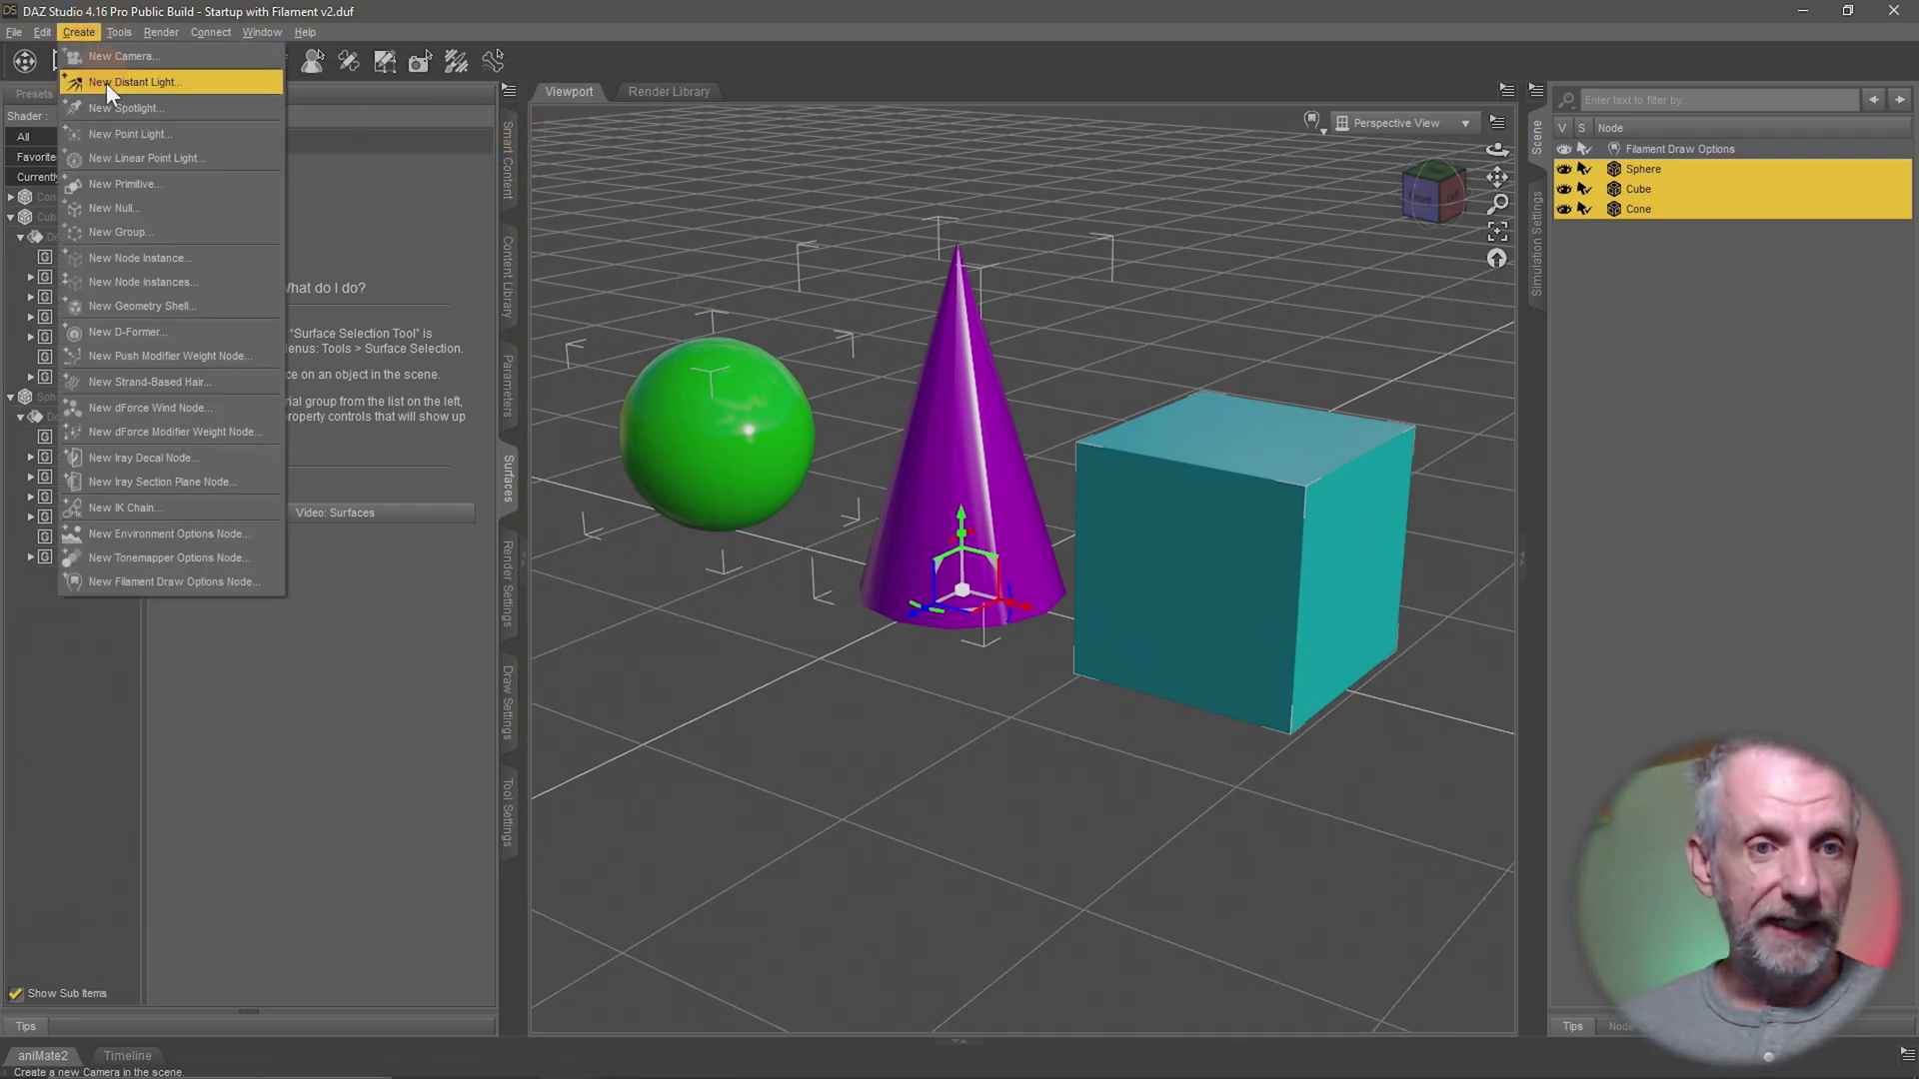
pyautogui.click(163, 234)
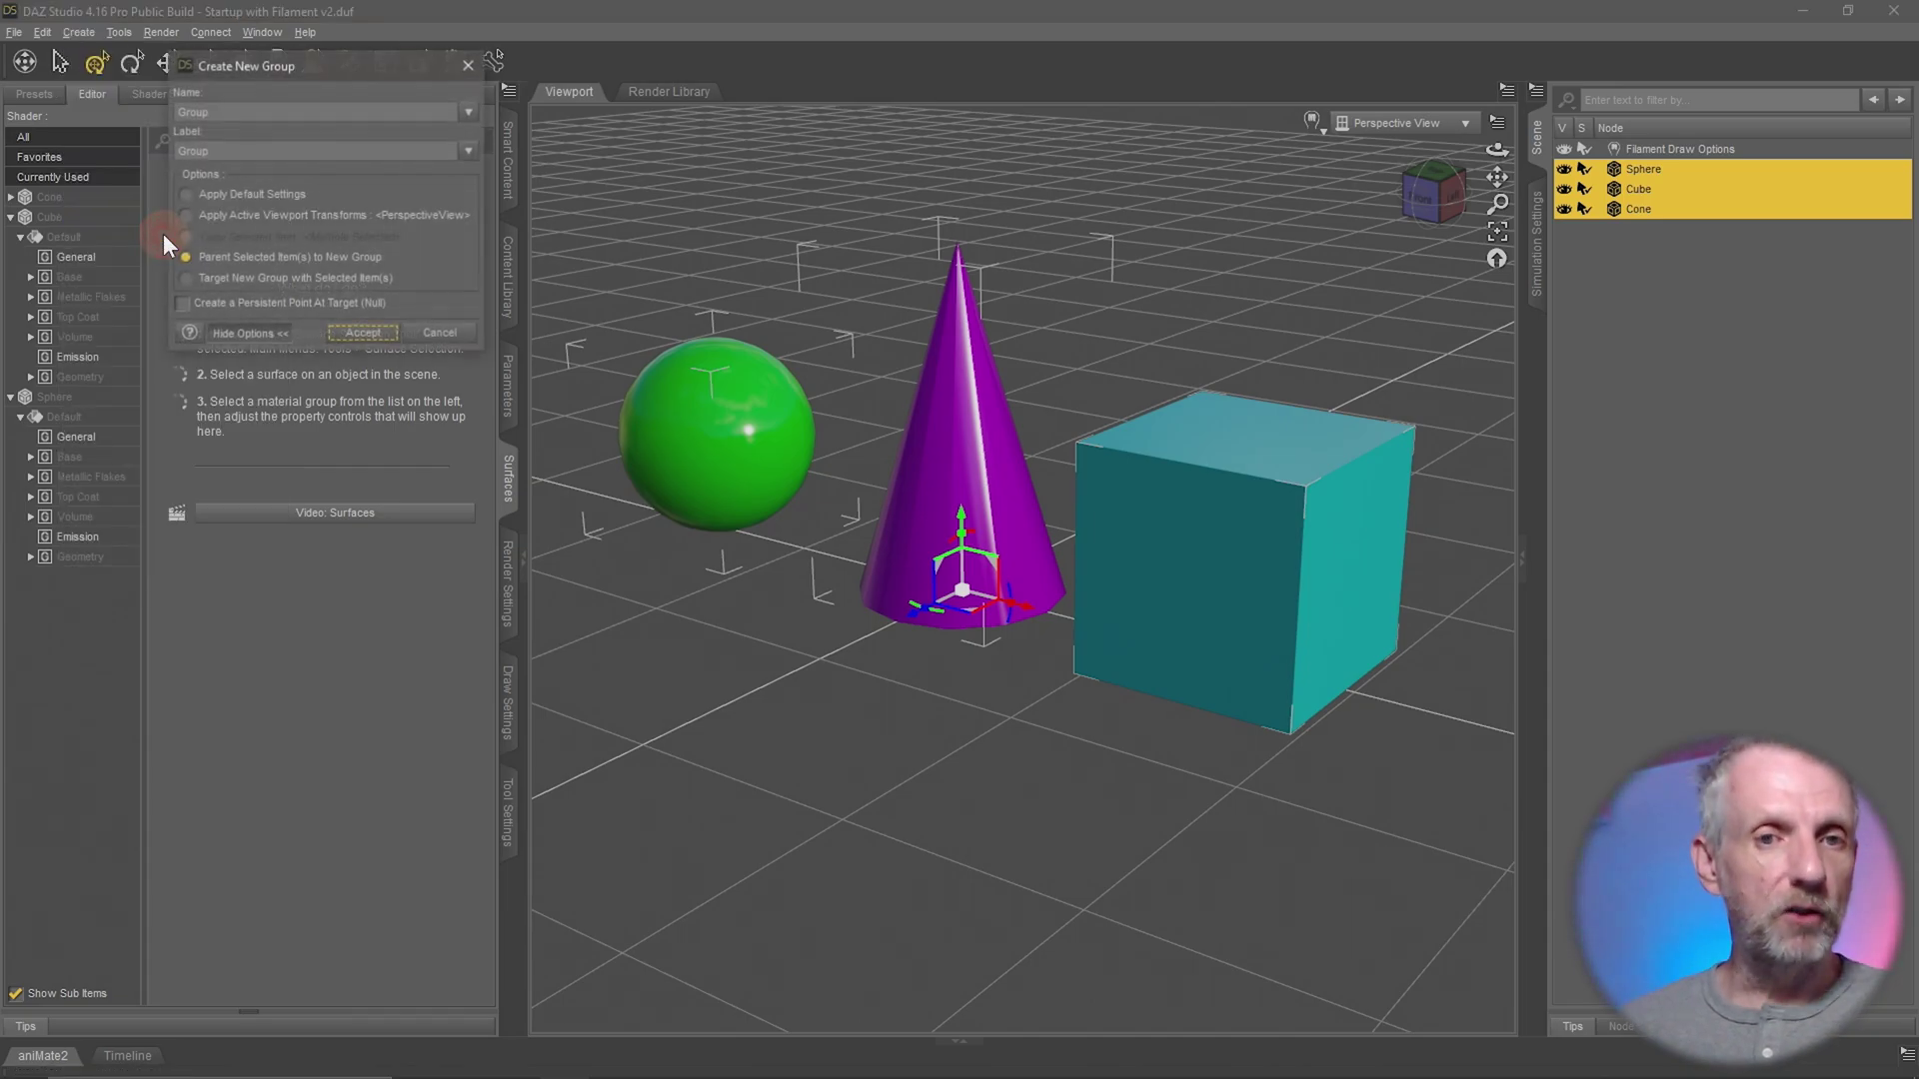
pyautogui.moveTo(363, 70); pyautogui.dragTo(296, 46)
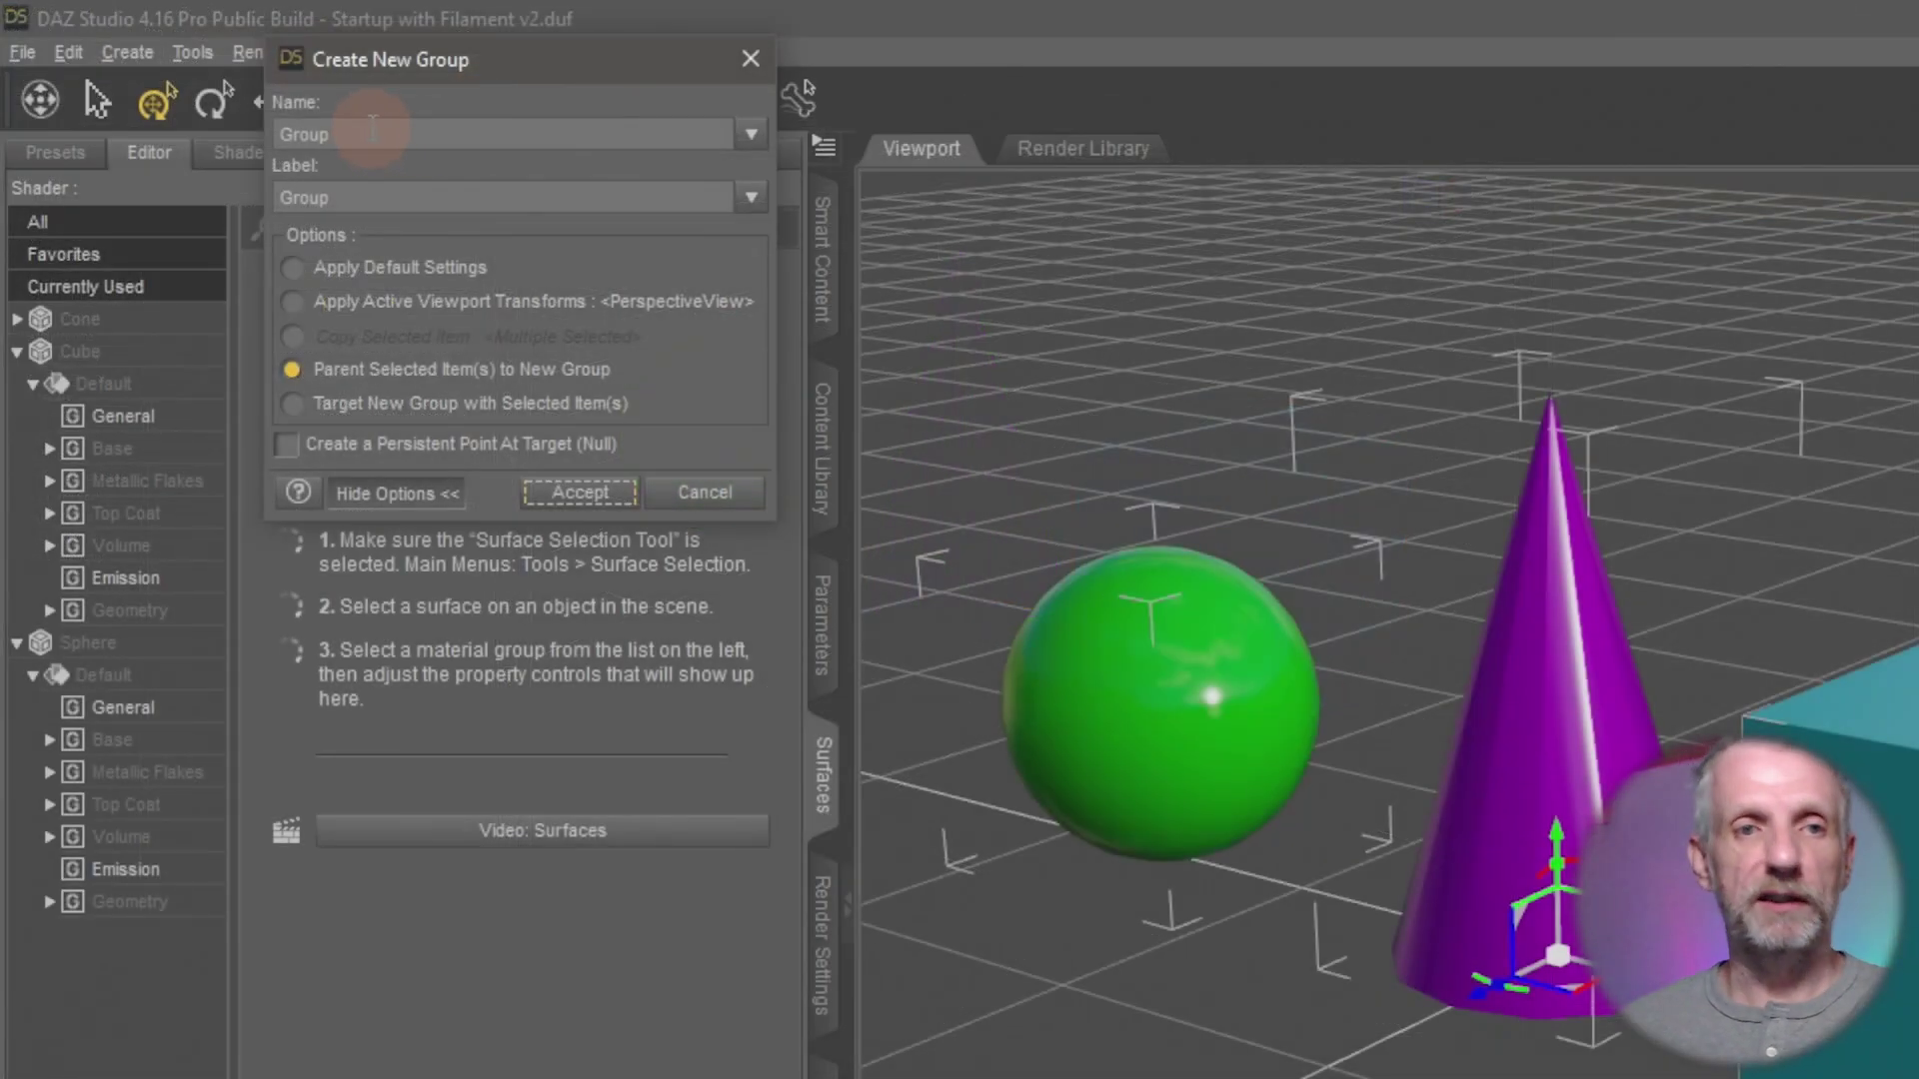
pyautogui.moveTo(371, 128); pyautogui.dragTo(258, 125)
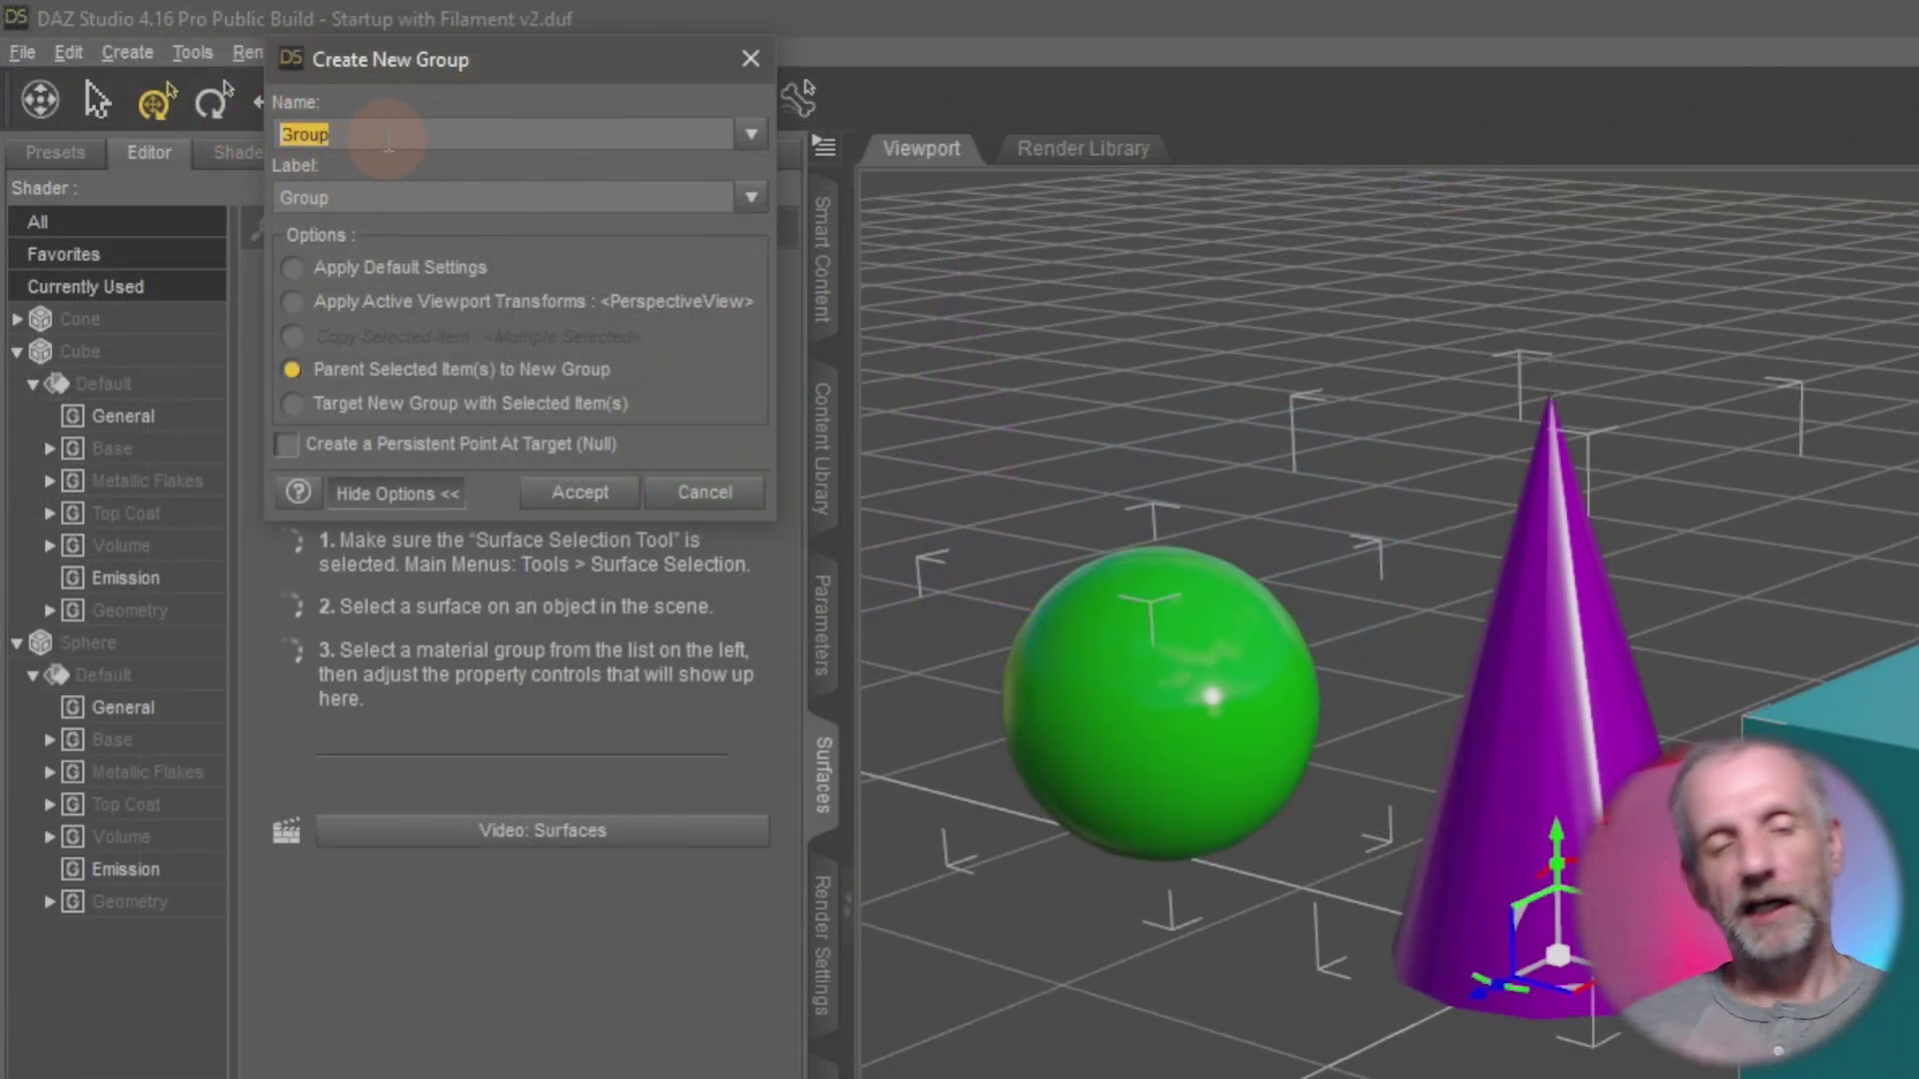
pyautogui.moveTo(365, 199); pyautogui.dragTo(262, 208)
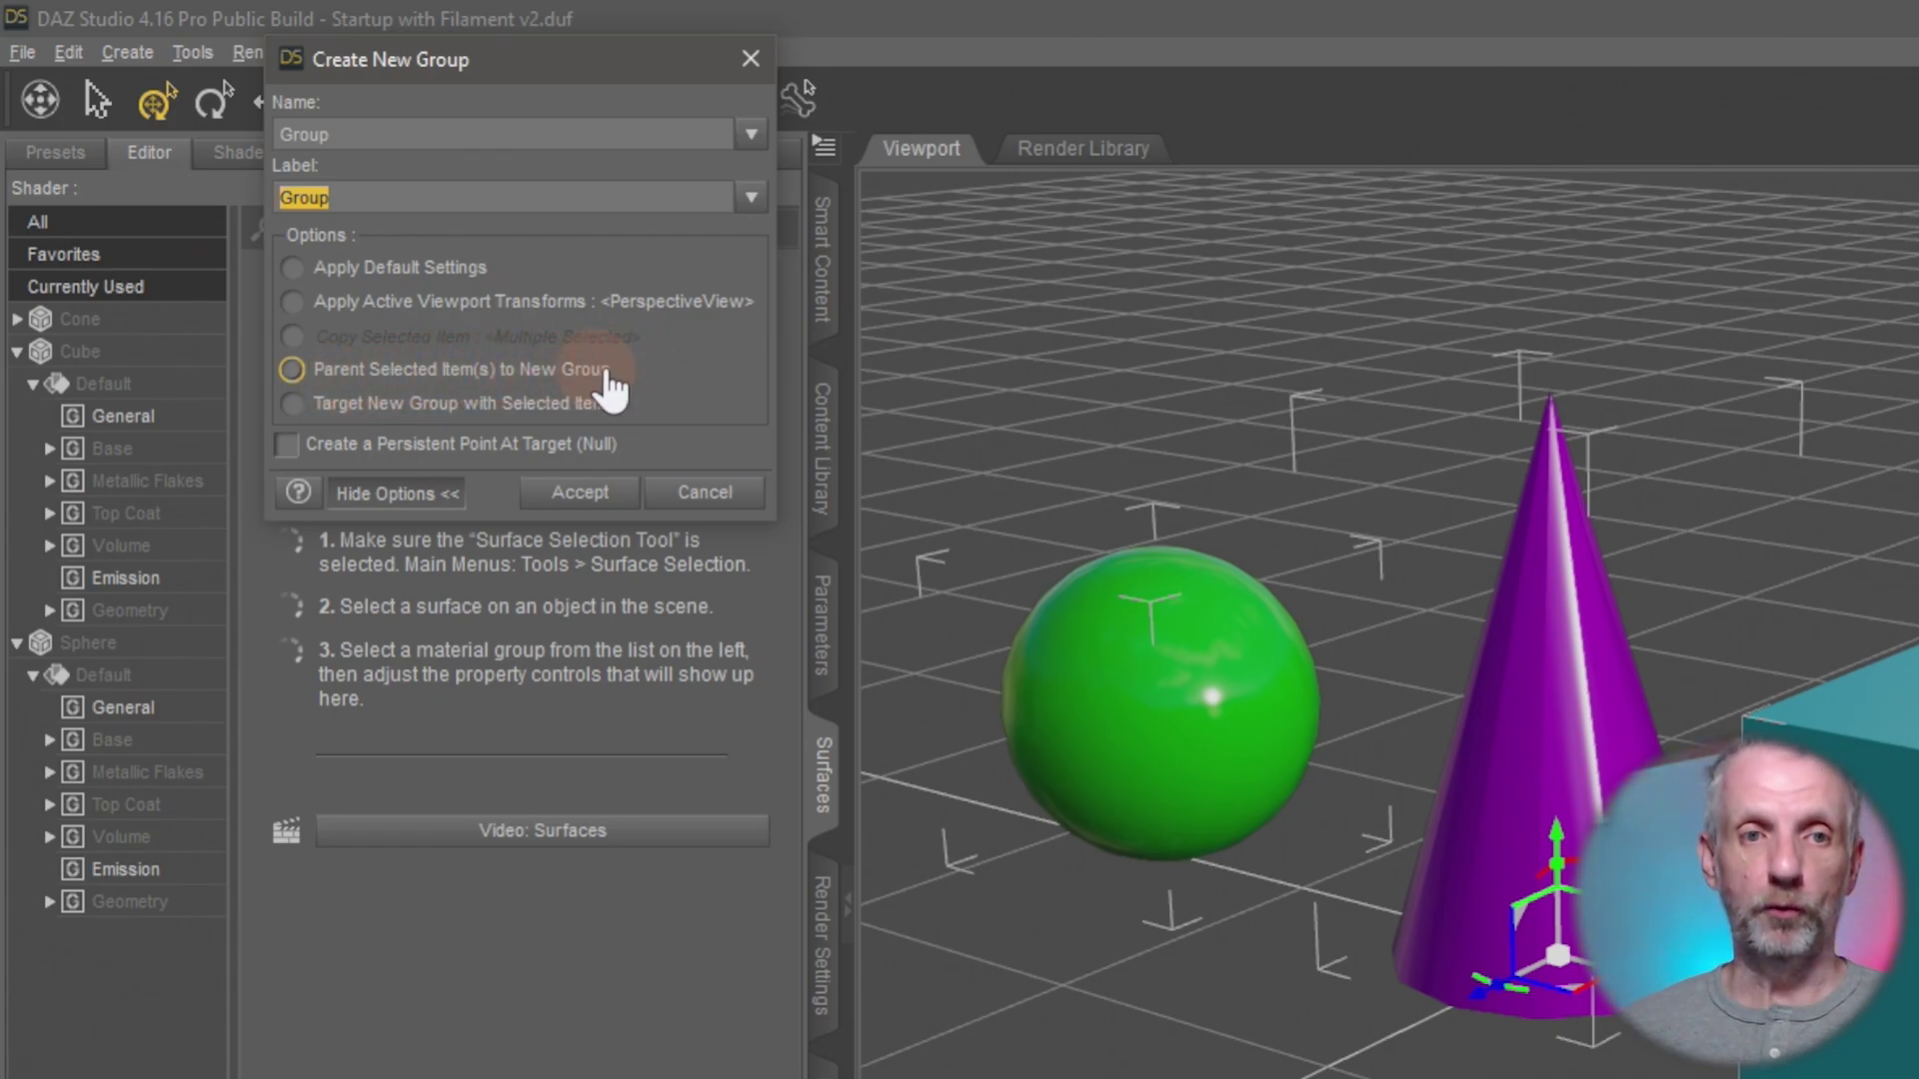
pyautogui.click(392, 270)
pyautogui.click(345, 268)
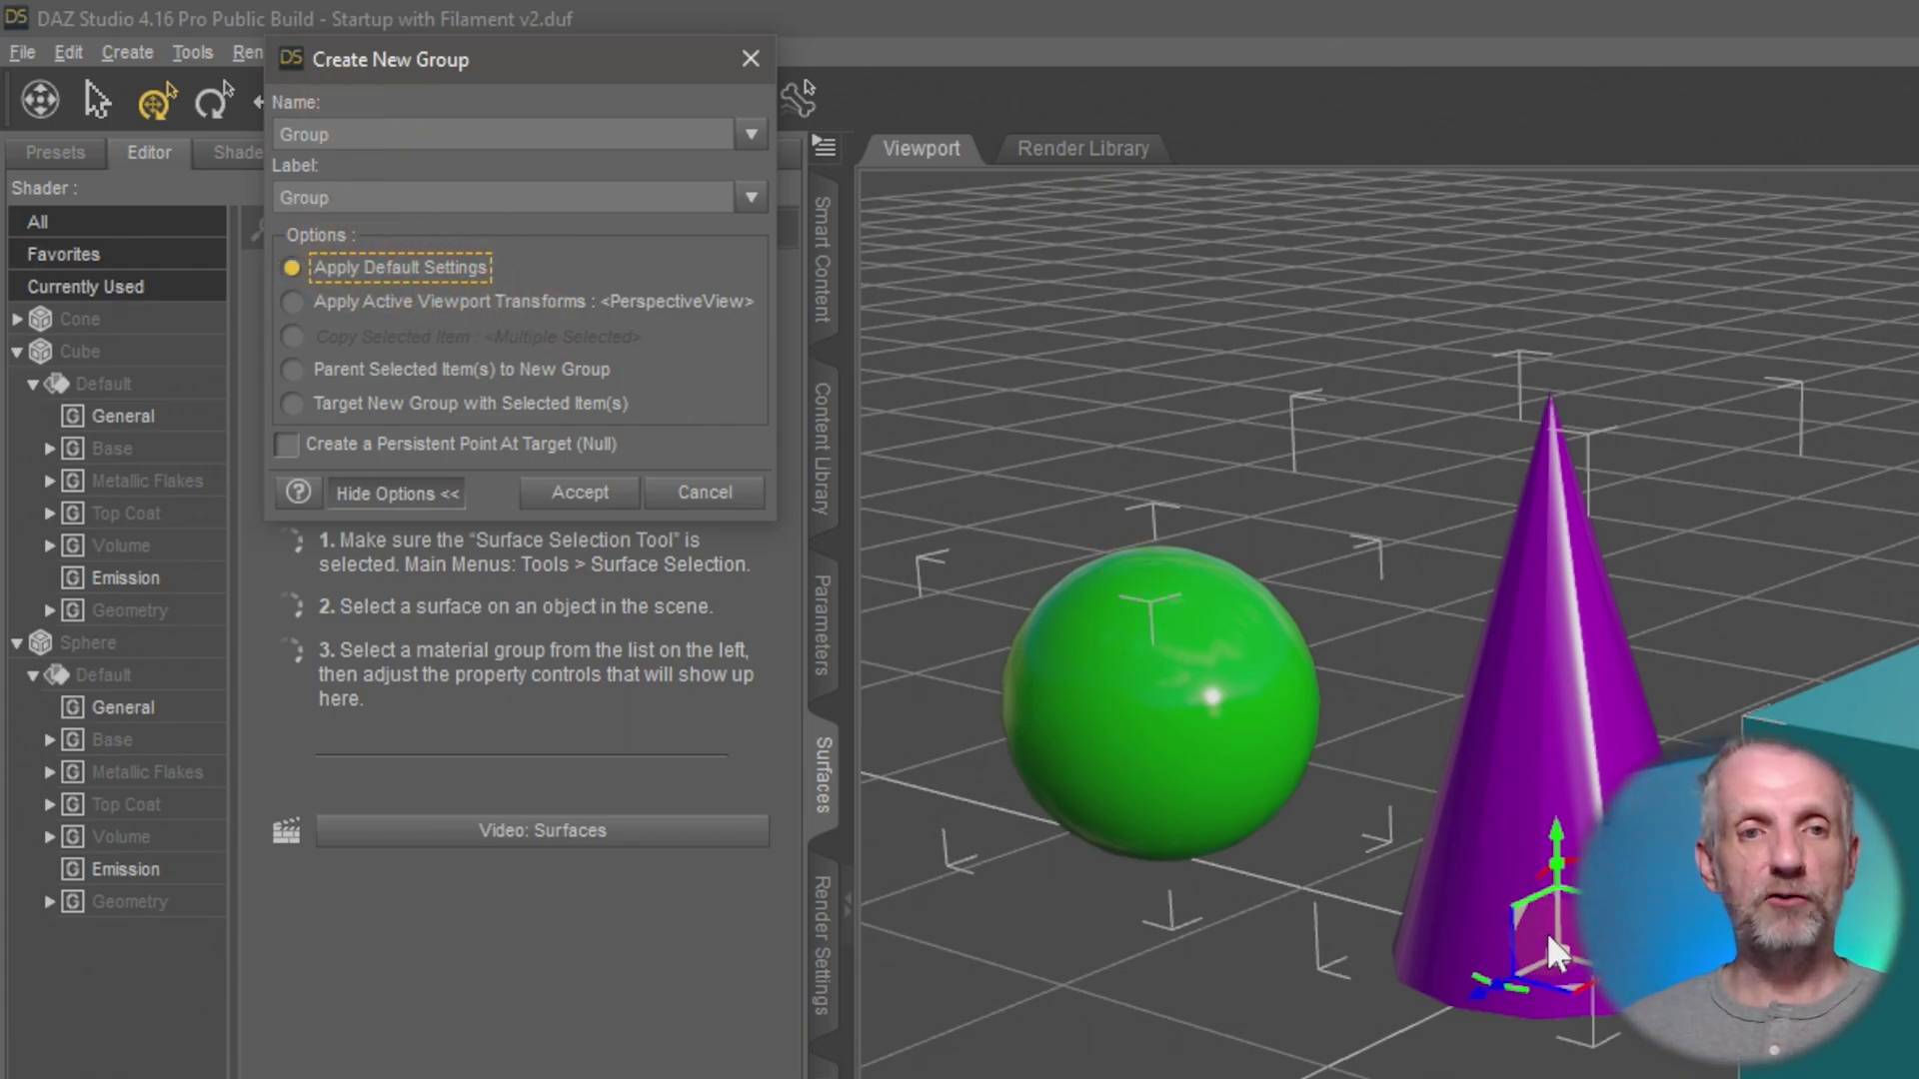
pyautogui.click(524, 344)
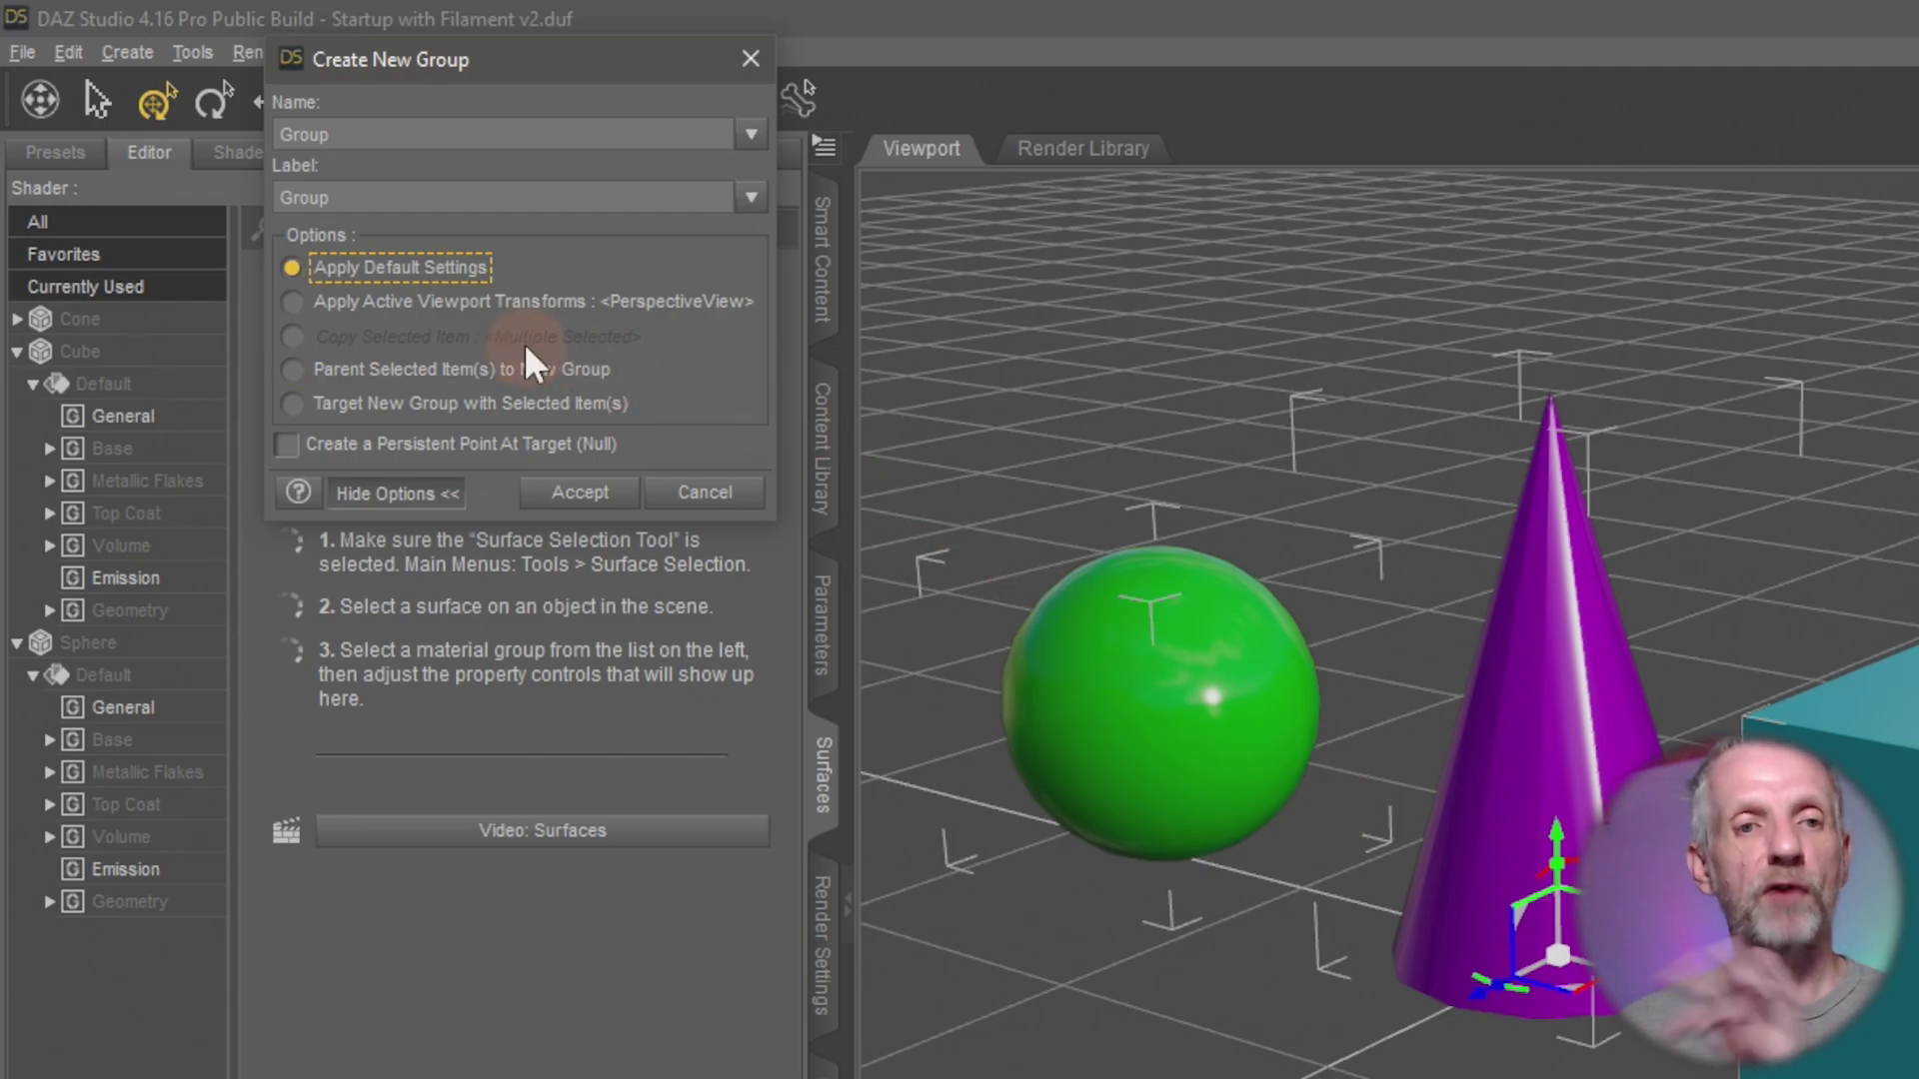
pyautogui.click(409, 369)
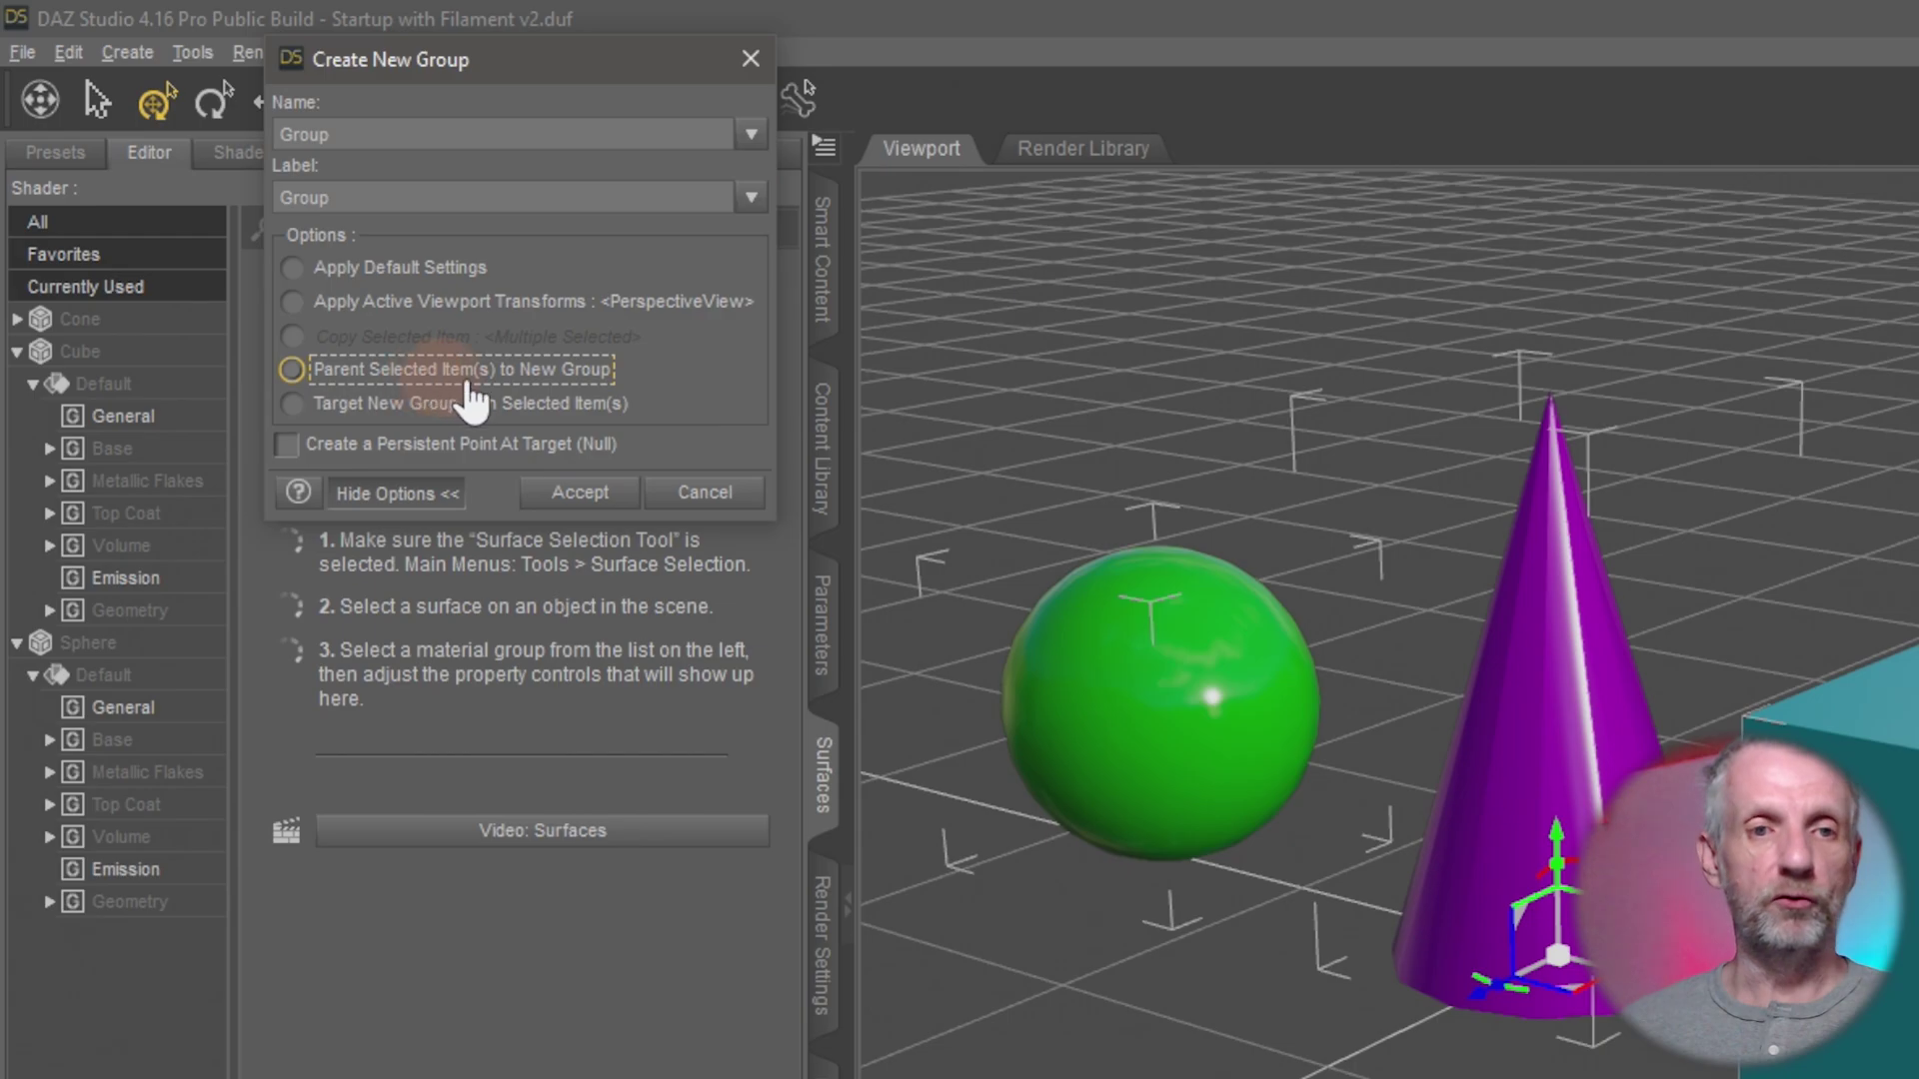
pyautogui.click(595, 499)
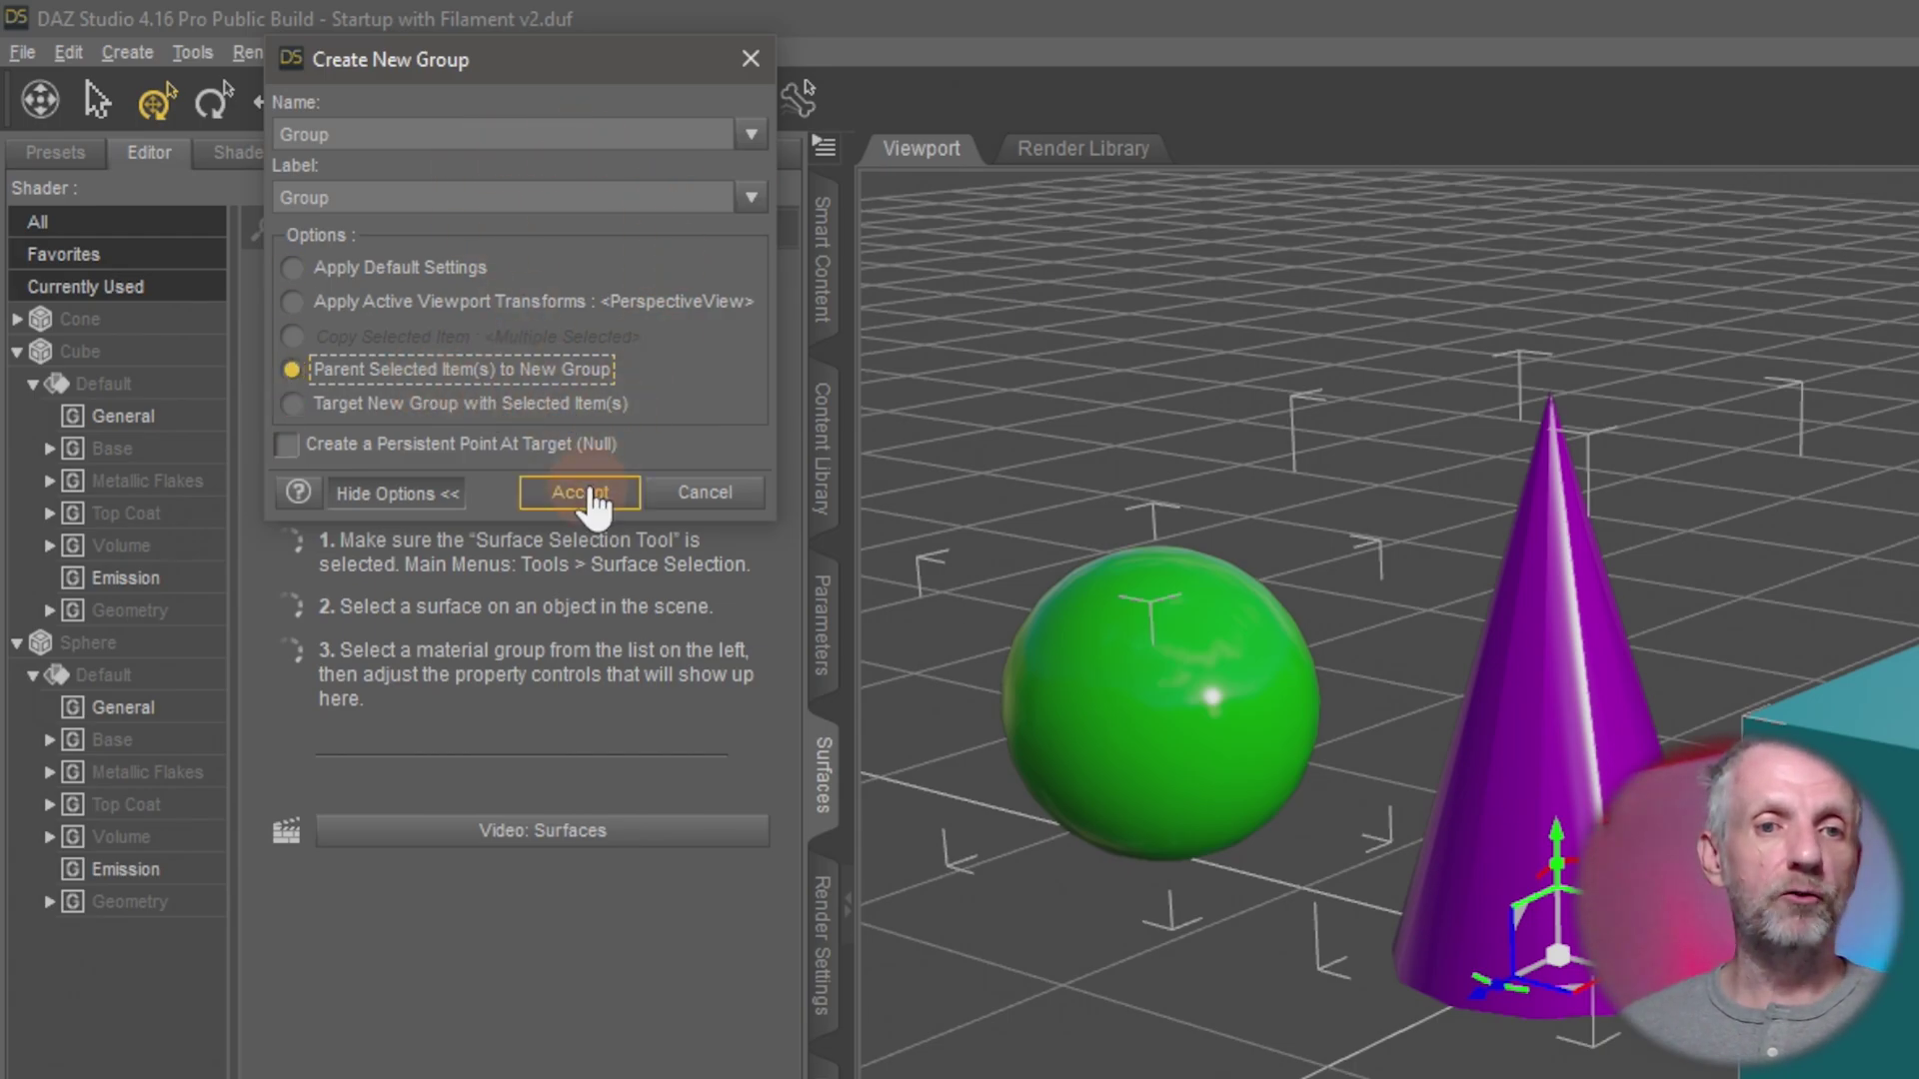
pyautogui.click(591, 495)
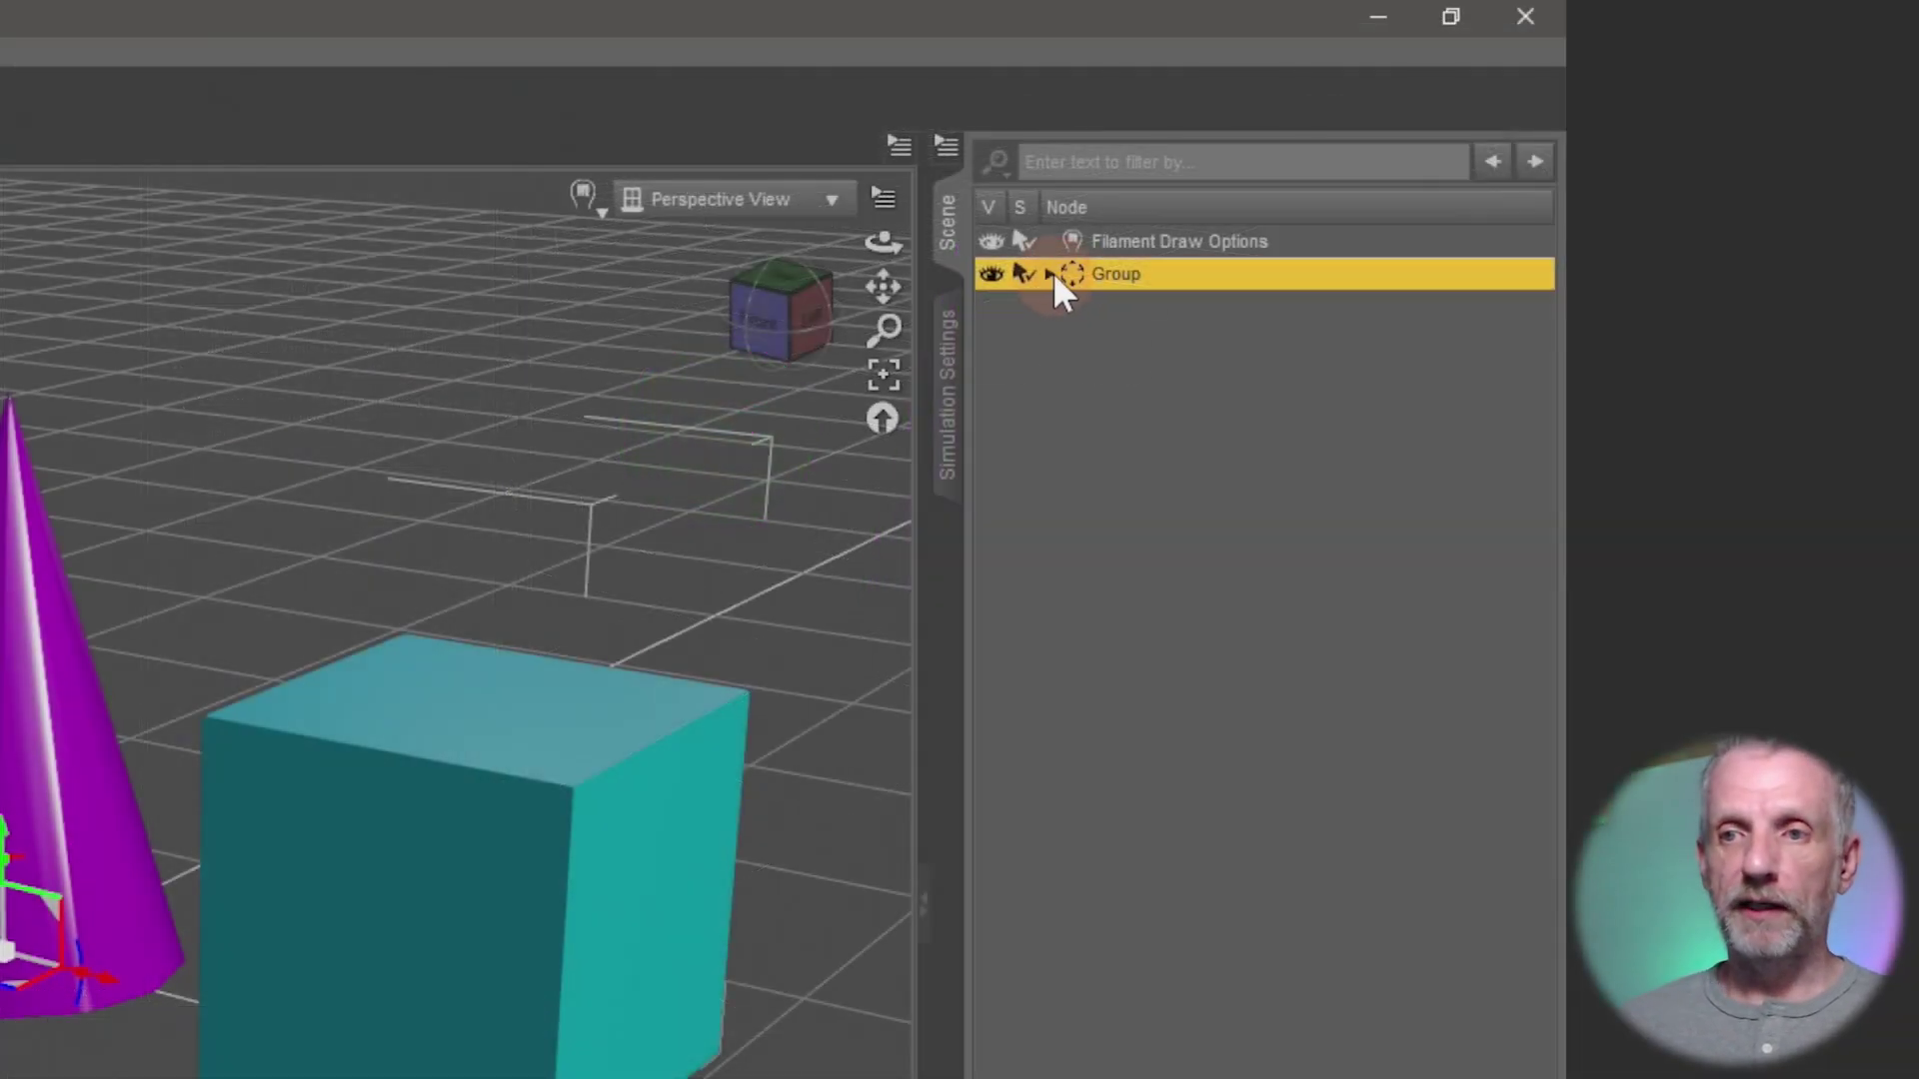
# - Expand the Group and click through its Cone and Group rows, ending with the Sphere selected
pyautogui.click(1049, 274)
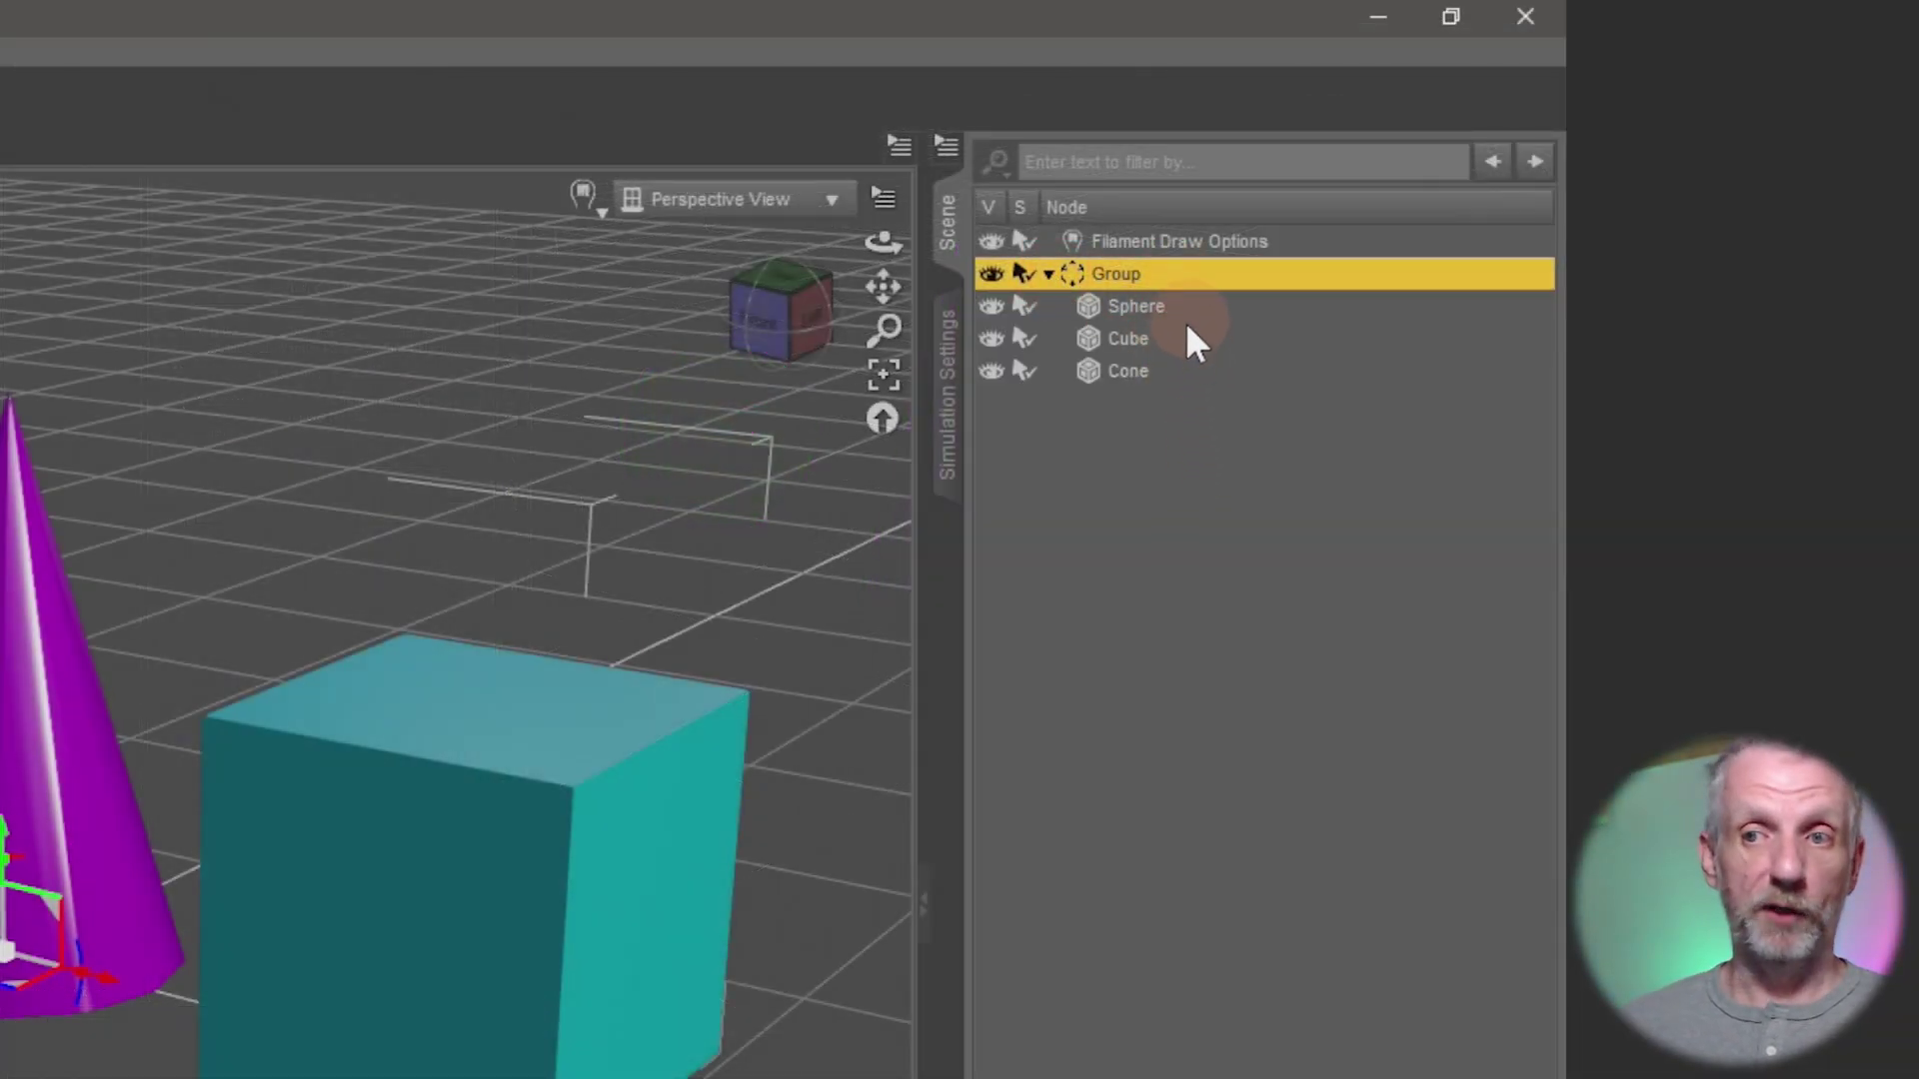
pyautogui.click(1049, 274)
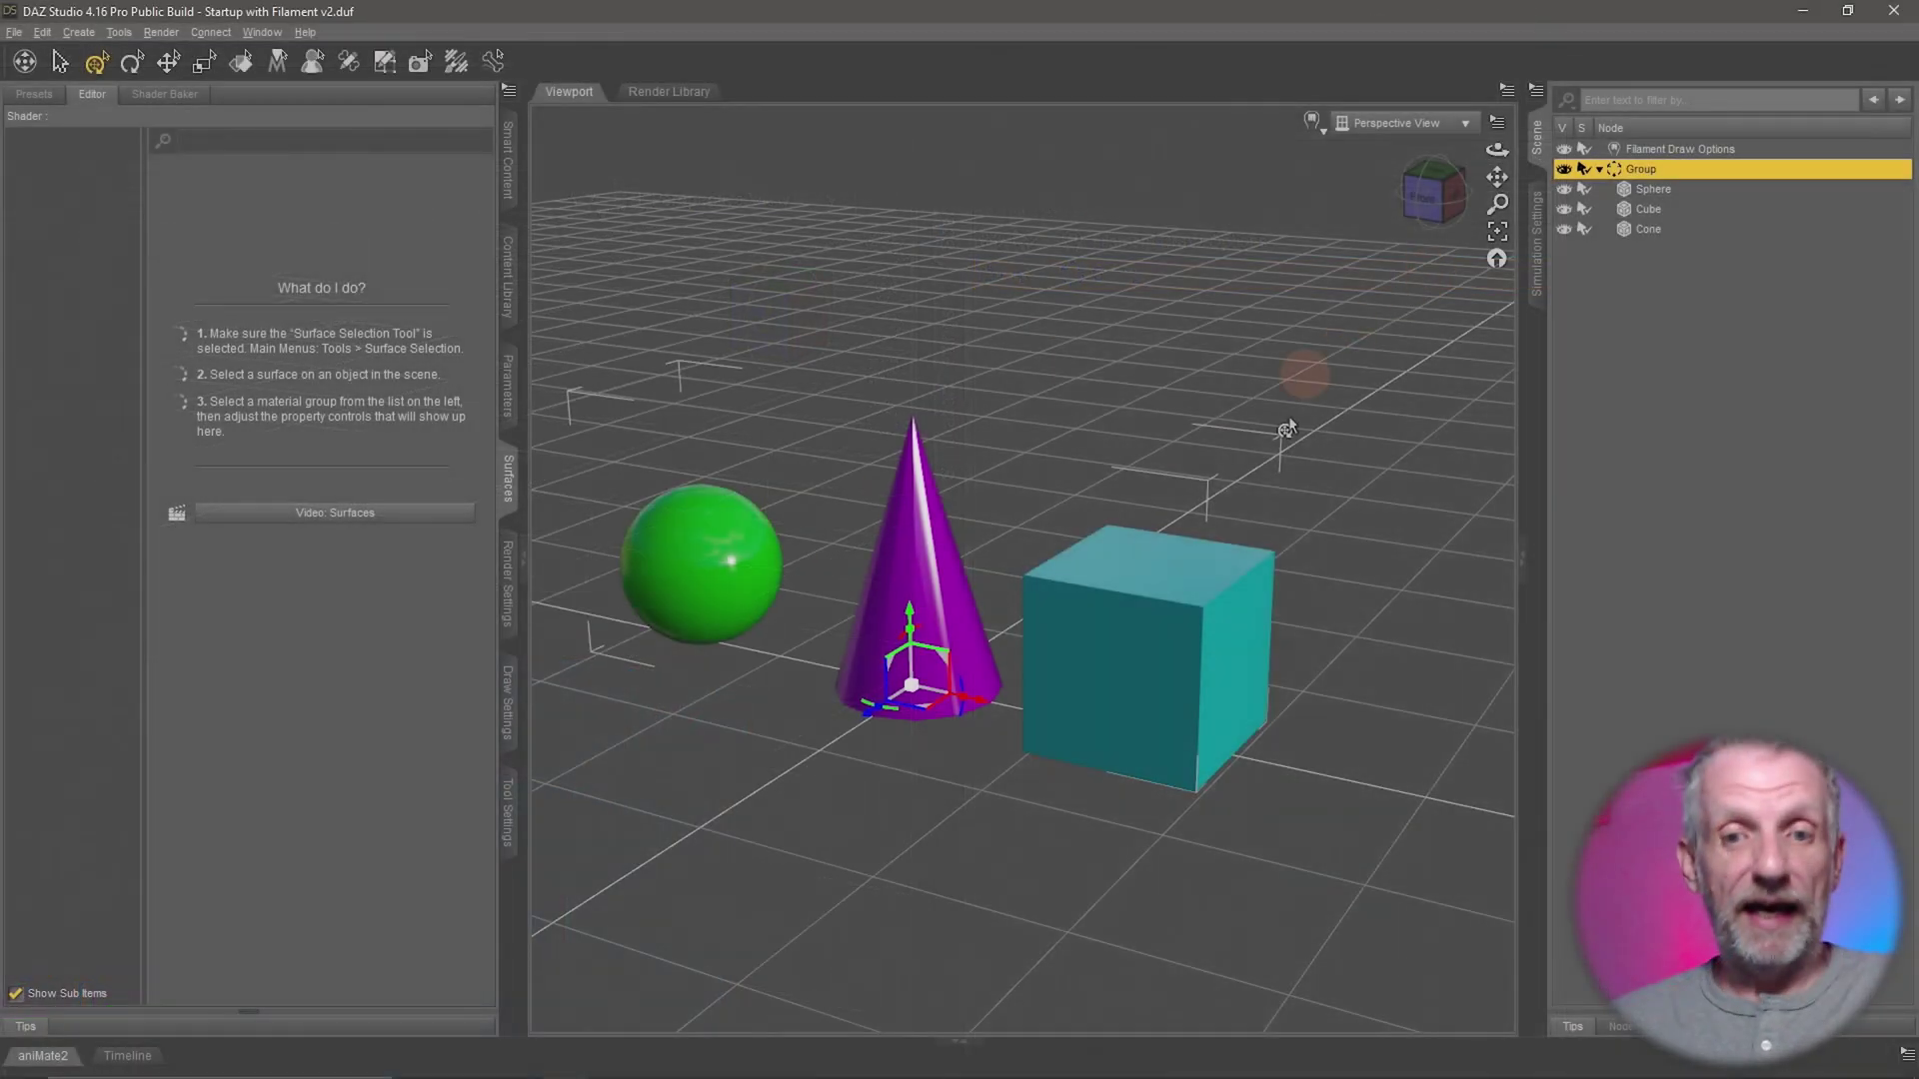
pyautogui.click(1663, 228)
pyautogui.click(1671, 167)
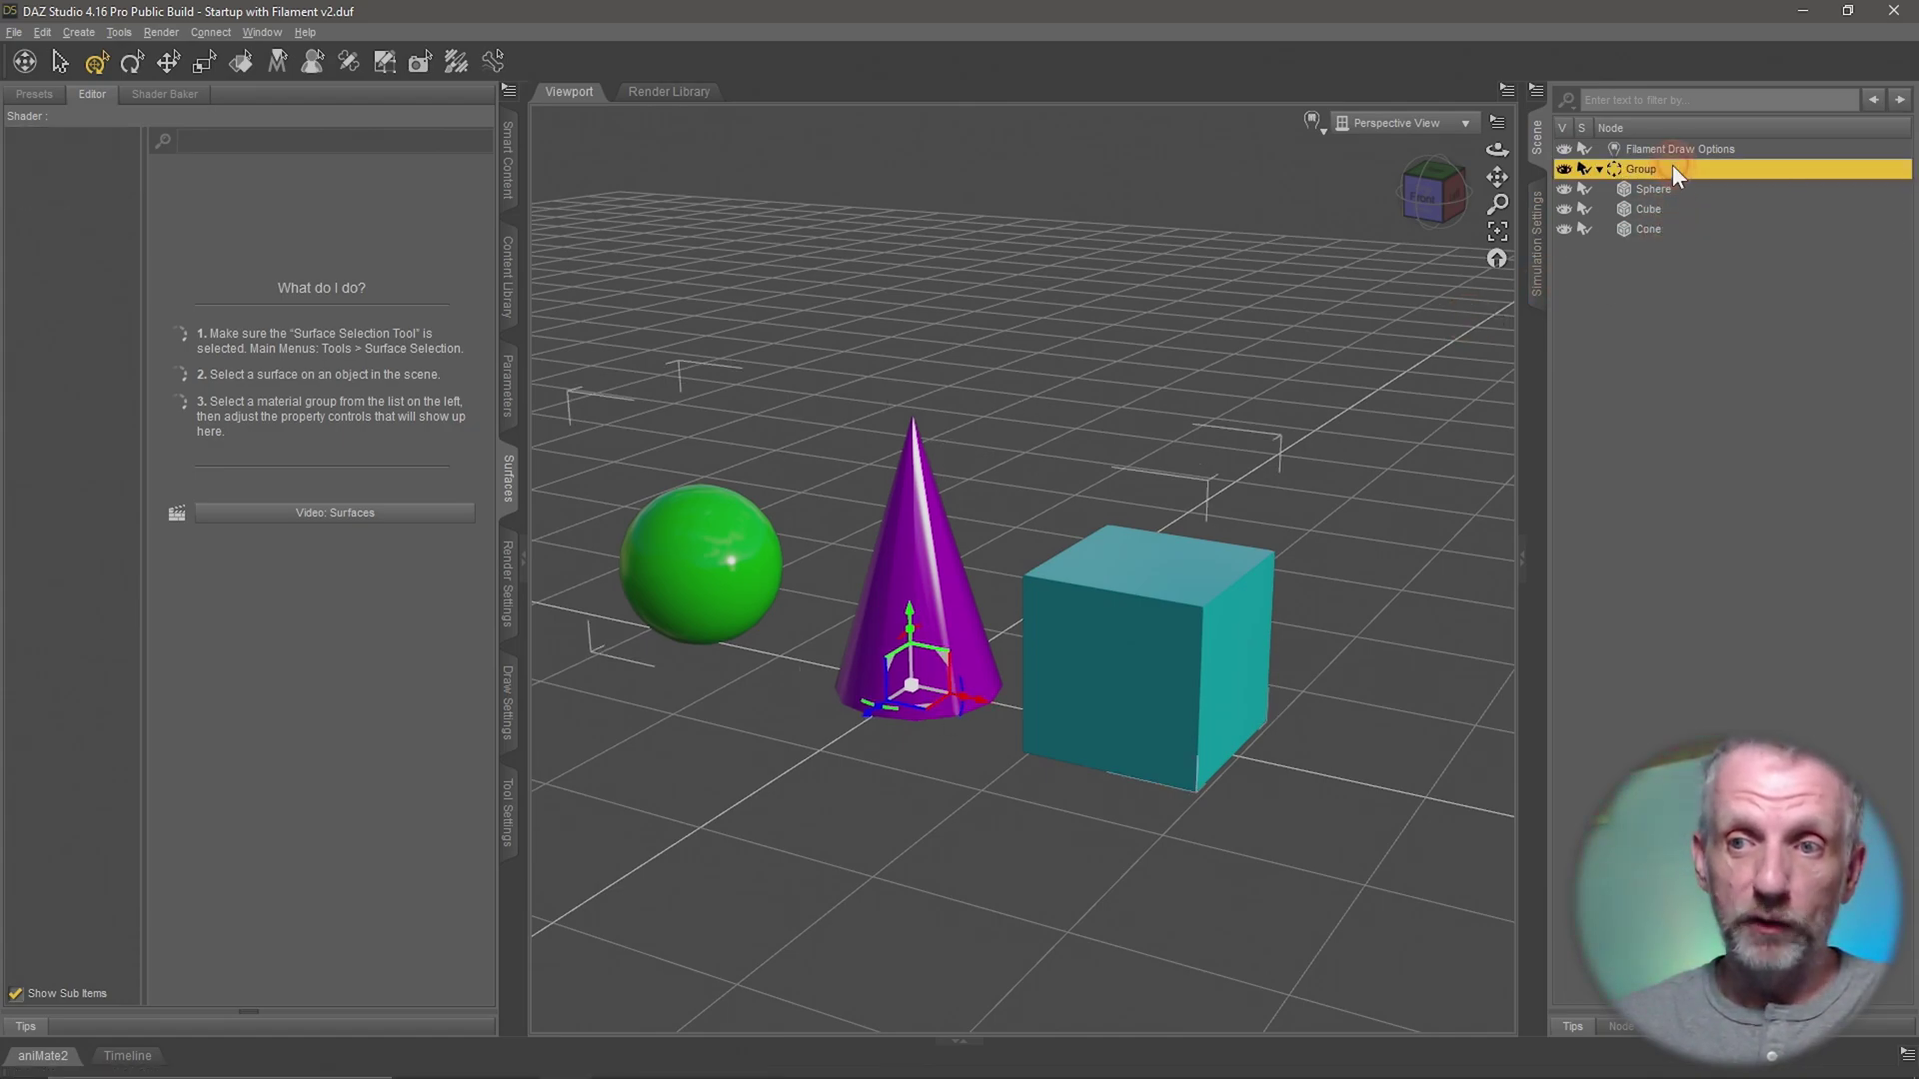
pyautogui.click(1675, 225)
pyautogui.click(1671, 168)
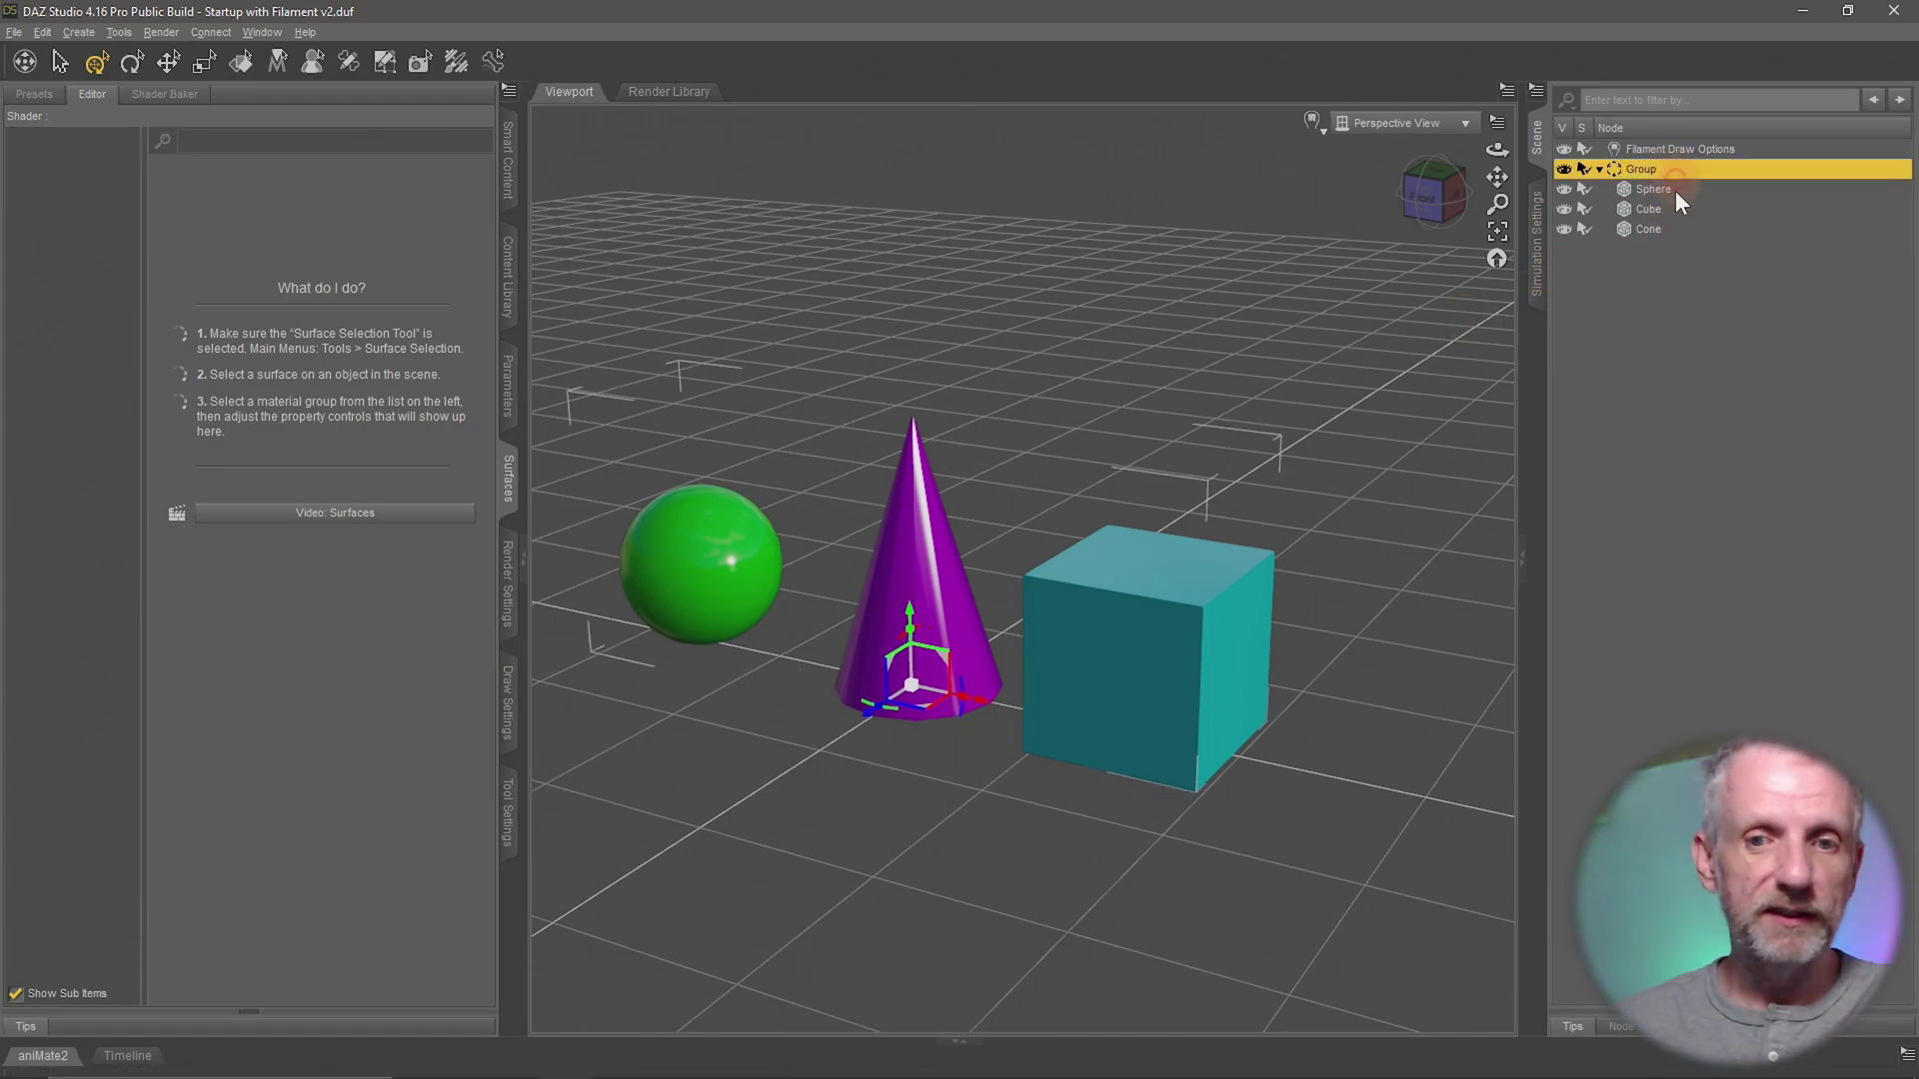
pyautogui.click(1675, 227)
pyautogui.click(1677, 168)
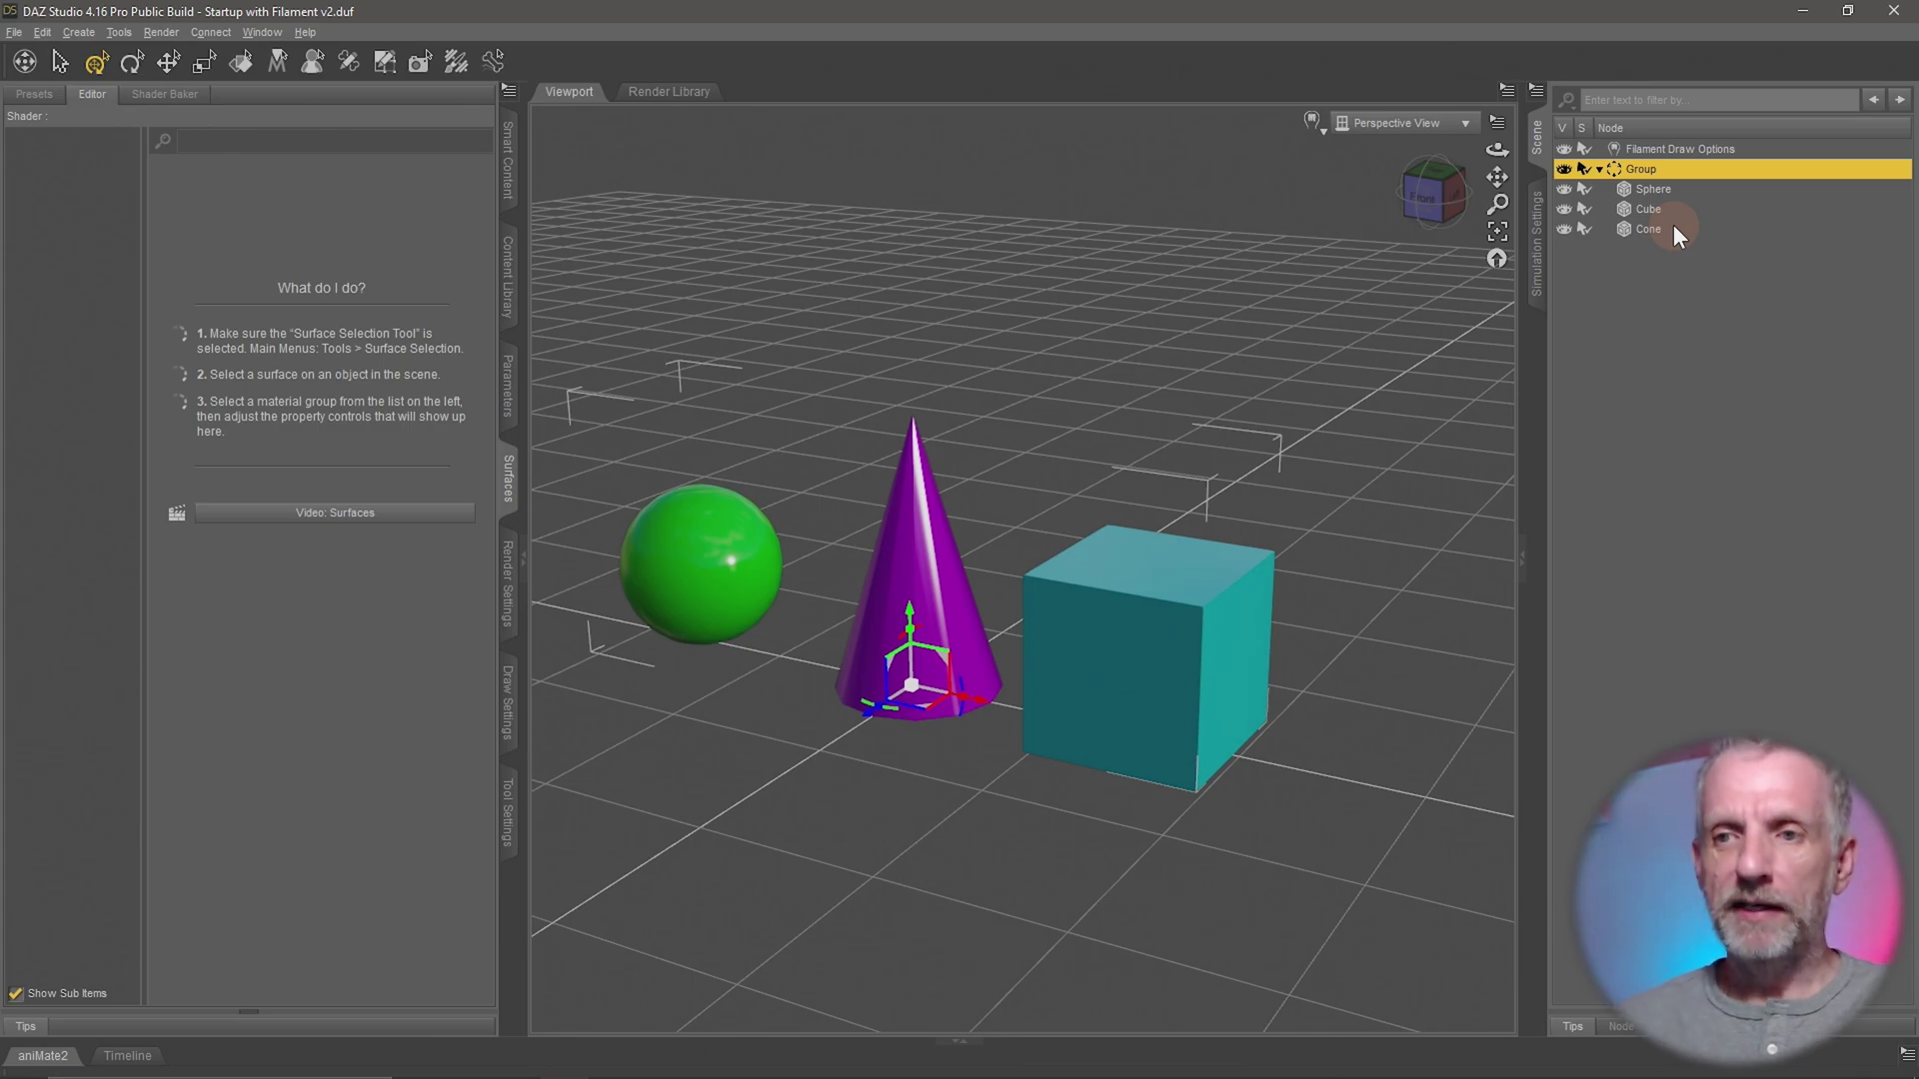
pyautogui.click(1671, 188)
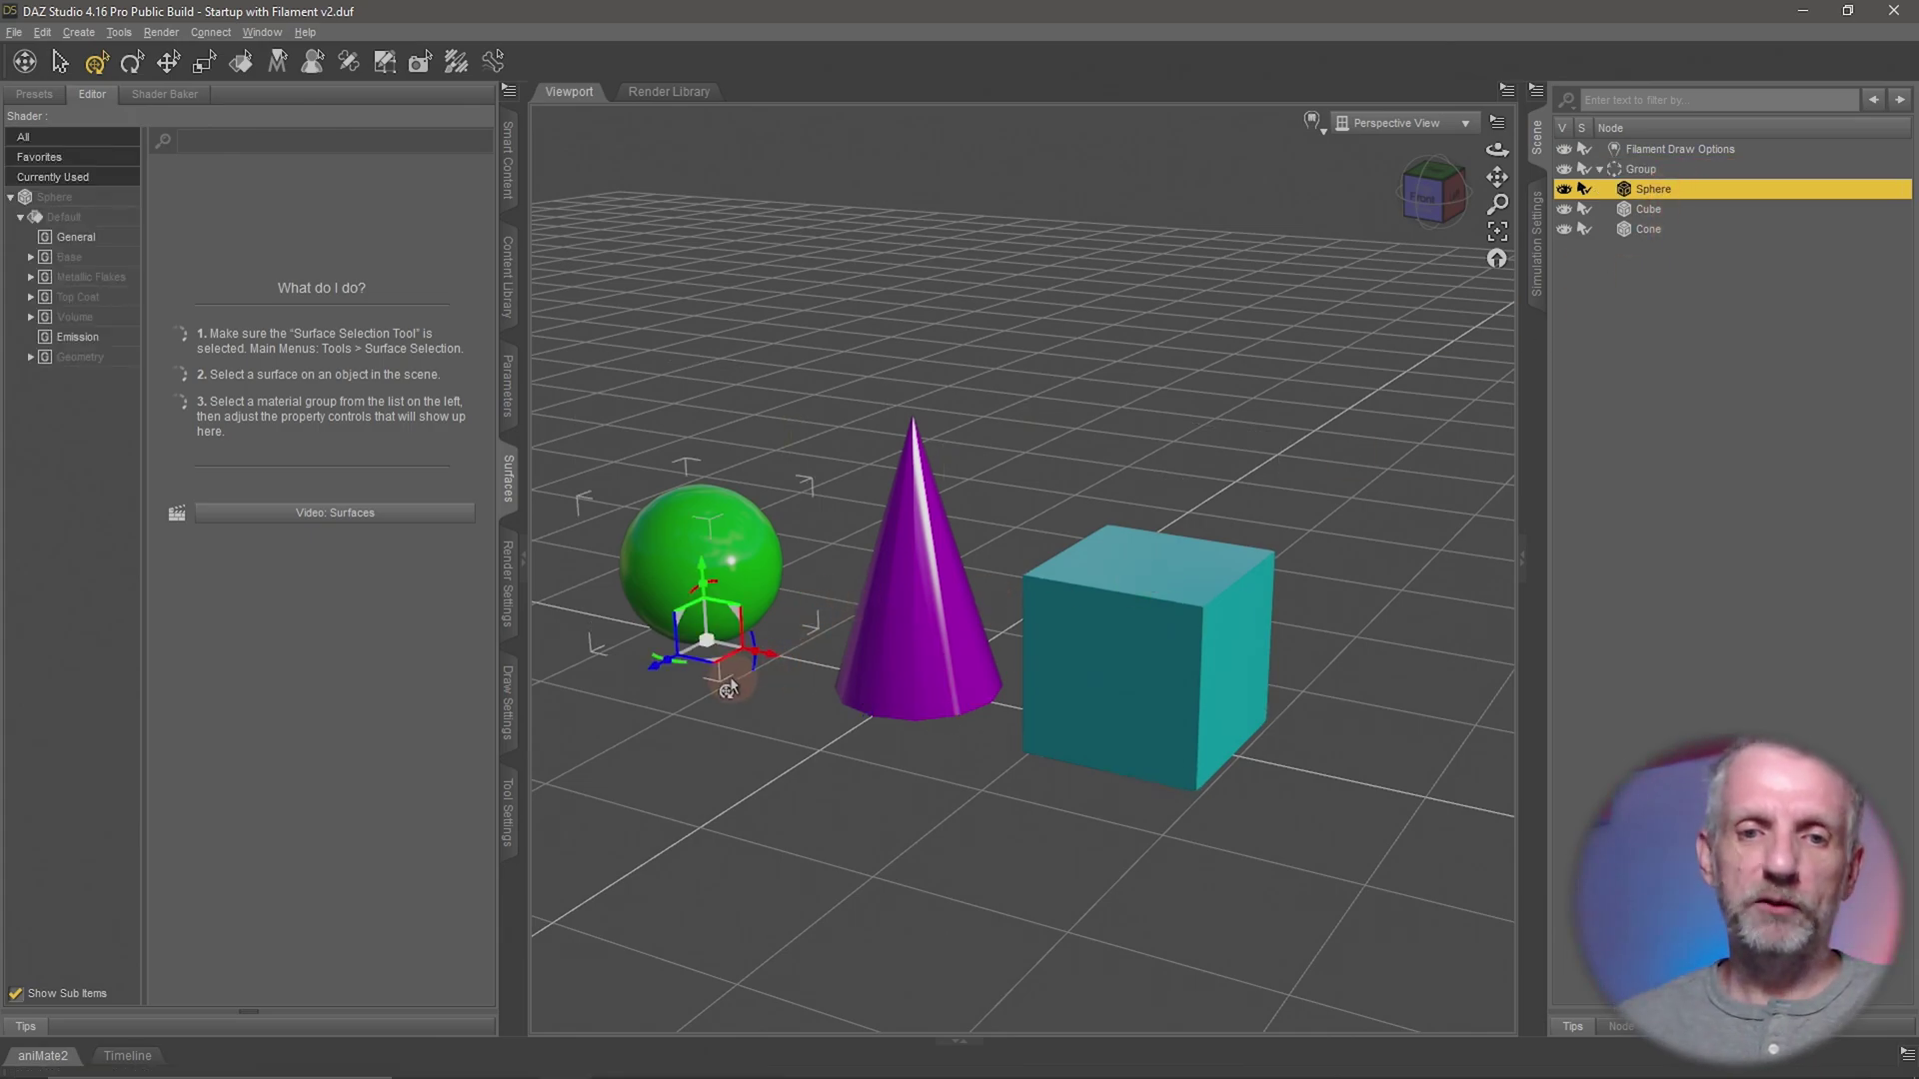
# - Drag the sphere away, the cone down-left and the cube right across the floor
pyautogui.moveTo(708, 672)
pyautogui.keyDown('alt'); pyautogui.mouseDown()
pyautogui.moveTo(693, 726)
pyautogui.moveTo(715, 696)
pyautogui.mouseUp(); pyautogui.keyUp('alt')
pyautogui.scroll(3, 751, 562)
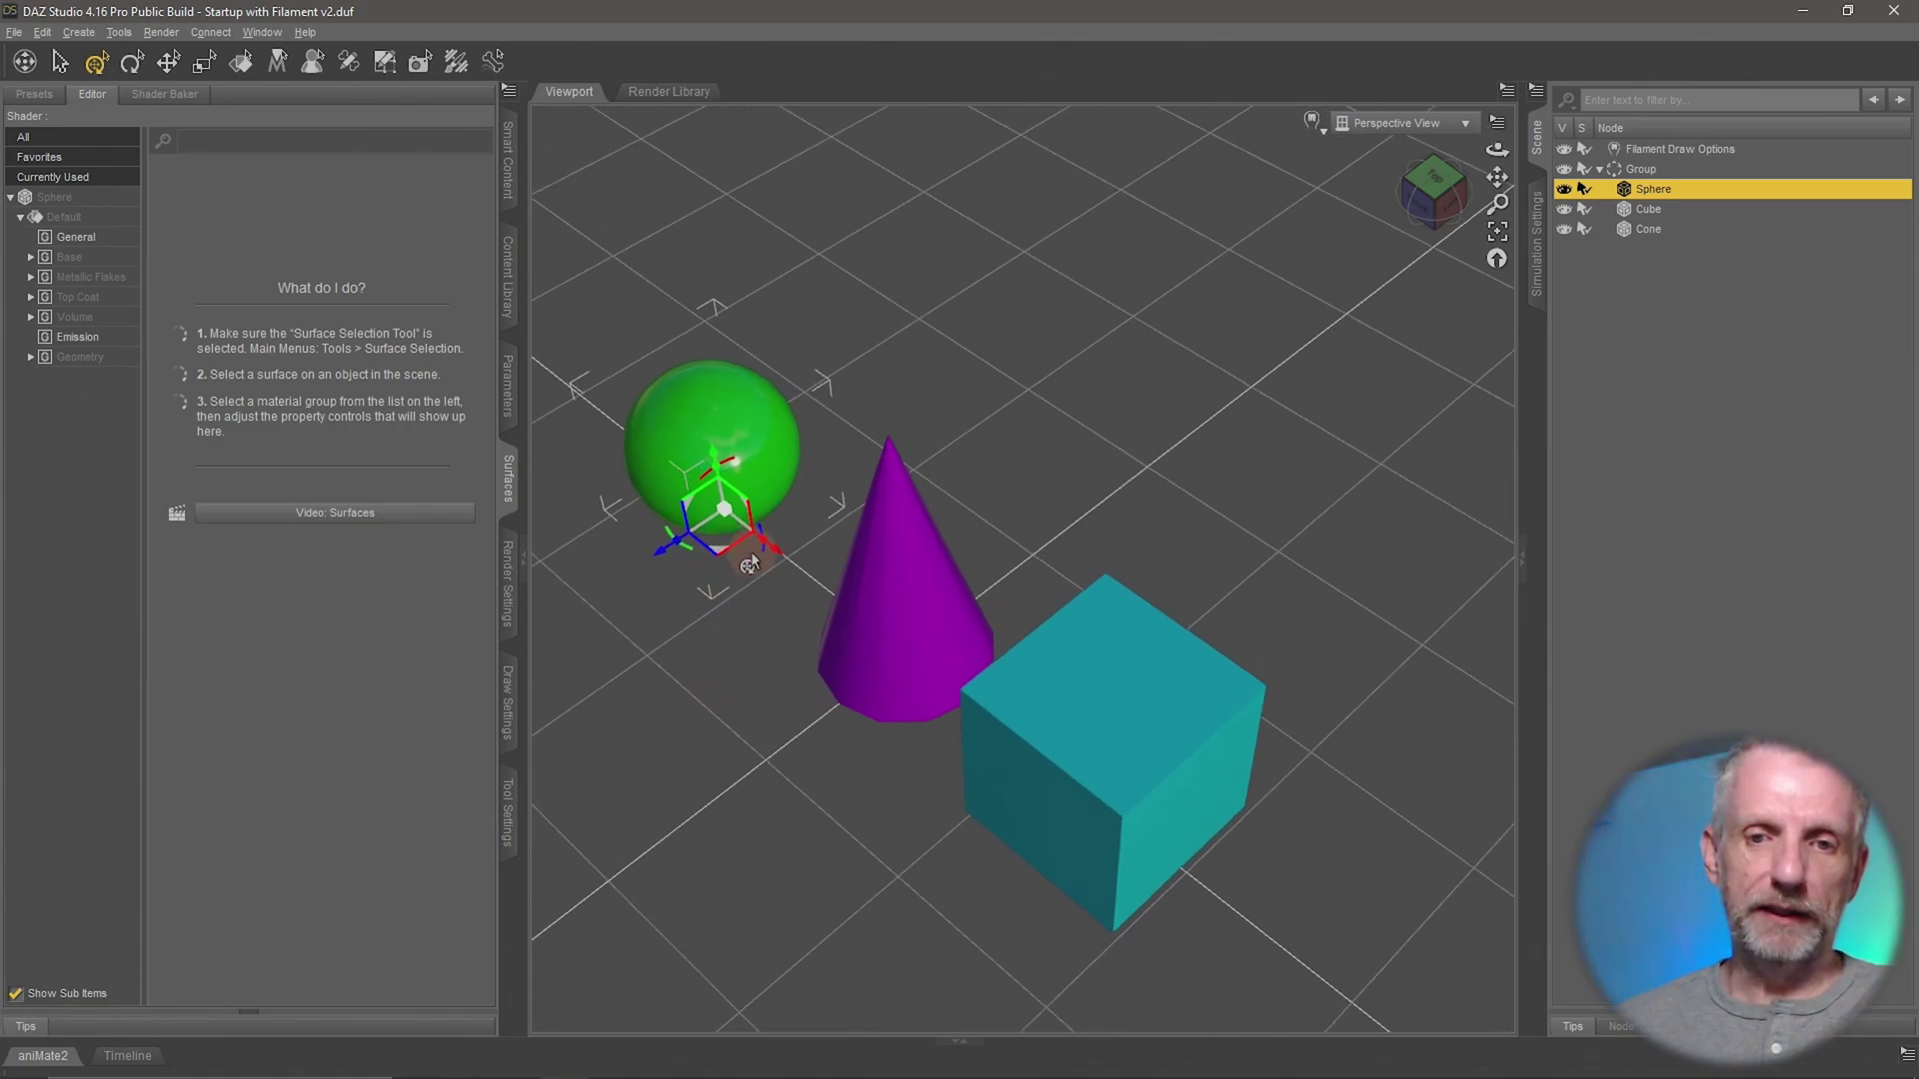
pyautogui.scroll(-6, 770, 568)
pyautogui.moveTo(789, 577); pyautogui.dragTo(915, 190)
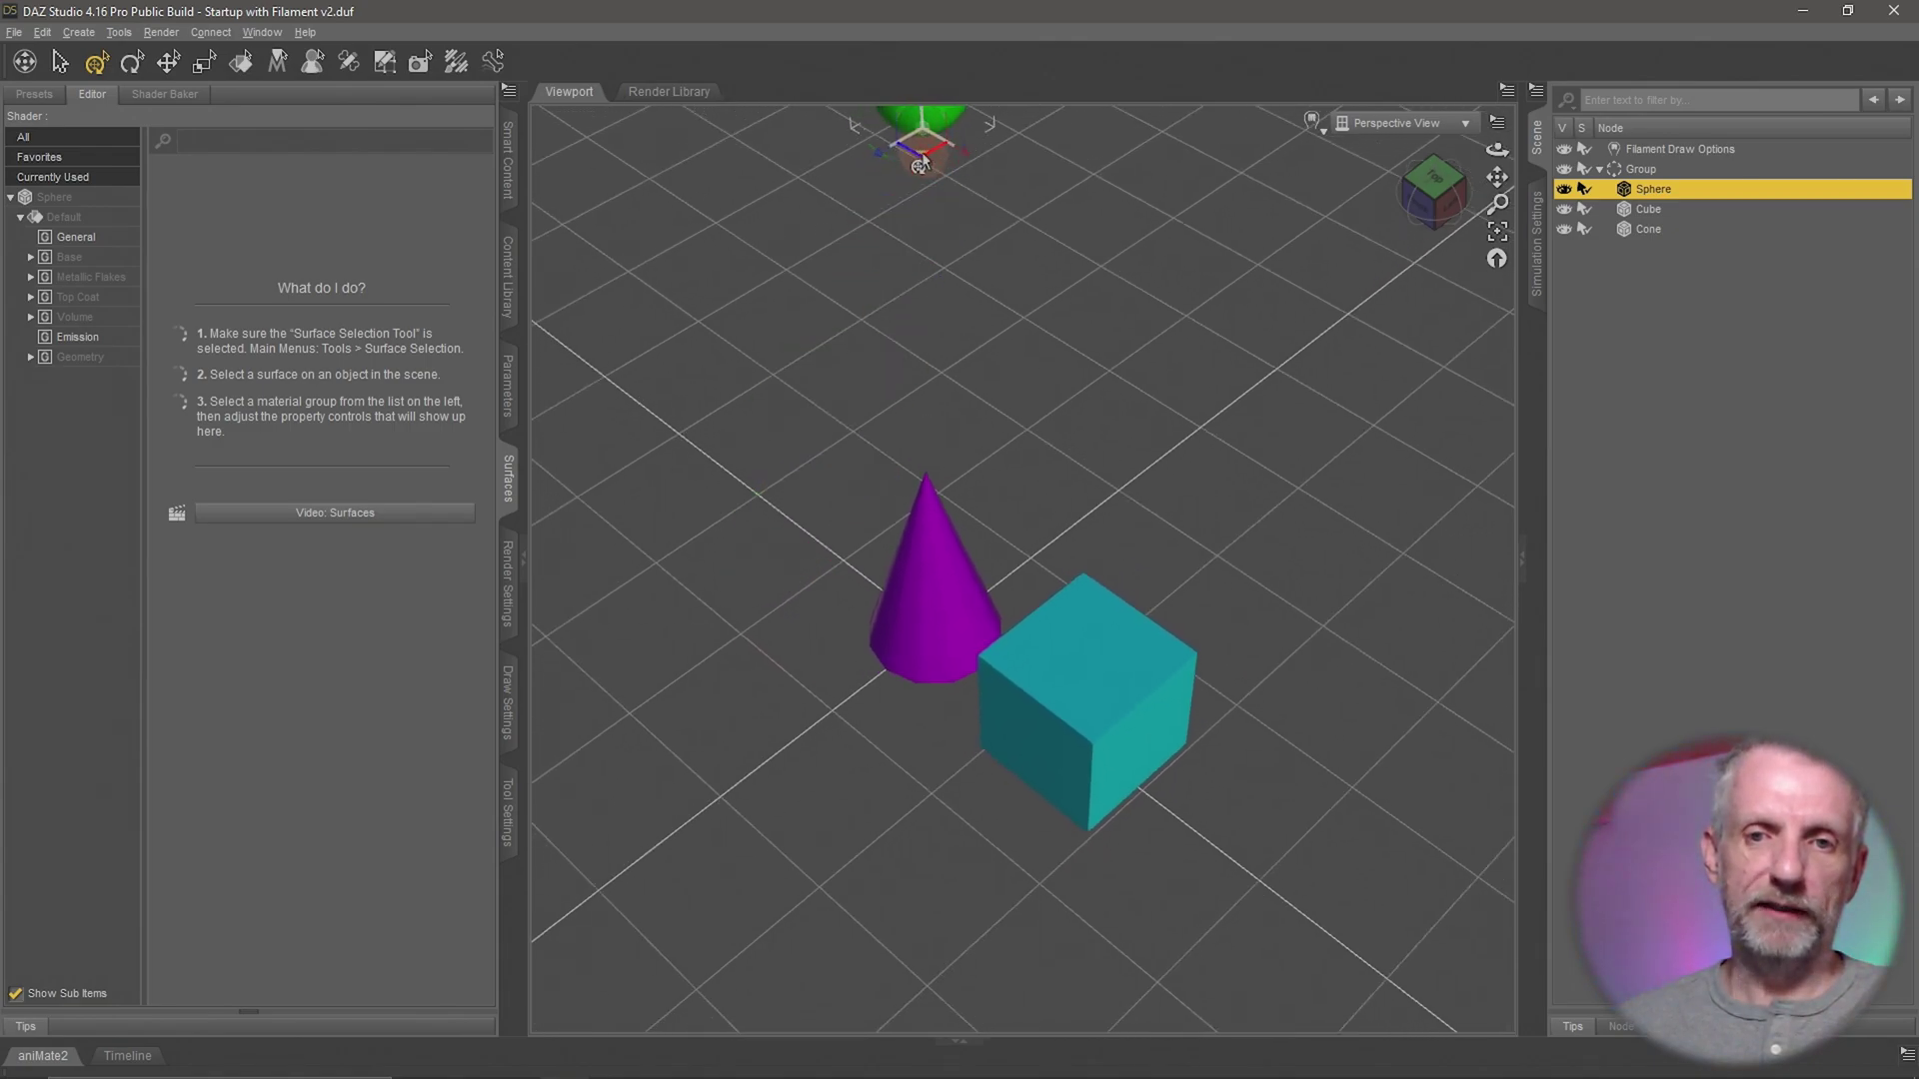
pyautogui.click(940, 597)
pyautogui.moveTo(934, 688); pyautogui.dragTo(717, 942)
pyautogui.click(1115, 808)
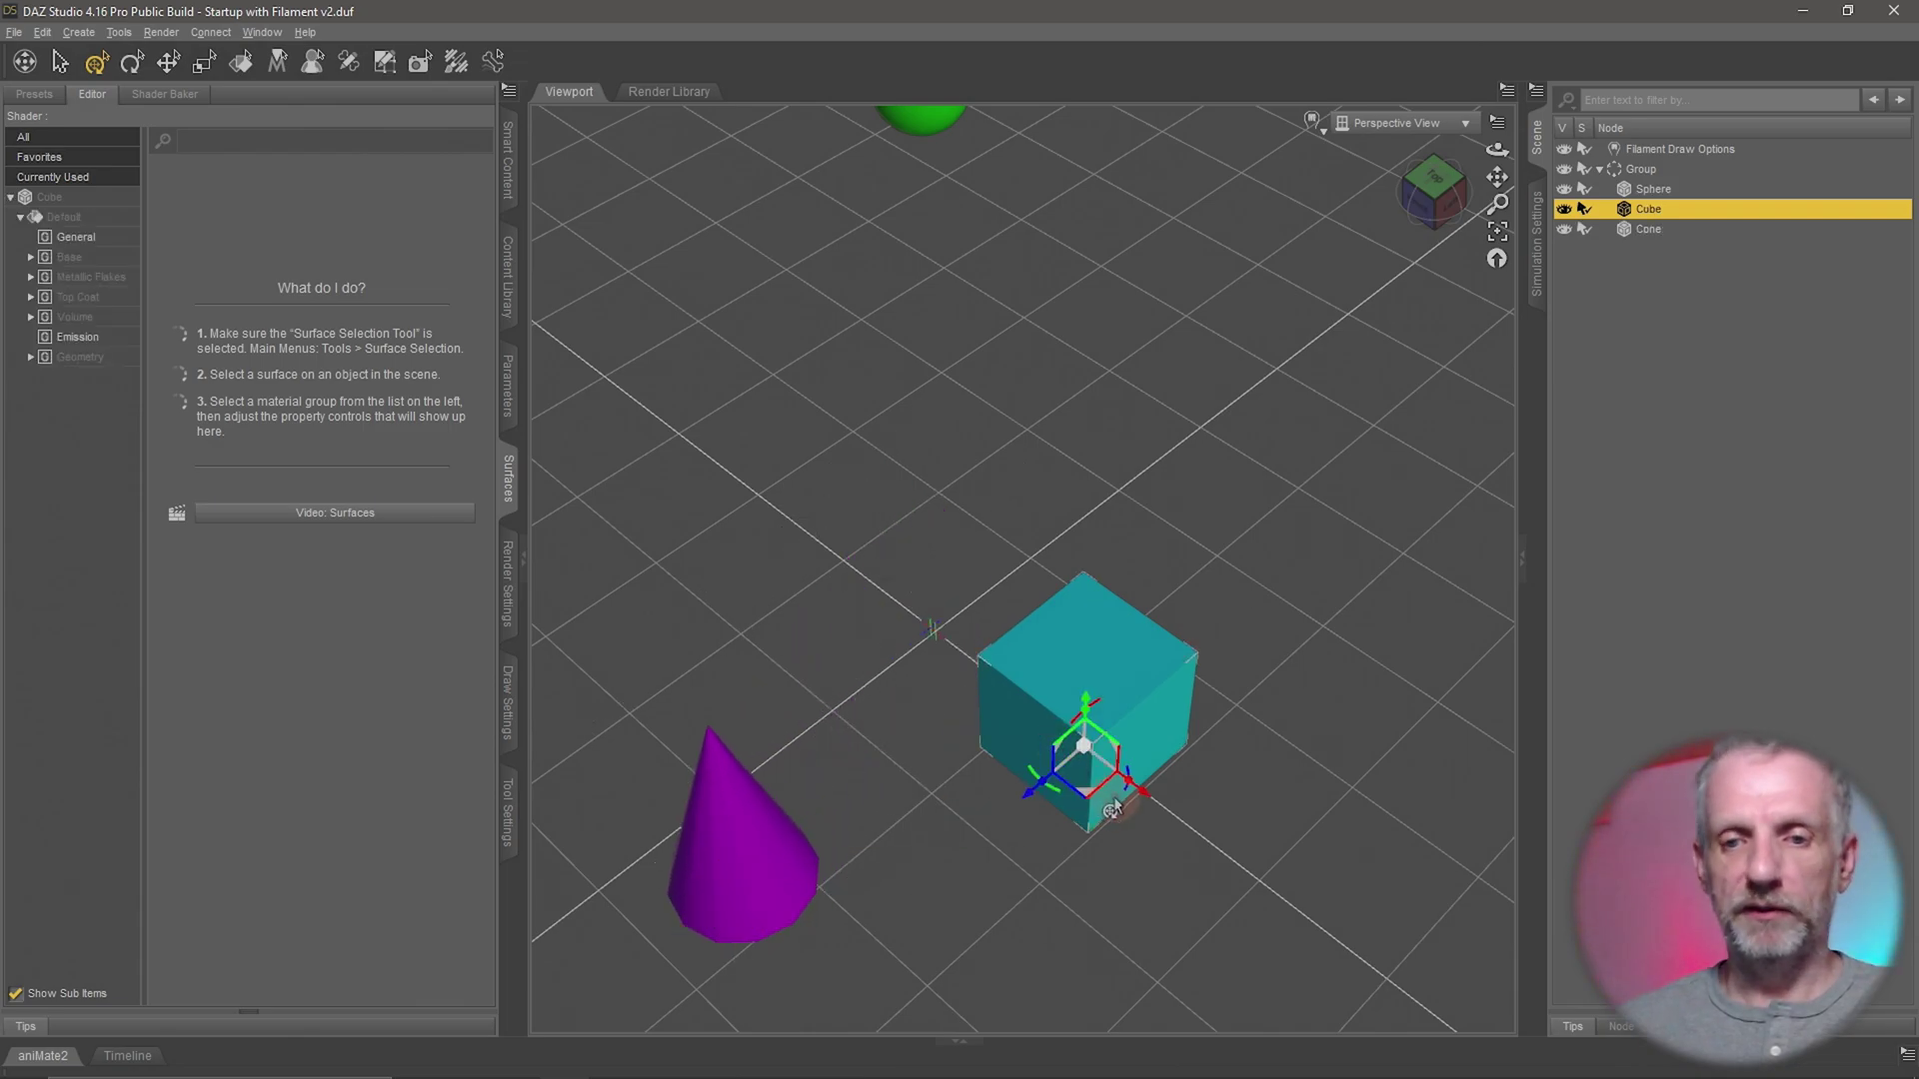
pyautogui.moveTo(1114, 807); pyautogui.dragTo(1389, 810)
# - Select the sphere, cone and cube in the viewport and orbit to inspect the spread
pyautogui.moveTo(1160, 576); pyautogui.dragTo(1157, 581, button='middle')
pyautogui.click(762, 279)
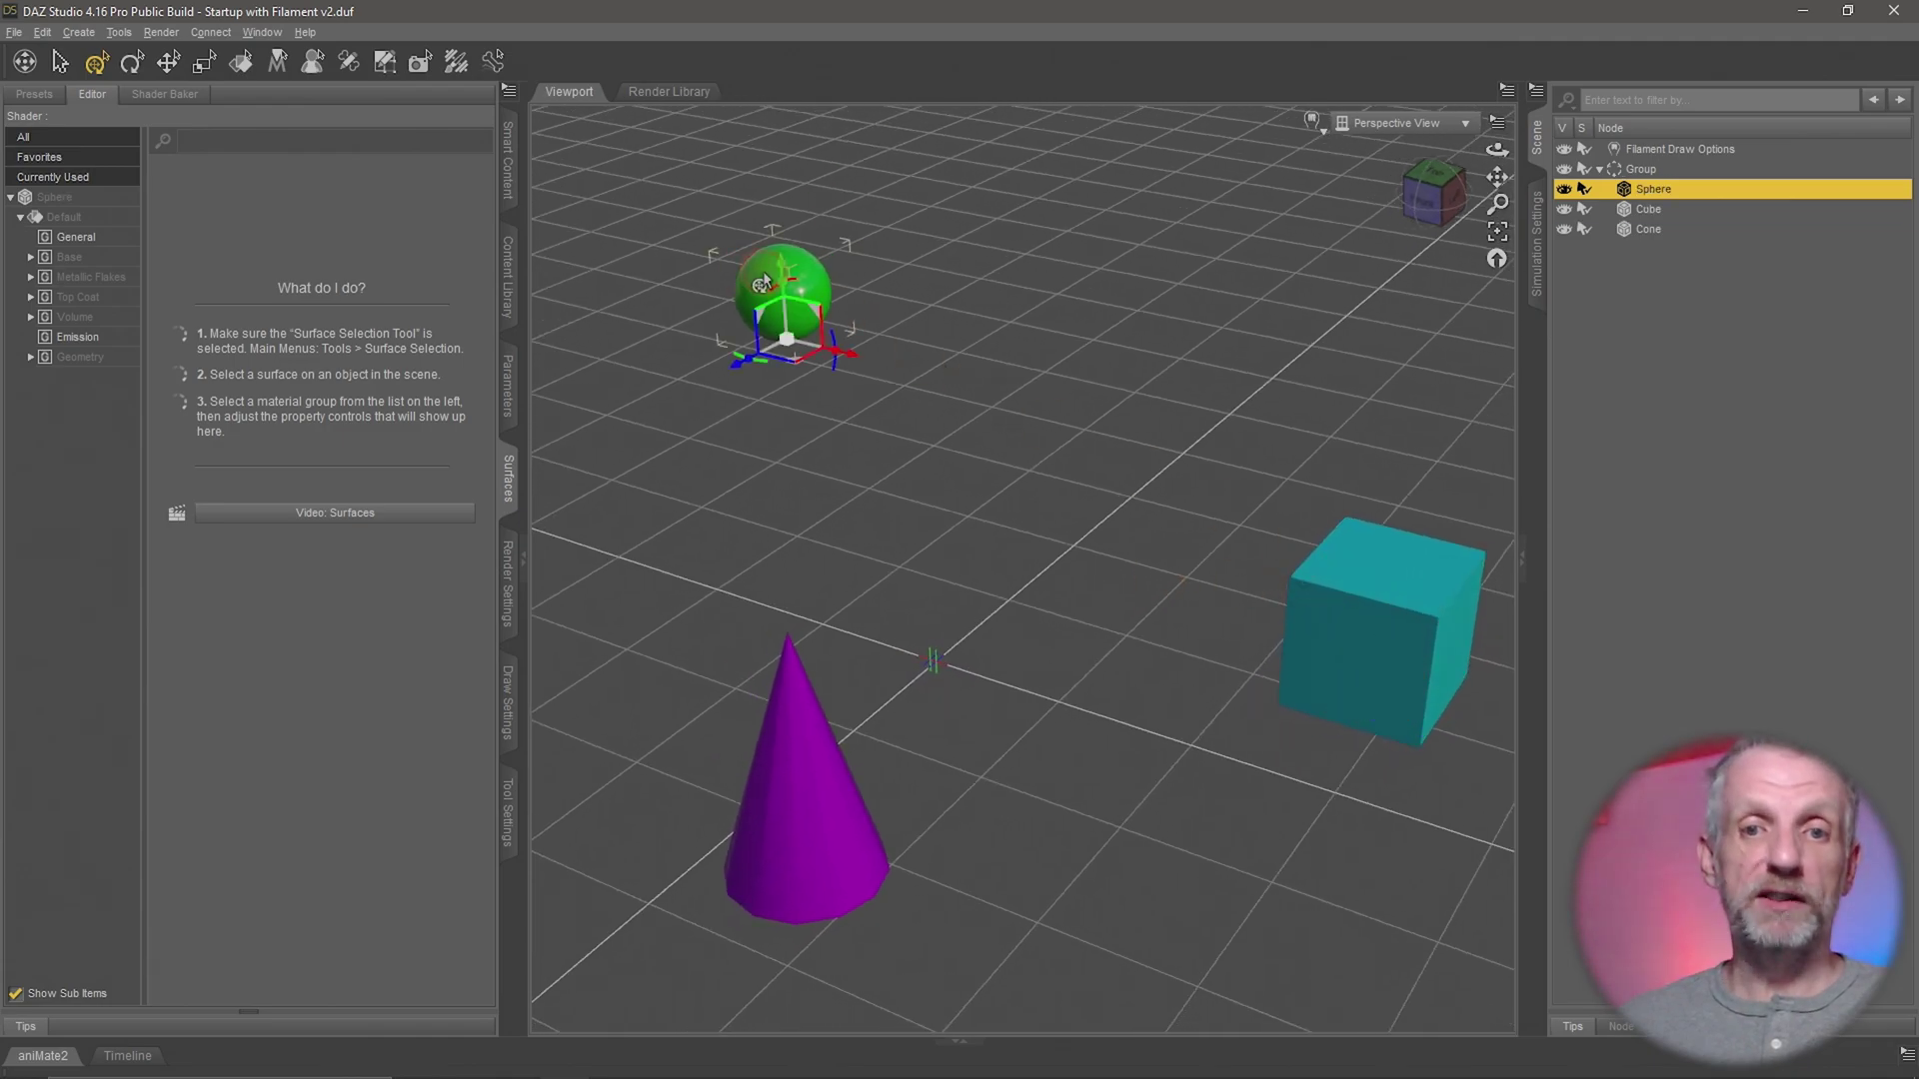
pyautogui.click(795, 745)
pyautogui.click(1372, 674)
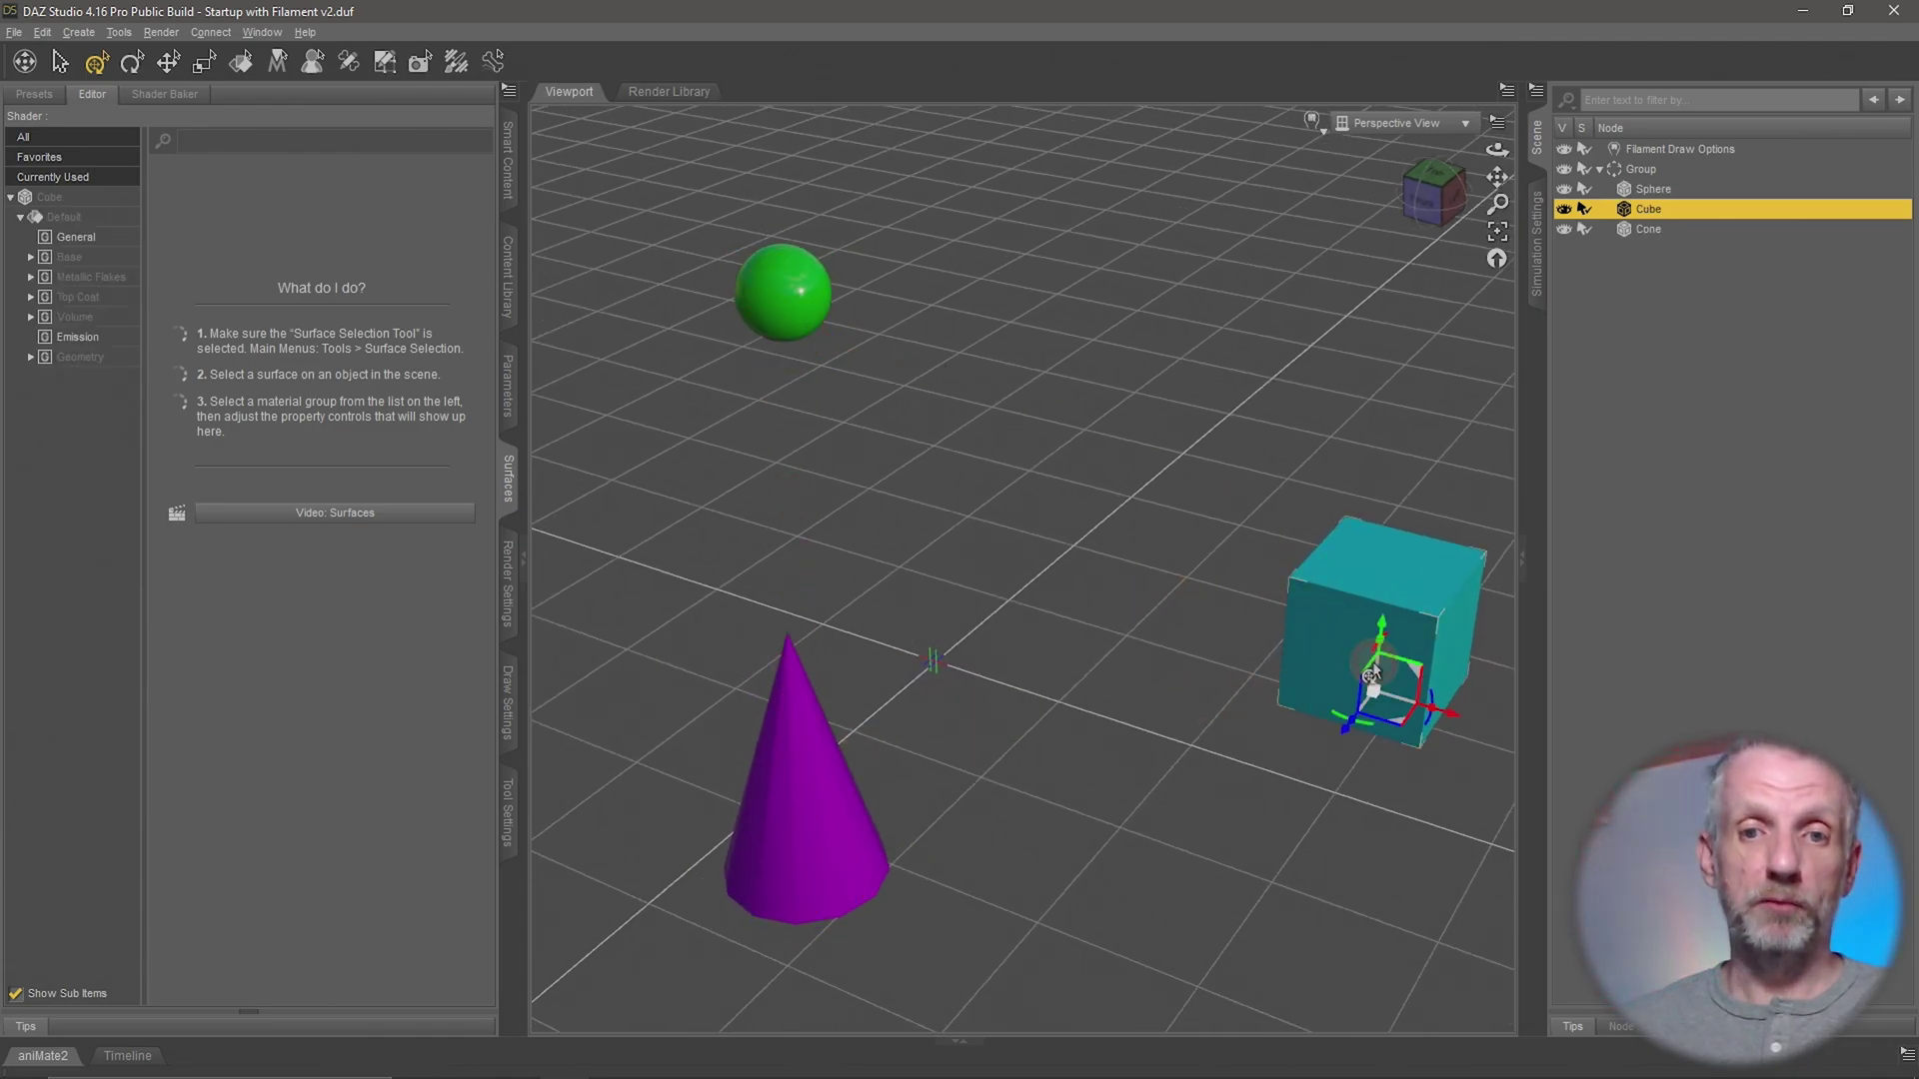
pyautogui.click(782, 290)
pyautogui.click(820, 796)
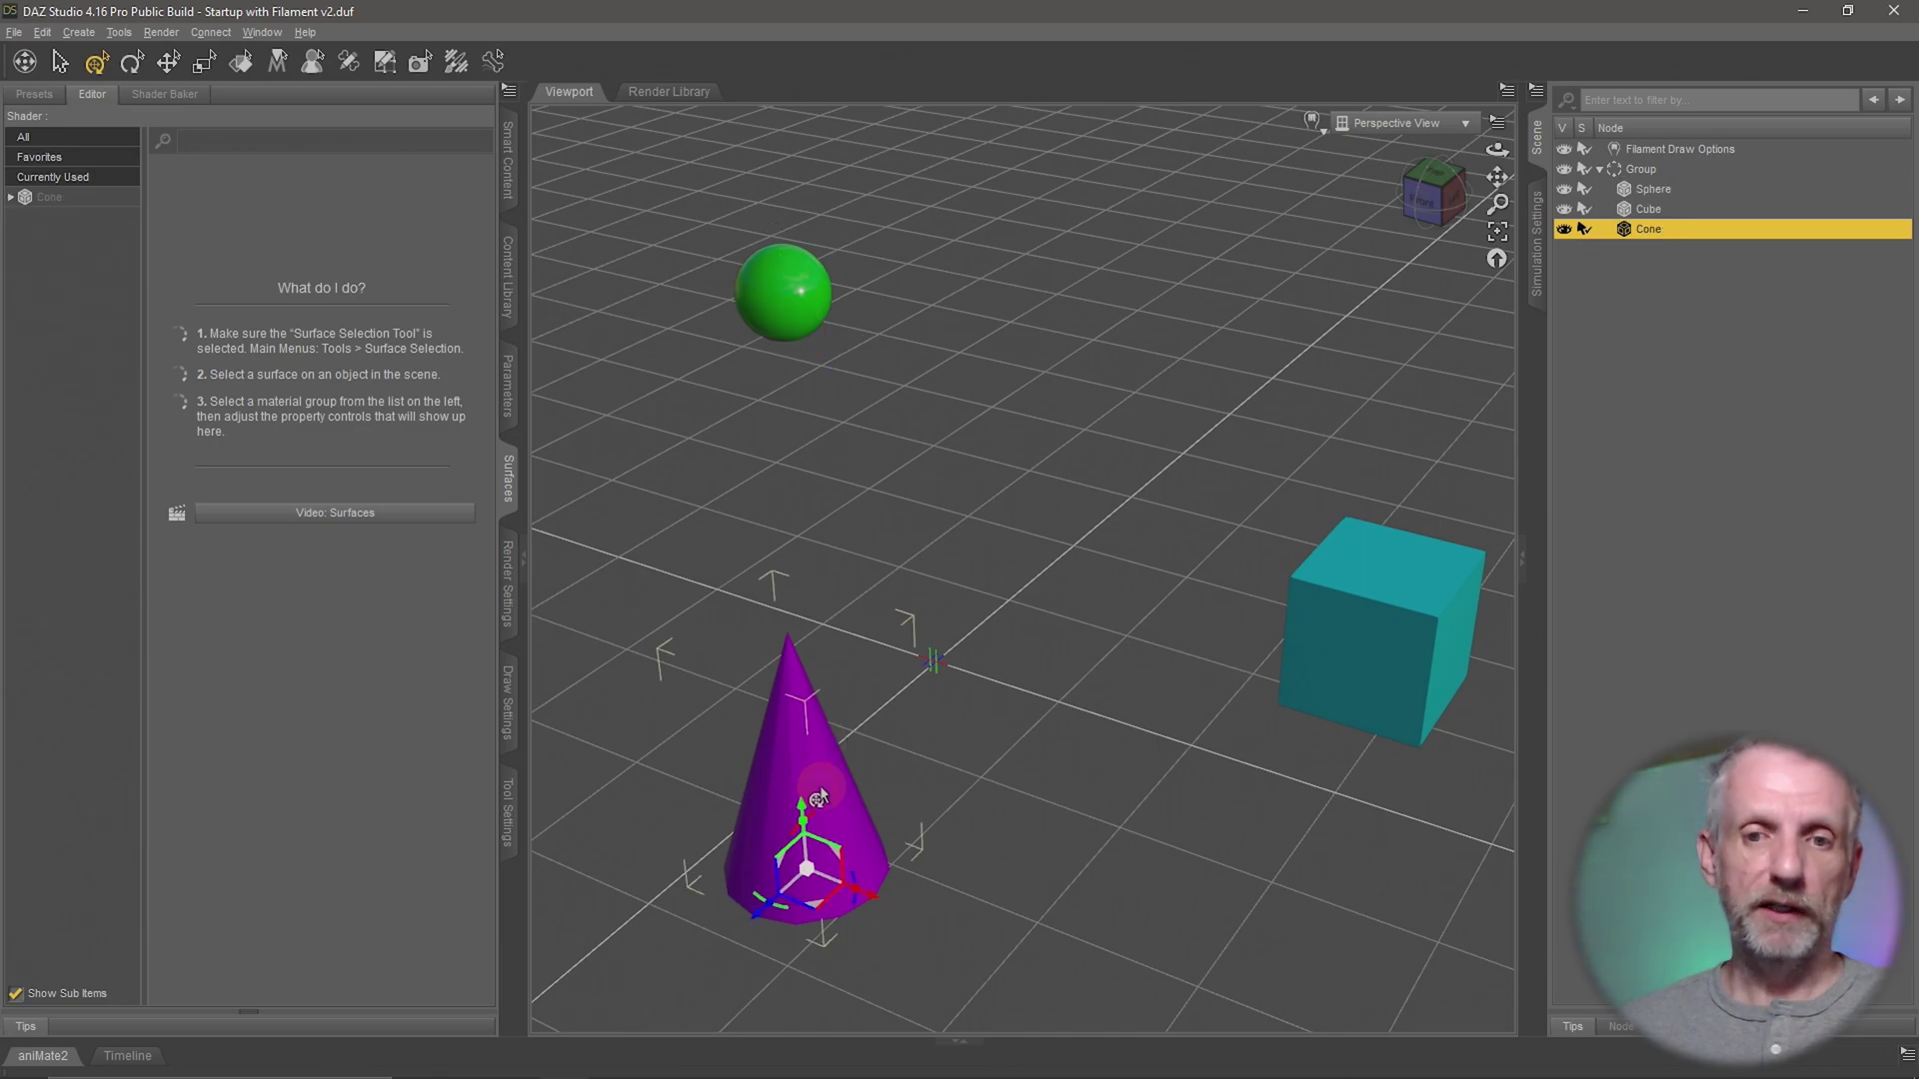
pyautogui.keyDown('alt'); pyautogui.moveTo(897, 631); pyautogui.dragTo(897, 629); pyautogui.keyUp('alt')
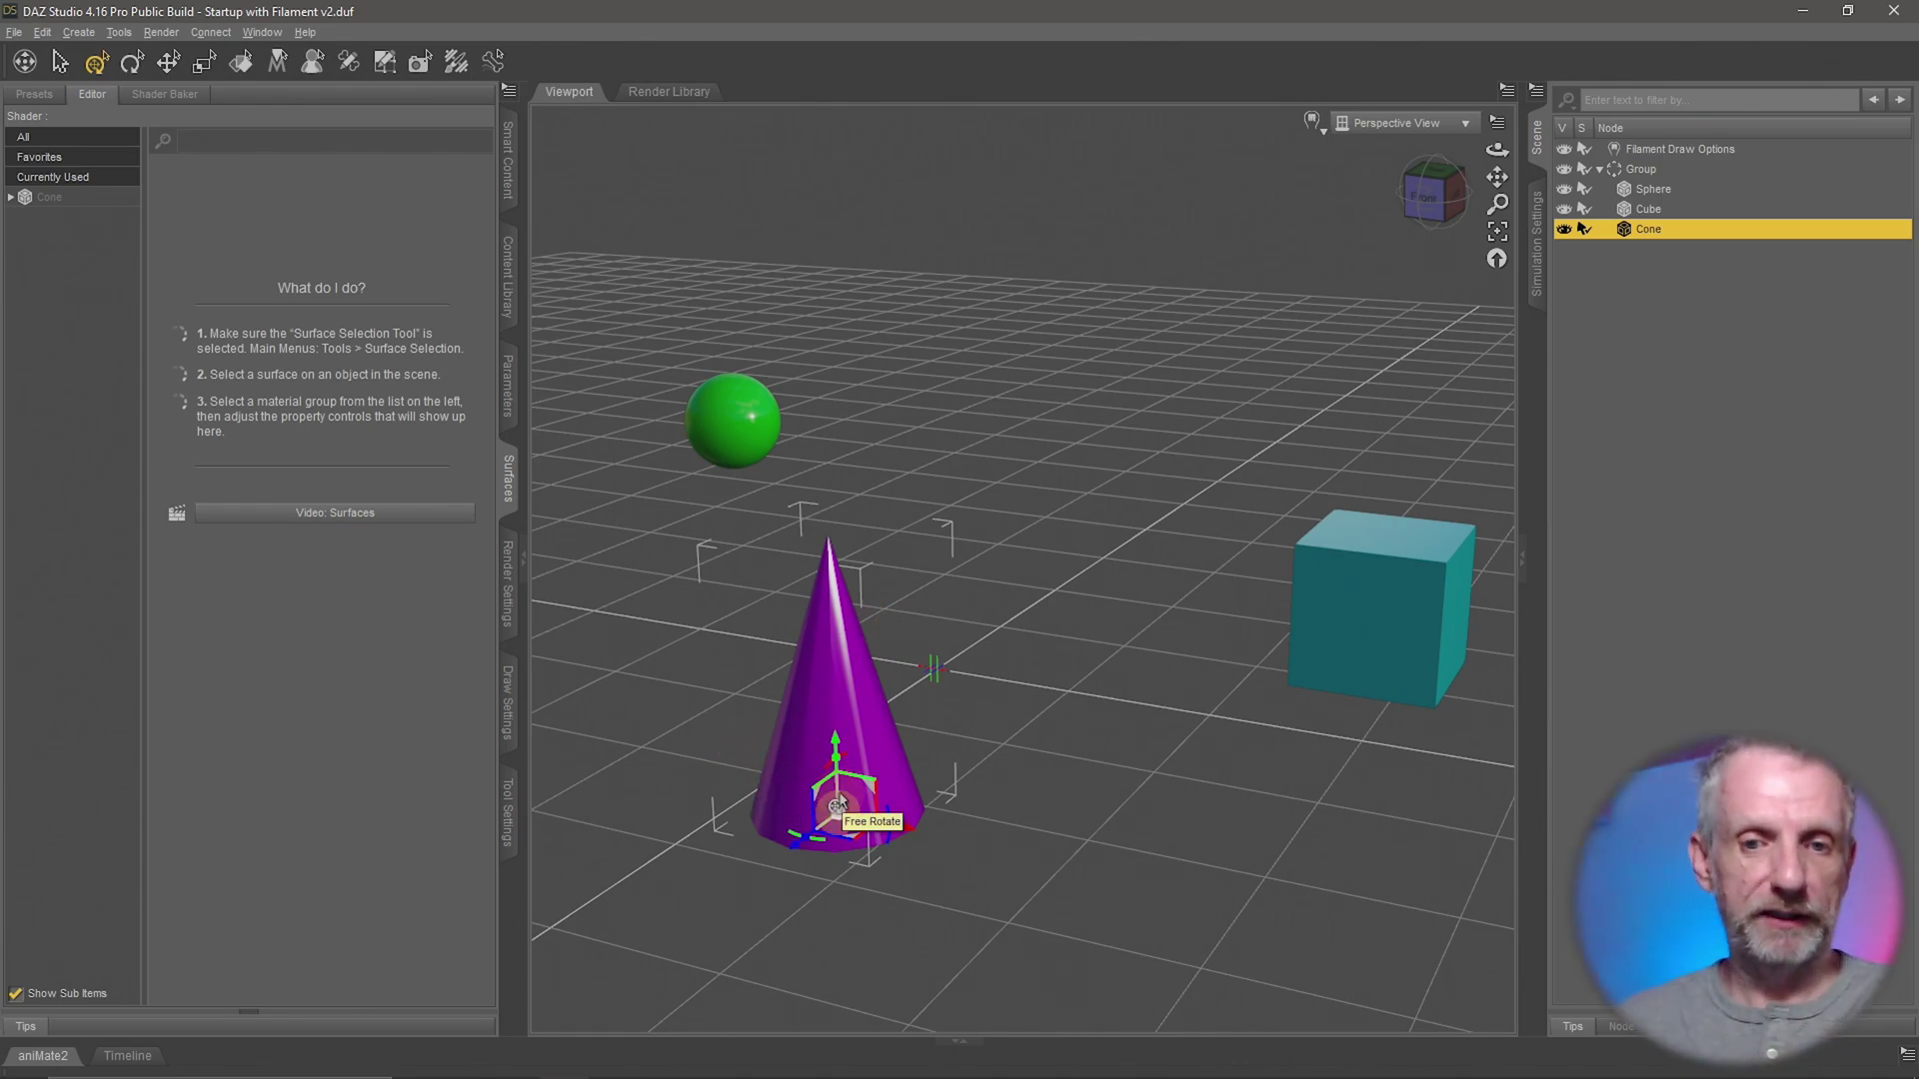
pyautogui.moveTo(883, 763); pyautogui.dragTo(875, 700, button='middle')
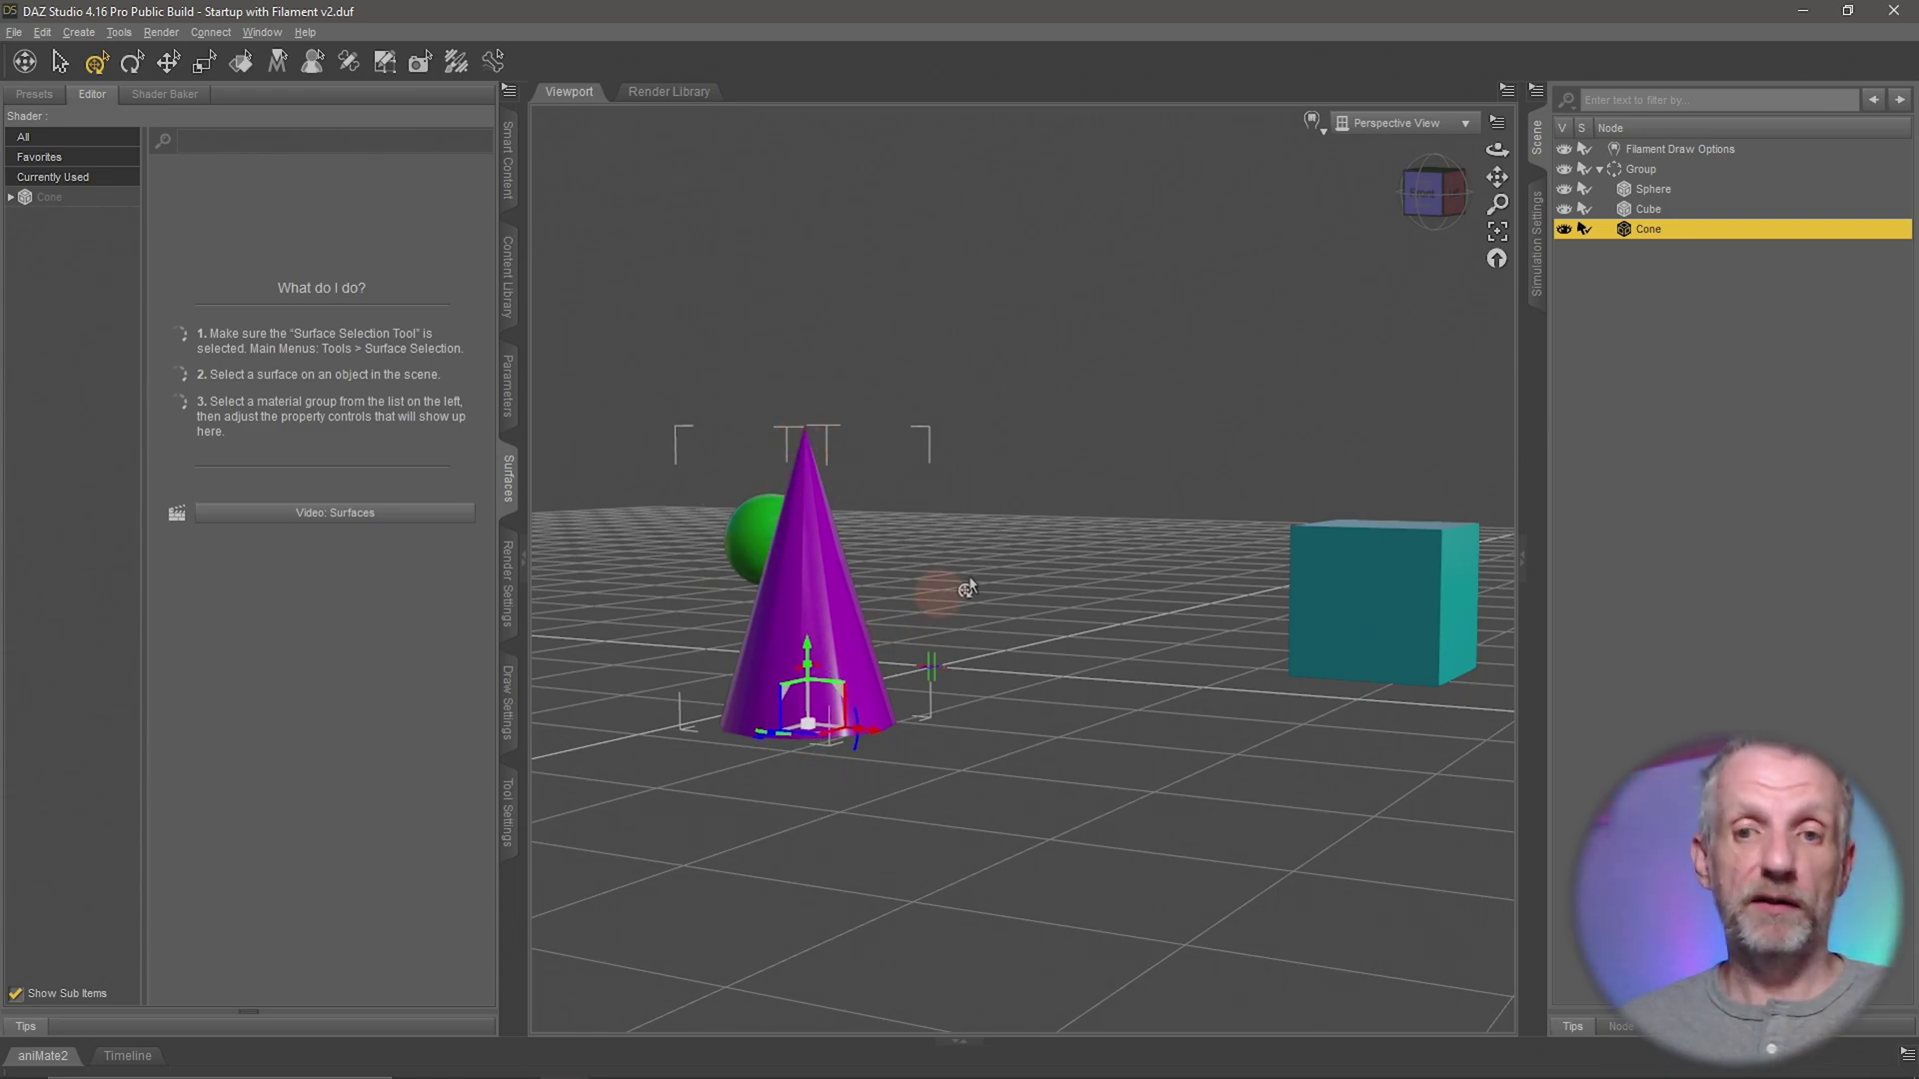
pyautogui.keyDown('alt'); pyautogui.moveTo(1078, 488); pyautogui.dragTo(1076, 466); pyautogui.keyUp('alt')
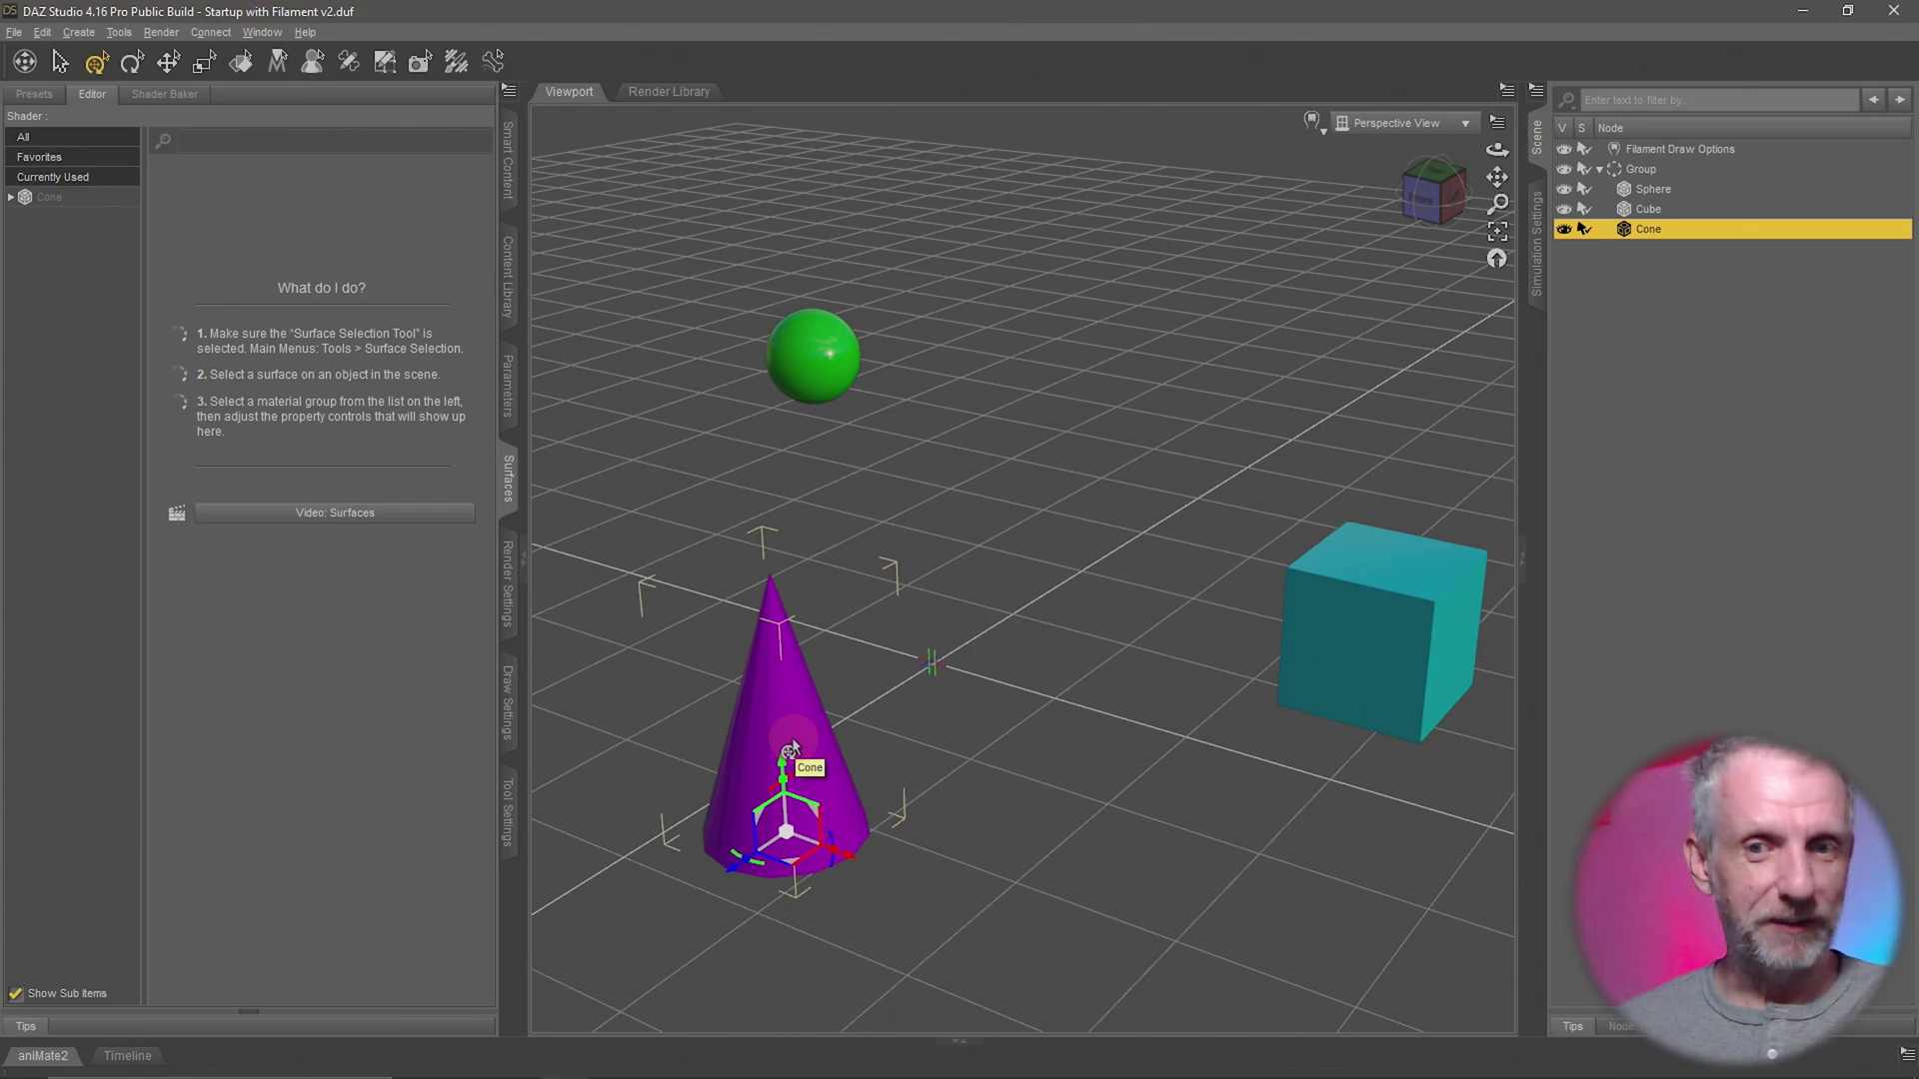
pyautogui.keyDown('alt'); pyautogui.moveTo(920, 740); pyautogui.dragTo(1255, 462); pyautogui.keyUp('alt')
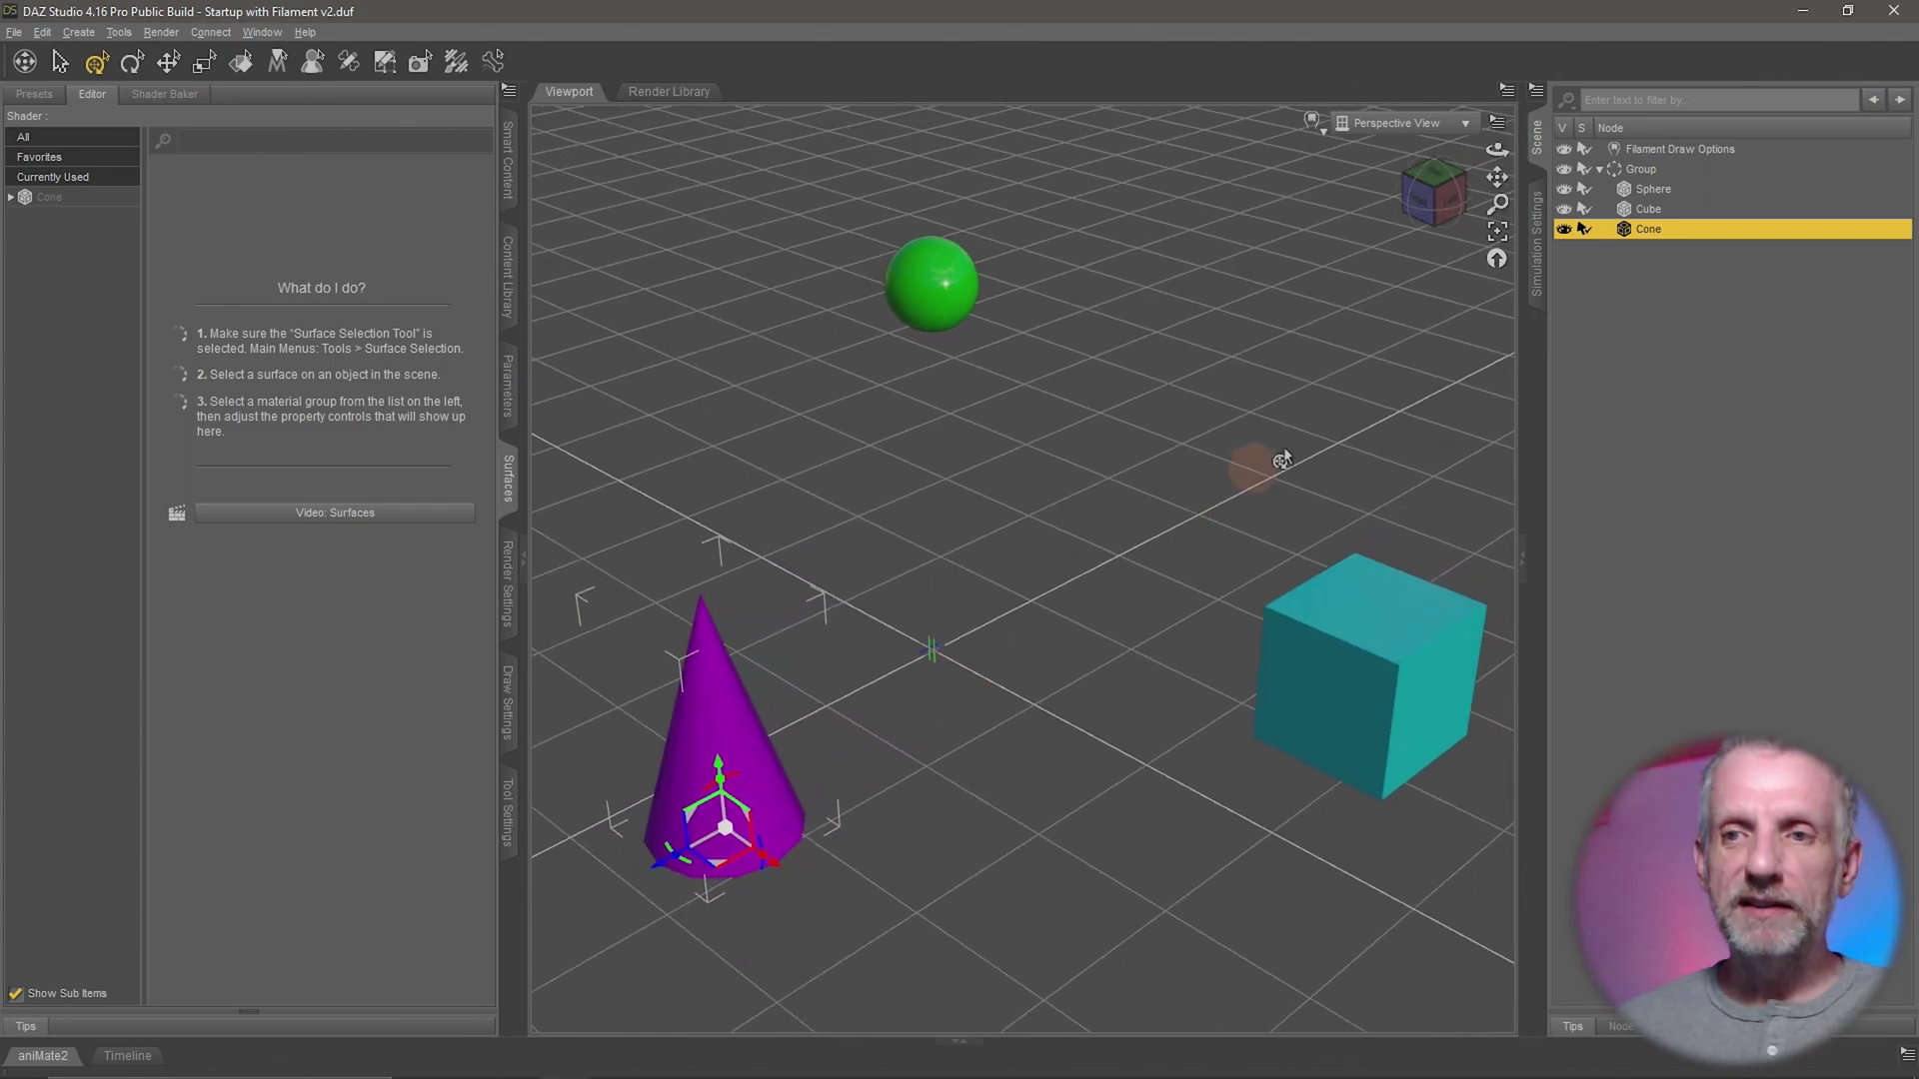
# - Select the Group node, orbit around it, and undo the moves and grouping with Ctrl+Z
pyautogui.click(1663, 168)
pyautogui.keyDown('alt'); pyautogui.moveTo(1032, 598); pyautogui.dragTo(1021, 630); pyautogui.keyUp('alt')
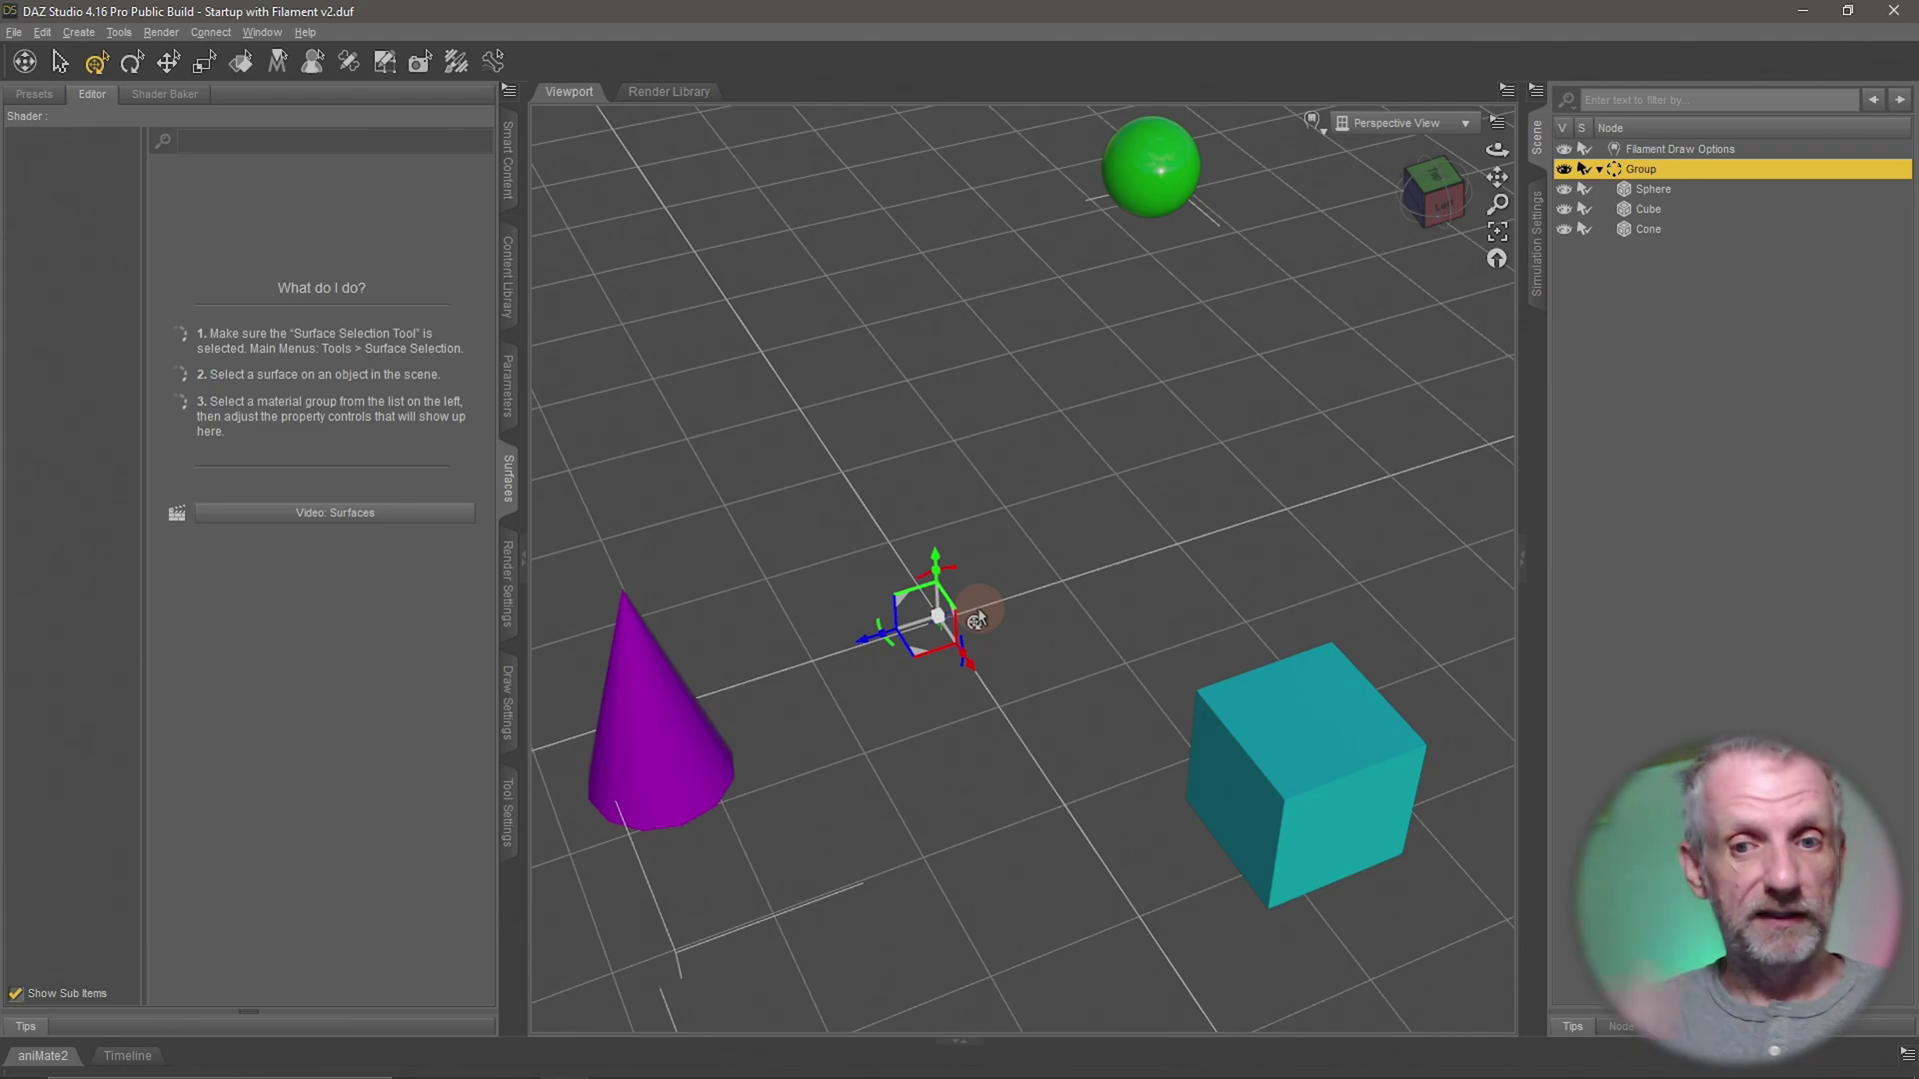
pyautogui.keyDown('alt'); pyautogui.moveTo(952, 723); pyautogui.dragTo(950, 733); pyautogui.keyUp('alt')
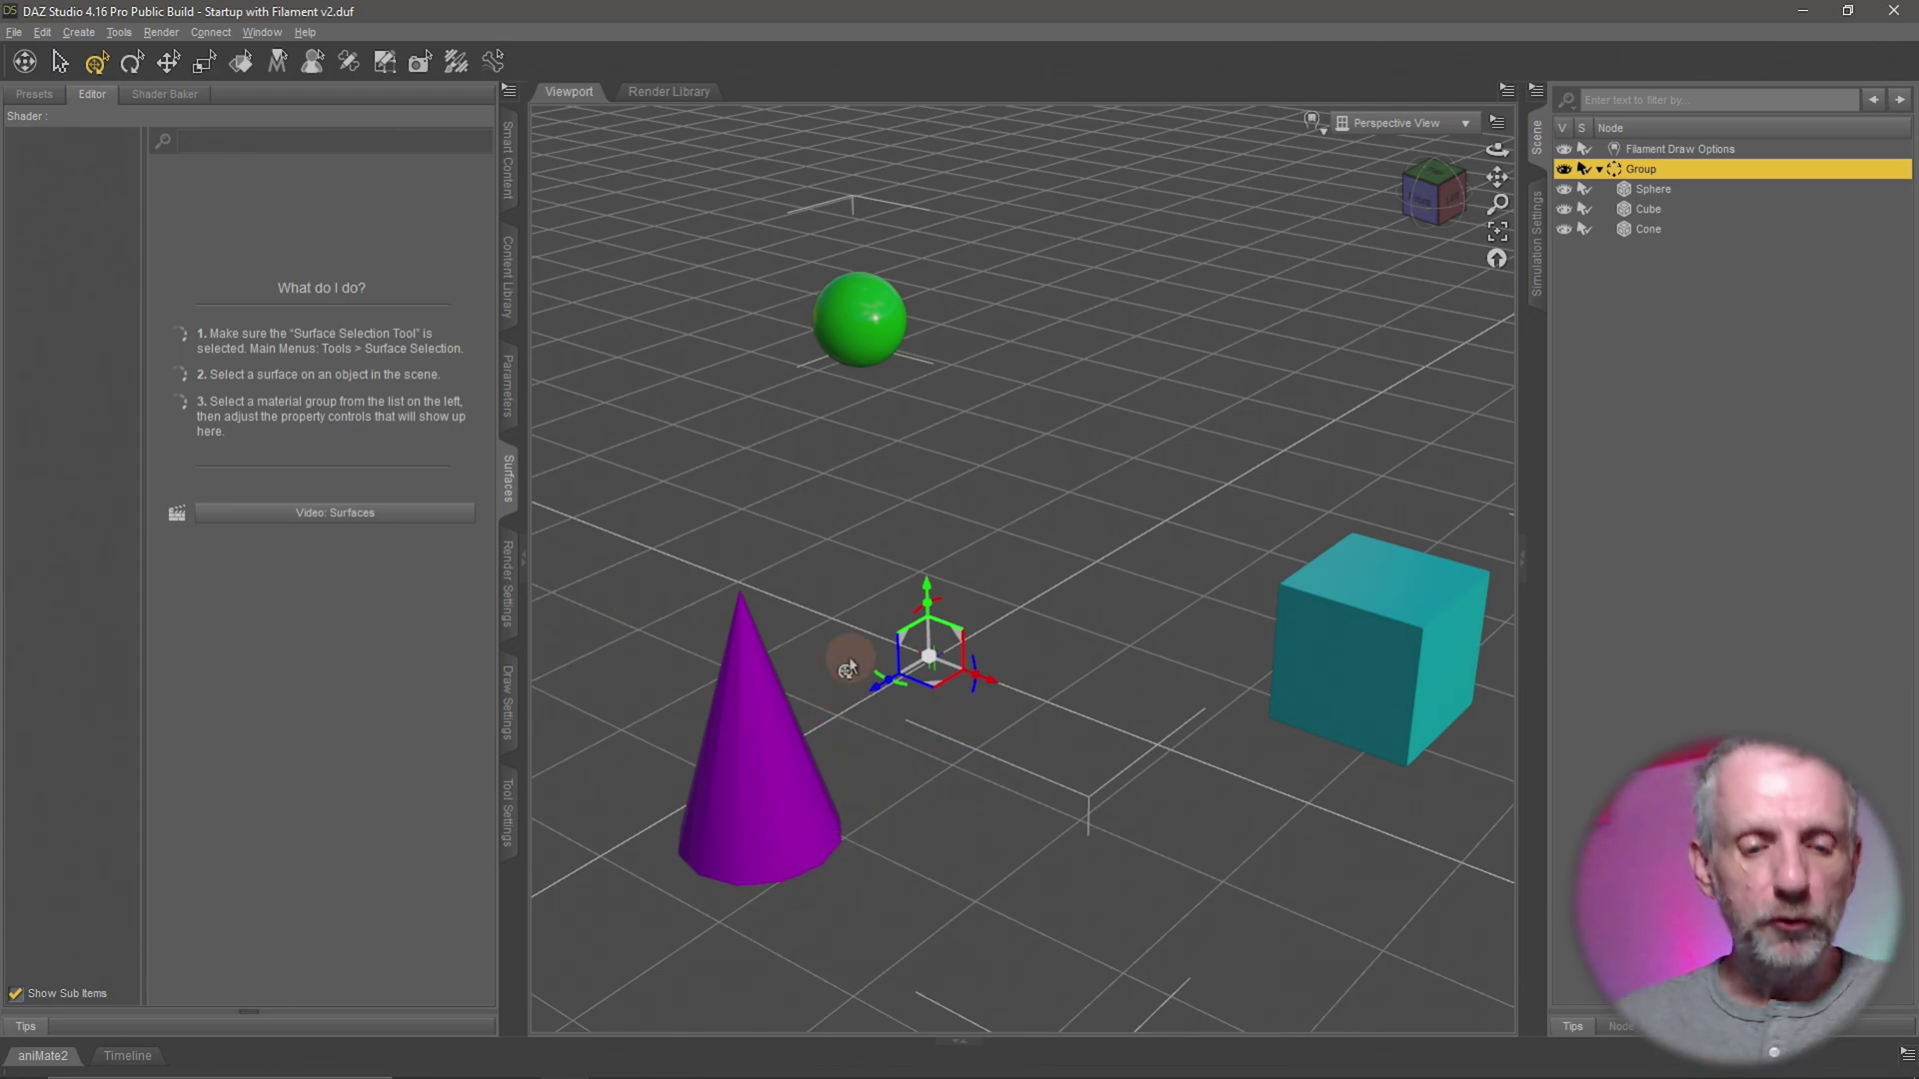
pyautogui.hotkey('ctrl', 'z')
pyautogui.hotkey('ctrl', 'z')
pyautogui.hotkey('ctrl', 'z')
pyautogui.hotkey('ctrl', 'z')
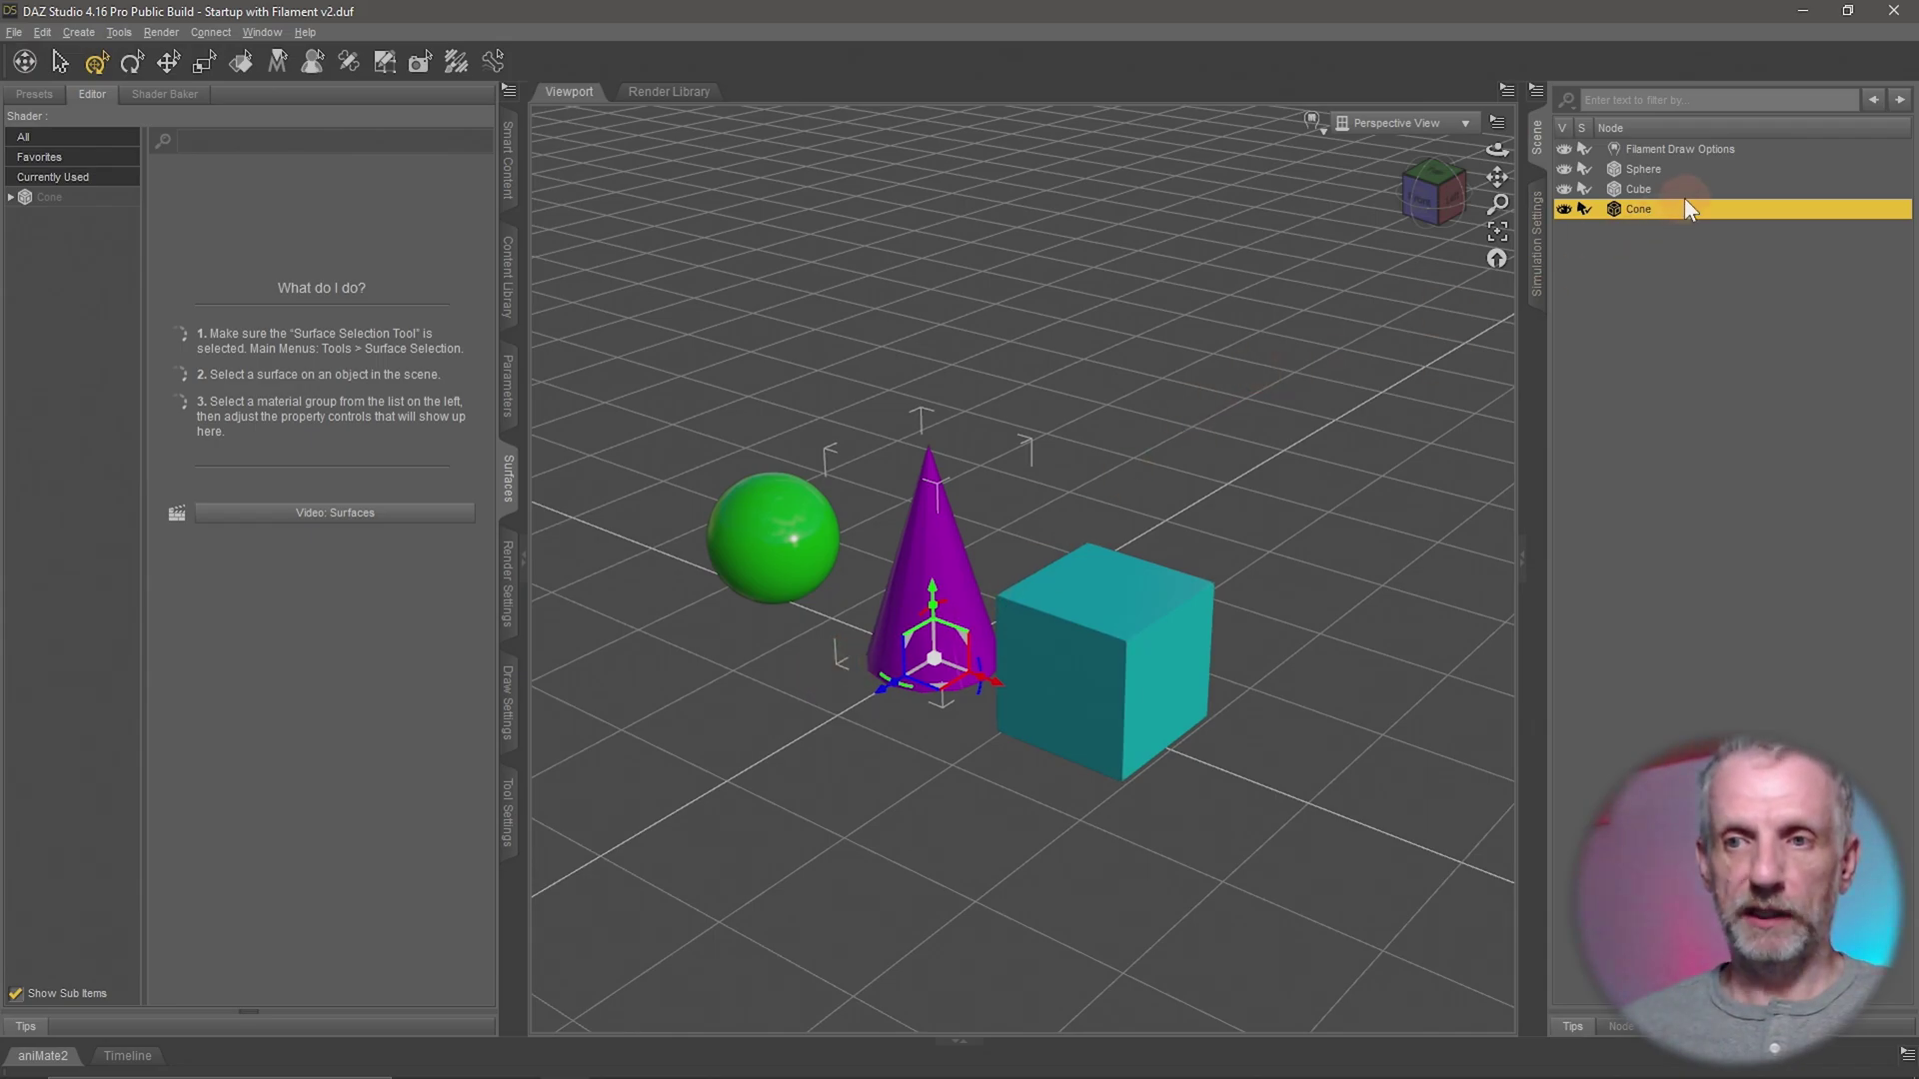
# - Drag the cube toward the front, the cone back-right and the sphere front-right
pyautogui.moveTo(1243, 453); pyautogui.dragTo(1243, 453, button='middle')
pyautogui.moveTo(1240, 455); pyautogui.dragTo(1242, 445)
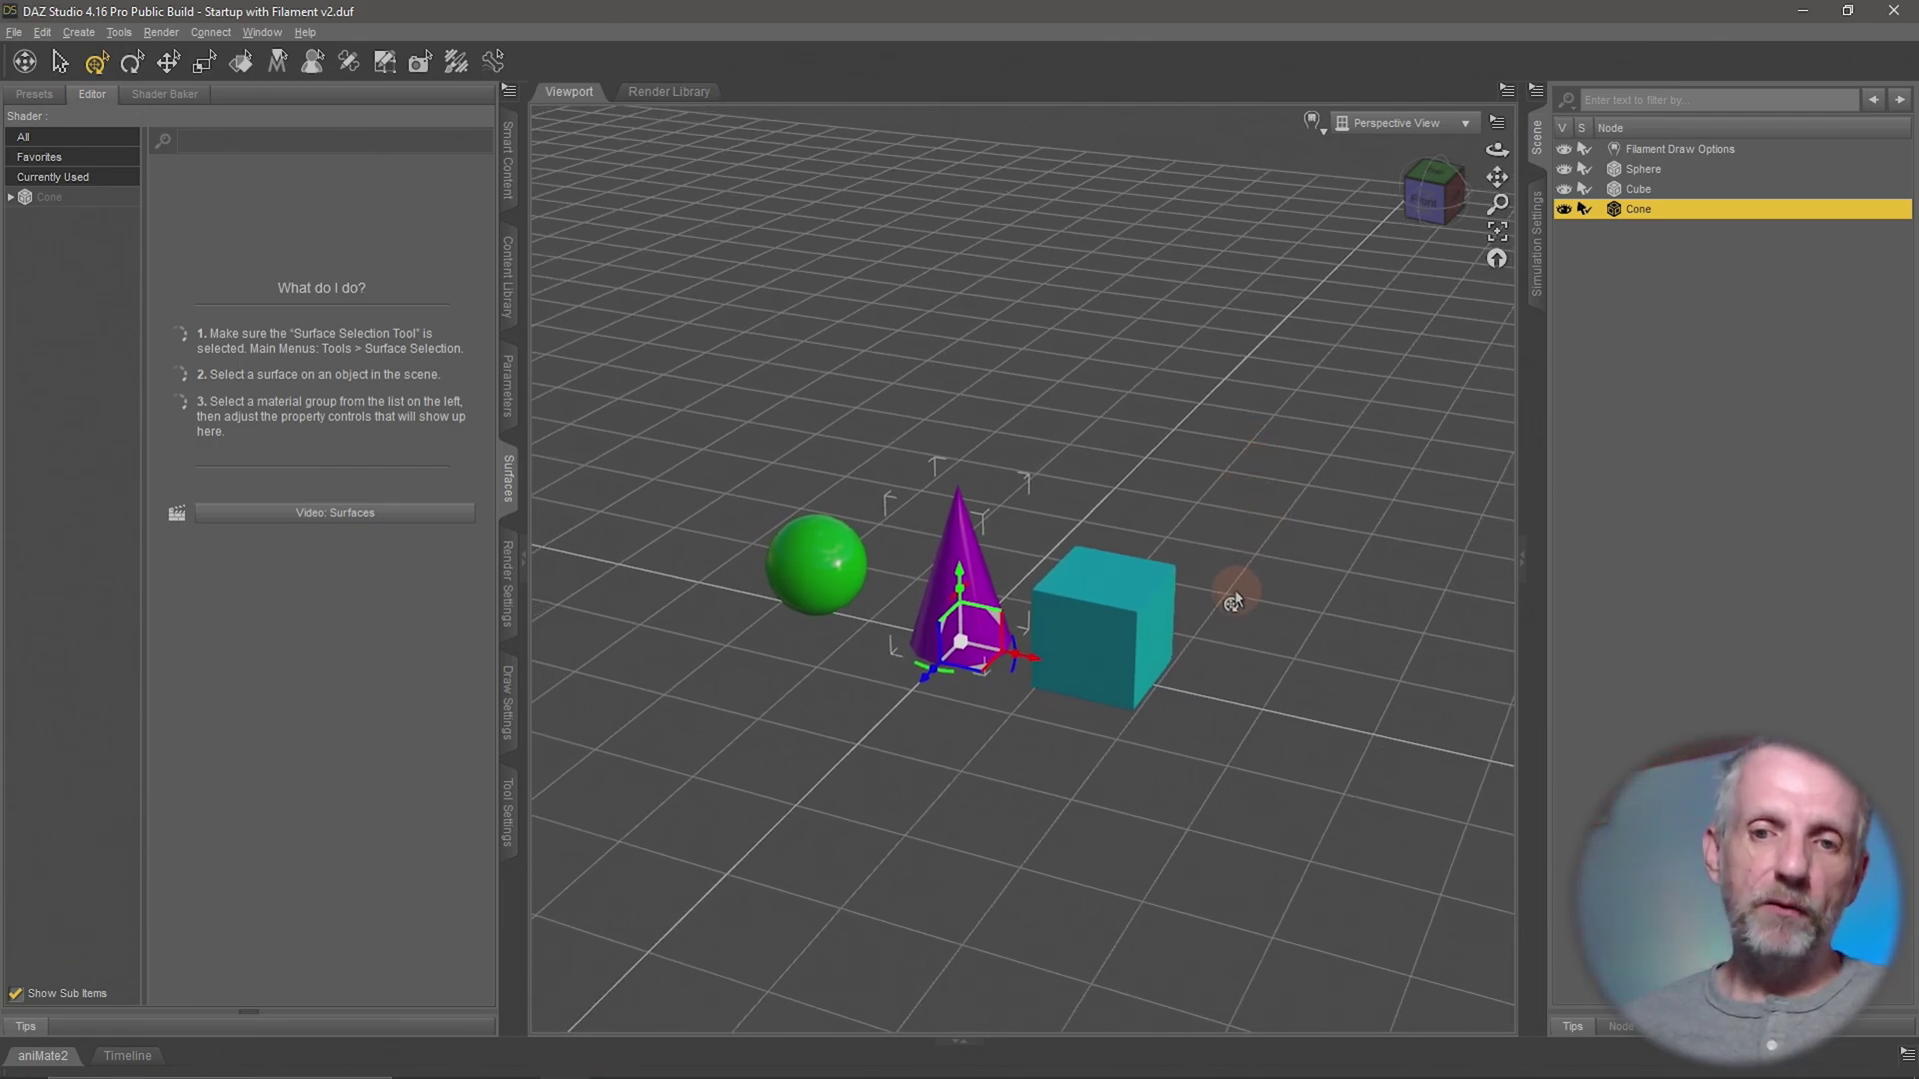
pyautogui.click(1121, 662)
pyautogui.moveTo(1125, 703); pyautogui.dragTo(1076, 954)
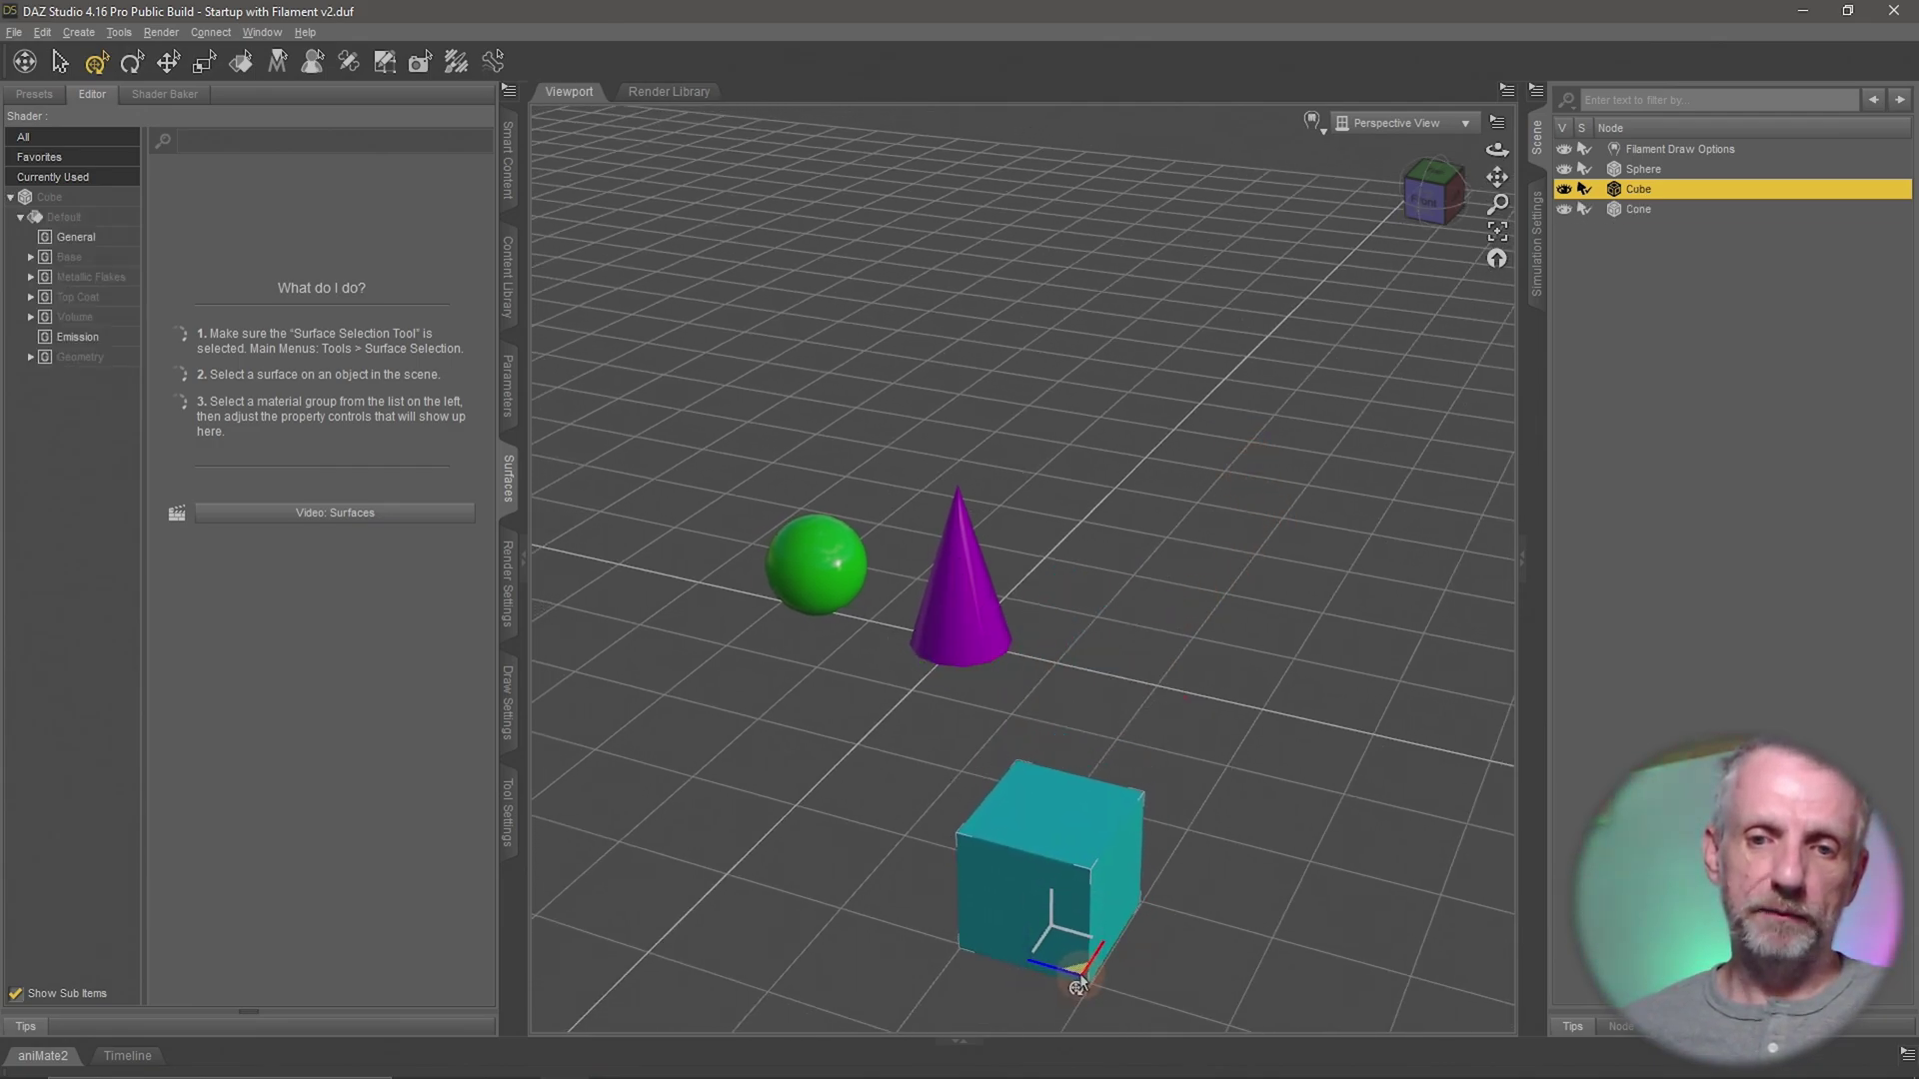
pyautogui.click(965, 652)
pyautogui.moveTo(976, 643); pyautogui.dragTo(1225, 612)
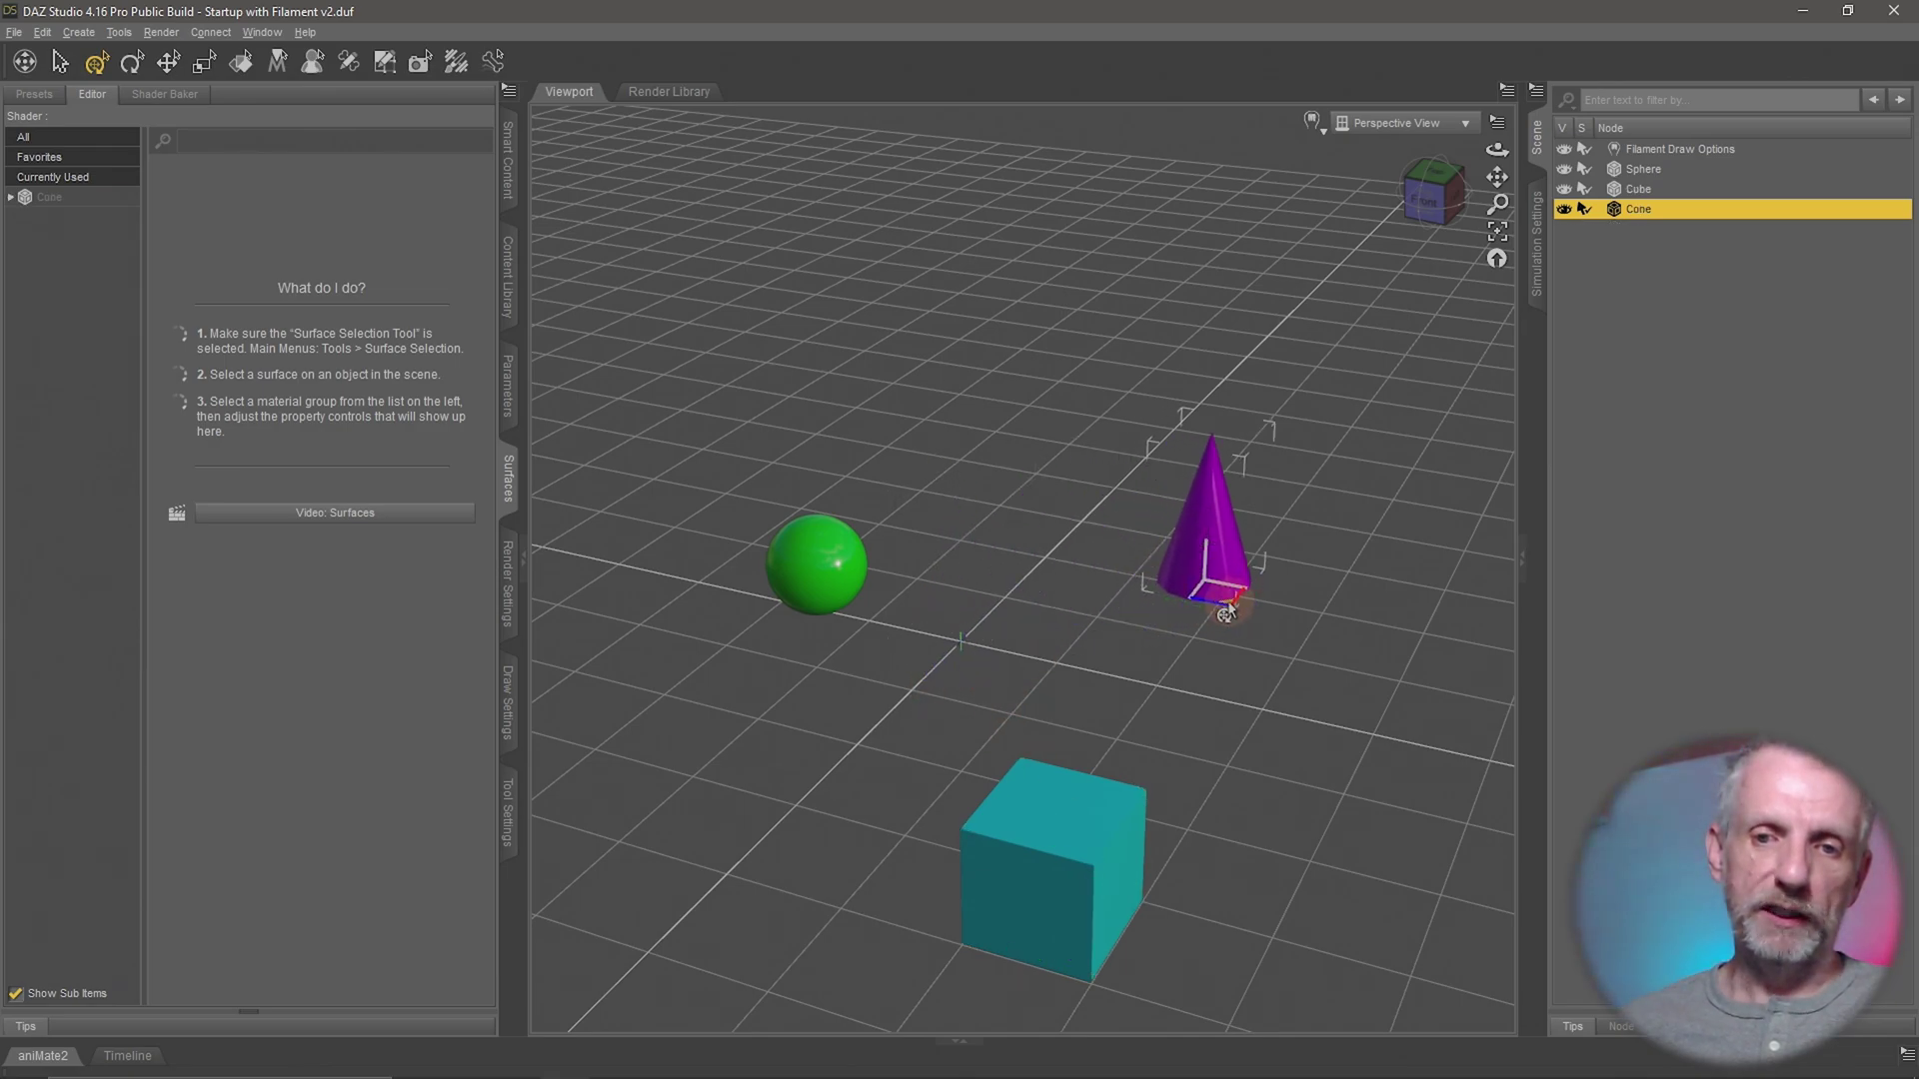
pyautogui.click(815, 575)
pyautogui.moveTo(835, 647); pyautogui.dragTo(1521, 972)
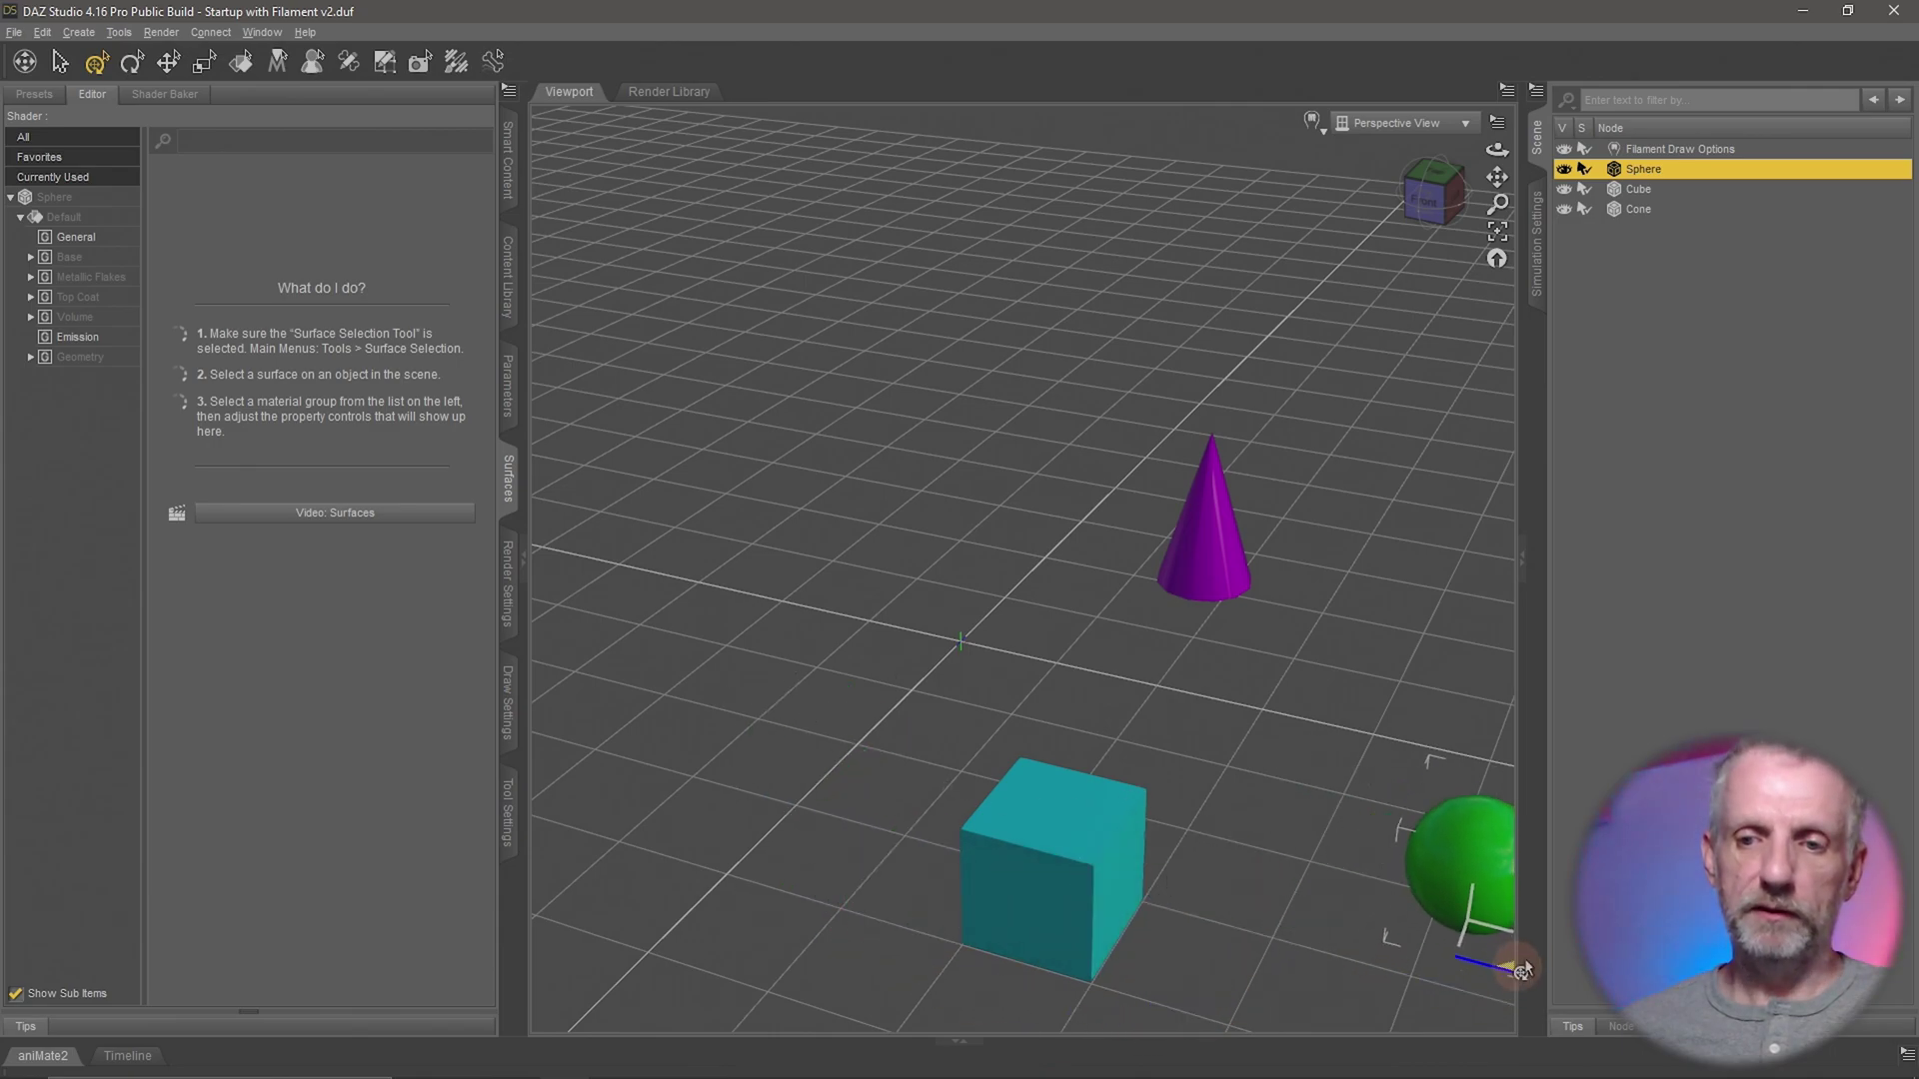
# - Orbit to frame all three objects and add Cube and Cone to the selection
pyautogui.moveTo(1349, 827); pyautogui.dragTo(1349, 828, button='middle')
pyautogui.moveTo(1347, 830)
pyautogui.keyDown('alt'); pyautogui.mouseDown()
pyautogui.moveTo(1340, 784)
pyautogui.moveTo(1345, 801)
pyautogui.mouseUp(); pyautogui.keyUp('alt')
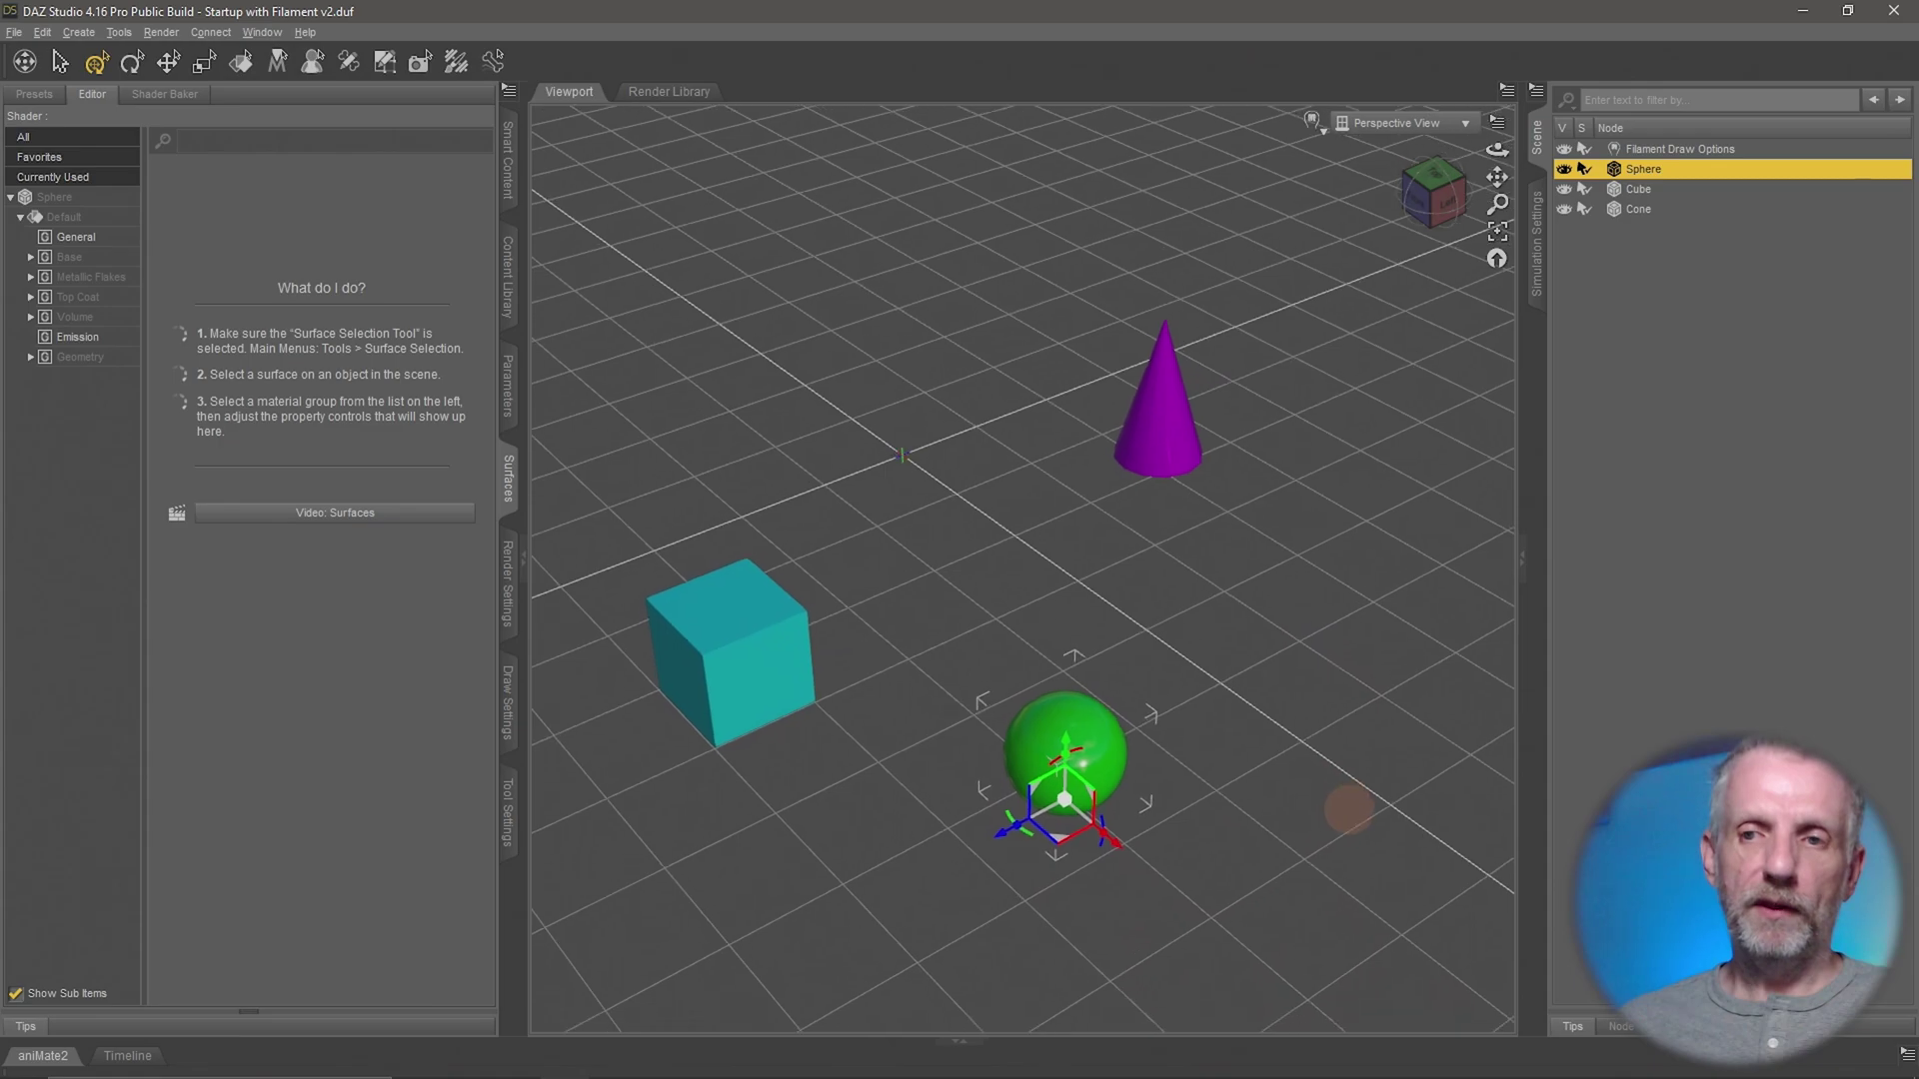
pyautogui.keyDown('shift'); pyautogui.click(1653, 206); pyautogui.keyUp('shift')
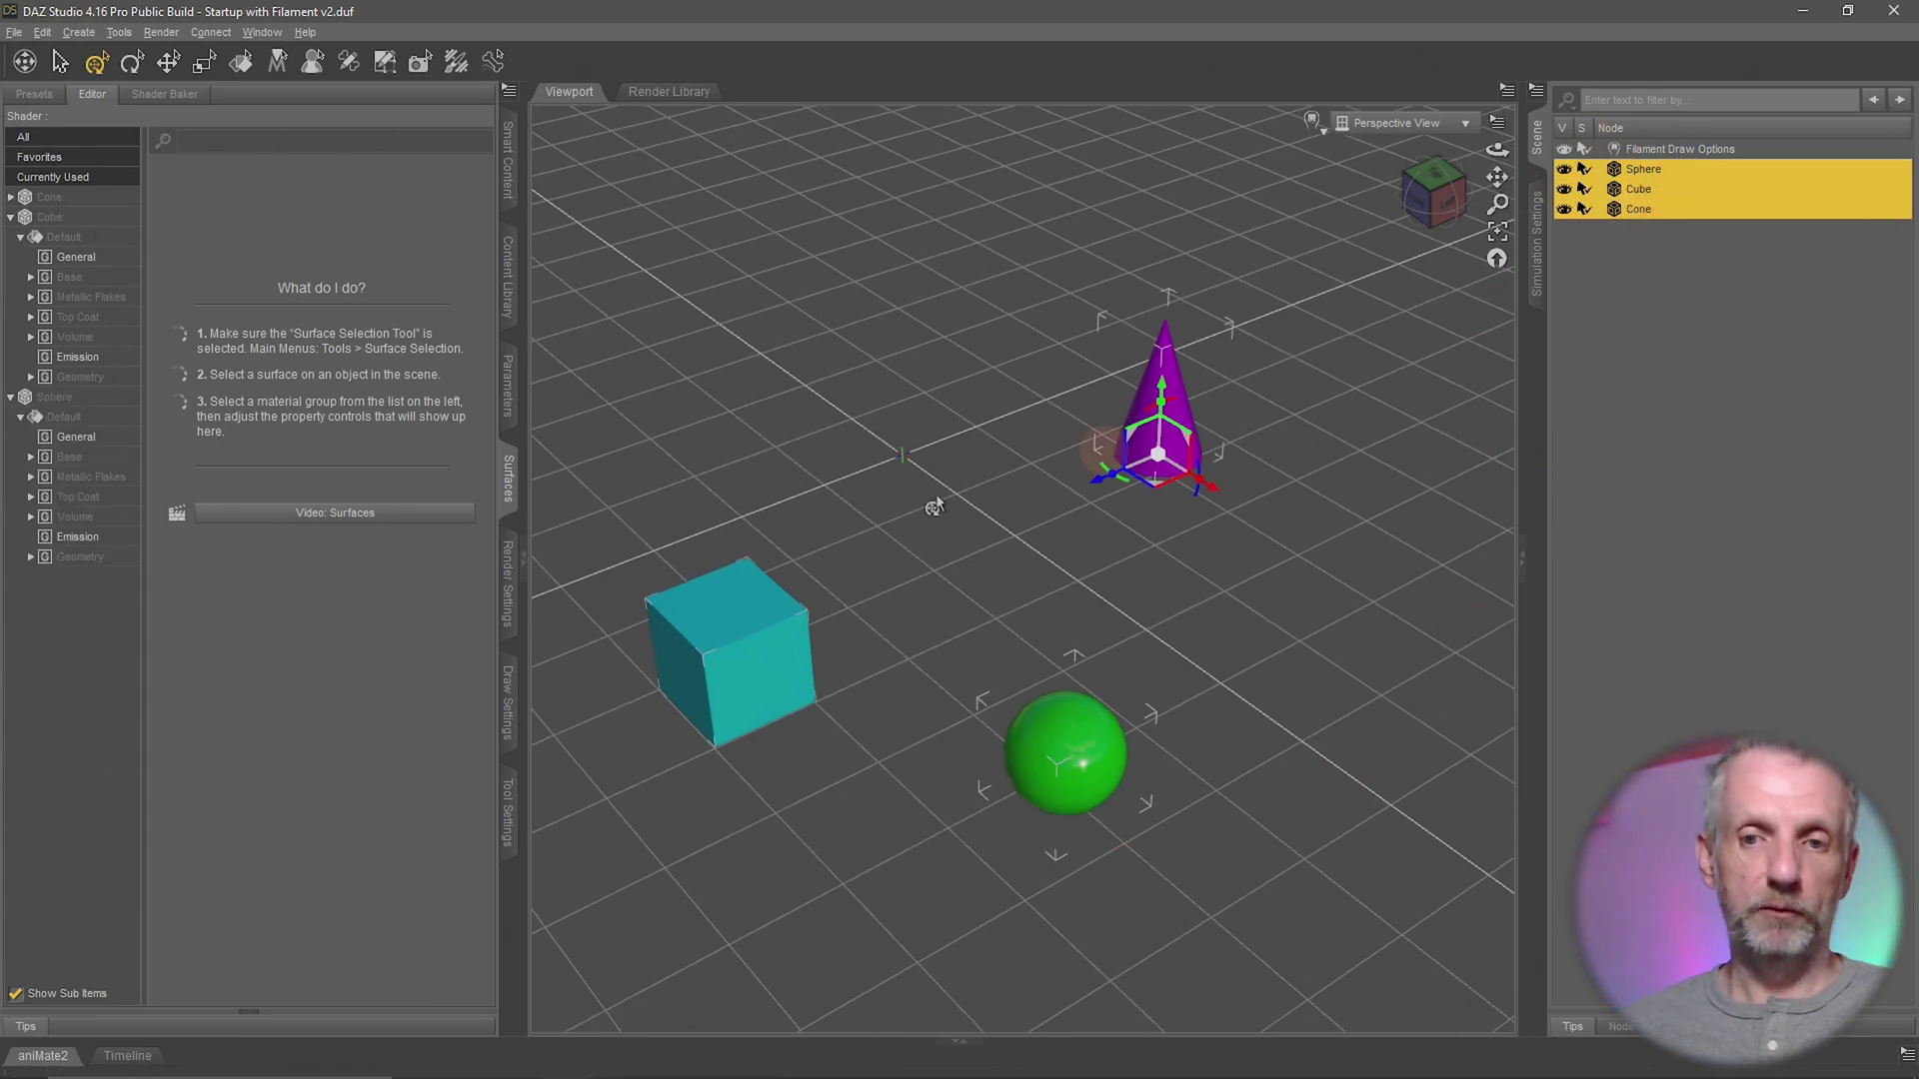
# - Create a New Group that parents the selected sphere, cube and cone
pyautogui.click(77, 32)
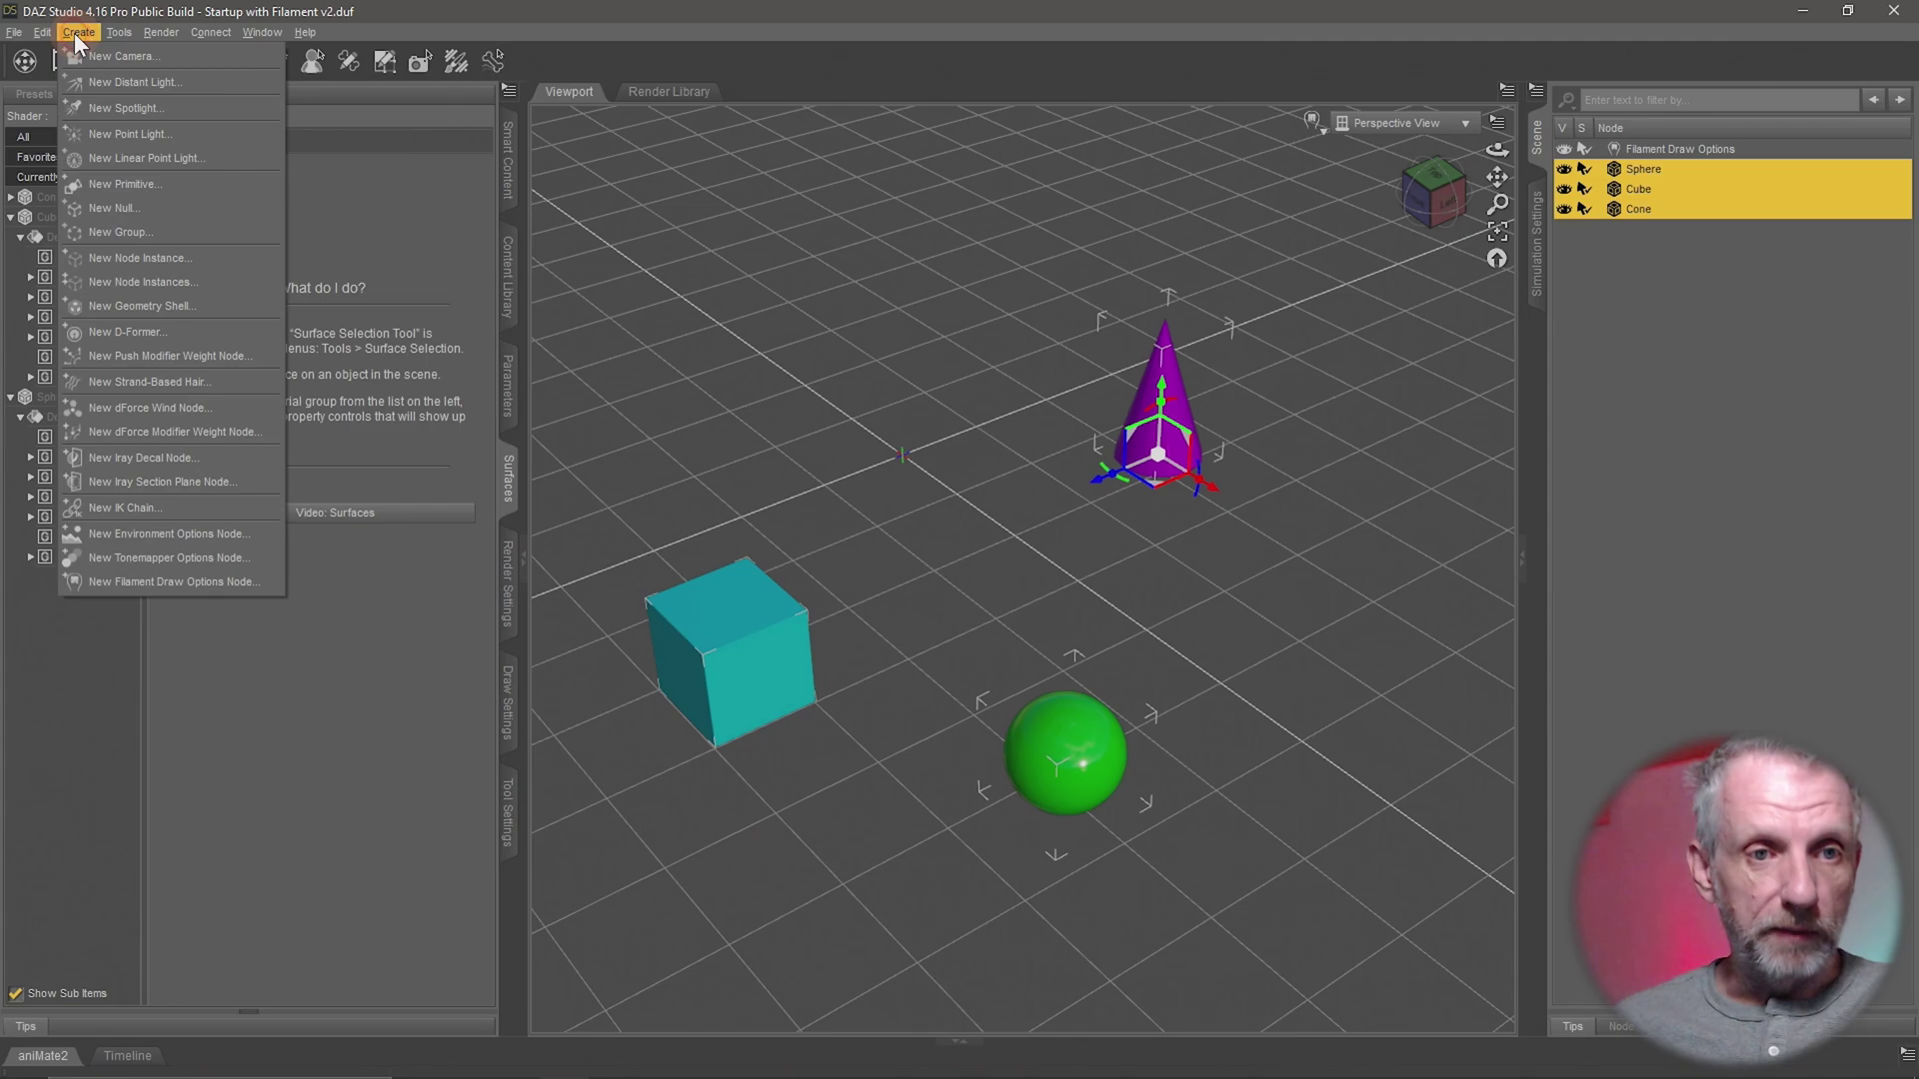
pyautogui.click(152, 230)
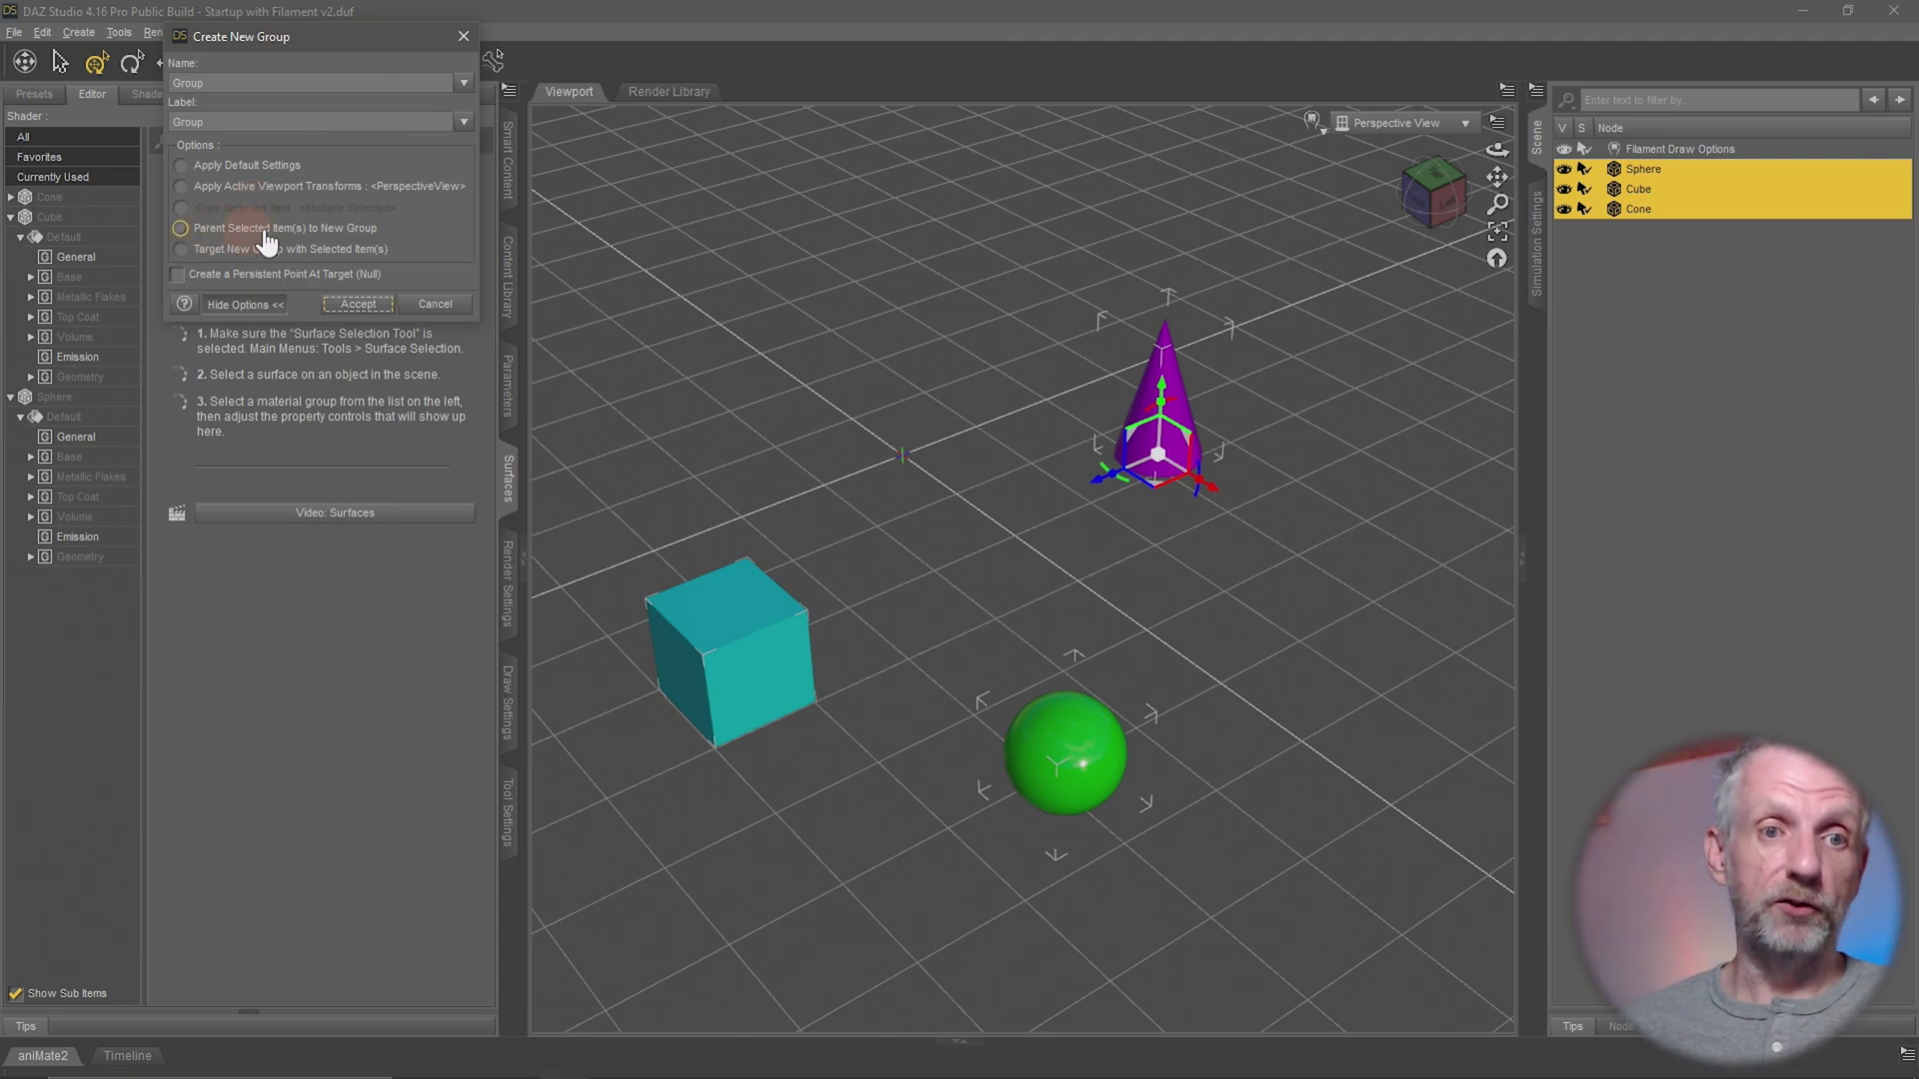
pyautogui.click(358, 304)
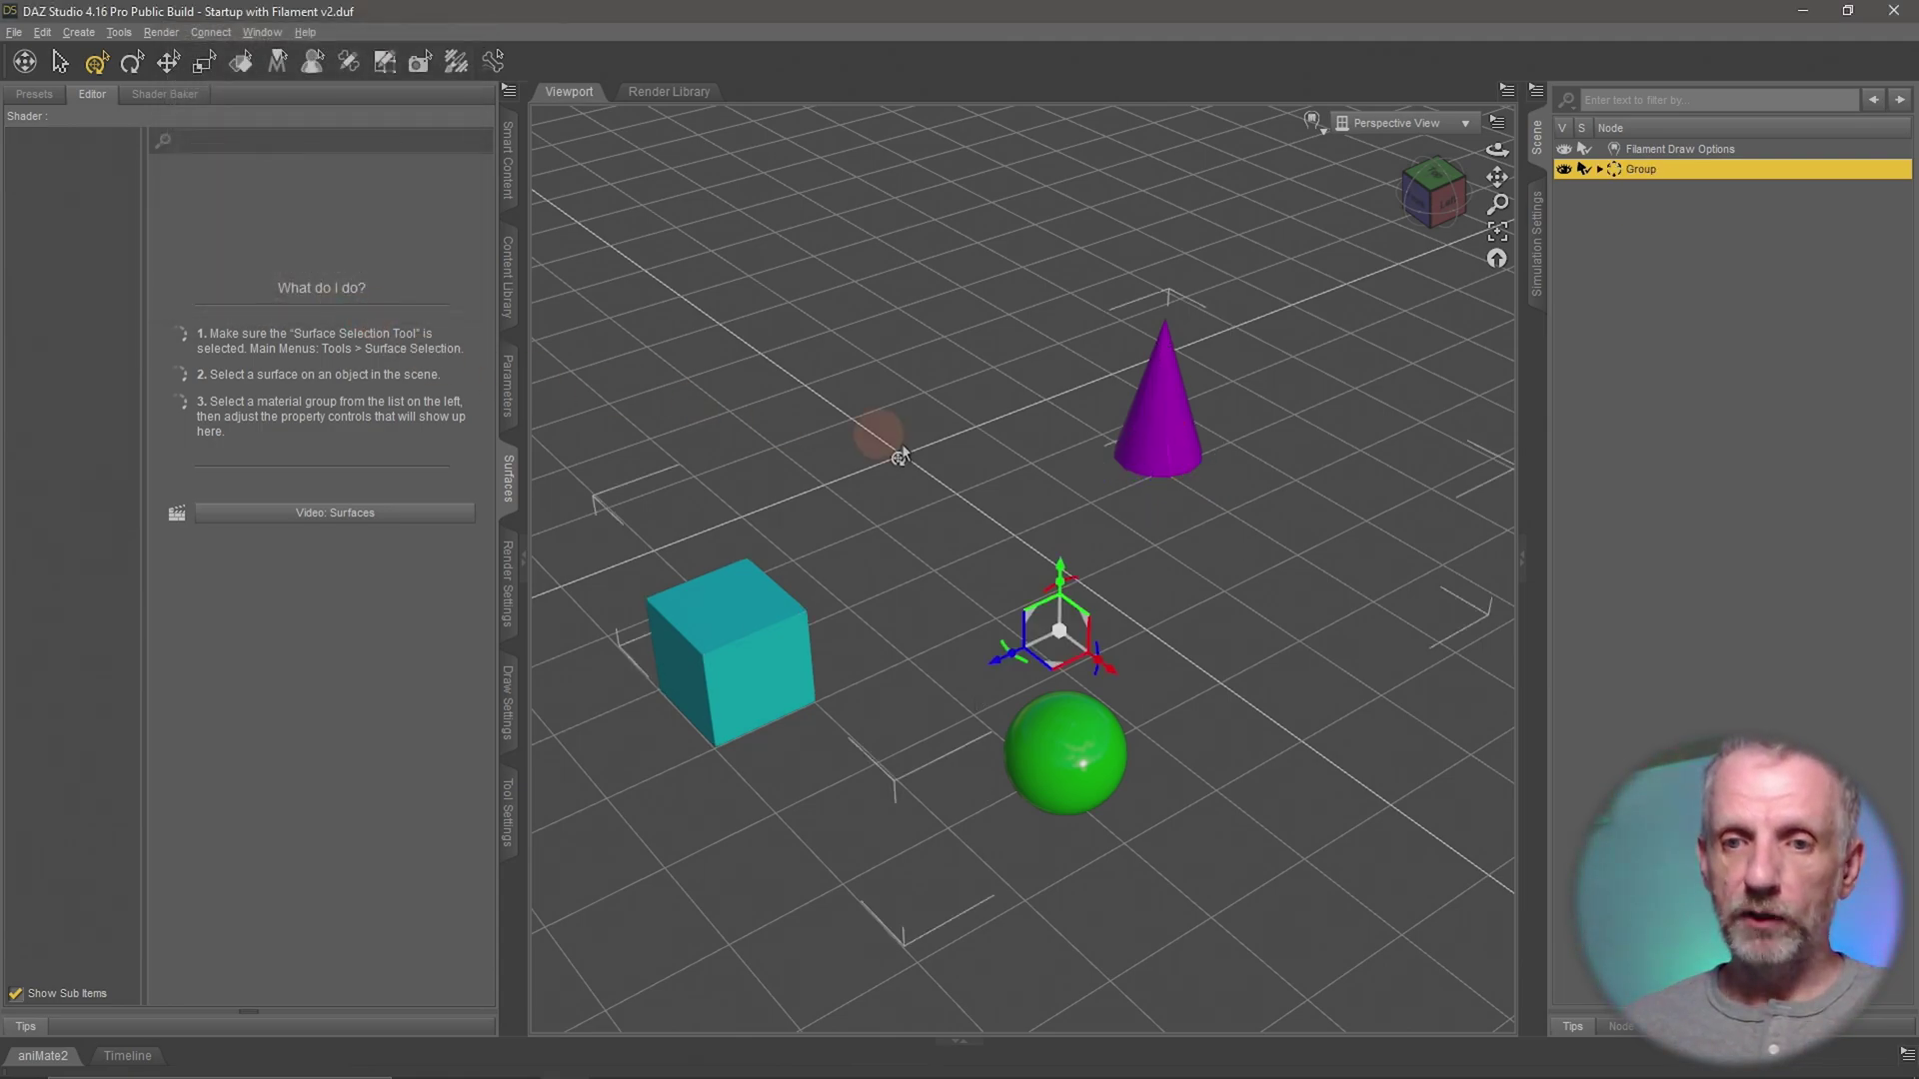
# - Orbit the viewport to look down on the grouped objects
pyautogui.moveTo(1406, 485); pyautogui.dragTo(1385, 485, button='middle')
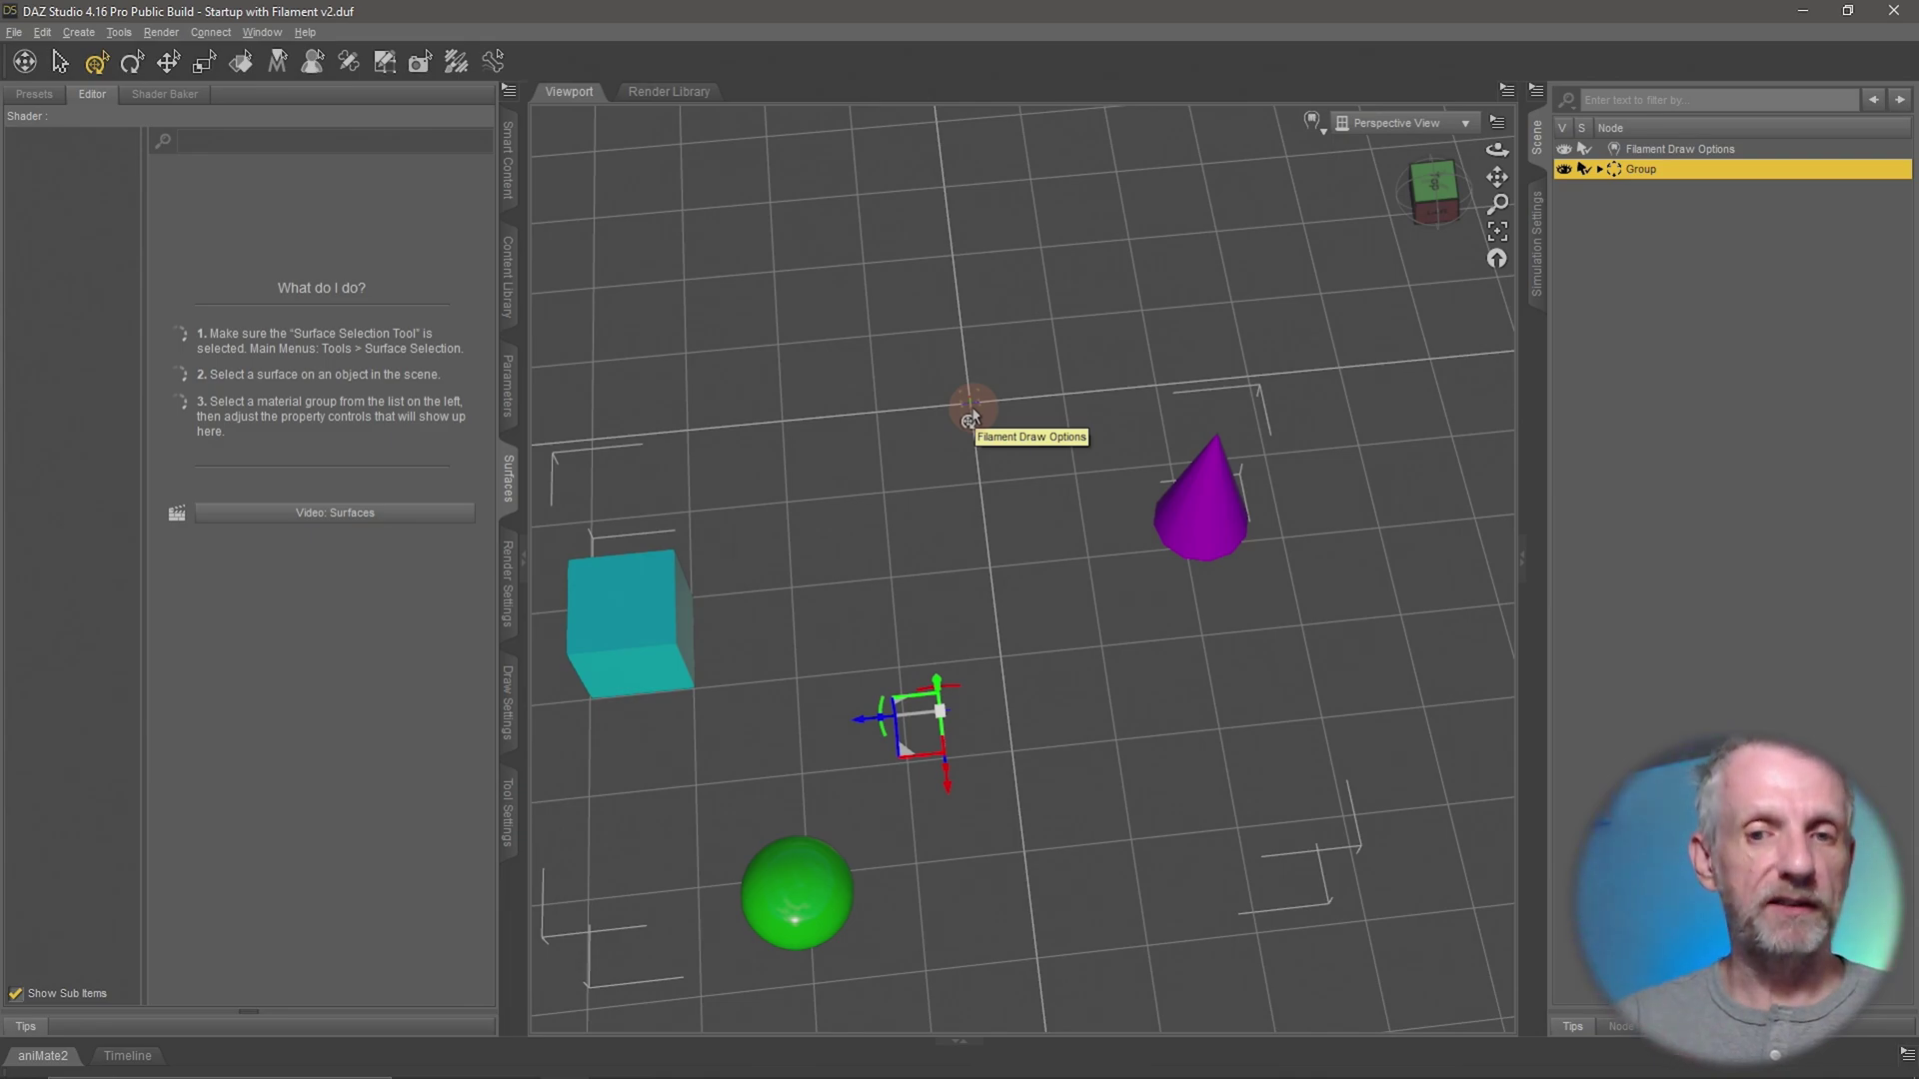
pyautogui.moveTo(1048, 535); pyautogui.dragTo(1048, 542, button='middle')
pyautogui.moveTo(1047, 541)
pyautogui.keyDown('alt'); pyautogui.mouseDown()
pyautogui.moveTo(998, 506)
pyautogui.moveTo(1062, 556)
pyautogui.mouseUp(); pyautogui.keyUp('alt')
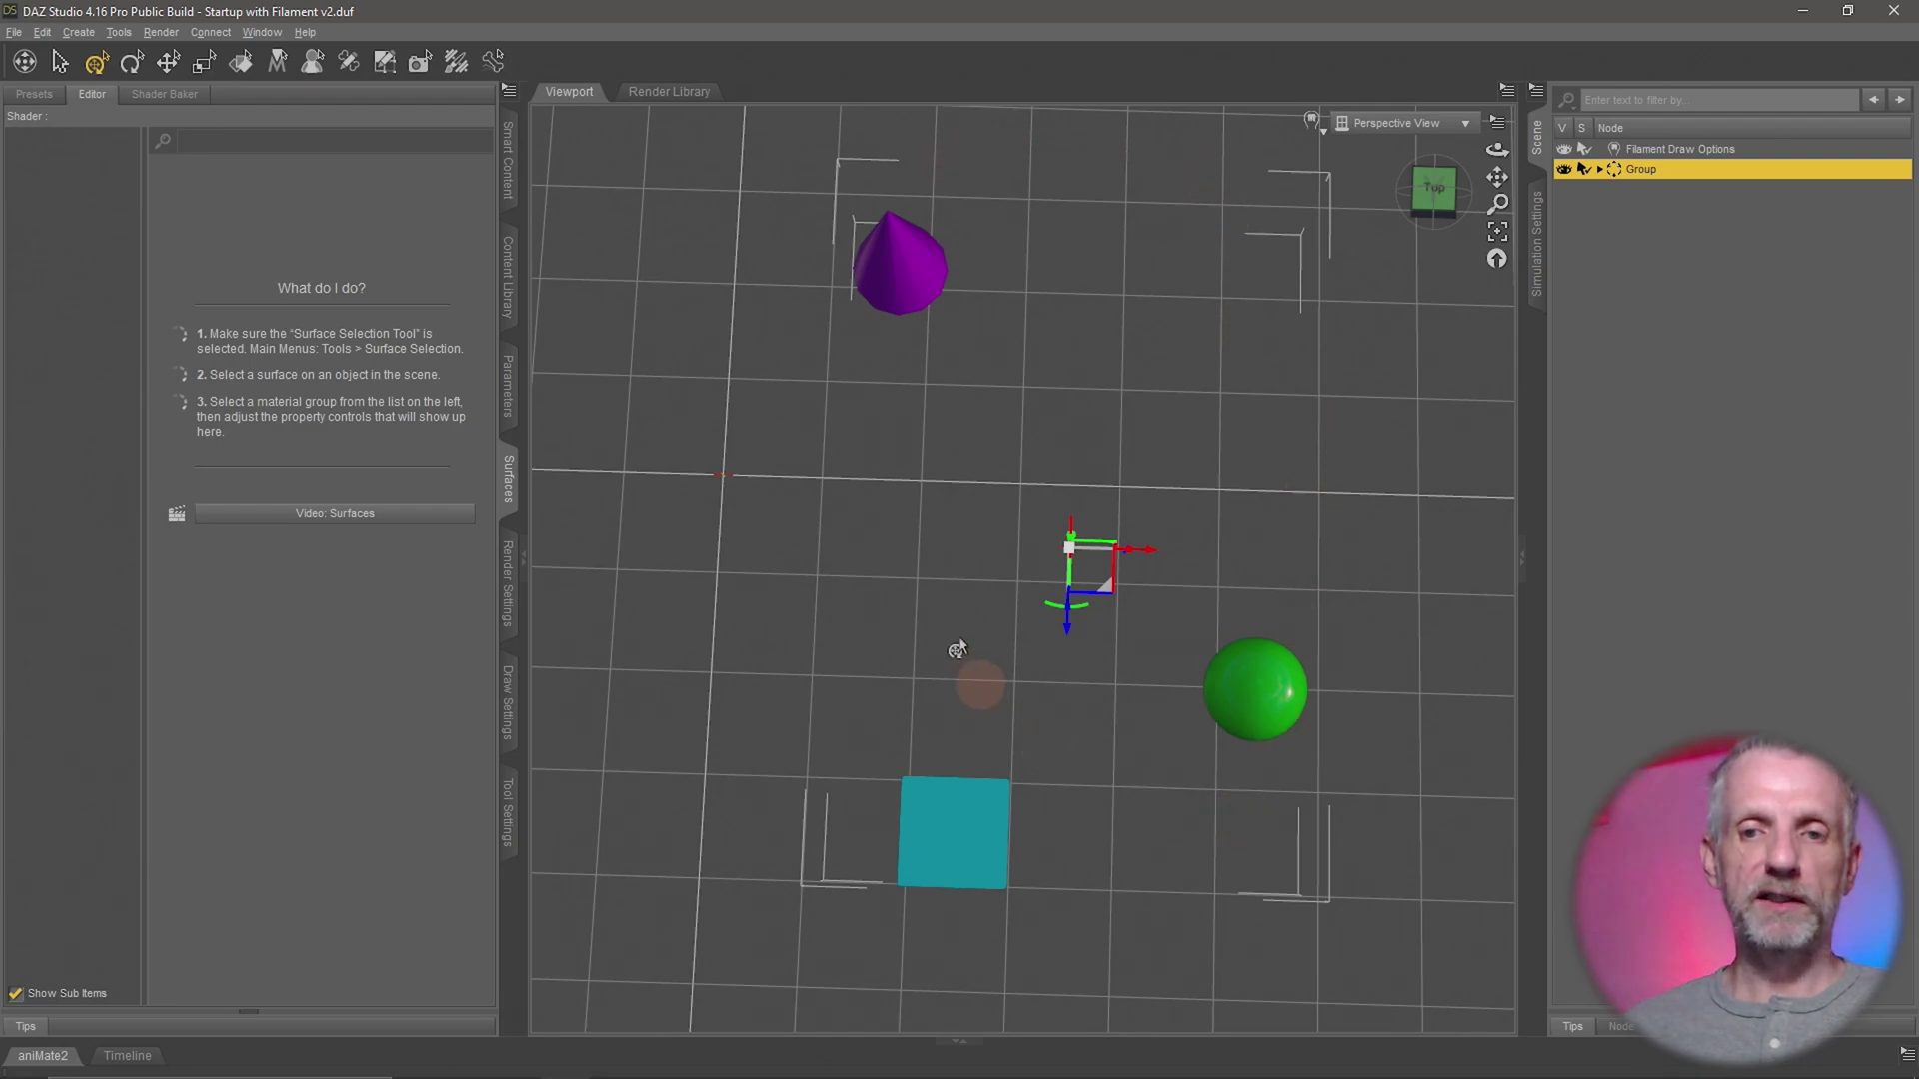
pyautogui.moveTo(1122, 511)
pyautogui.keyDown('alt'); pyautogui.mouseDown()
pyautogui.moveTo(1097, 530)
pyautogui.moveTo(1121, 537)
pyautogui.mouseUp(); pyautogui.keyUp('alt')
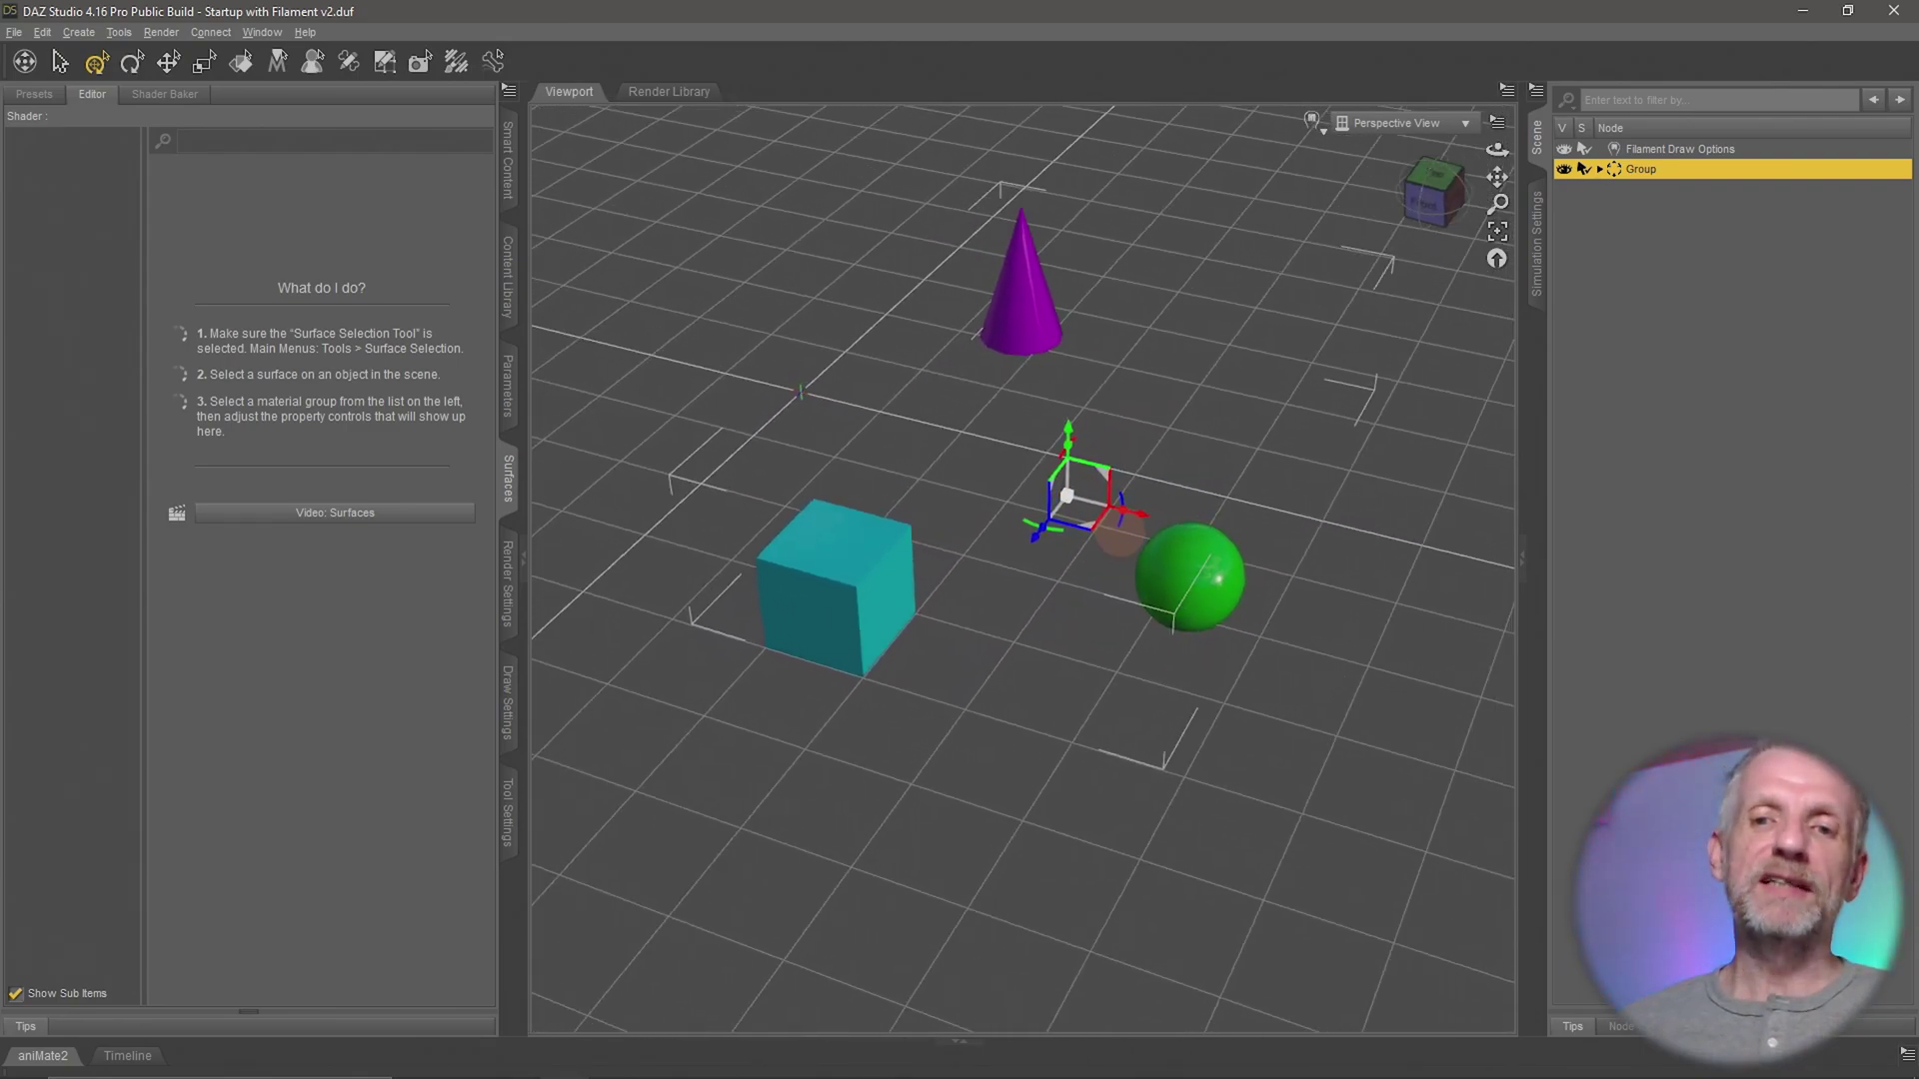
# - Select the cube inside the group and drag it left, away from the sphere and cone
pyautogui.click(1205, 582)
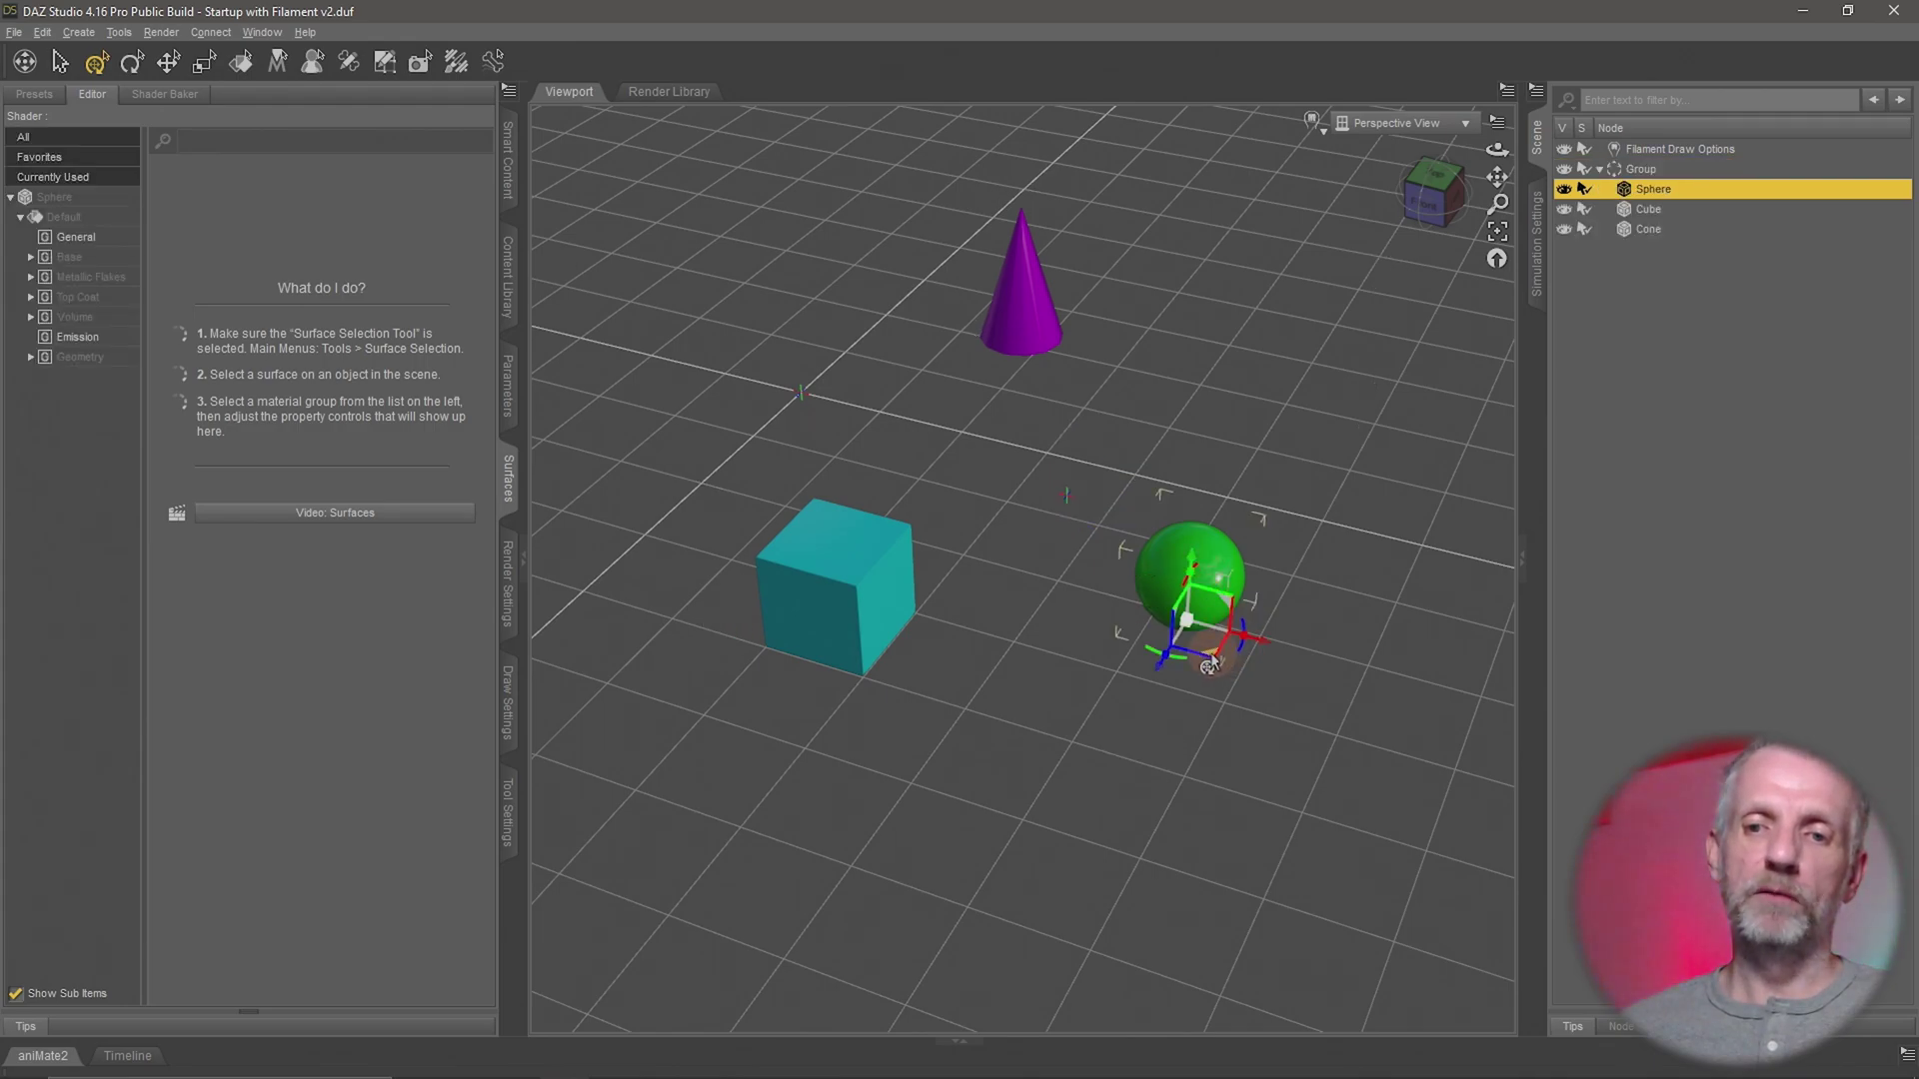
pyautogui.keyDown('alt'); pyautogui.moveTo(740, 276); pyautogui.dragTo(741, 274, button='right'); pyautogui.keyUp('alt')
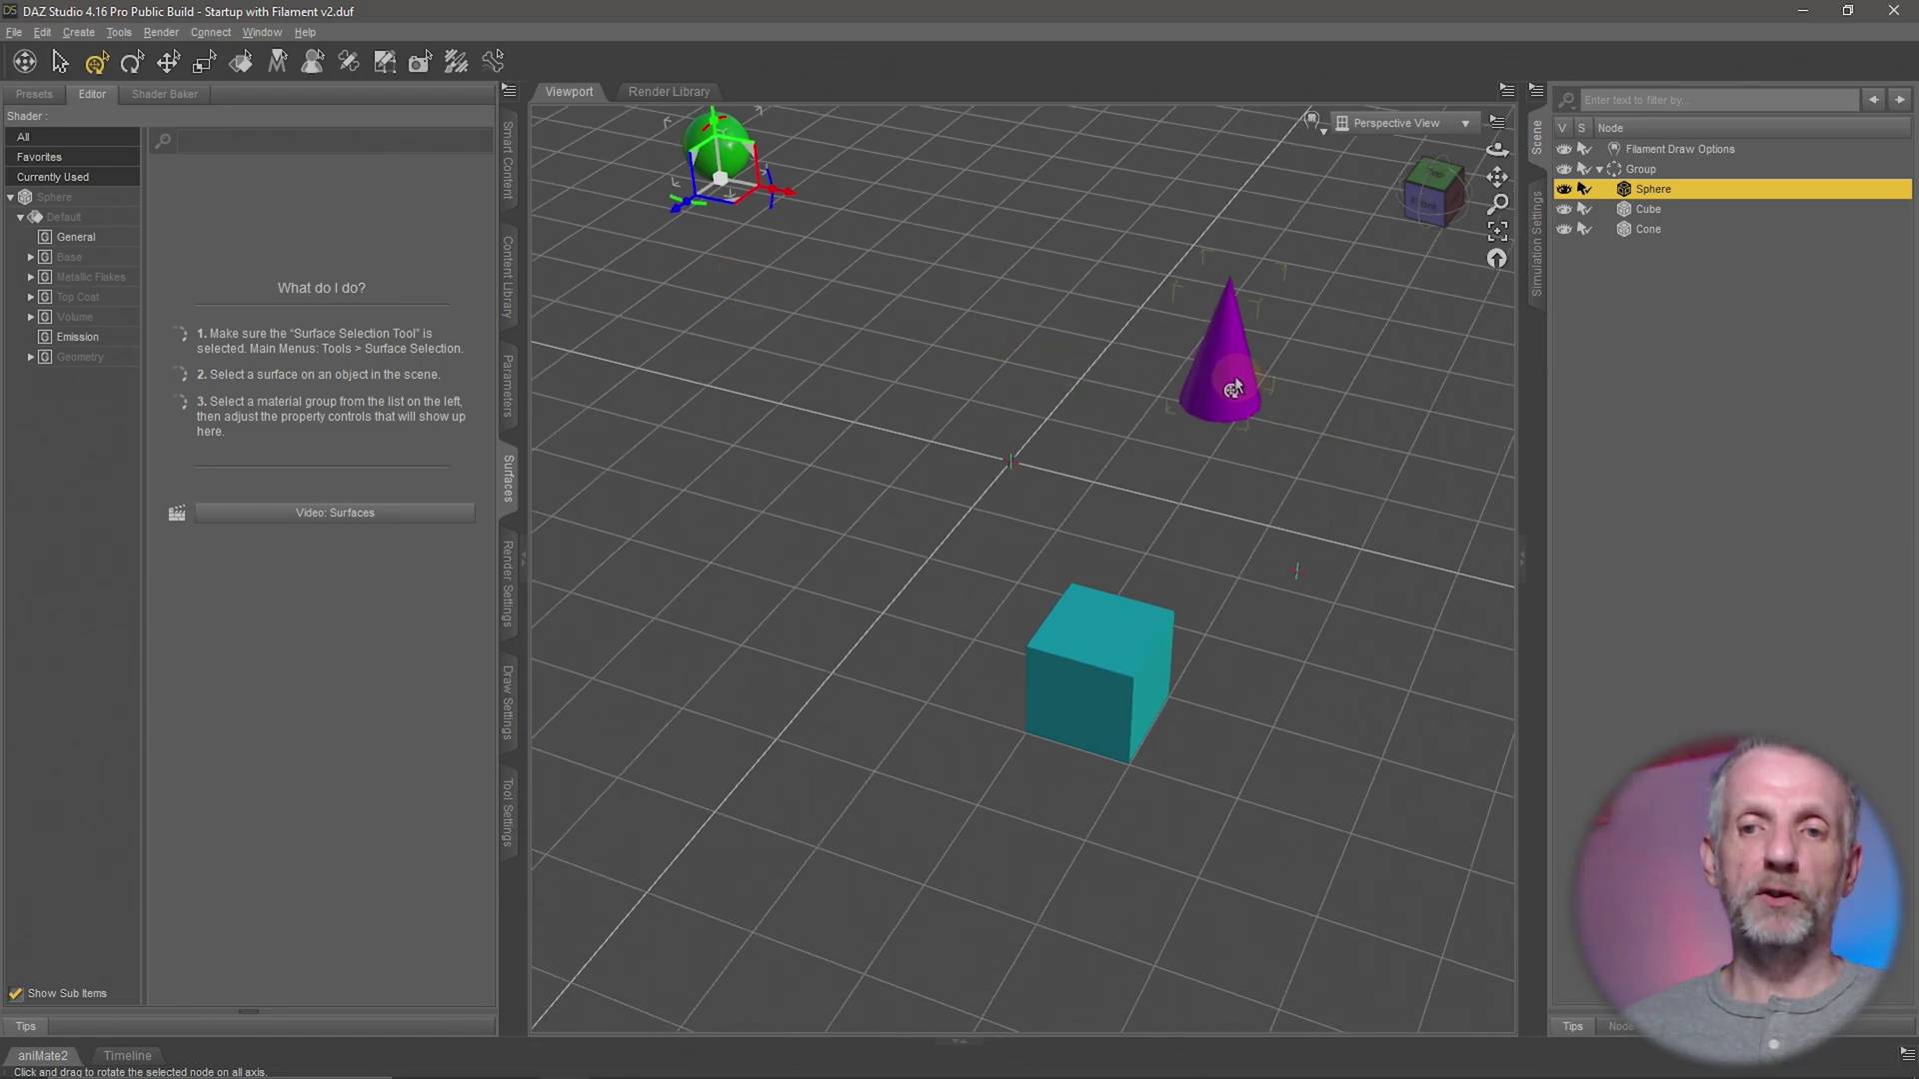
pyautogui.click(1124, 696)
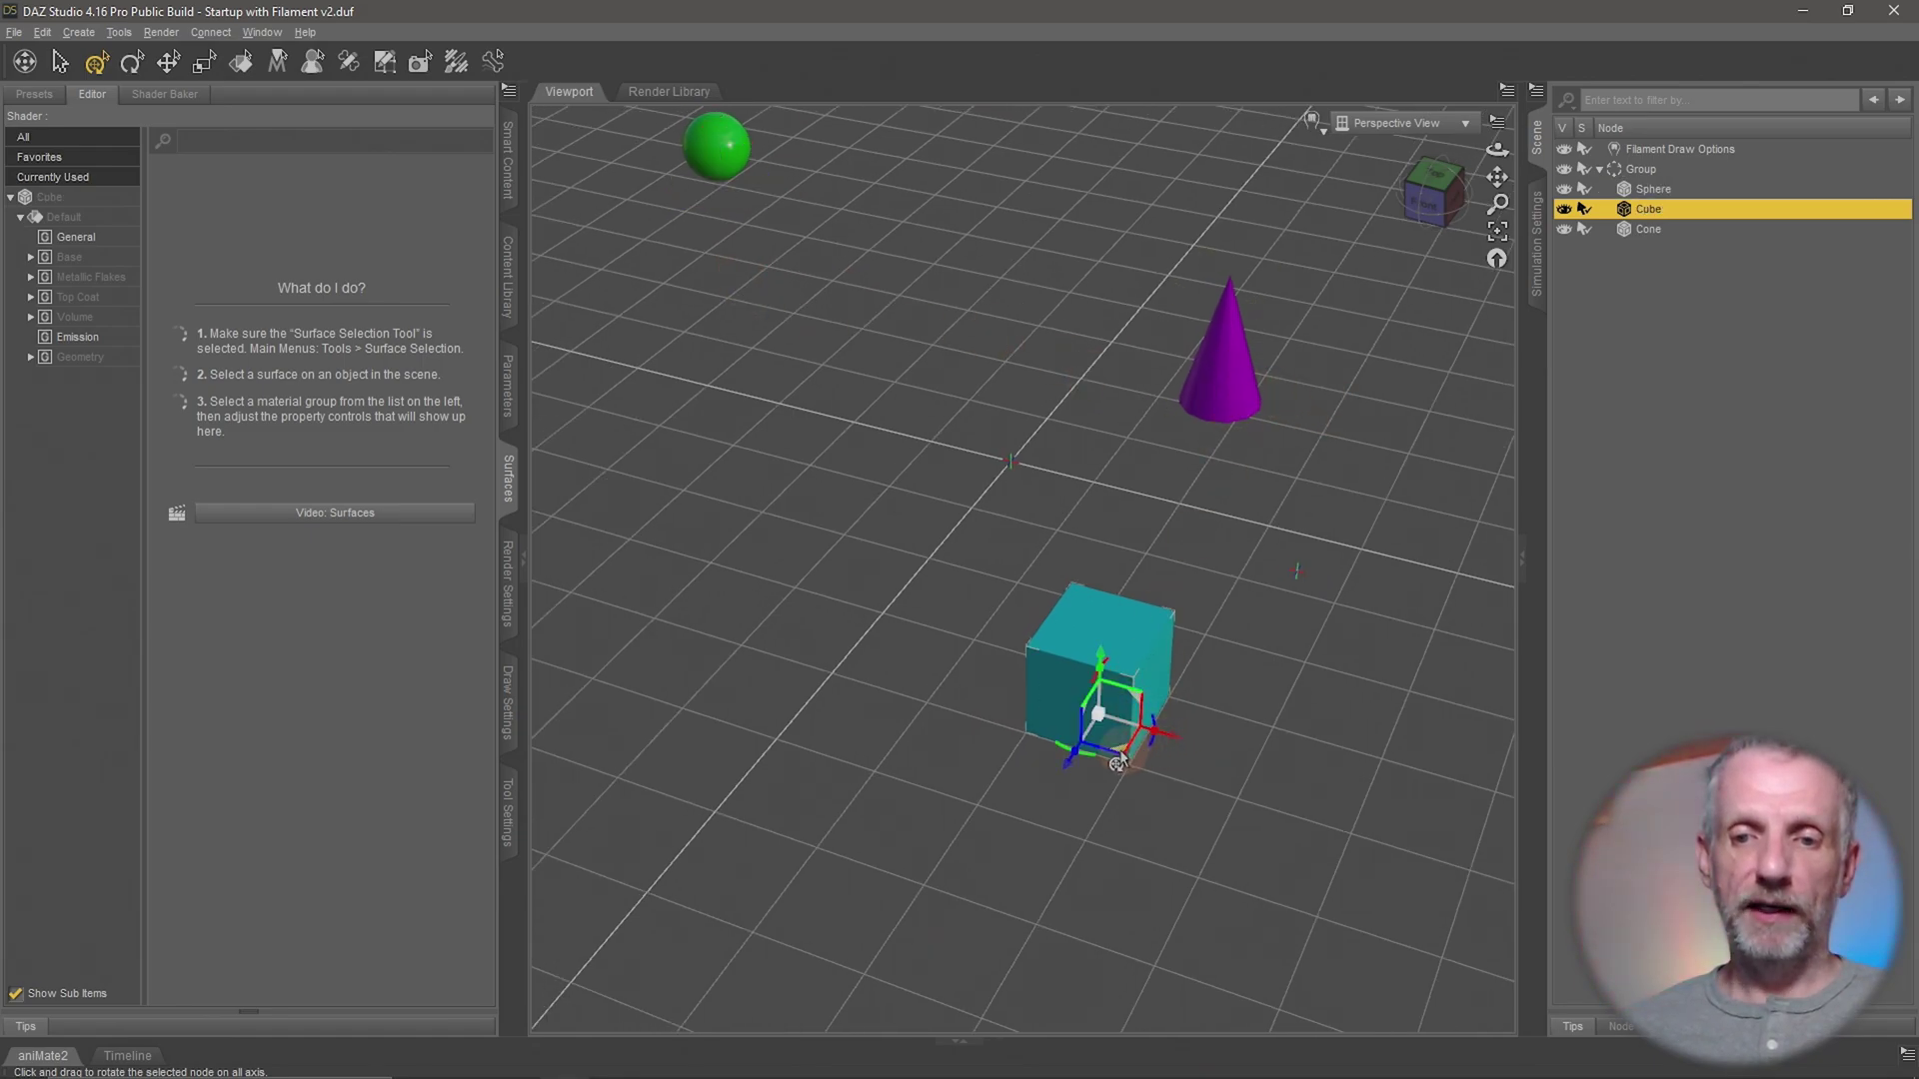
pyautogui.moveTo(1109, 760); pyautogui.dragTo(471, 536)
pyautogui.keyDown('alt'); pyautogui.moveTo(851, 407); pyautogui.dragTo(875, 426); pyautogui.keyUp('alt')
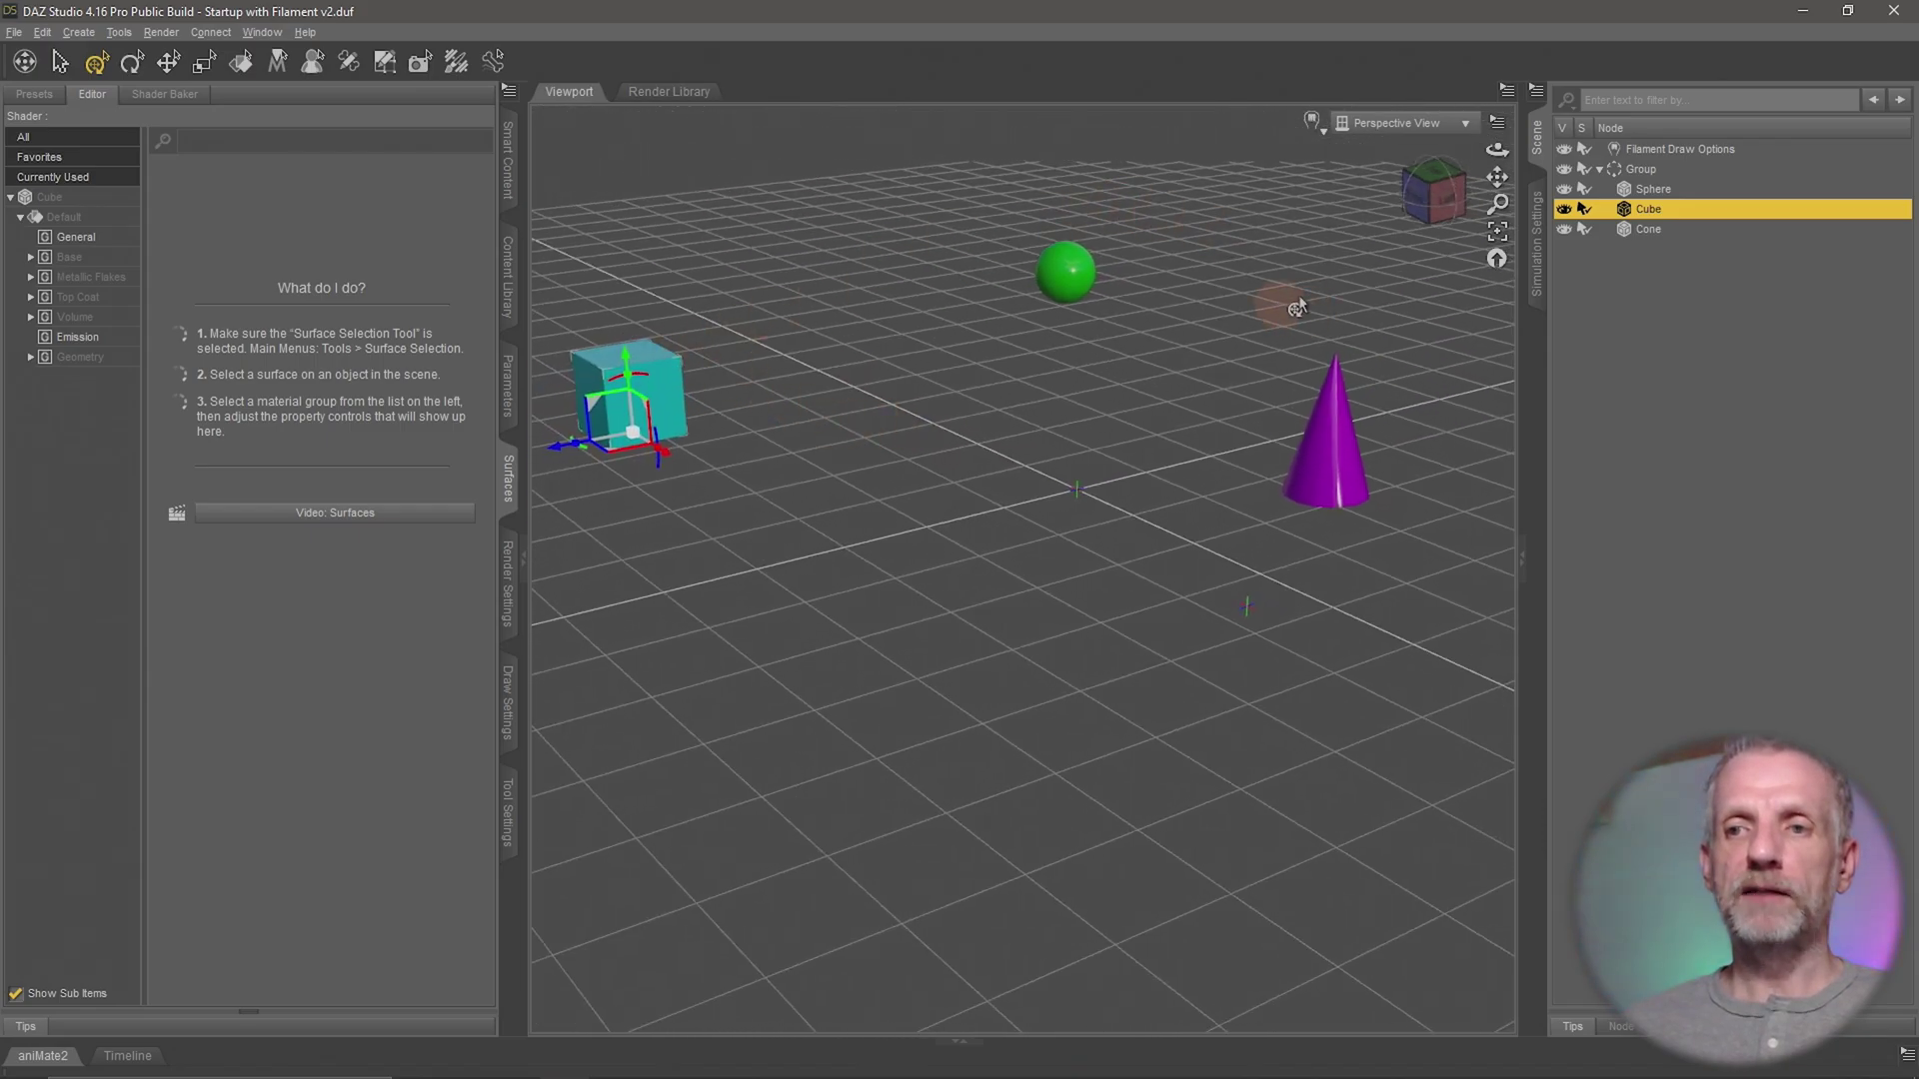
# - Select the Group, orbit to review, then undo the cube move and grouping with Ctrl+Z
pyautogui.click(1673, 167)
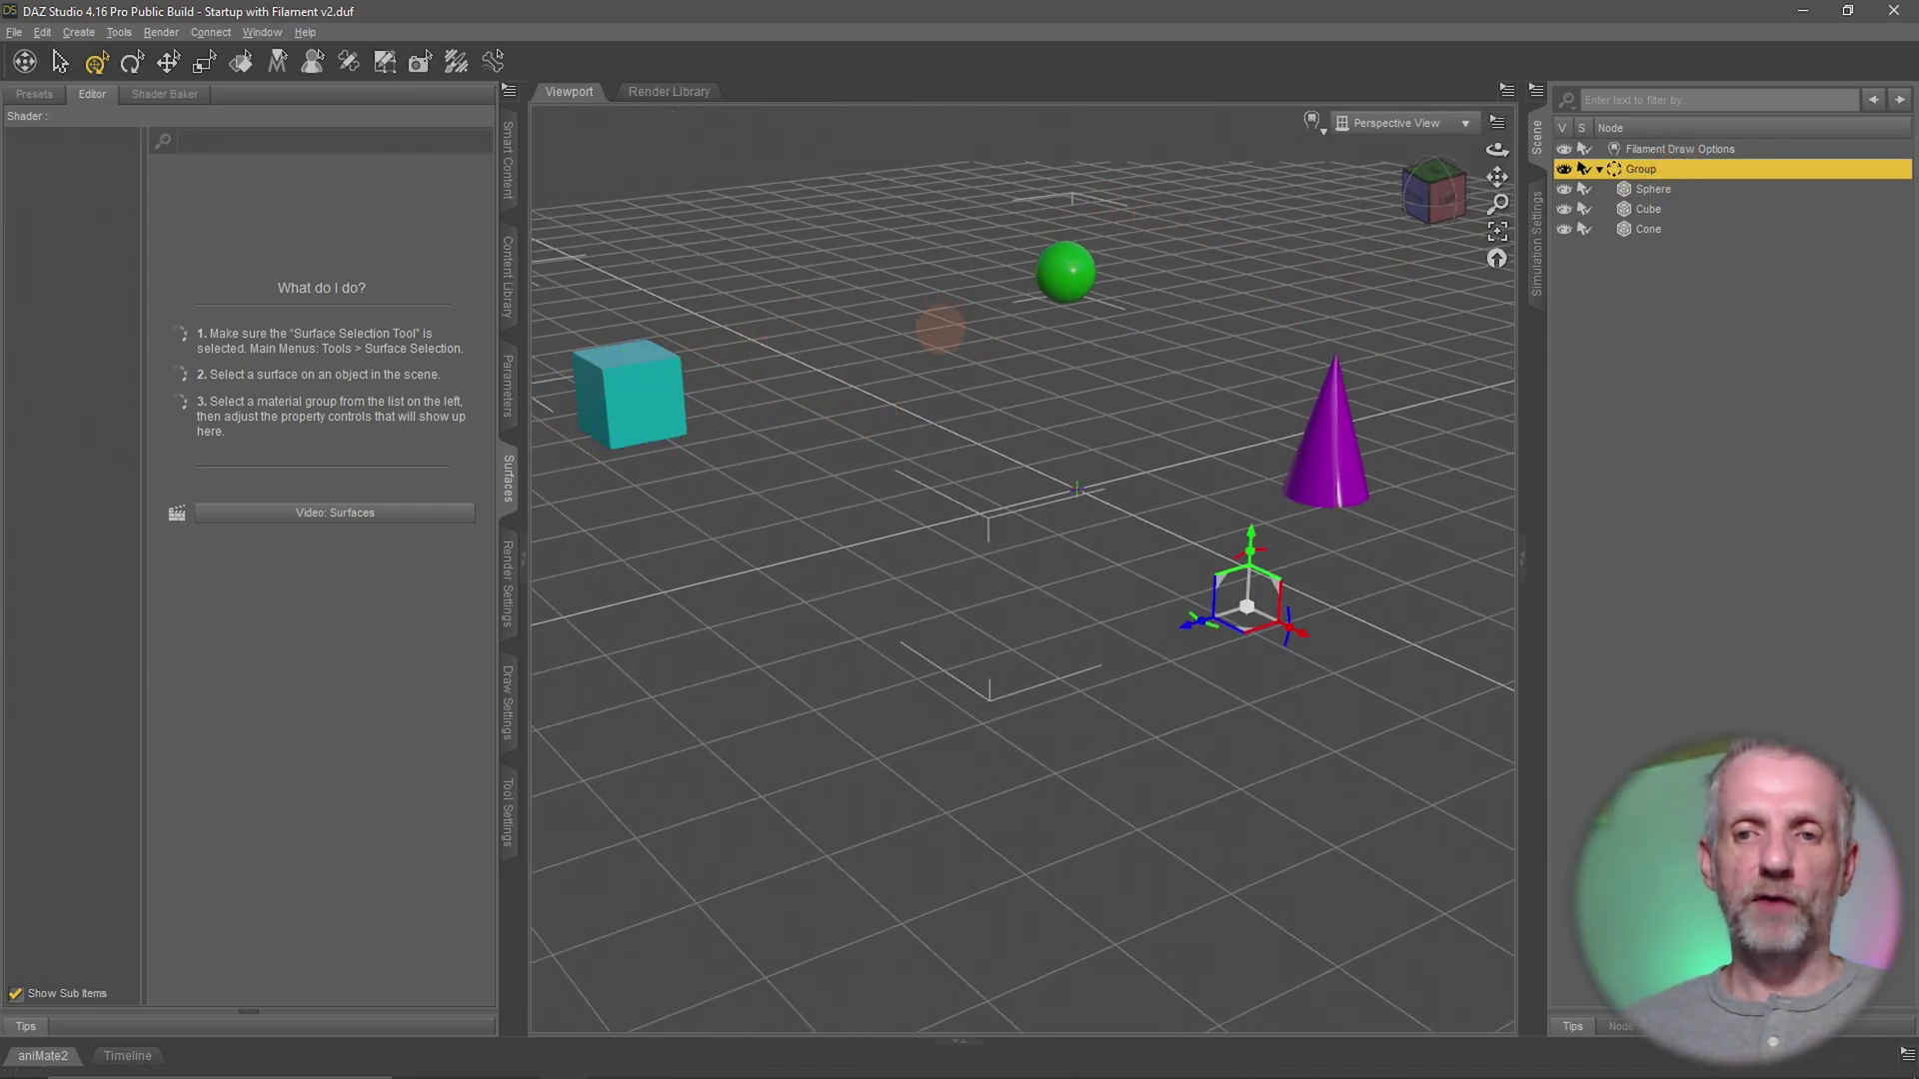
pyautogui.keyDown('alt'); pyautogui.moveTo(940, 330); pyautogui.dragTo(1046, 400); pyautogui.keyUp('alt')
pyautogui.keyDown('alt'); pyautogui.moveTo(1132, 452); pyautogui.dragTo(1127, 454); pyautogui.keyUp('alt')
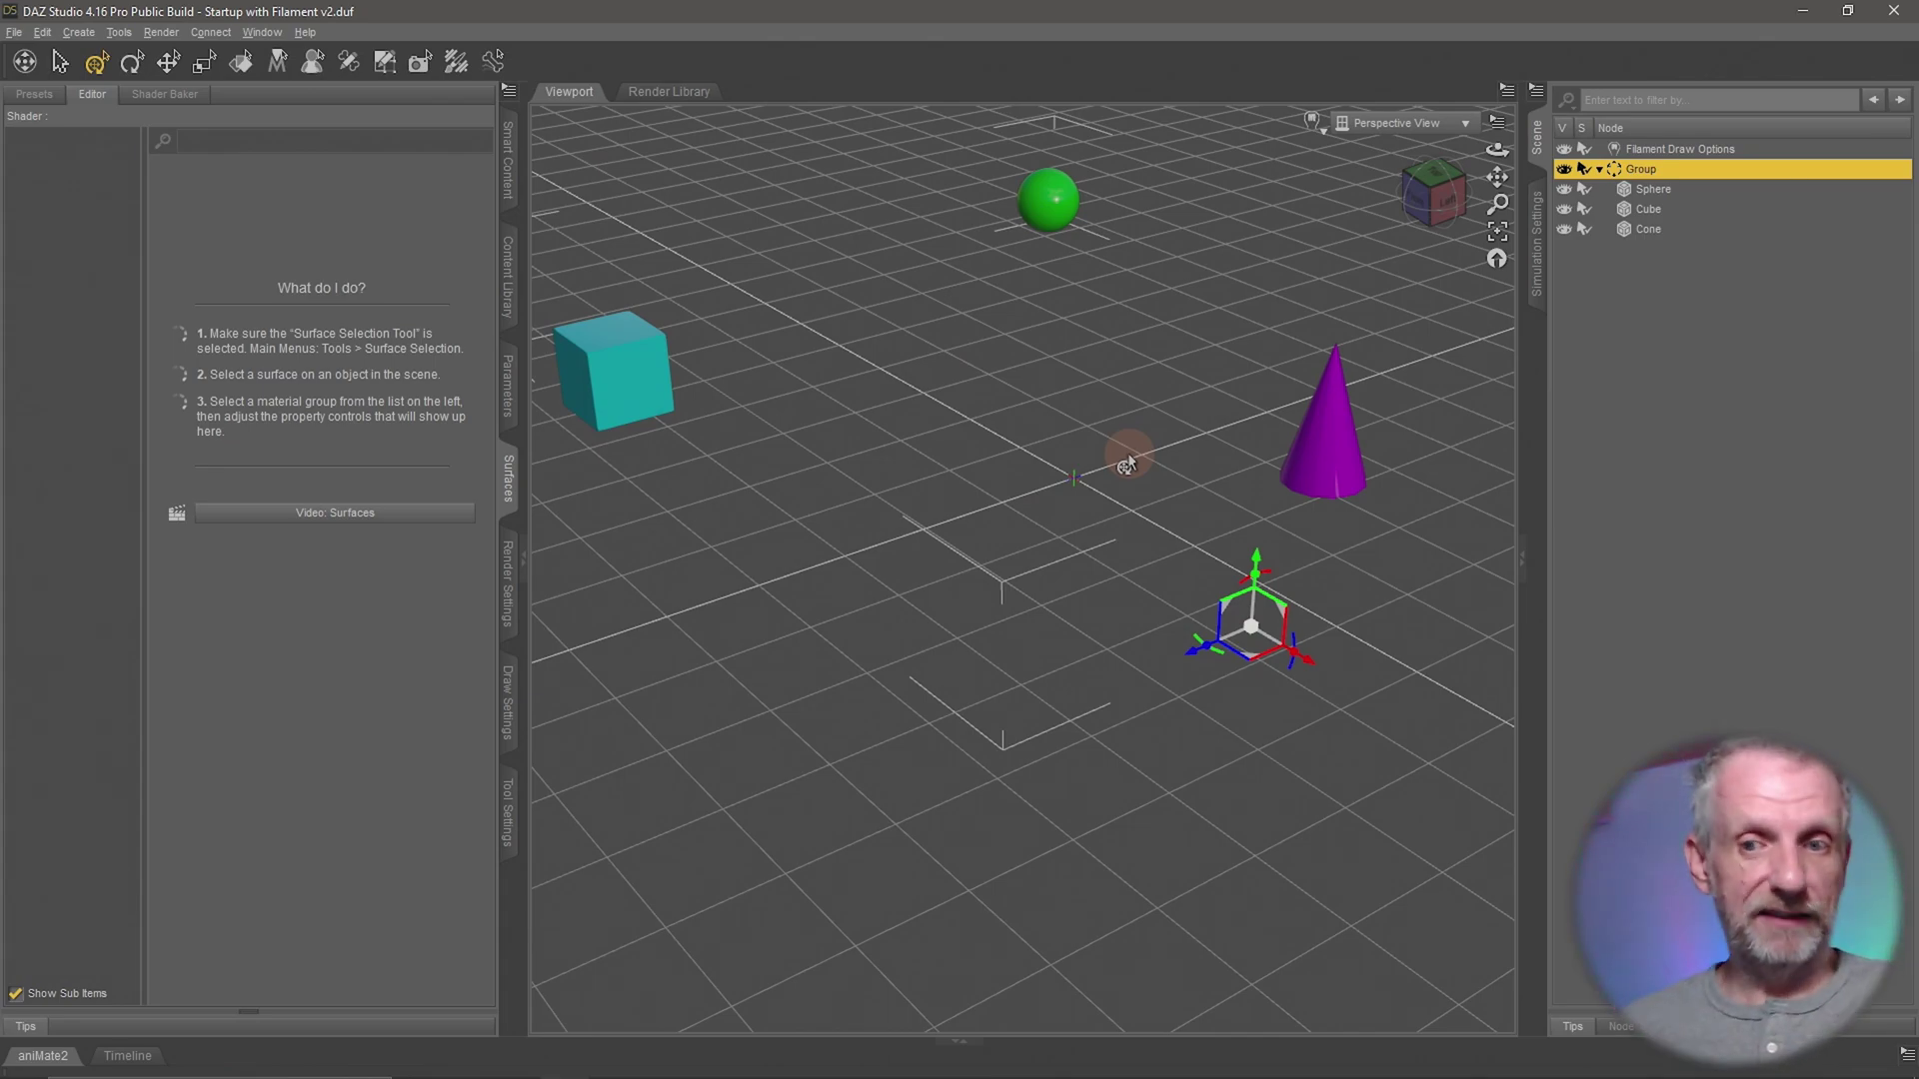
pyautogui.keyDown('alt'); pyautogui.moveTo(1105, 501); pyautogui.dragTo(1102, 503); pyautogui.keyUp('alt')
pyautogui.moveTo(1101, 503)
pyautogui.keyDown('alt'); pyautogui.mouseDown()
pyautogui.moveTo(980, 429)
pyautogui.moveTo(1000, 410)
pyautogui.mouseUp(); pyautogui.keyUp('alt')
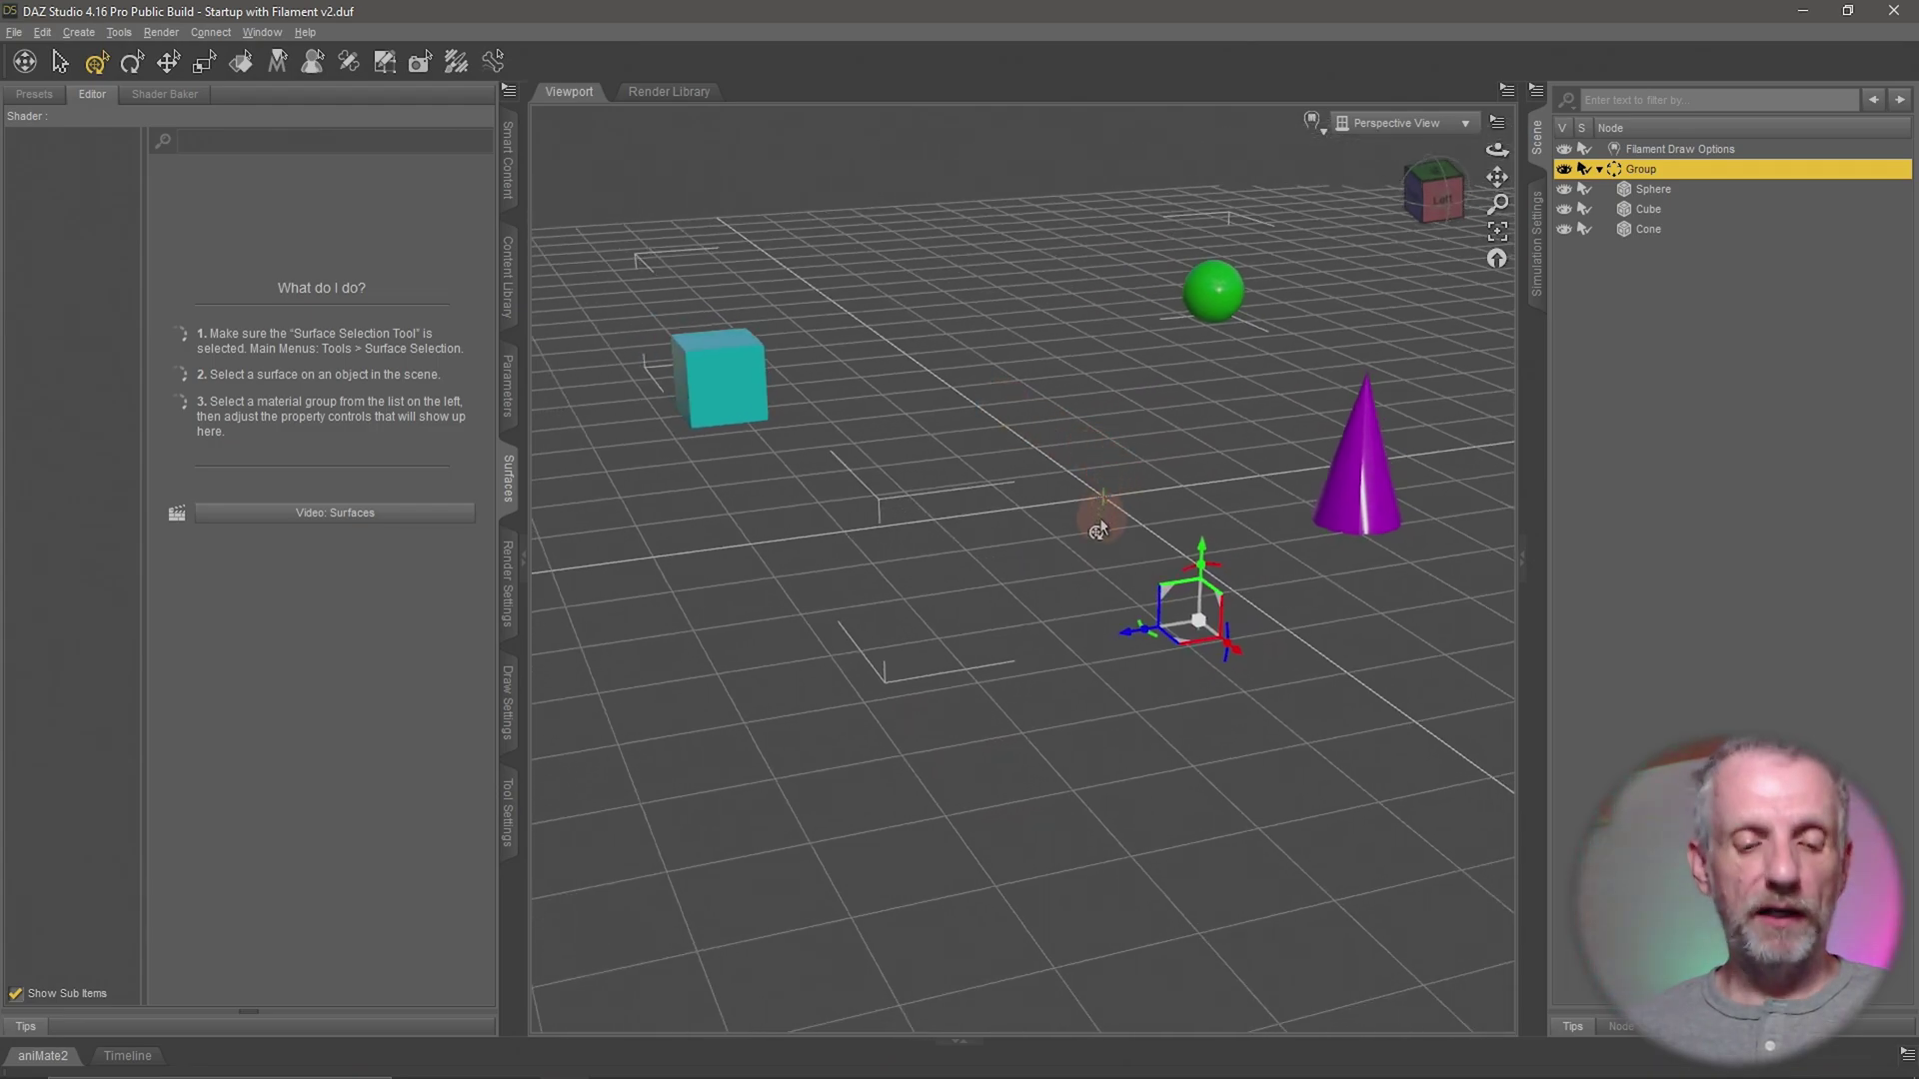
pyautogui.hotkey('ctrl', 'z')
pyautogui.hotkey('ctrl', 'z')
pyautogui.hotkey('ctrl', 'z')
pyautogui.hotkey('ctrl', 'z')
pyautogui.hotkey('ctrl', 'z')
pyautogui.hotkey('ctrl', 'z')
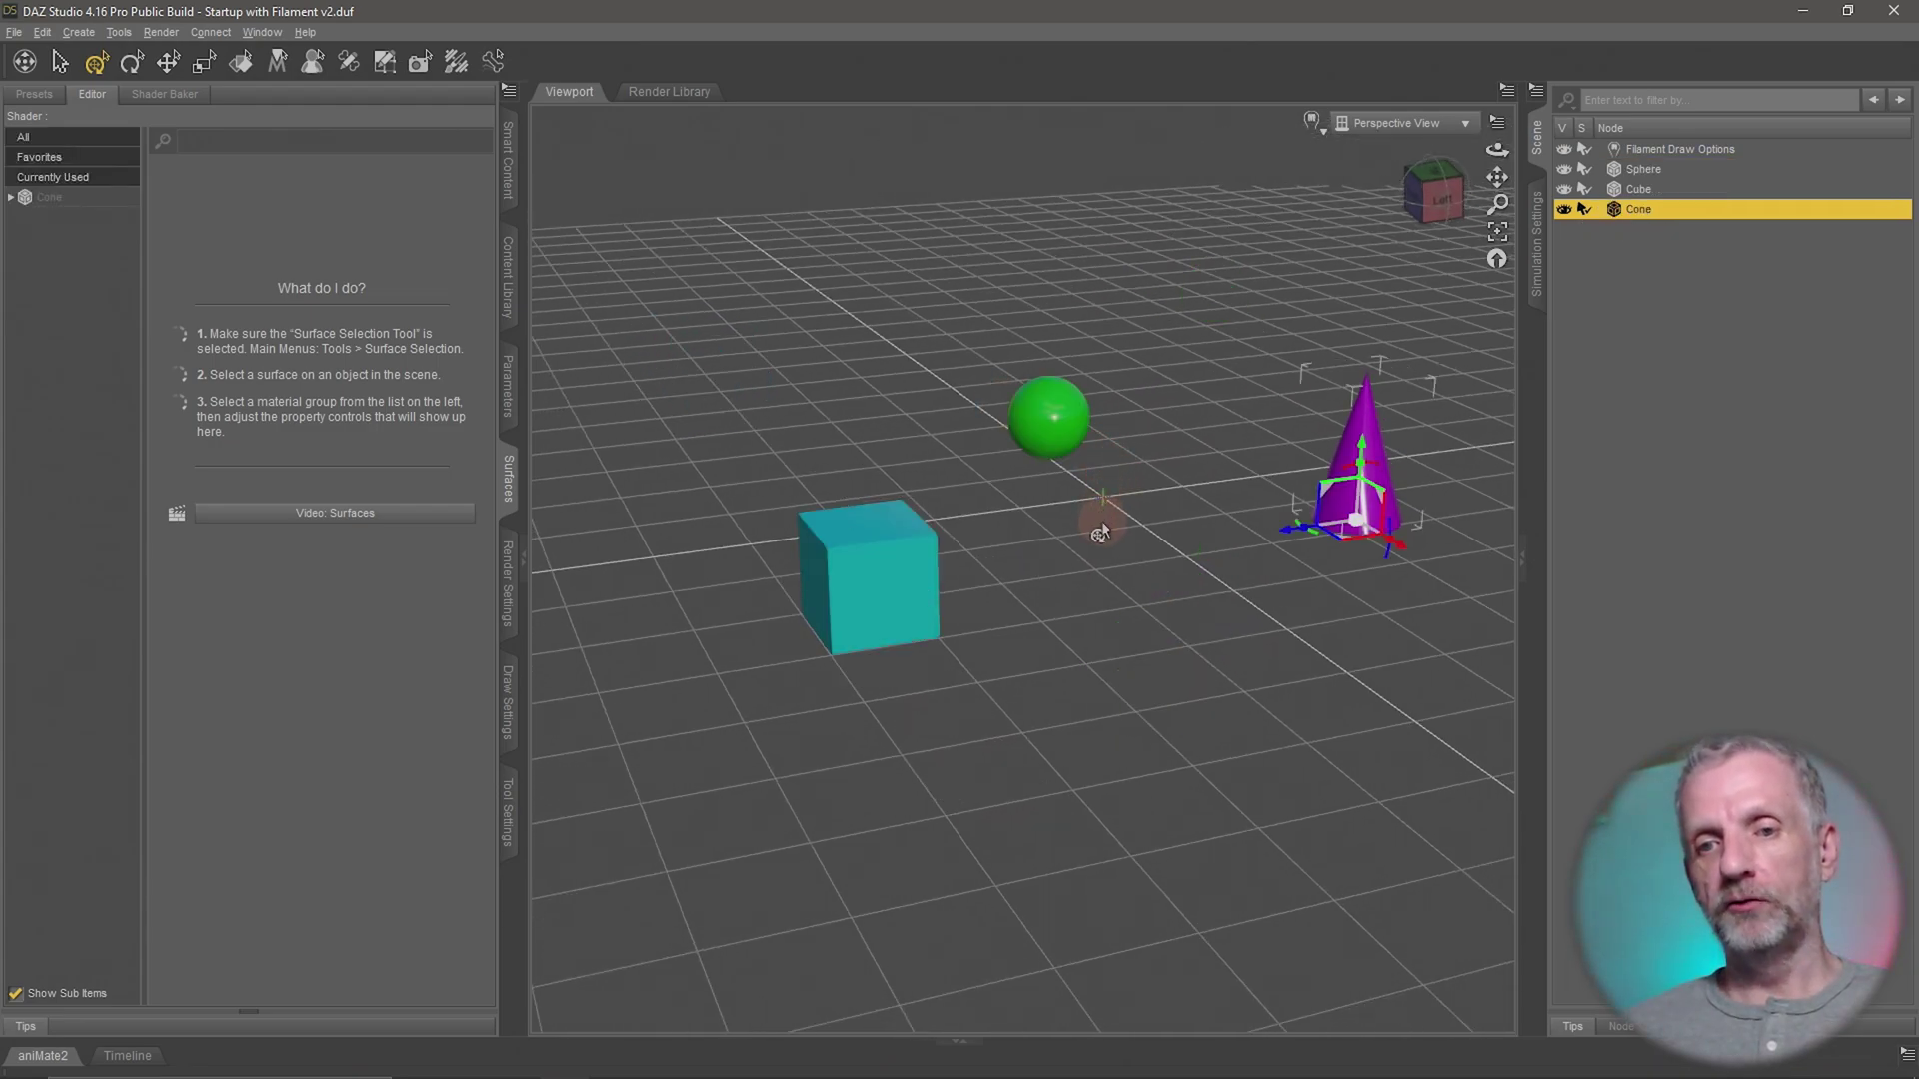
# - Orbit to a front view and clear the selection by clicking Filament Draw Options
pyautogui.keyDown('alt'); pyautogui.moveTo(1085, 500); pyautogui.dragTo(1087, 505); pyautogui.keyUp('alt')
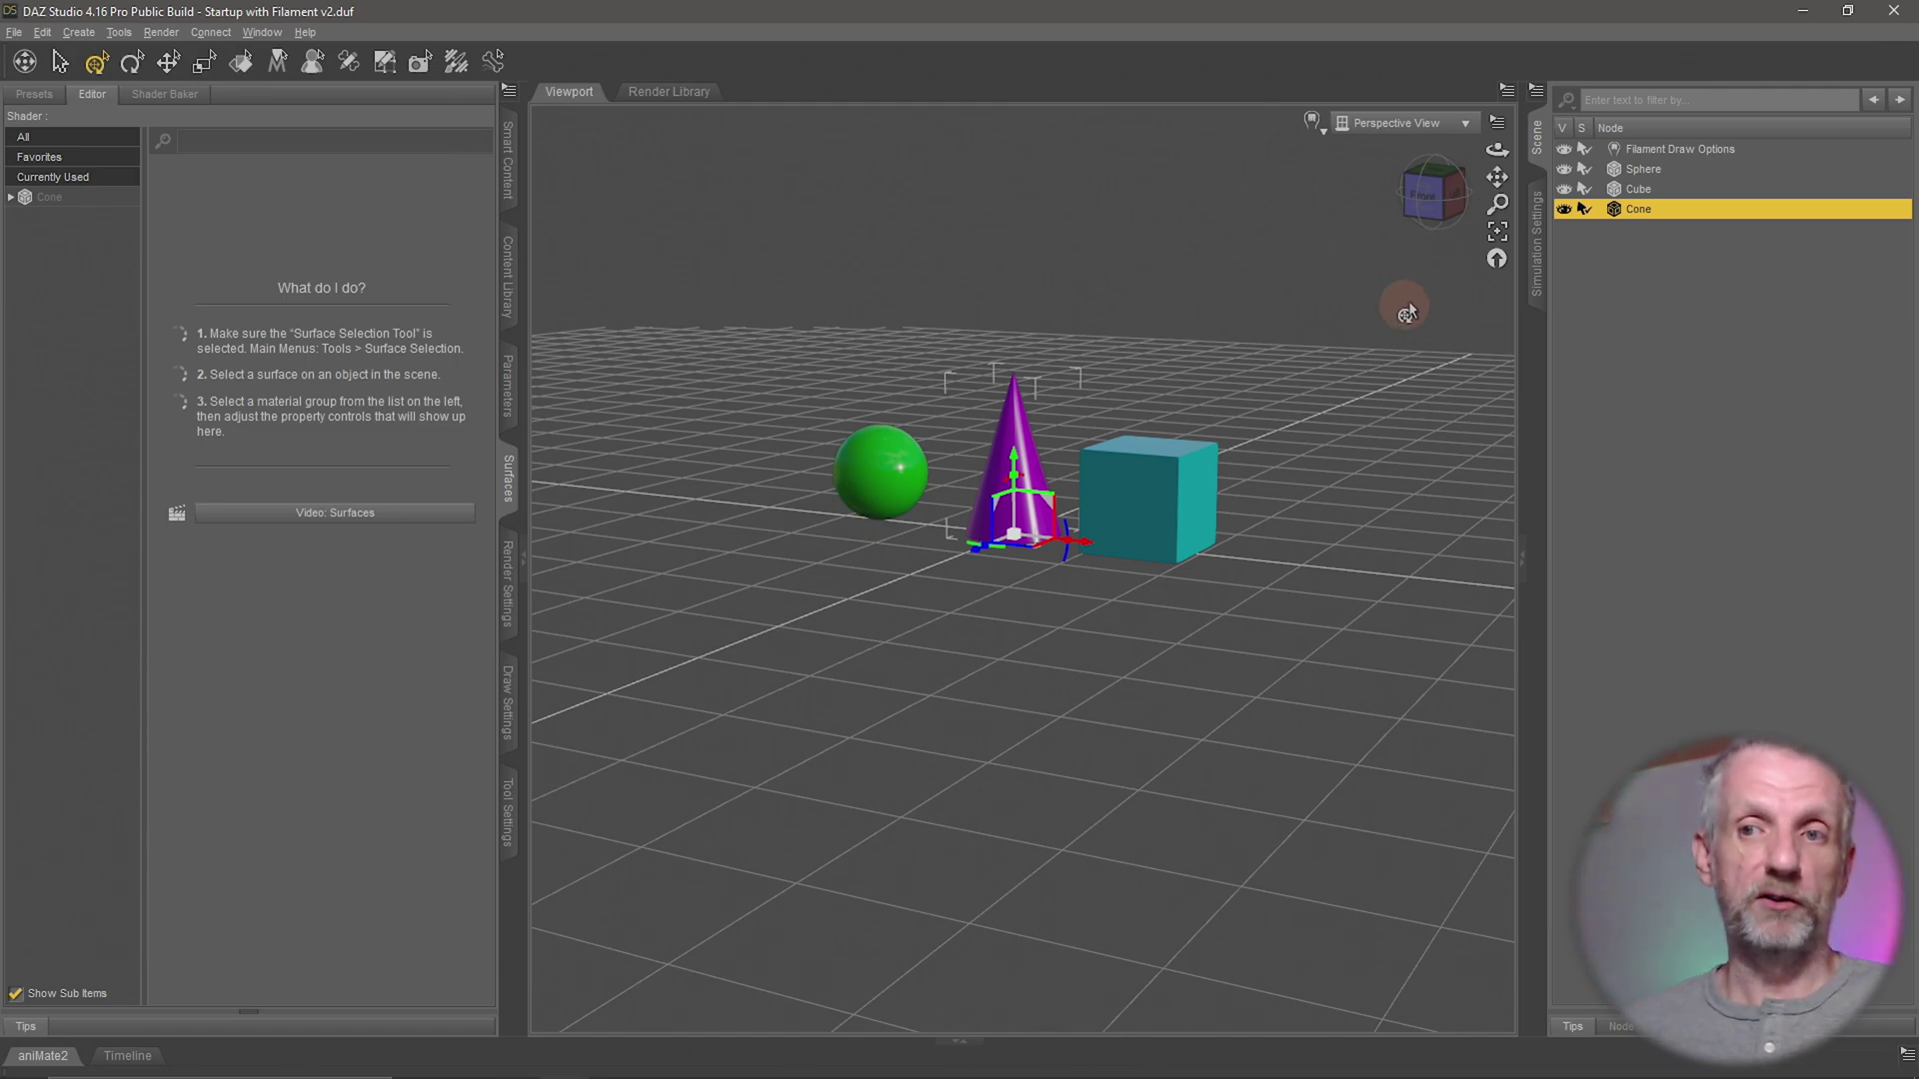
pyautogui.click(1717, 155)
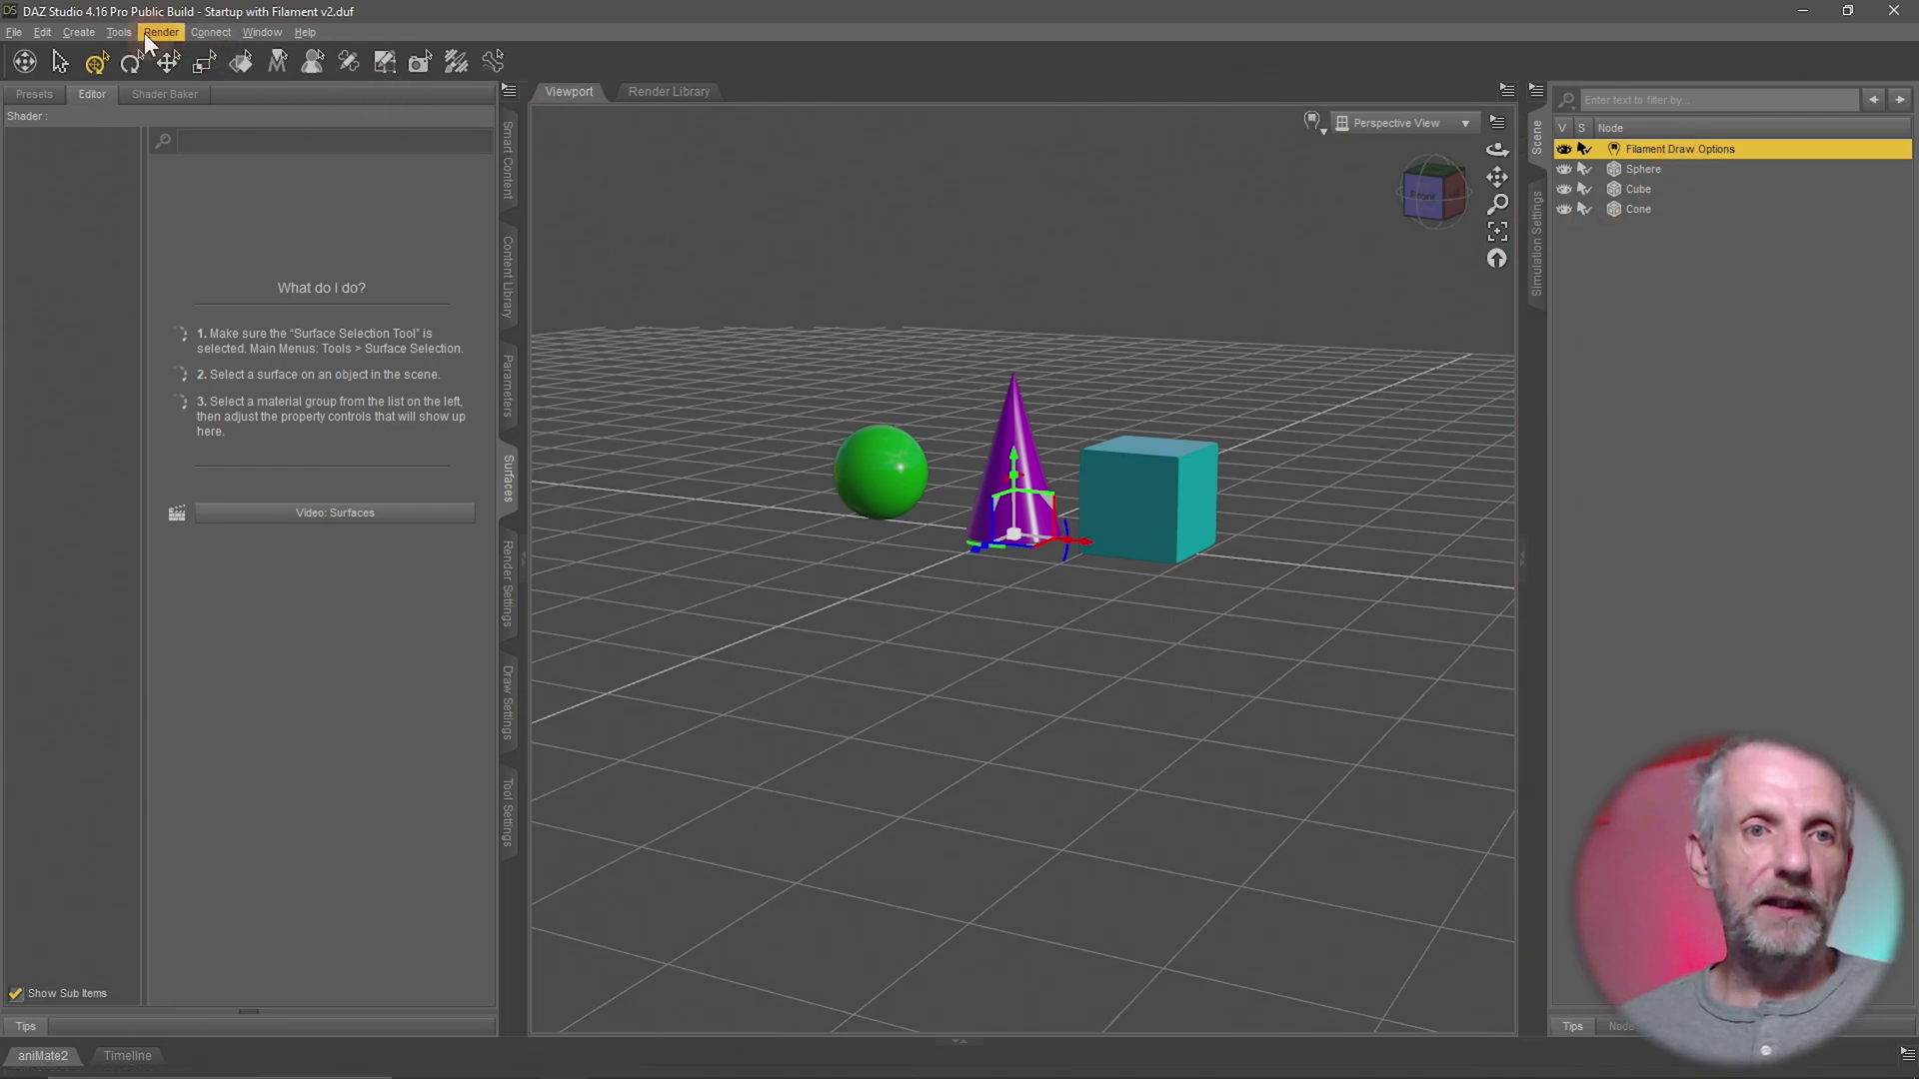
# - Create a new Null node with Apply Default Settings selected instead of current viewport placement
pyautogui.click(78, 31)
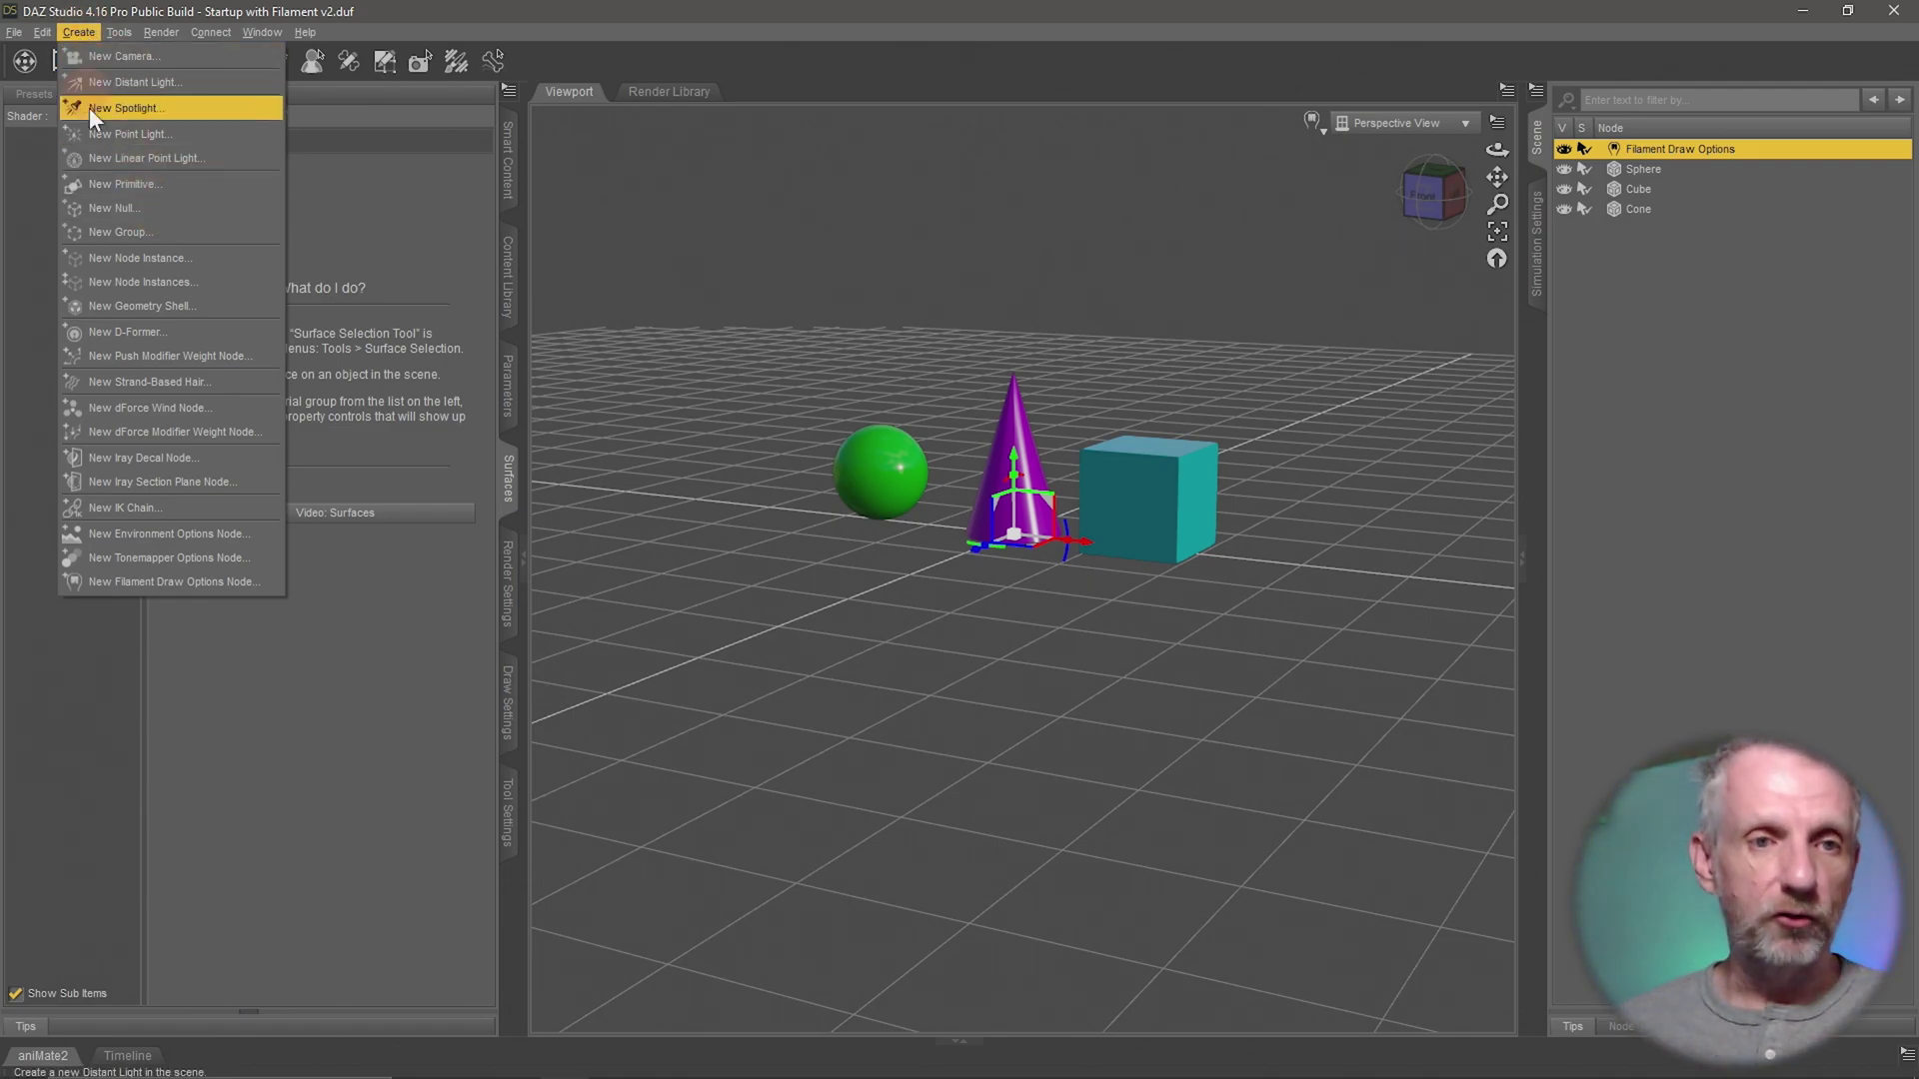
pyautogui.click(158, 207)
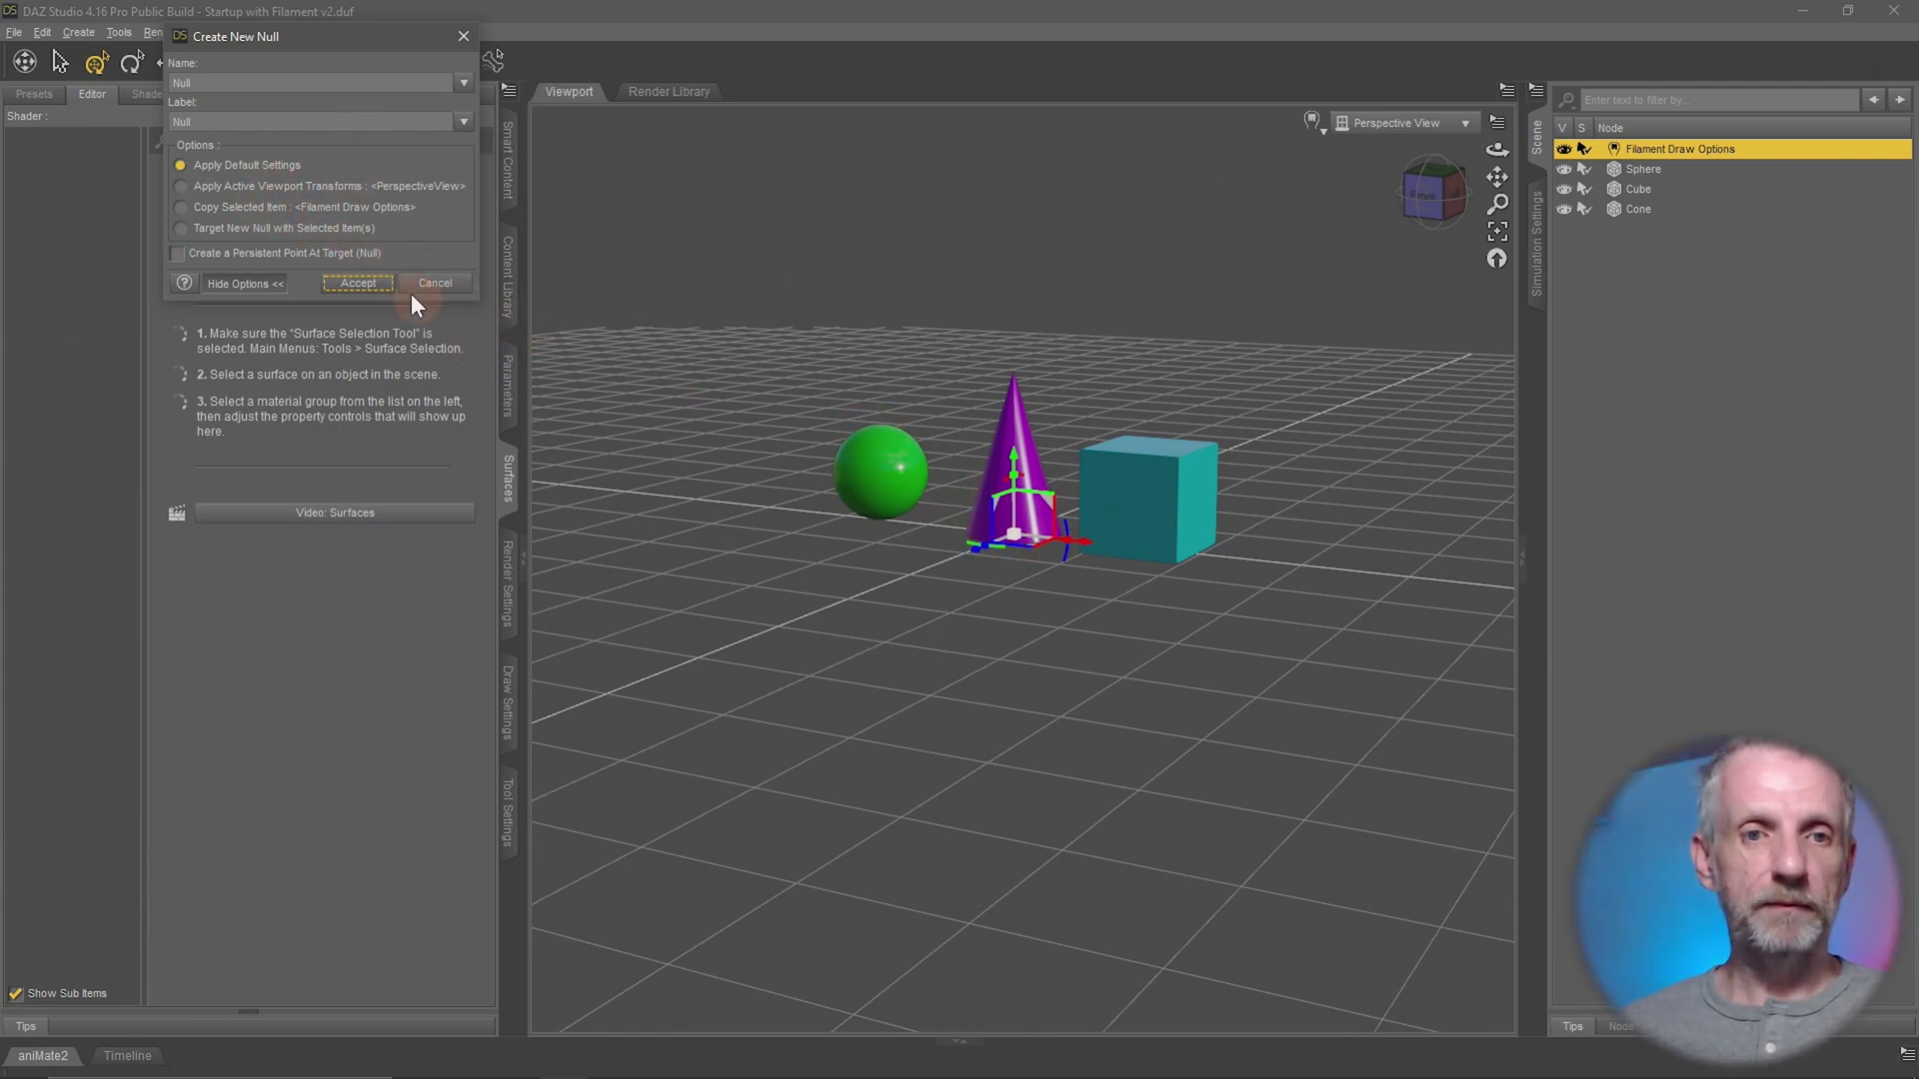
pyautogui.click(222, 194)
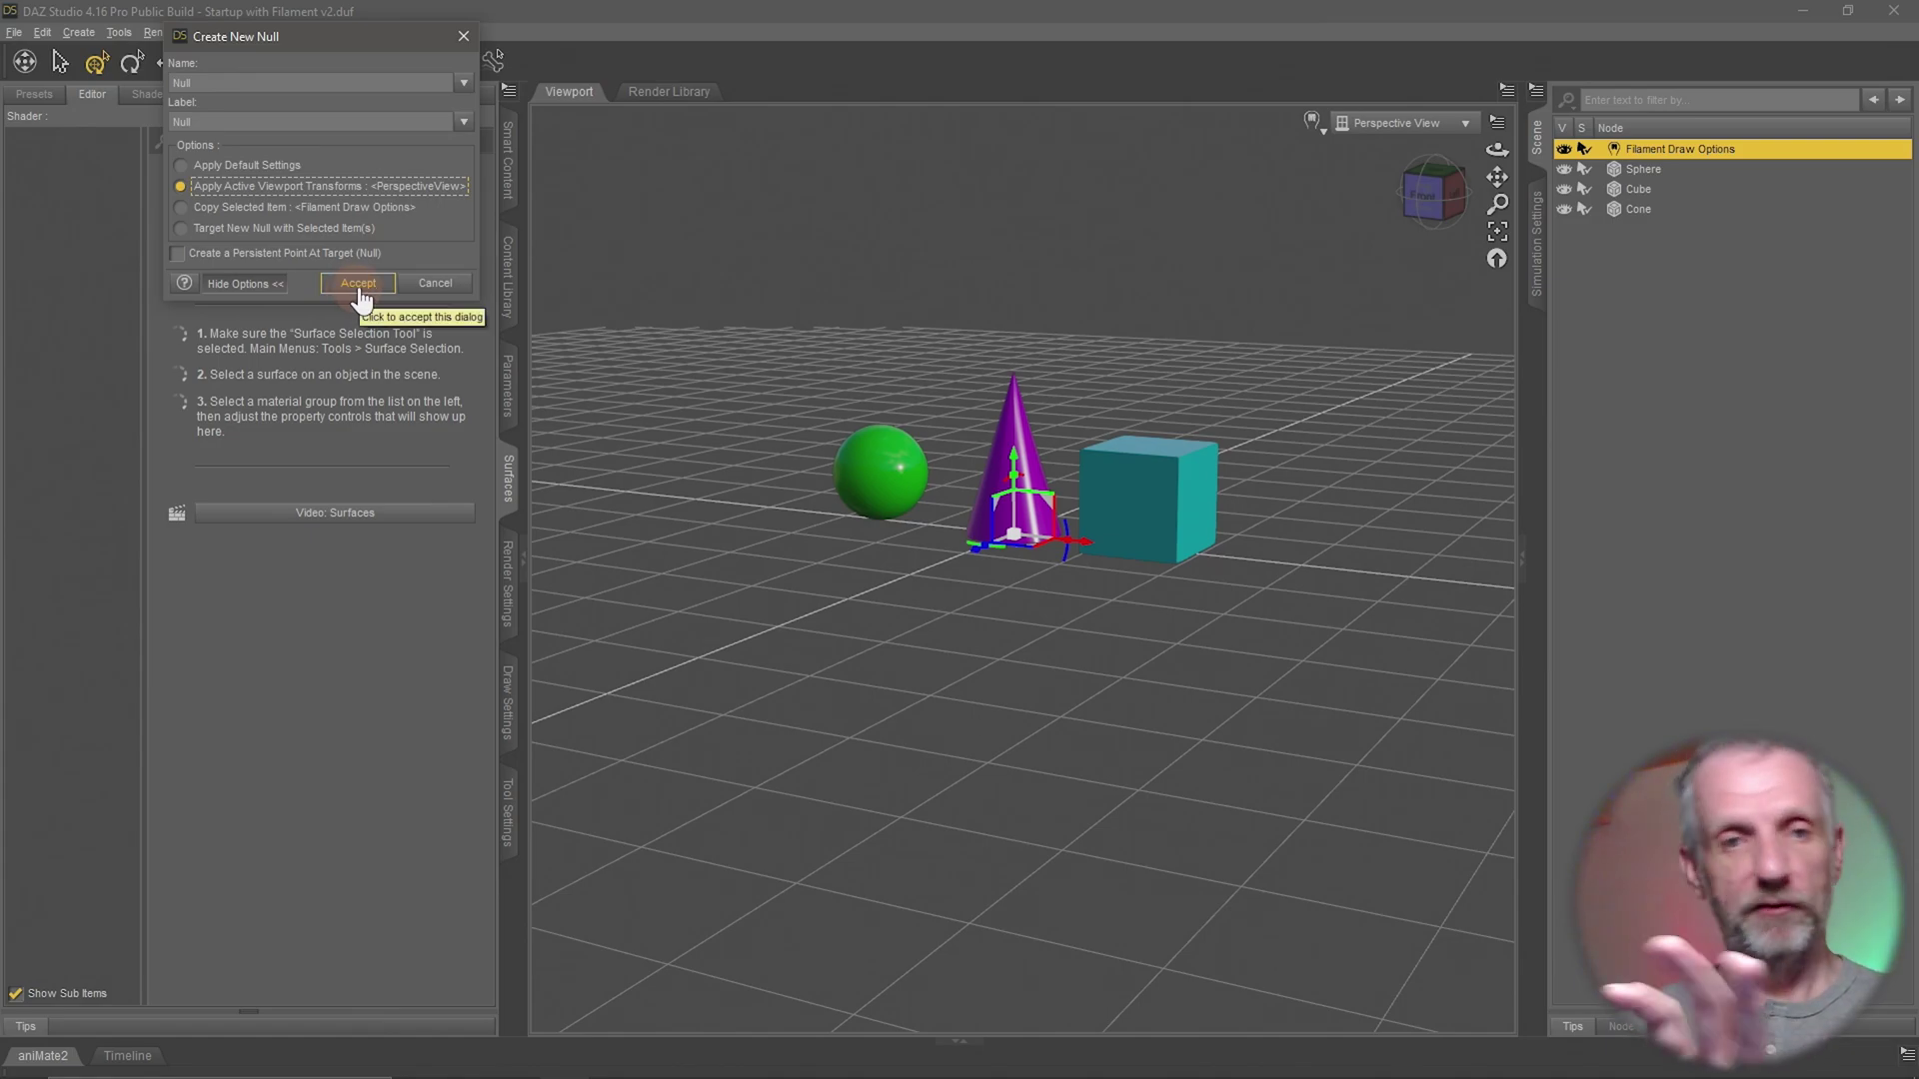
pyautogui.click(272, 166)
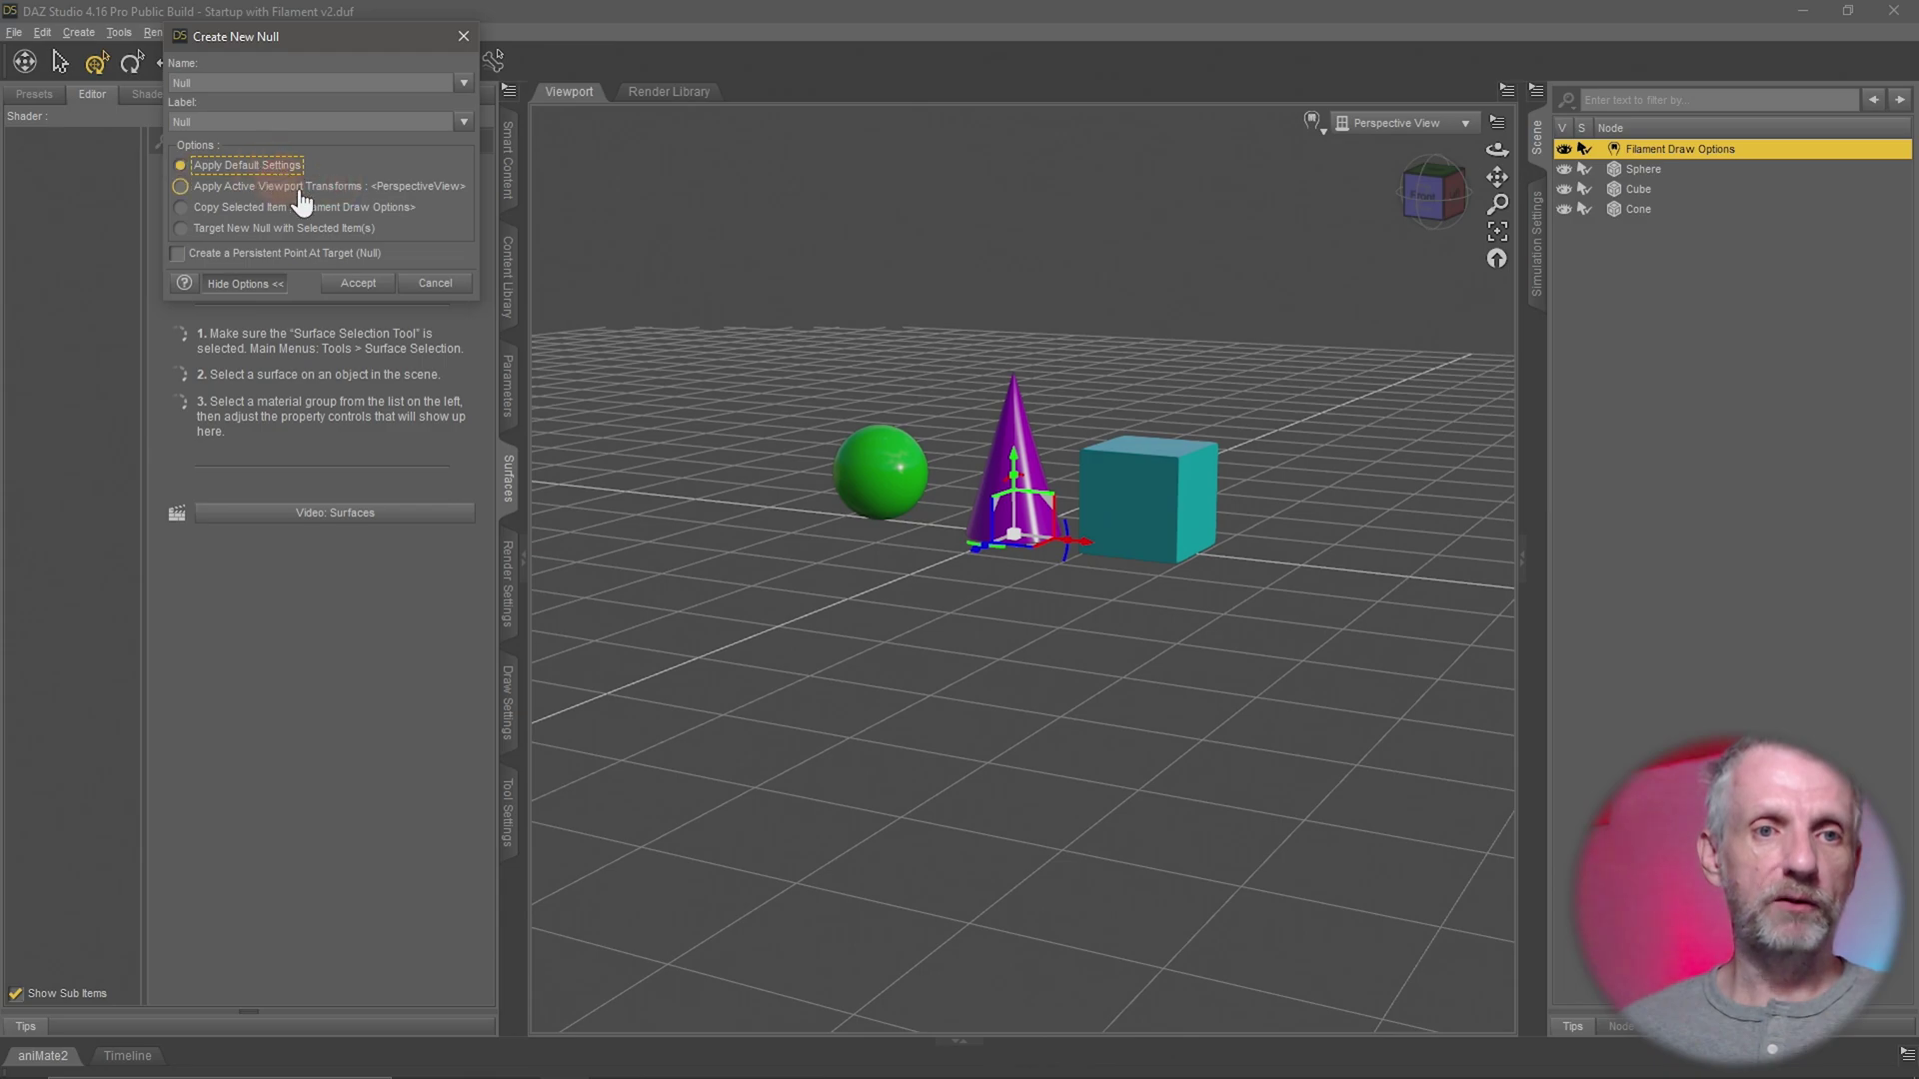
pyautogui.click(381, 285)
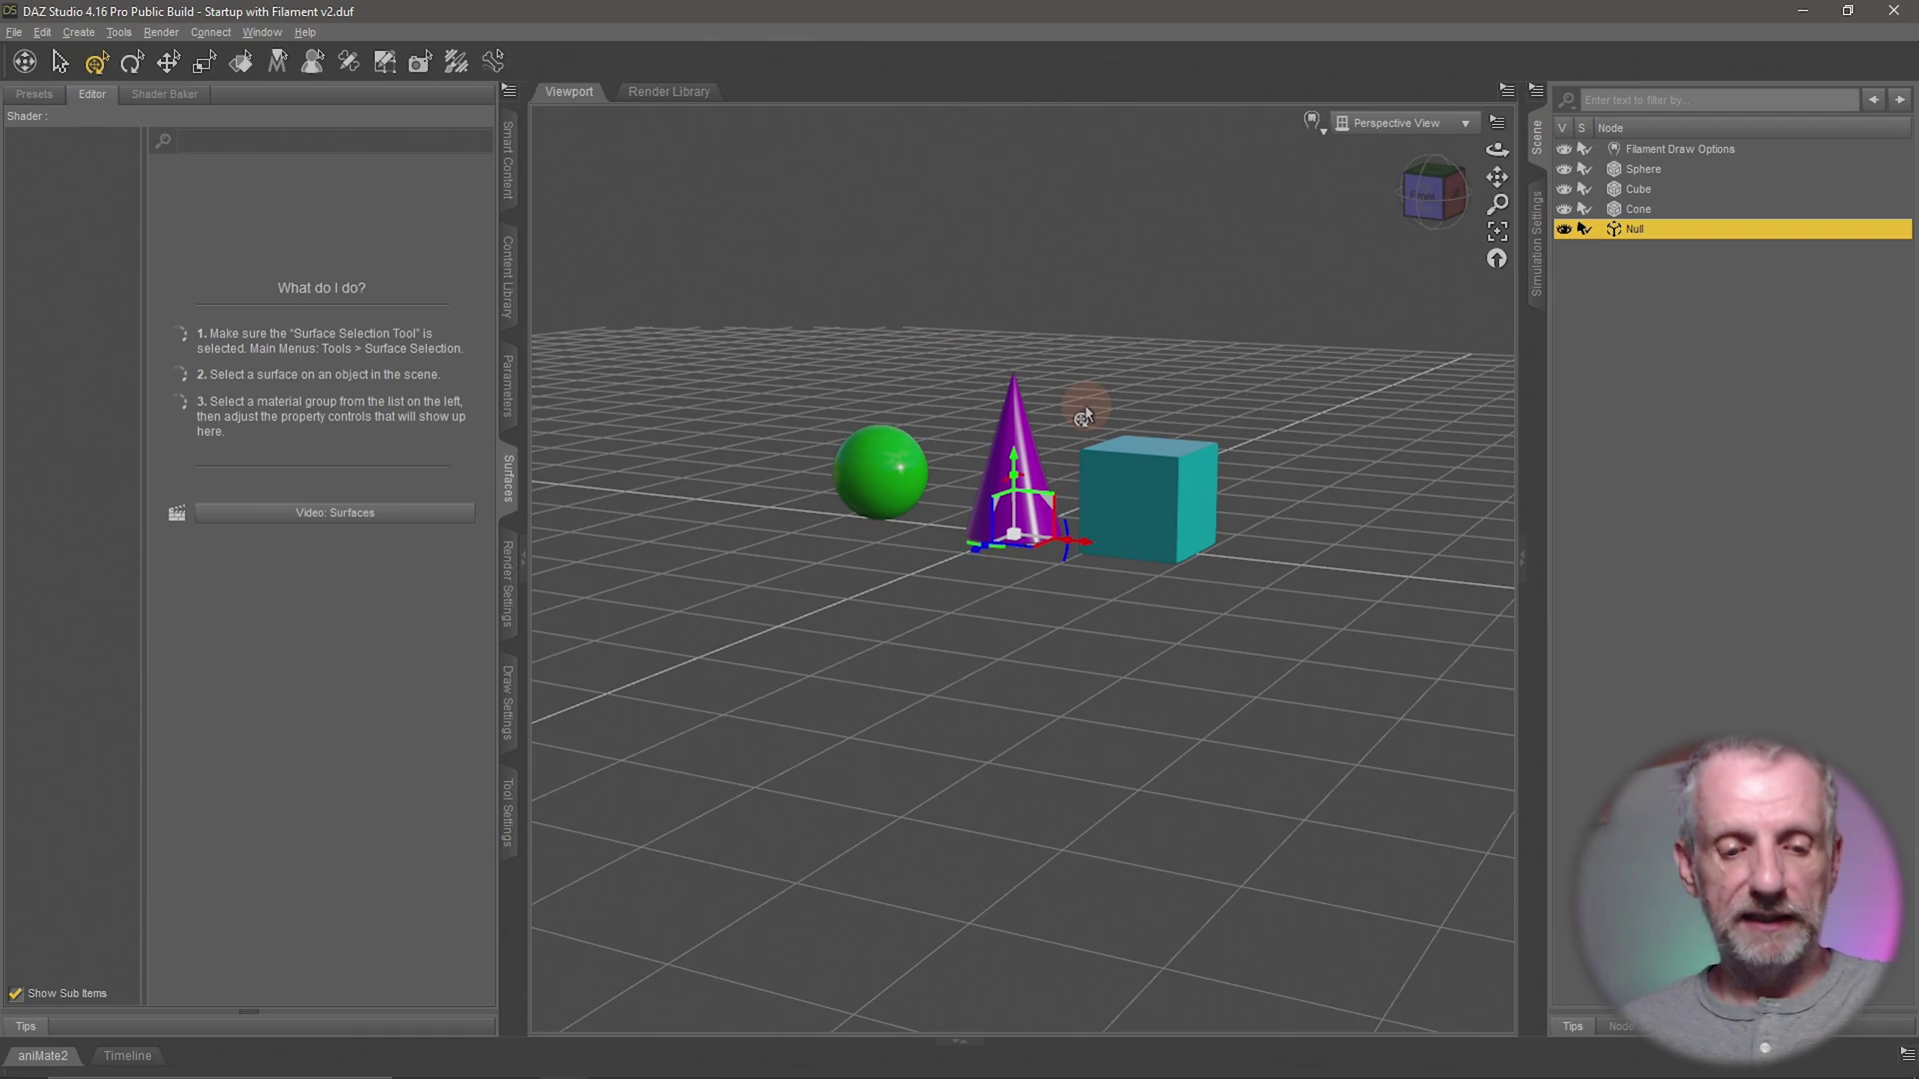
# - Frame the new Null and drag it away from the cone's base
pyautogui.hotkey('ctrl', 'f')
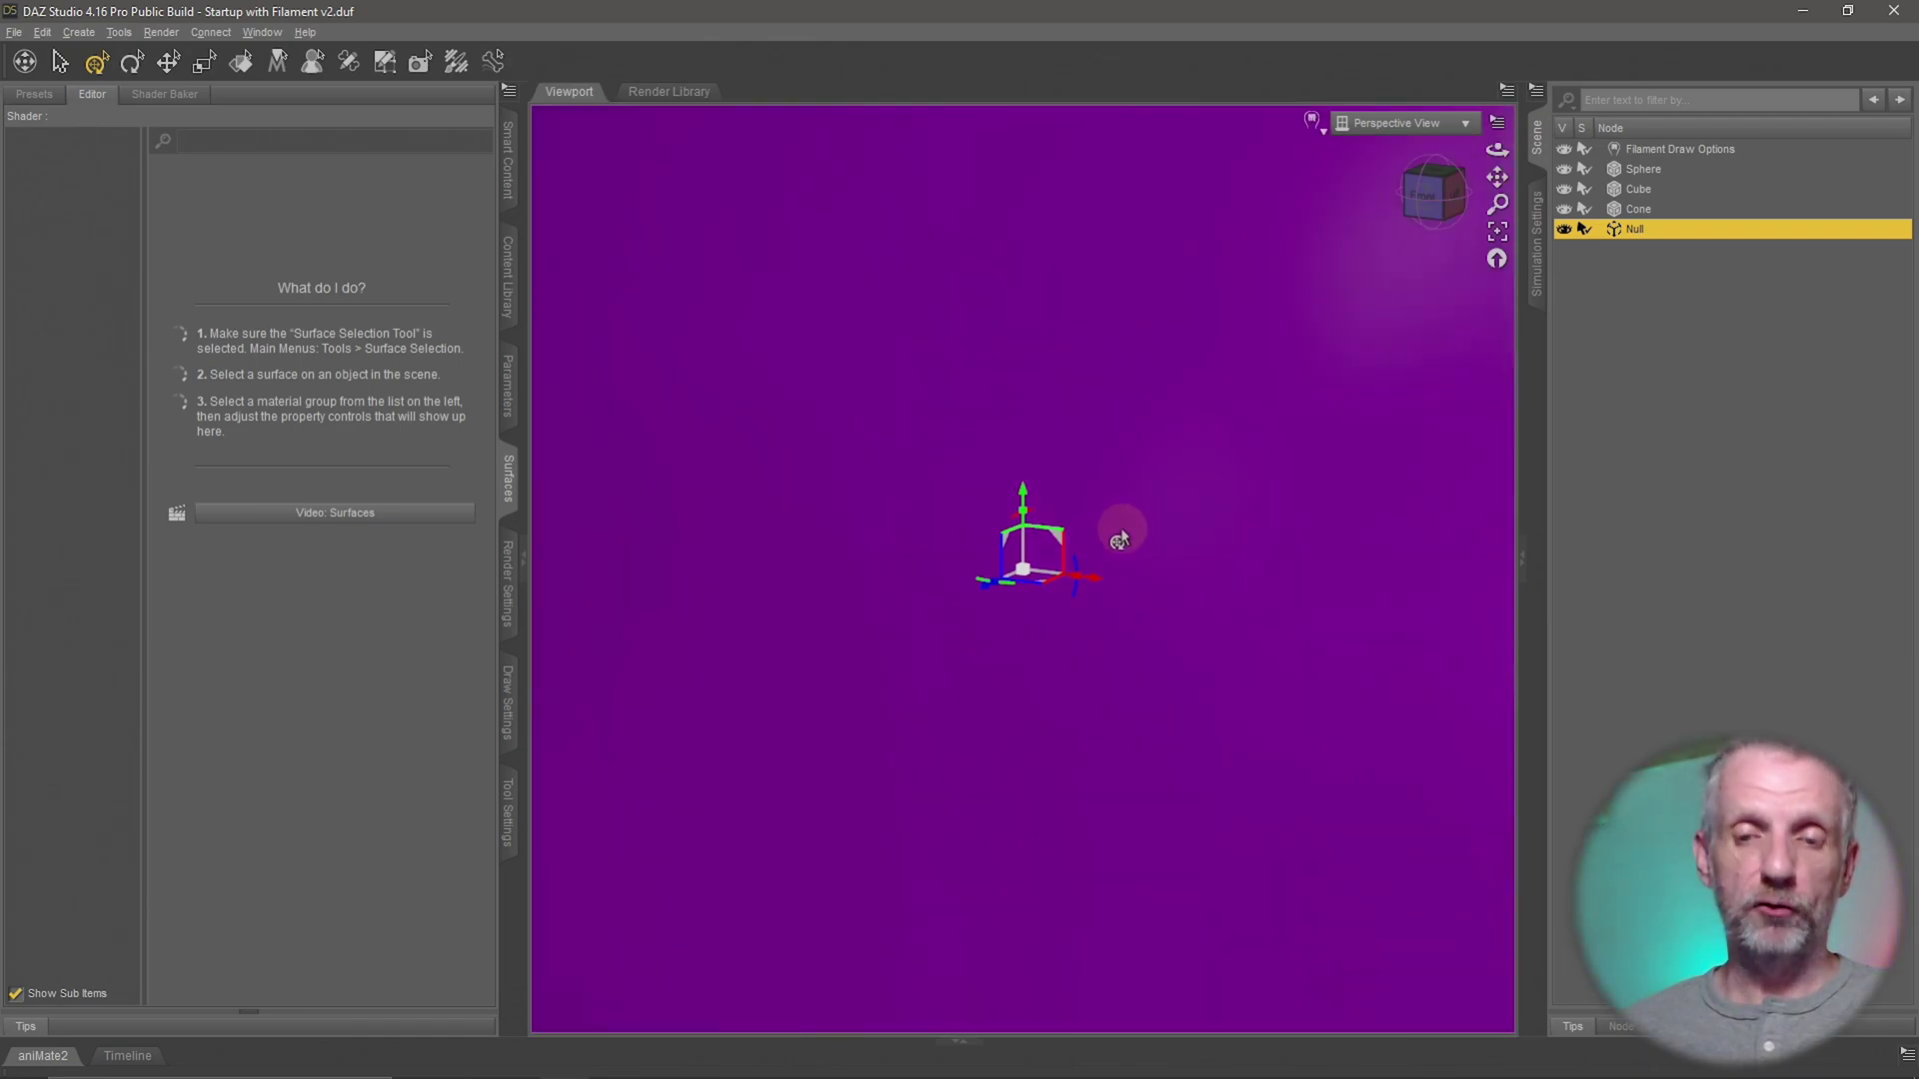
pyautogui.scroll(-10, 1118, 534)
pyautogui.moveTo(1113, 426)
pyautogui.mouseDown(button='middle')
pyautogui.moveTo(1093, 428)
pyautogui.moveTo(1113, 421)
pyautogui.mouseUp(button='middle')
pyautogui.keyDown('alt'); pyautogui.moveTo(1114, 420); pyautogui.dragTo(1110, 419); pyautogui.keyUp('alt')
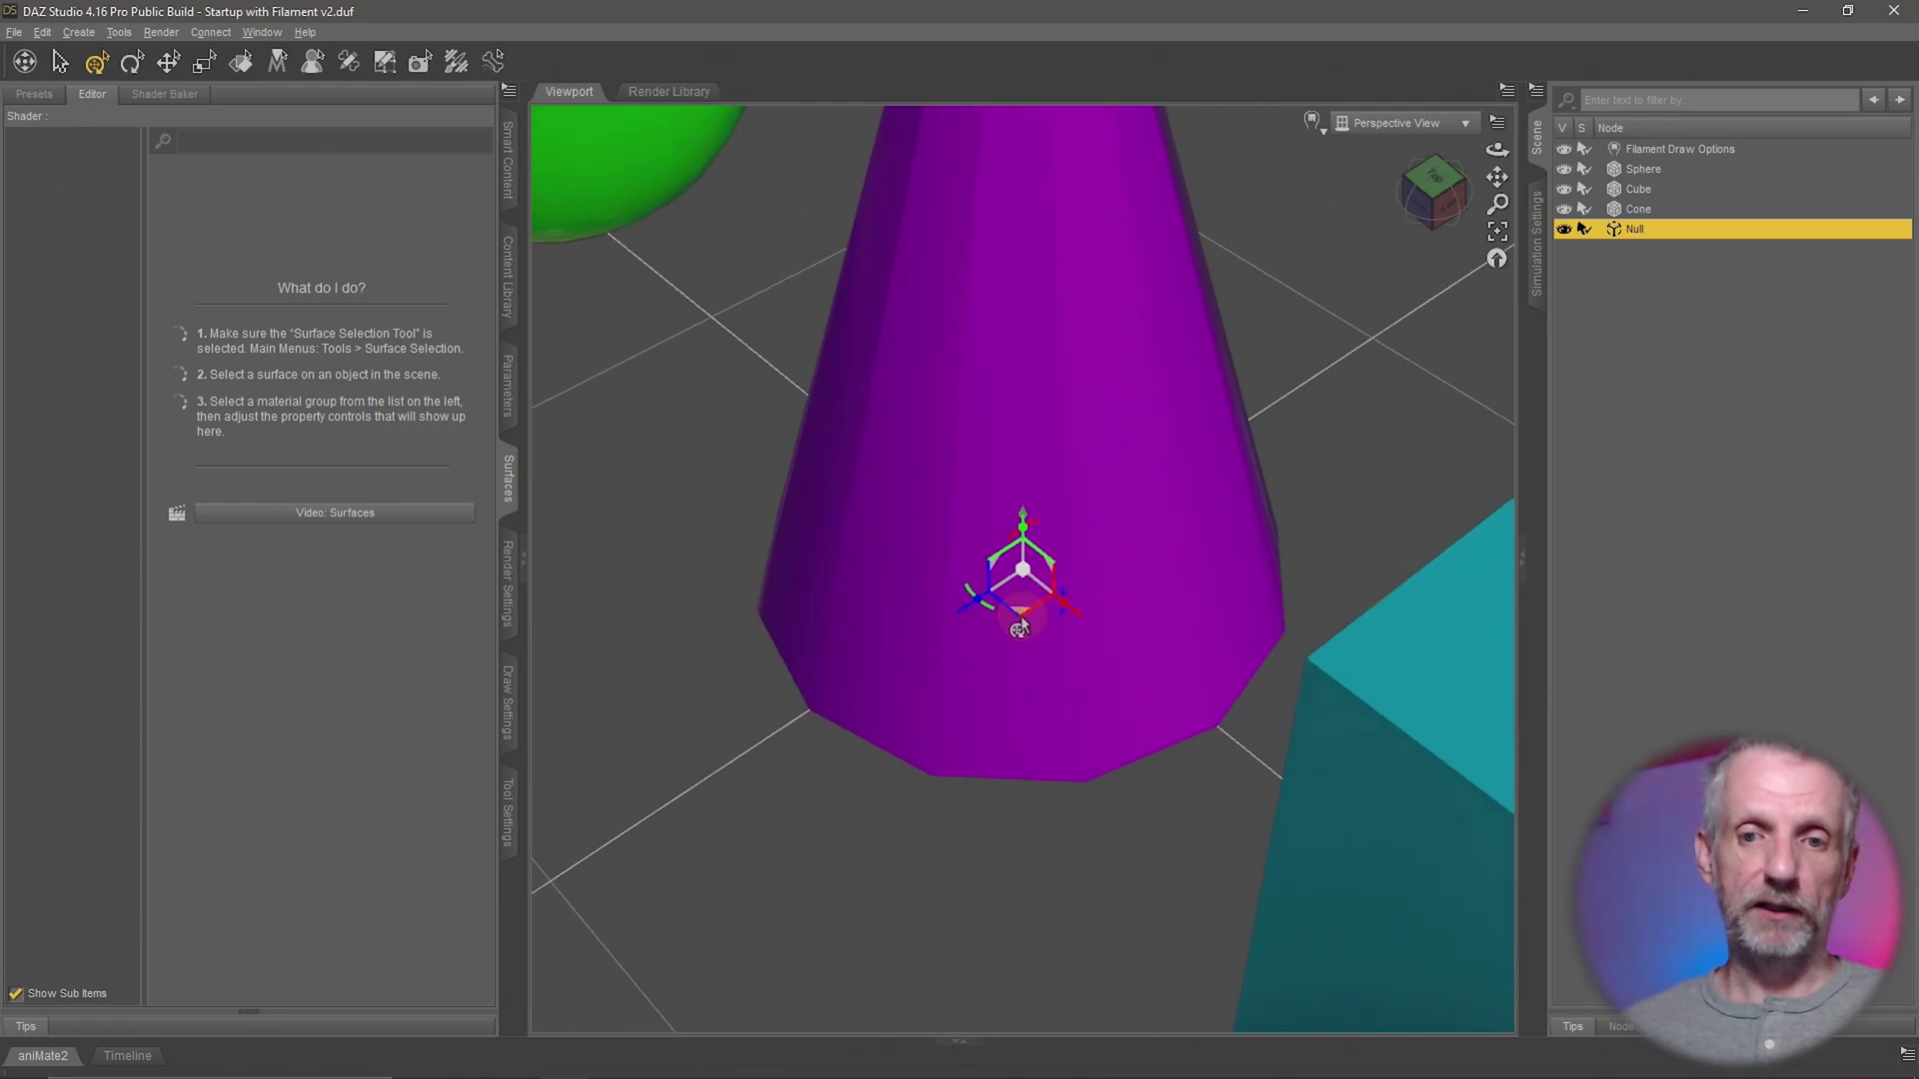
pyautogui.moveTo(1020, 626); pyautogui.dragTo(1382, 210)
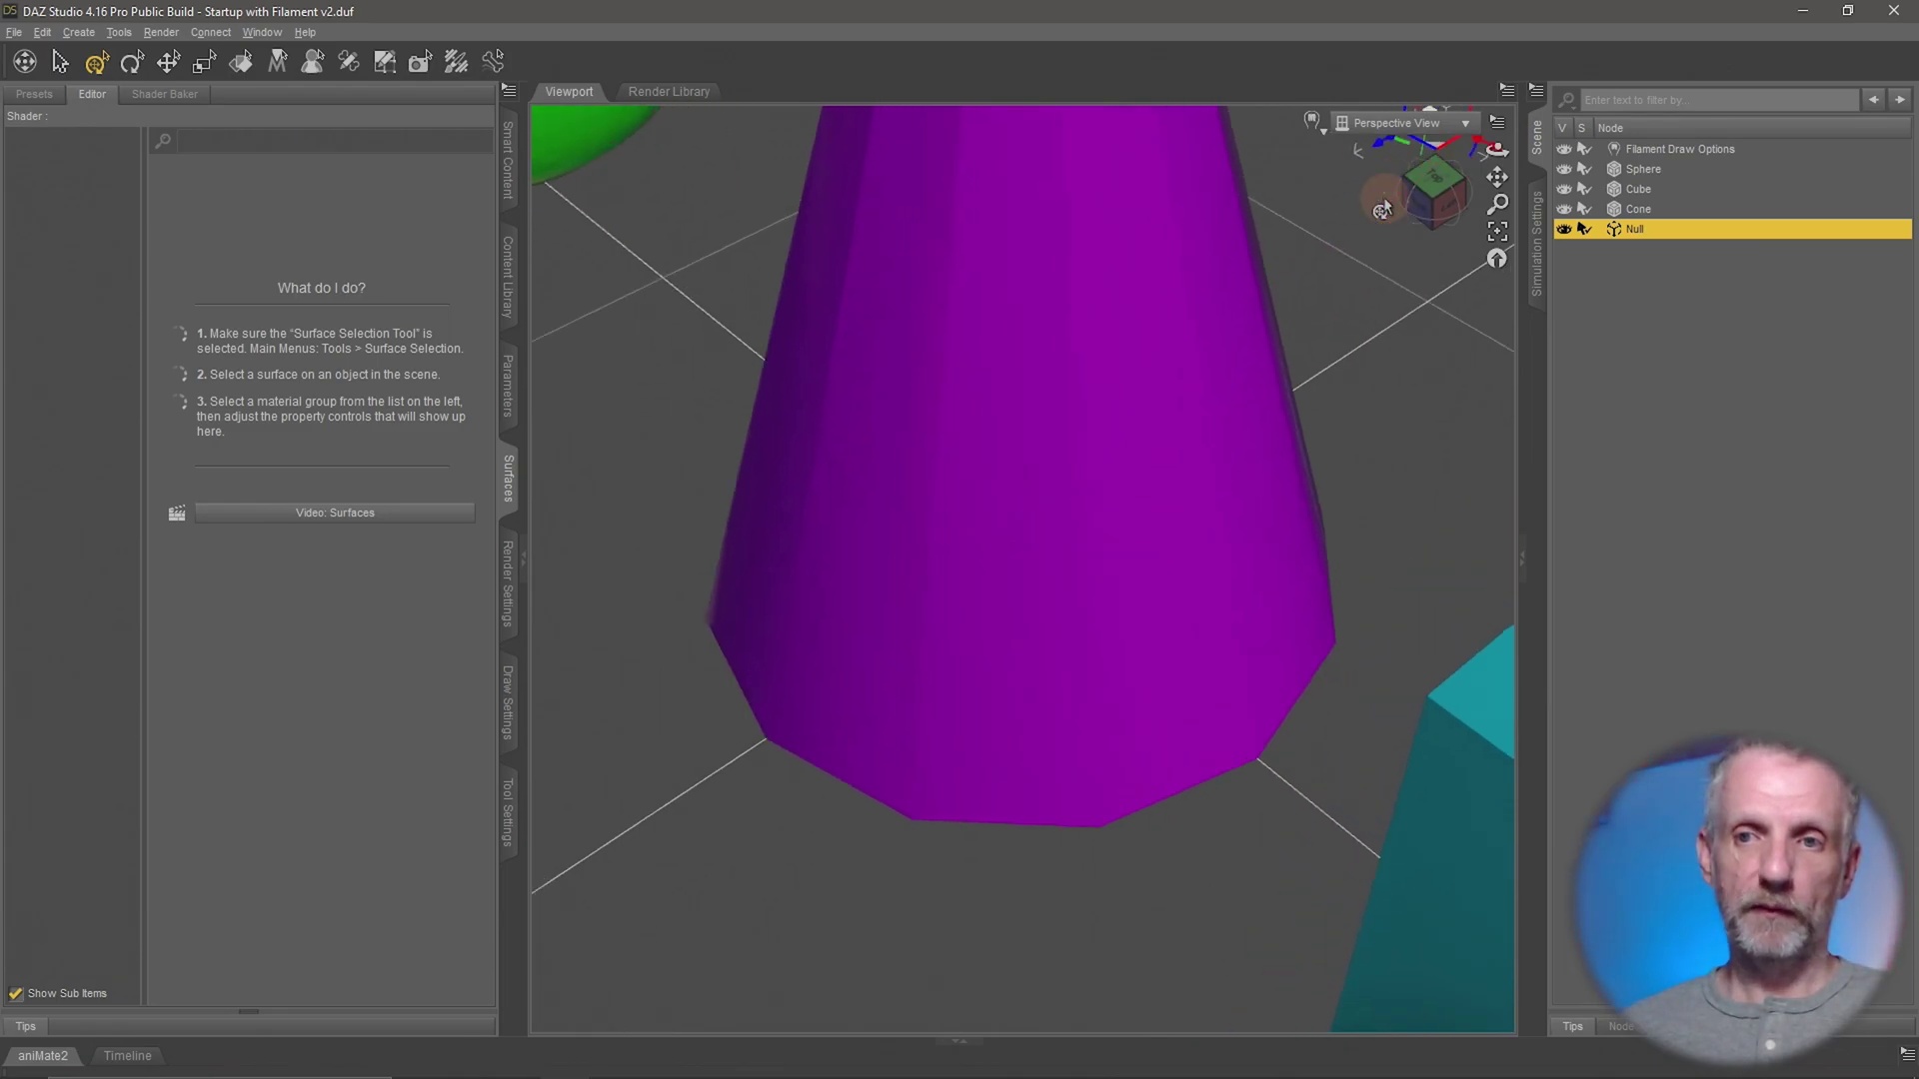
# - Drag the Null further across the floor so it sits beside the three objects
pyautogui.scroll(-3, 1382, 200)
pyautogui.moveTo(1379, 200); pyautogui.dragTo(1104, 228, button='middle')
pyautogui.moveTo(893, 456); pyautogui.dragTo(1057, 445)
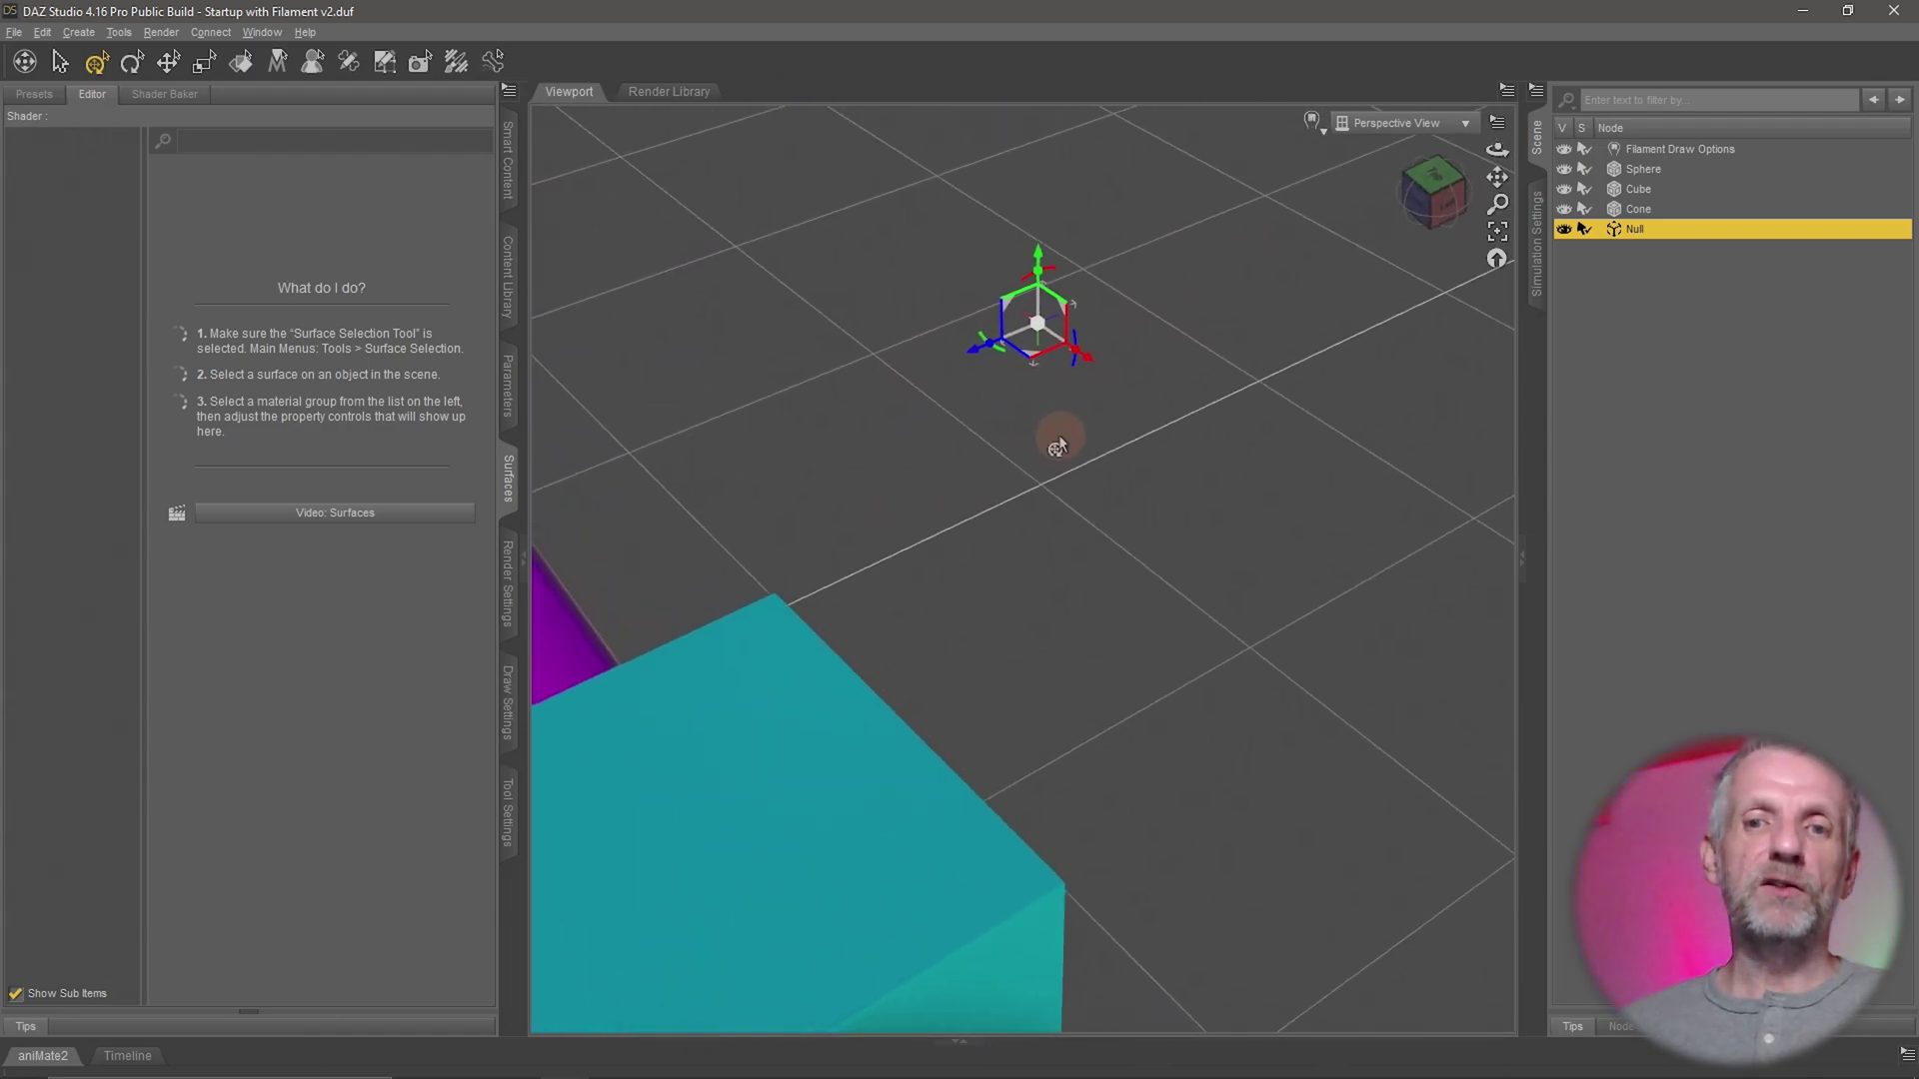
pyautogui.moveTo(1060, 437); pyautogui.dragTo(1061, 436, button='middle')
pyautogui.scroll(1, 1060, 437)
pyautogui.scroll(-5, 1060, 436)
pyautogui.scroll(-3, 1060, 440)
pyautogui.moveTo(1057, 445); pyautogui.dragTo(1057, 445)
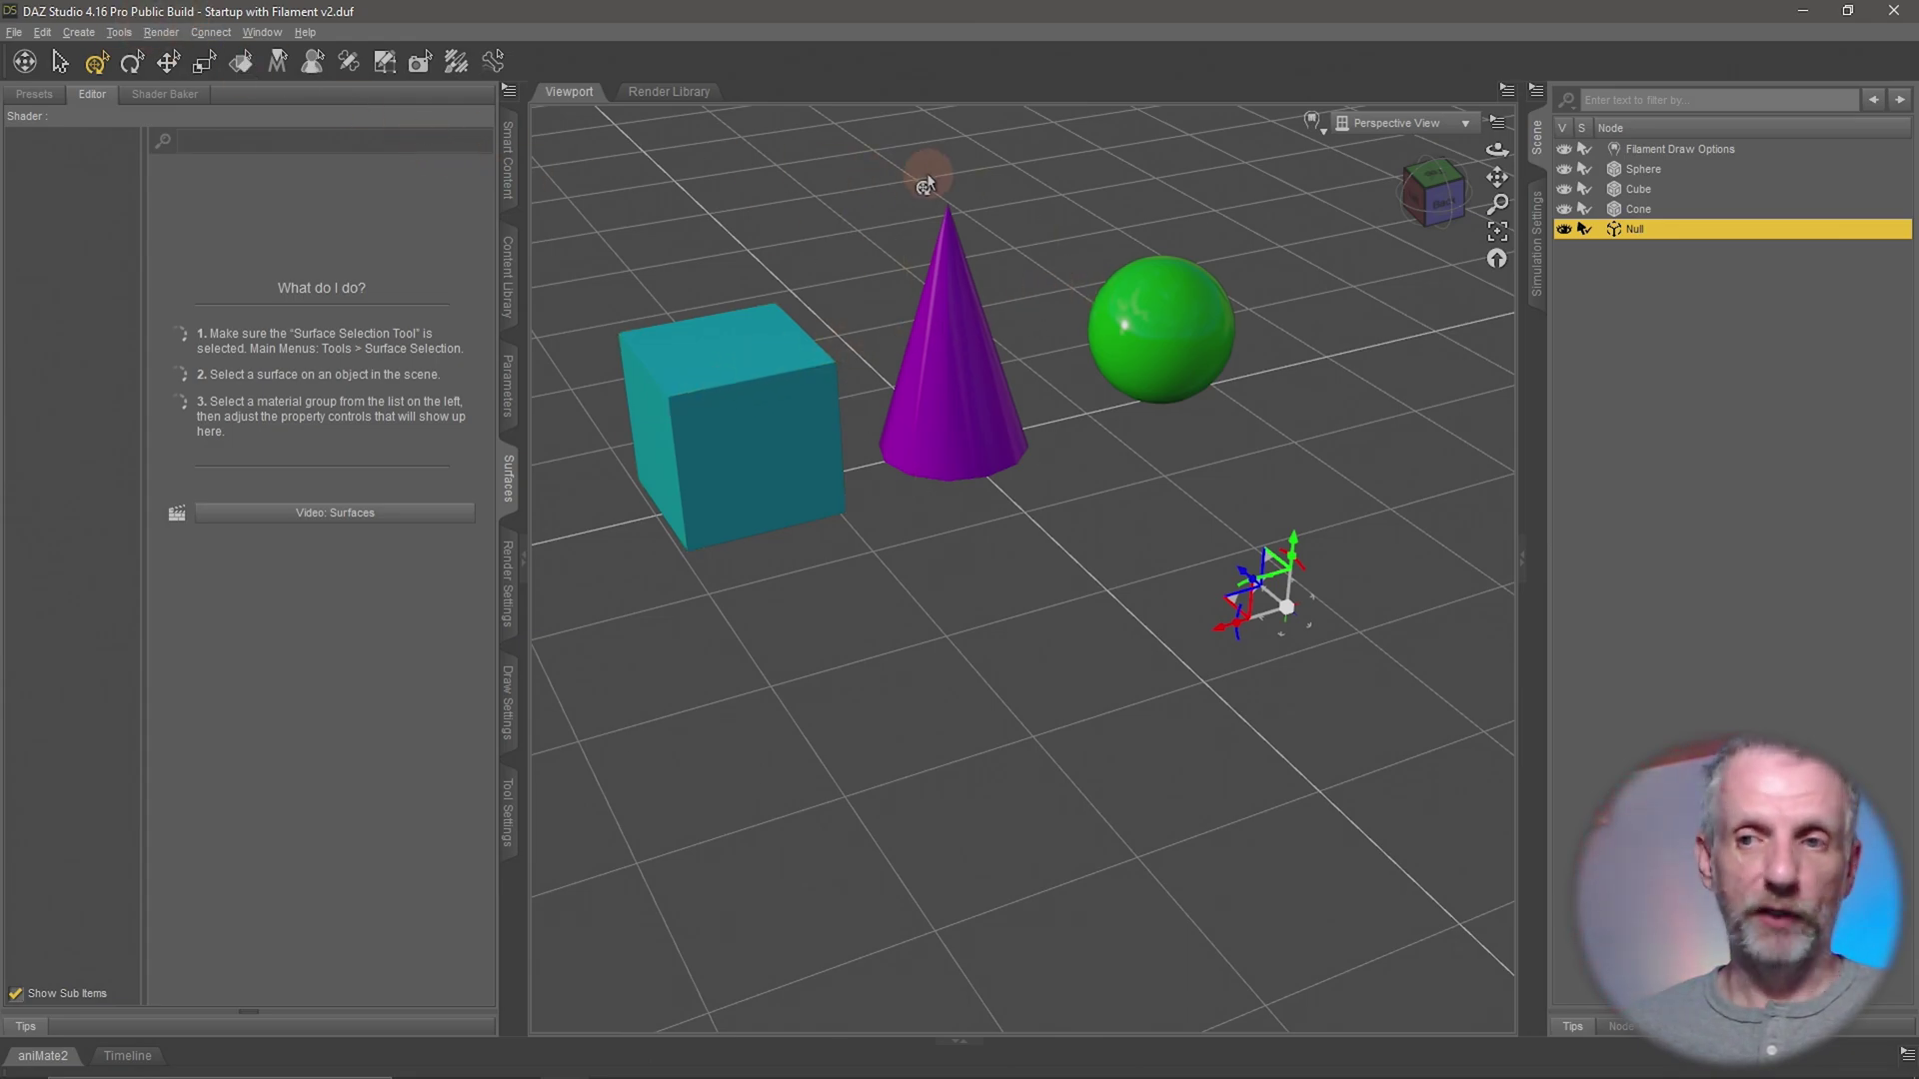
# - Parent the sphere under the Null, then drag the Null to move its three children together
pyautogui.moveTo(1654, 167)
pyautogui.mouseDown()
pyautogui.moveTo(1645, 226)
pyautogui.moveTo(1649, 194)
pyautogui.mouseUp()
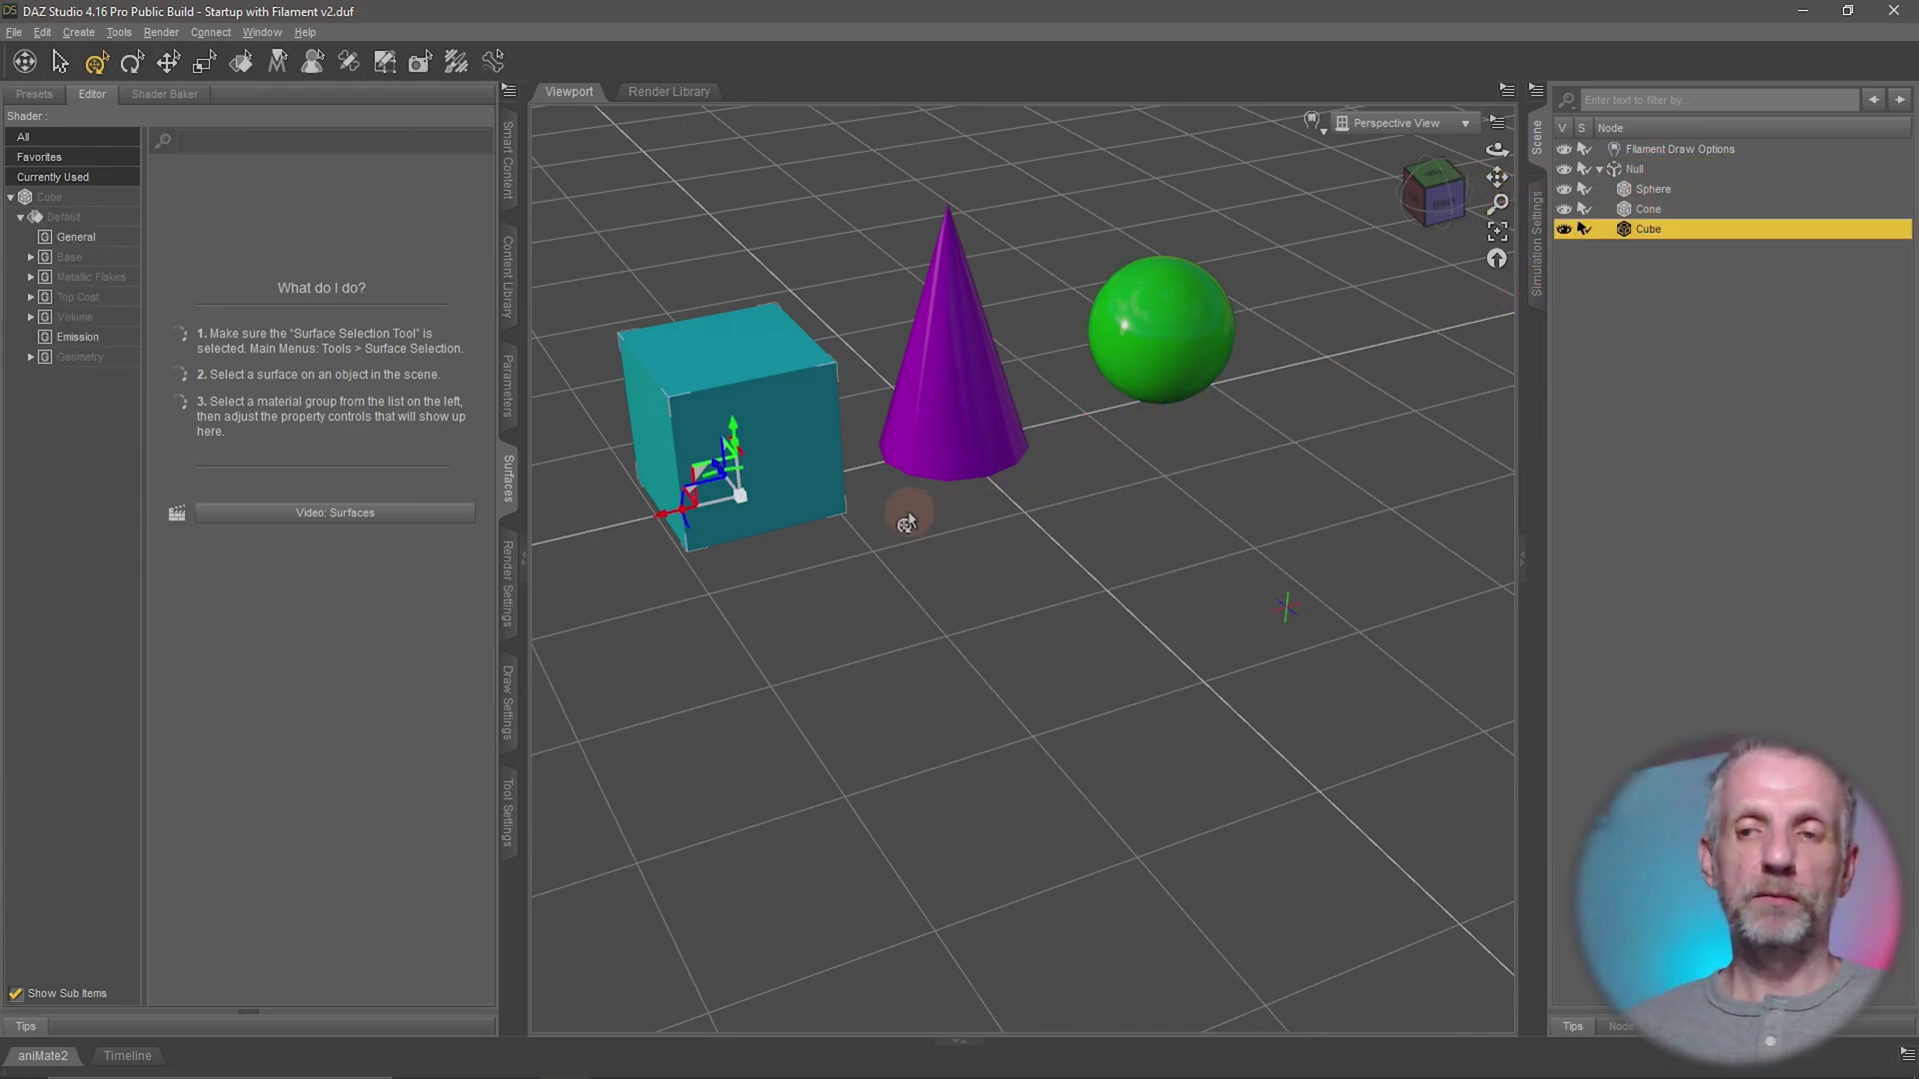
pyautogui.click(1645, 172)
pyautogui.keyDown('alt'); pyautogui.moveTo(878, 492); pyautogui.dragTo(828, 477); pyautogui.keyUp('alt')
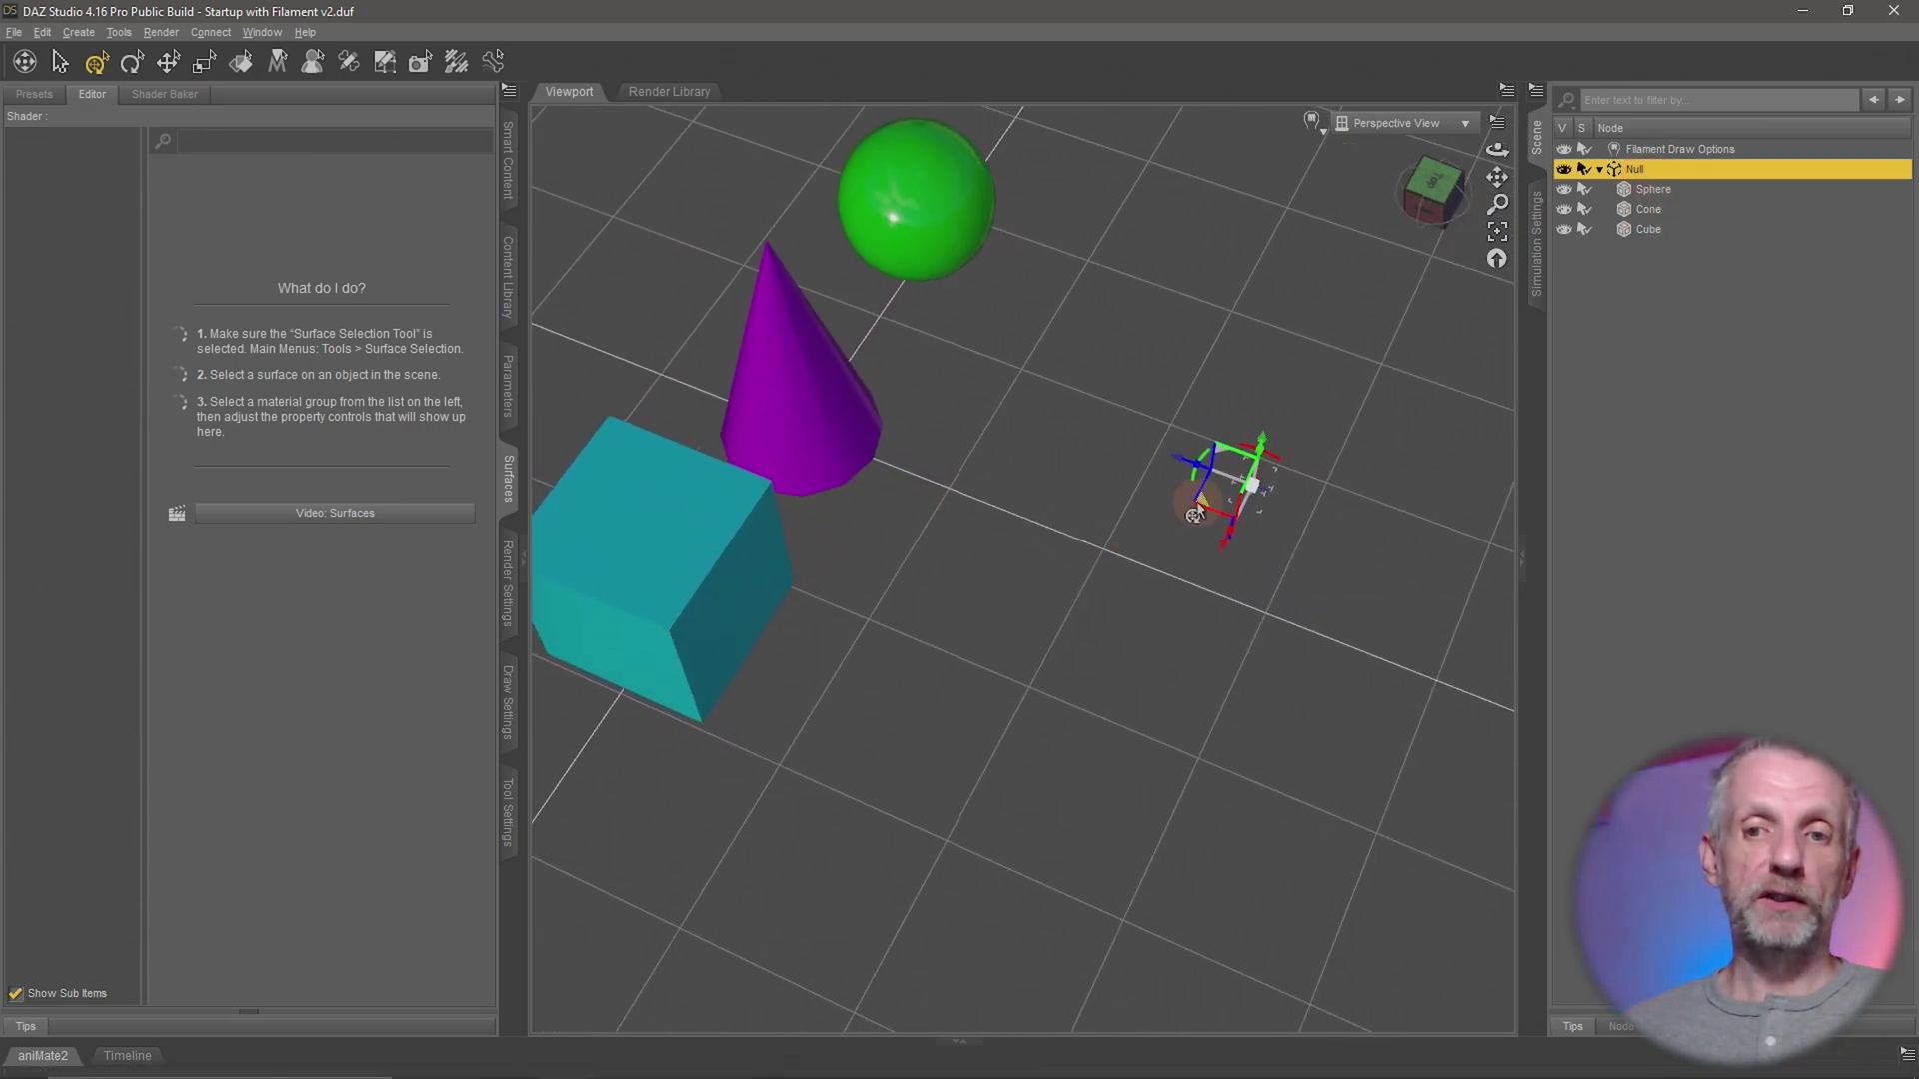
pyautogui.moveTo(1199, 512); pyautogui.dragTo(1264, 506)
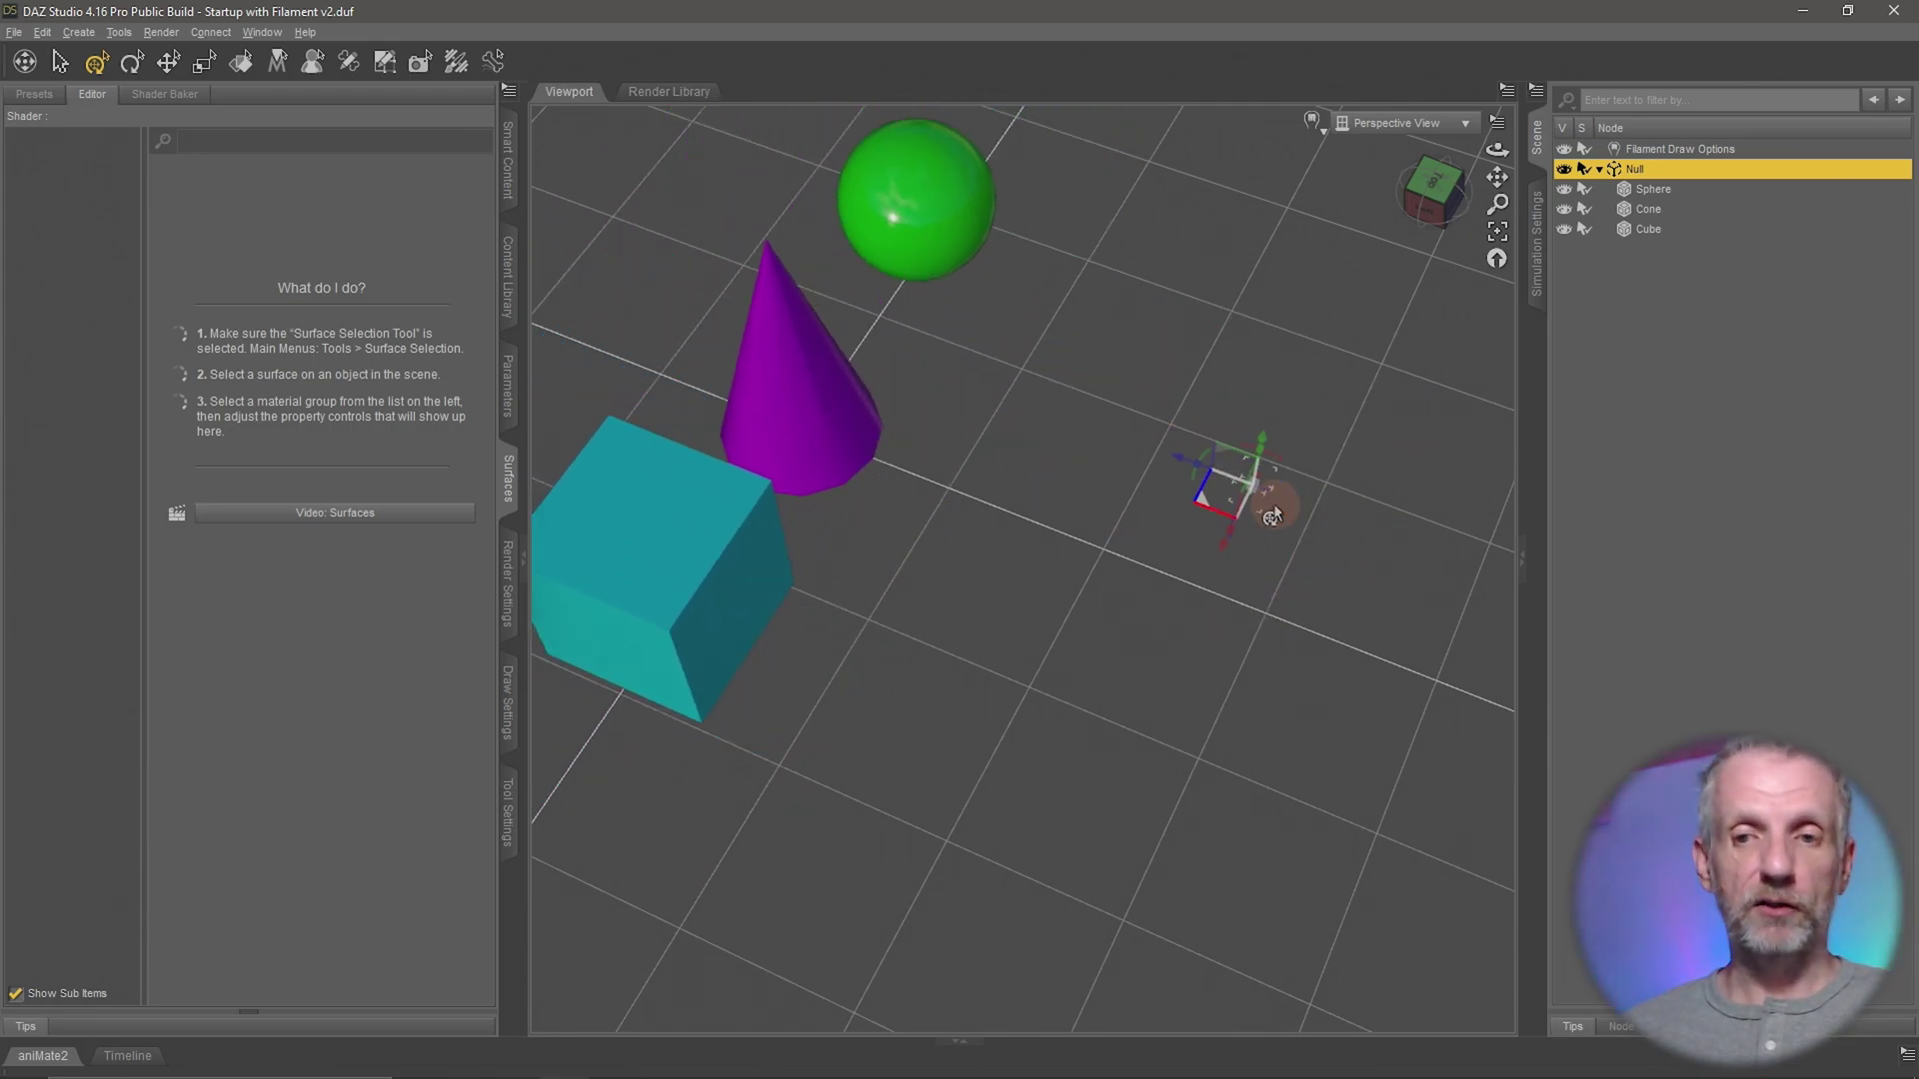
pyautogui.keyDown('alt'); pyautogui.moveTo(1130, 521); pyautogui.dragTo(1041, 494); pyautogui.keyUp('alt')
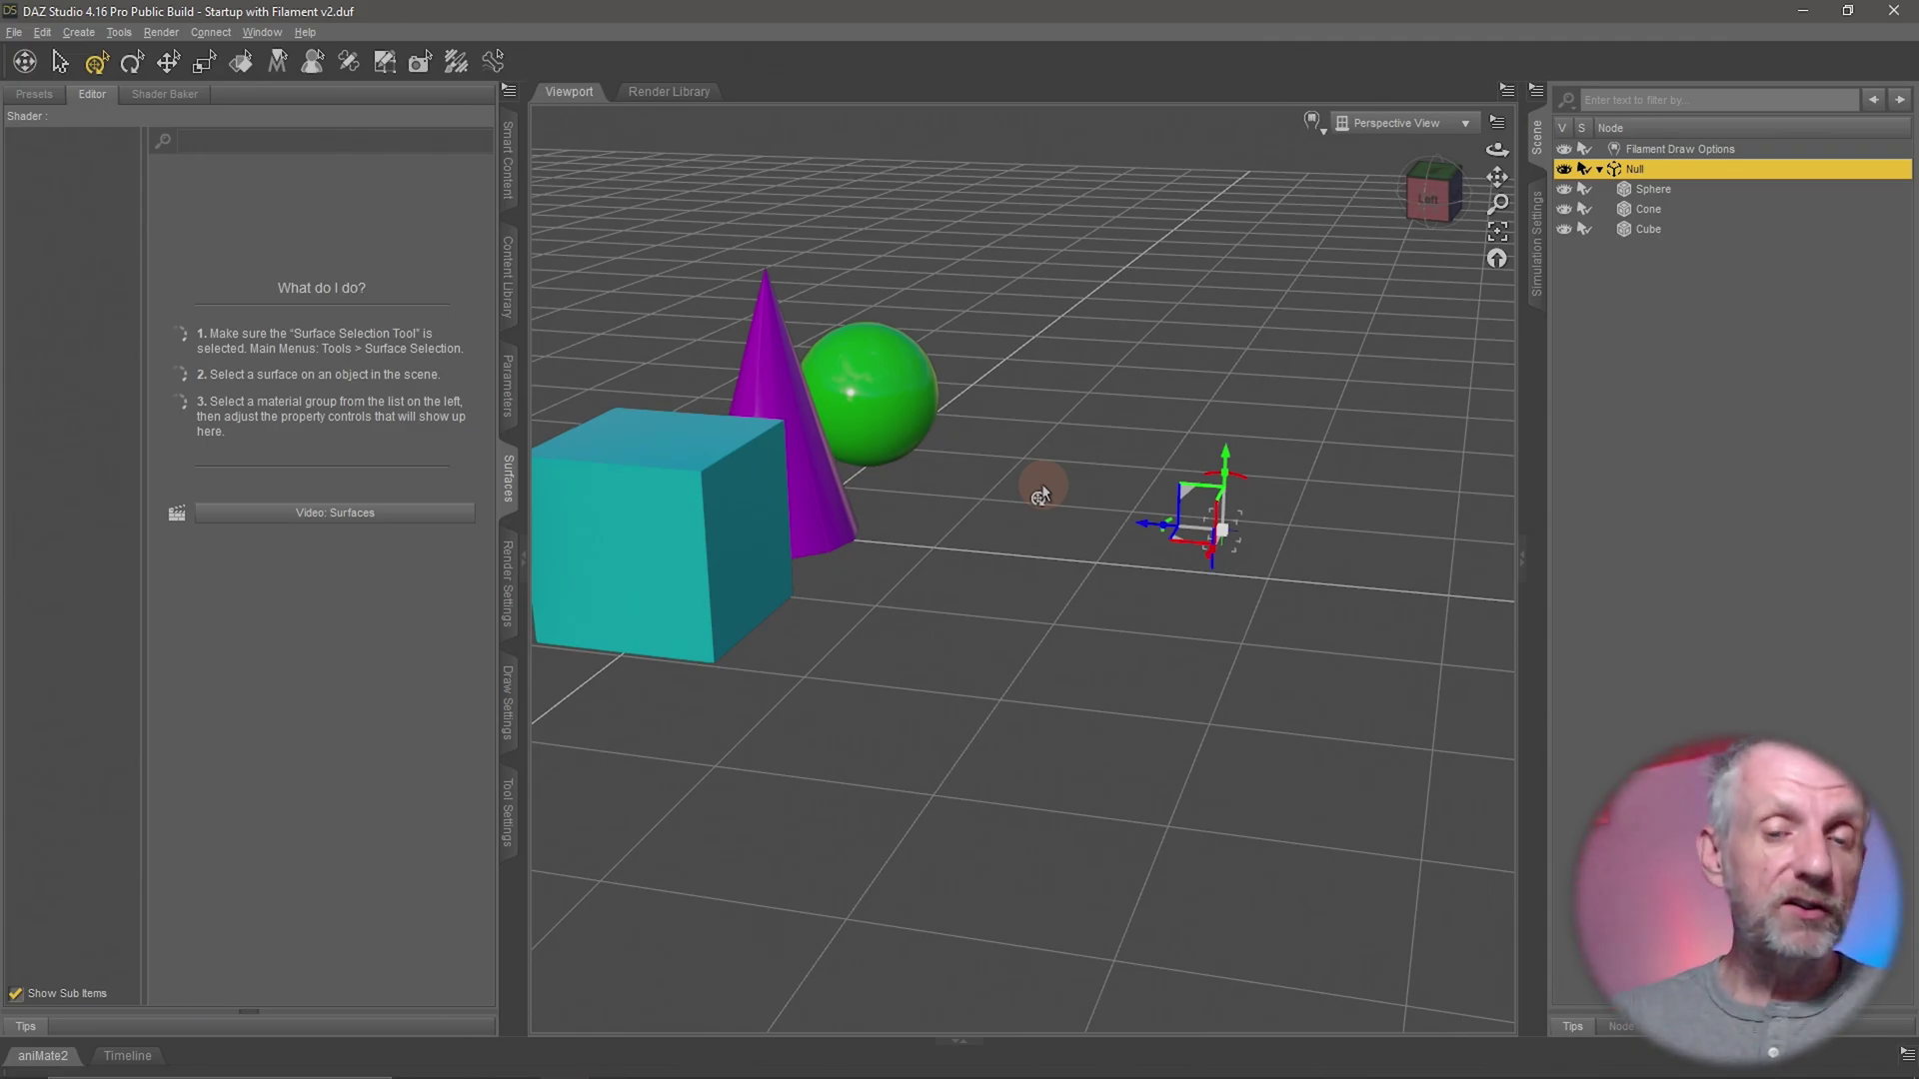
pyautogui.moveTo(1077, 518); pyautogui.dragTo(1155, 537)
pyautogui.moveTo(1218, 459); pyautogui.dragTo(1173, 482)
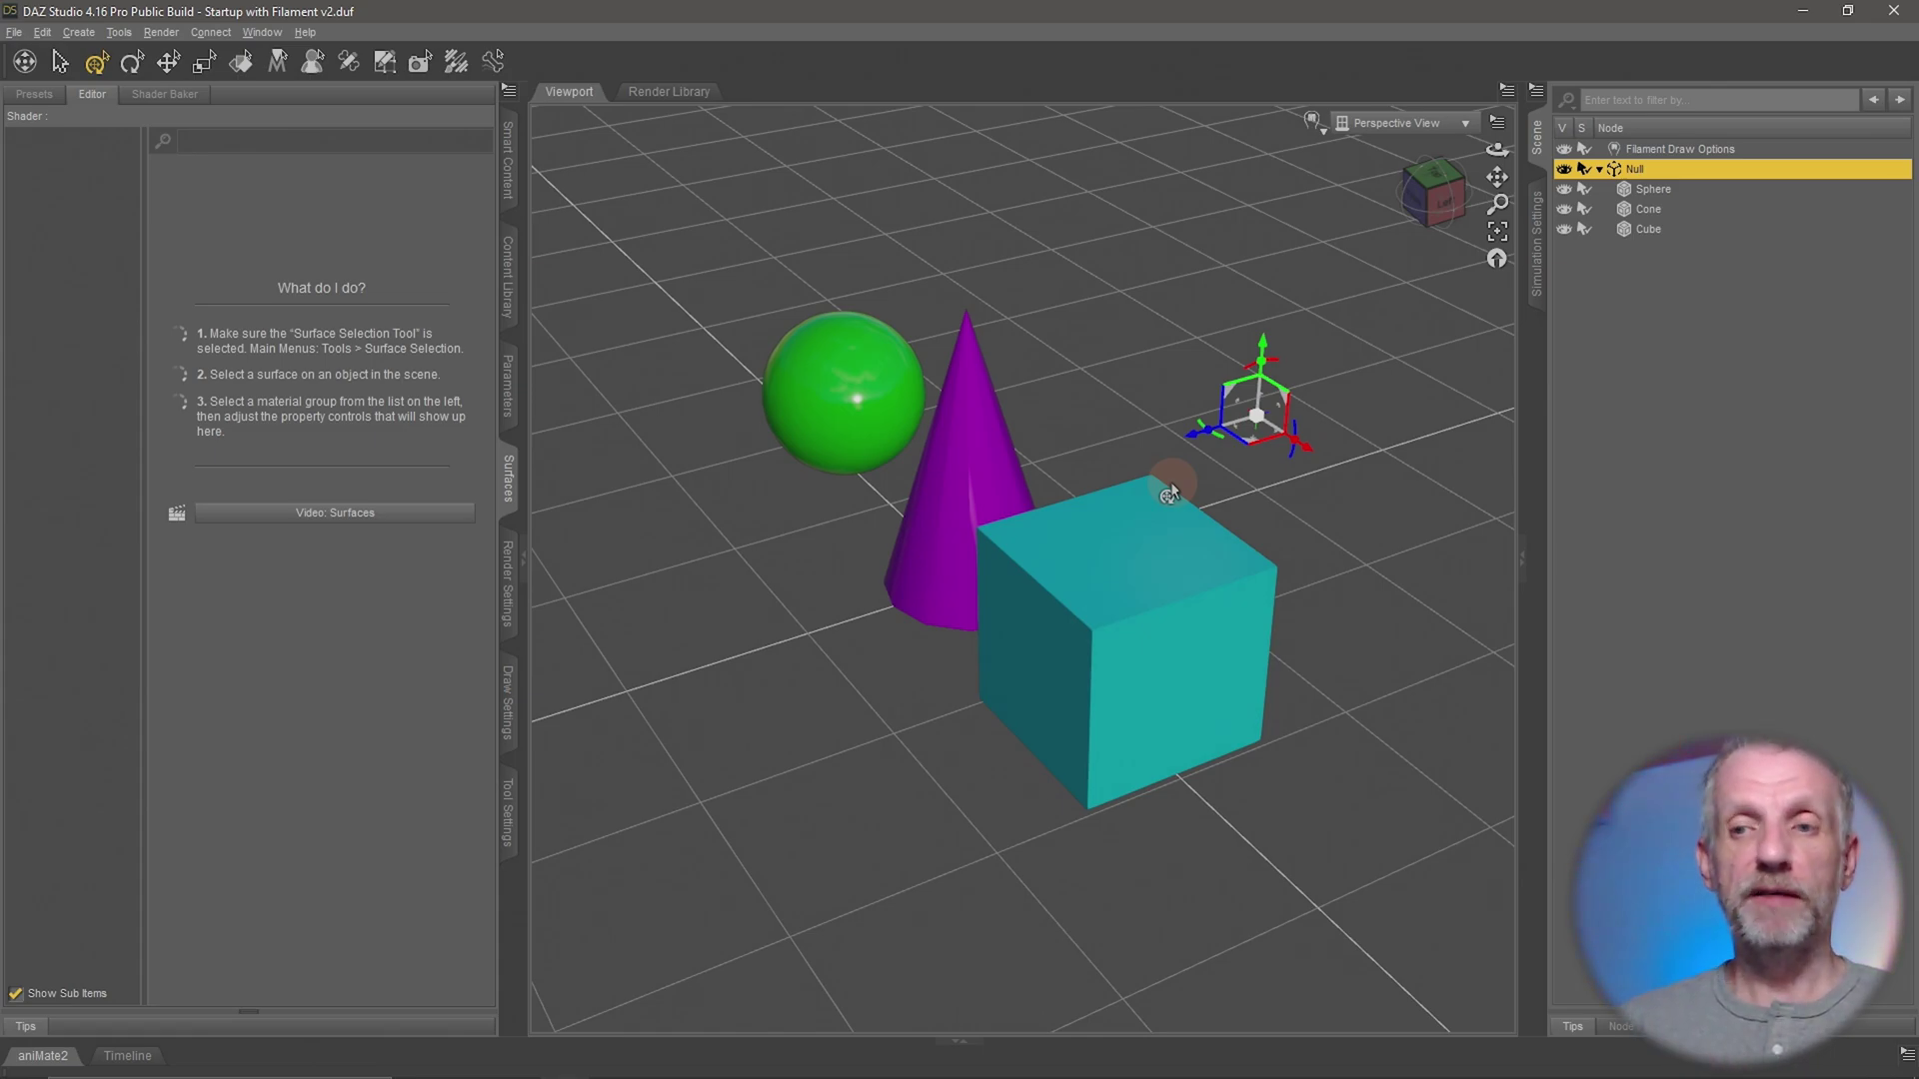
pyautogui.click(1565, 170)
pyautogui.click(1564, 170)
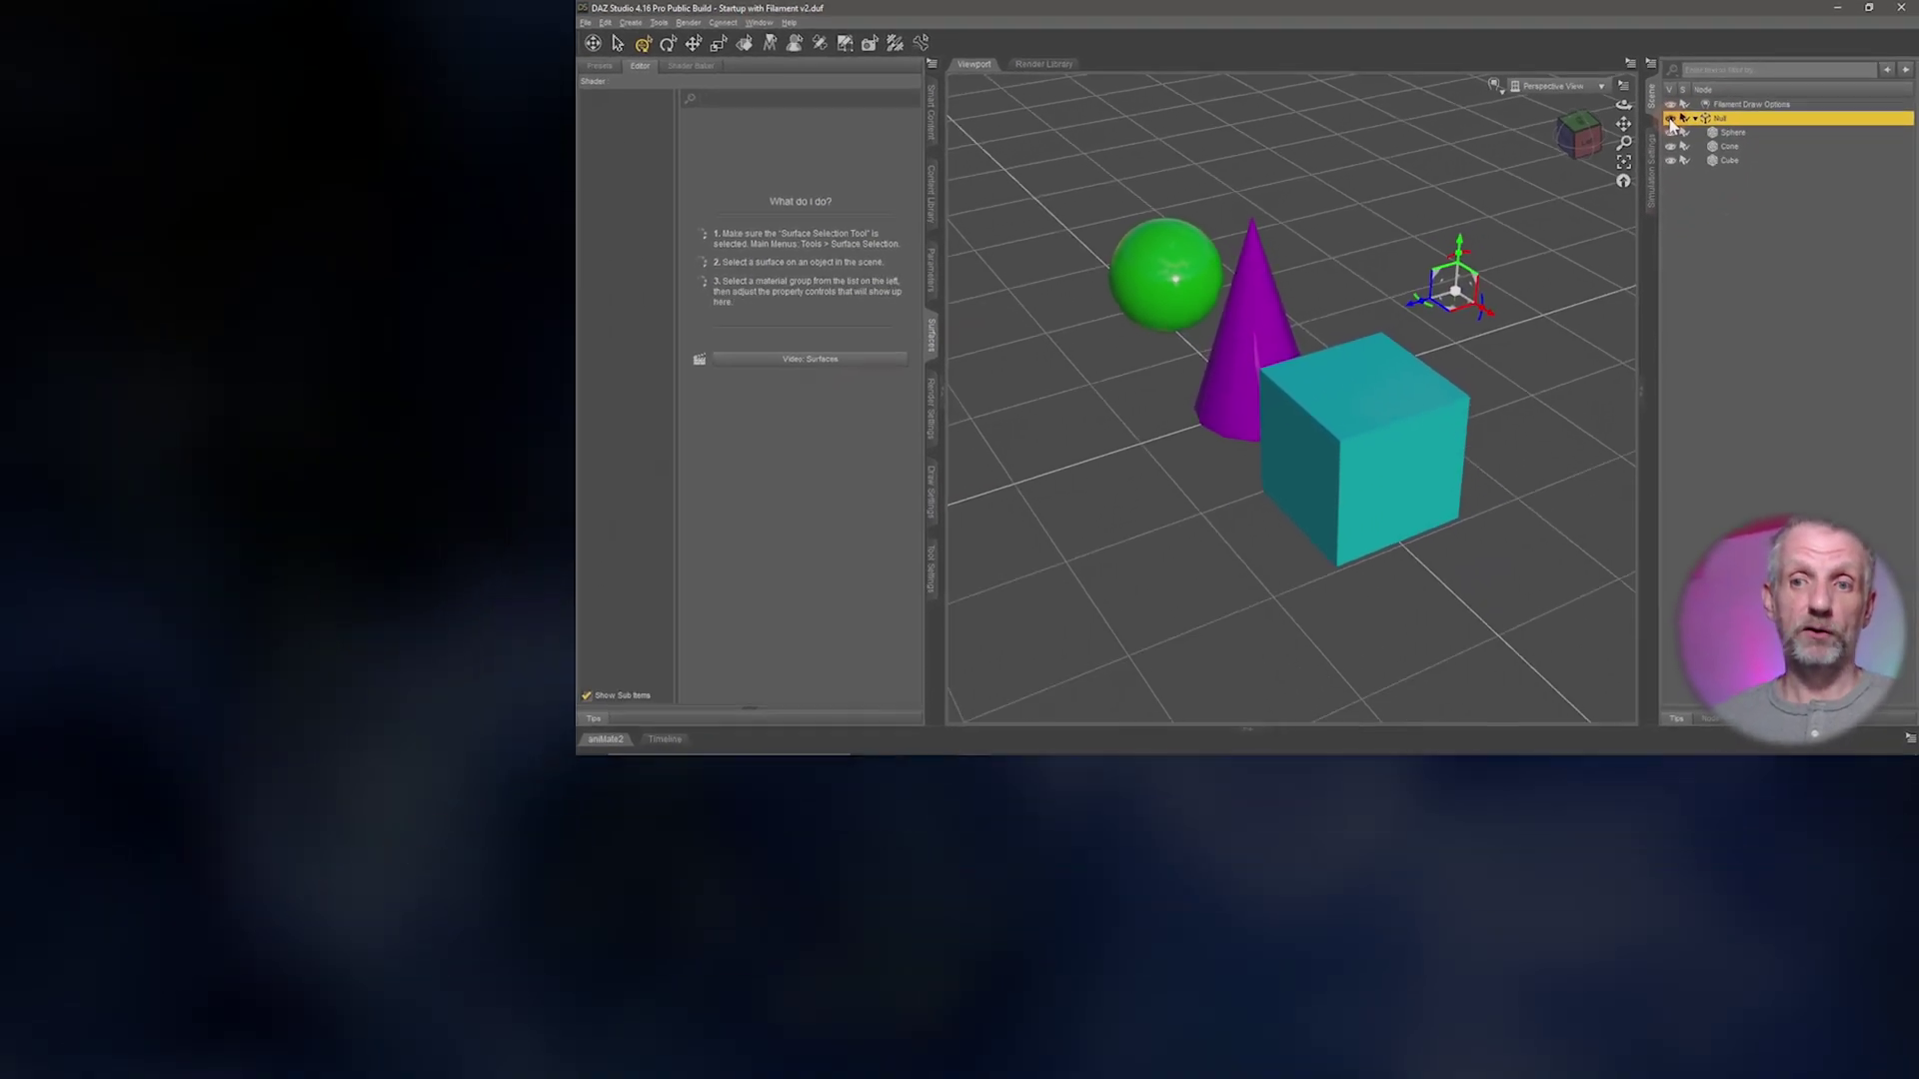
pyautogui.click(1564, 170)
pyautogui.click(1564, 170)
pyautogui.moveTo(1420, 228); pyautogui.dragTo(1479, 288, button='middle')
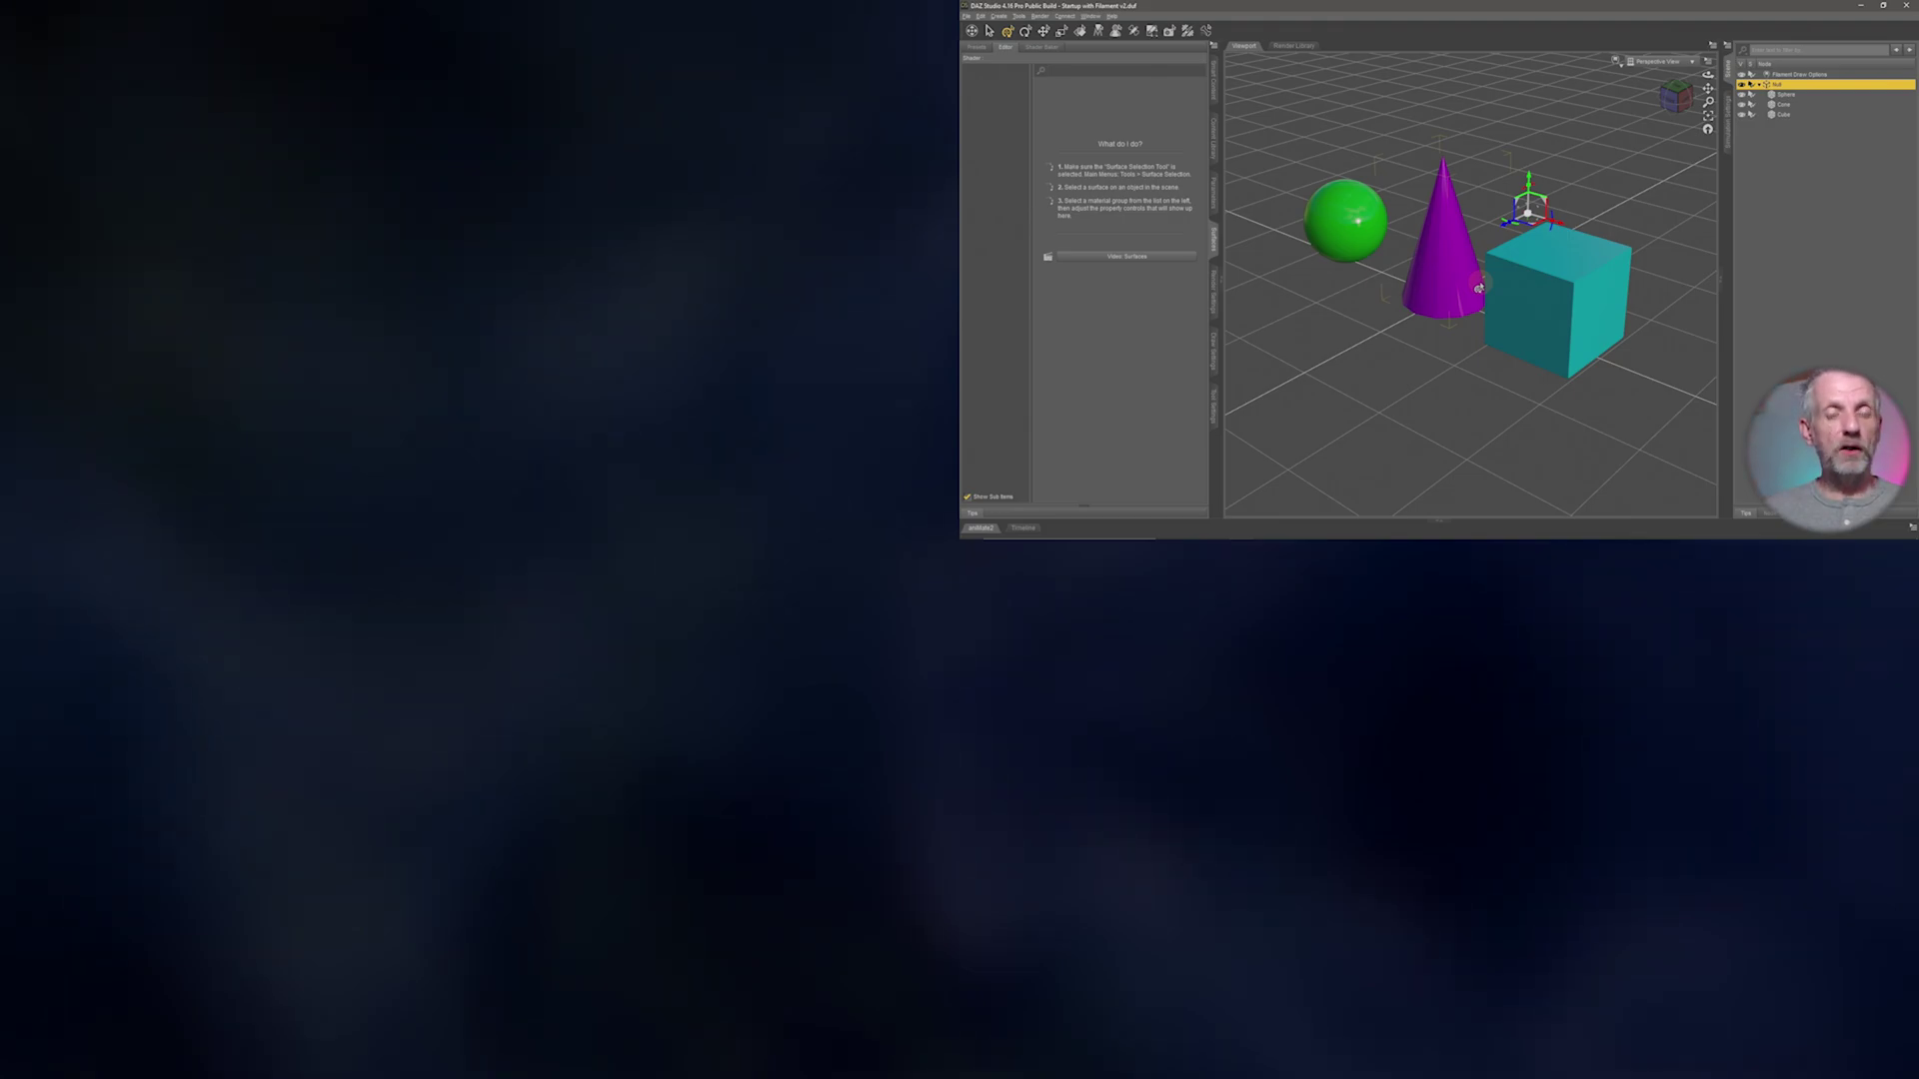